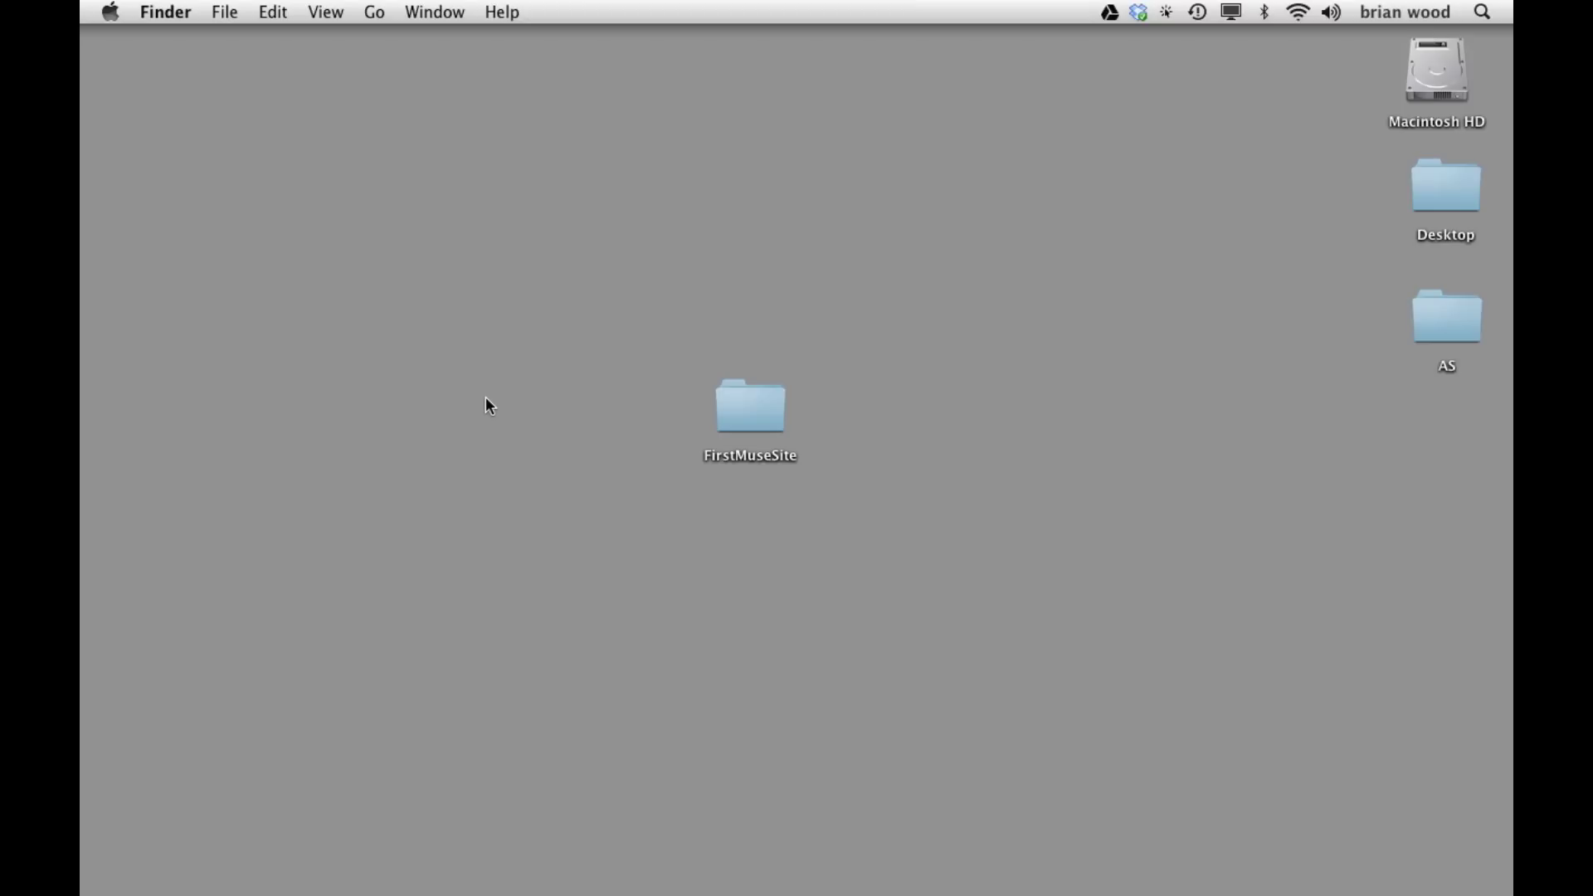
- Launch Adobe Muse and create a new site with the default settings
mouse_move(824, 891)
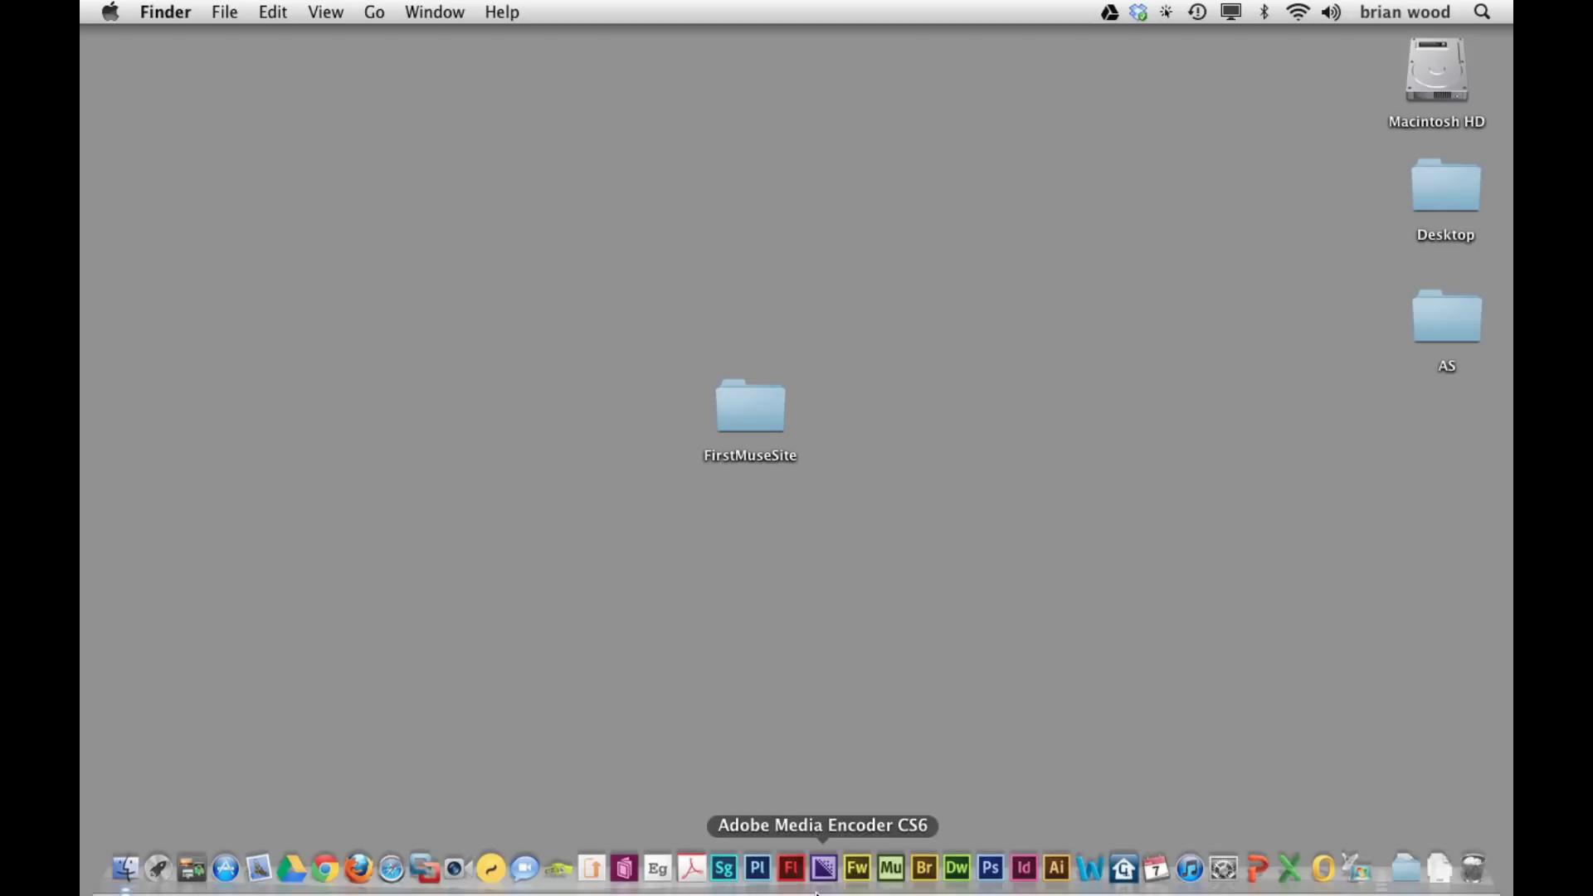
left_click(894, 873)
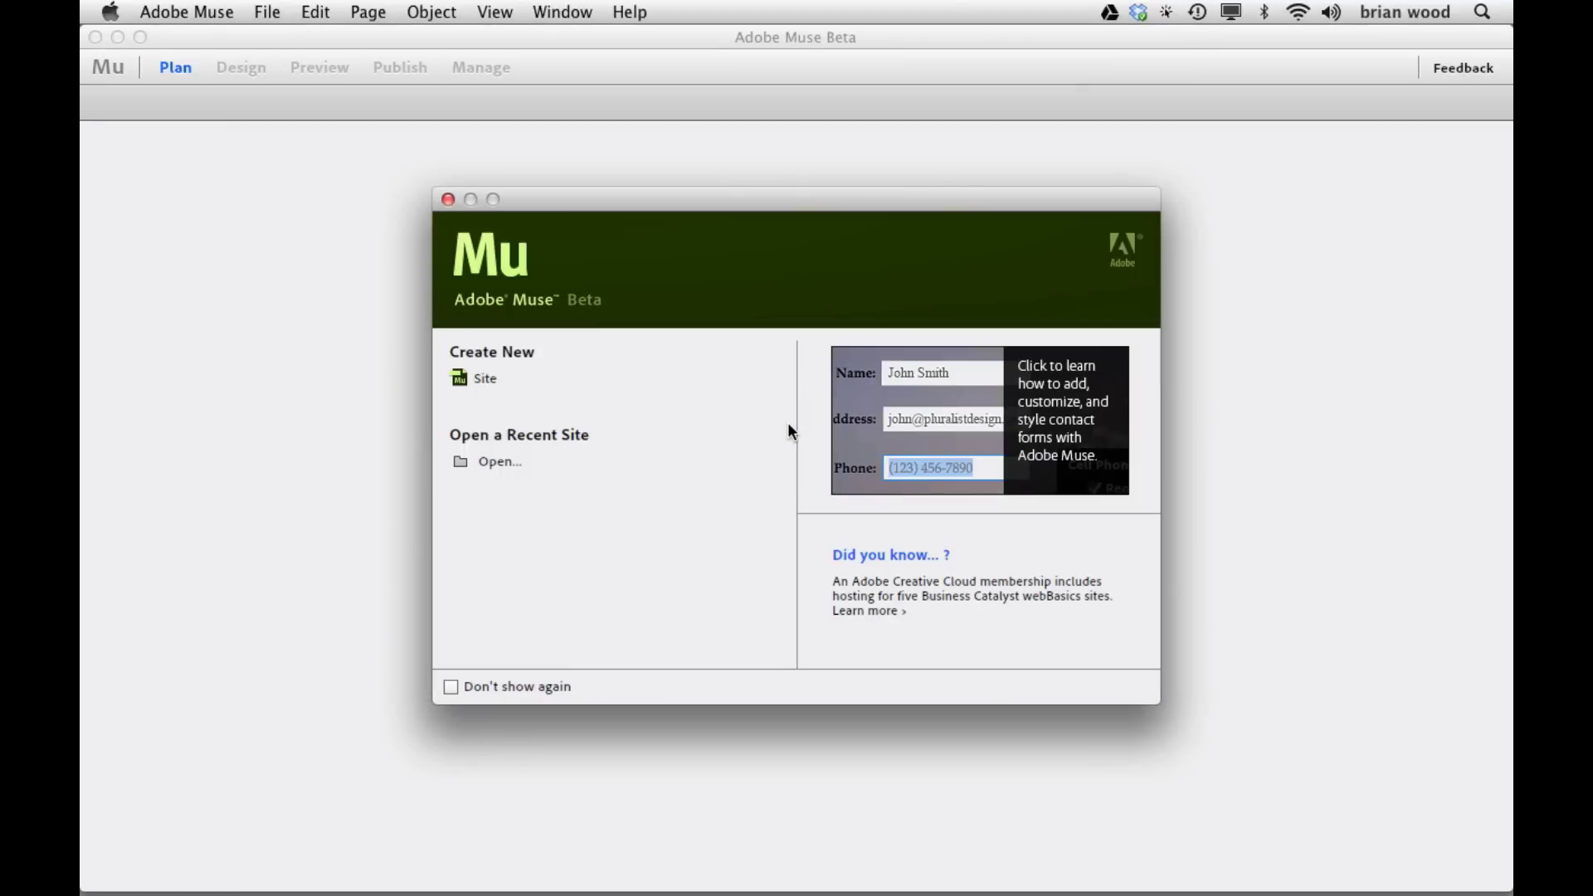
left_click(253, 14)
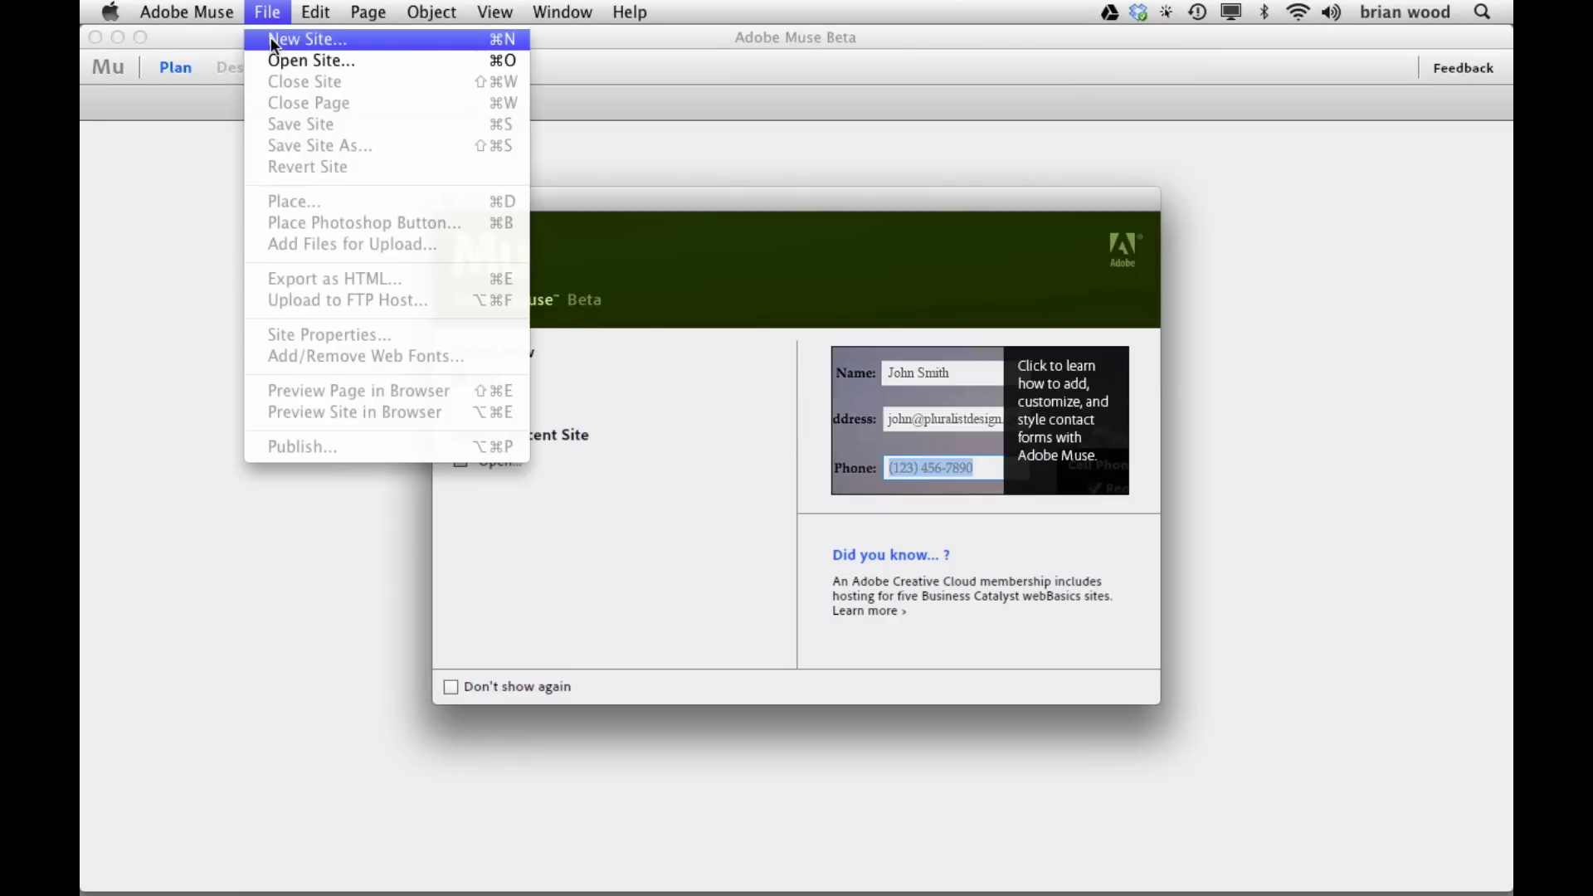
left_click(271, 39)
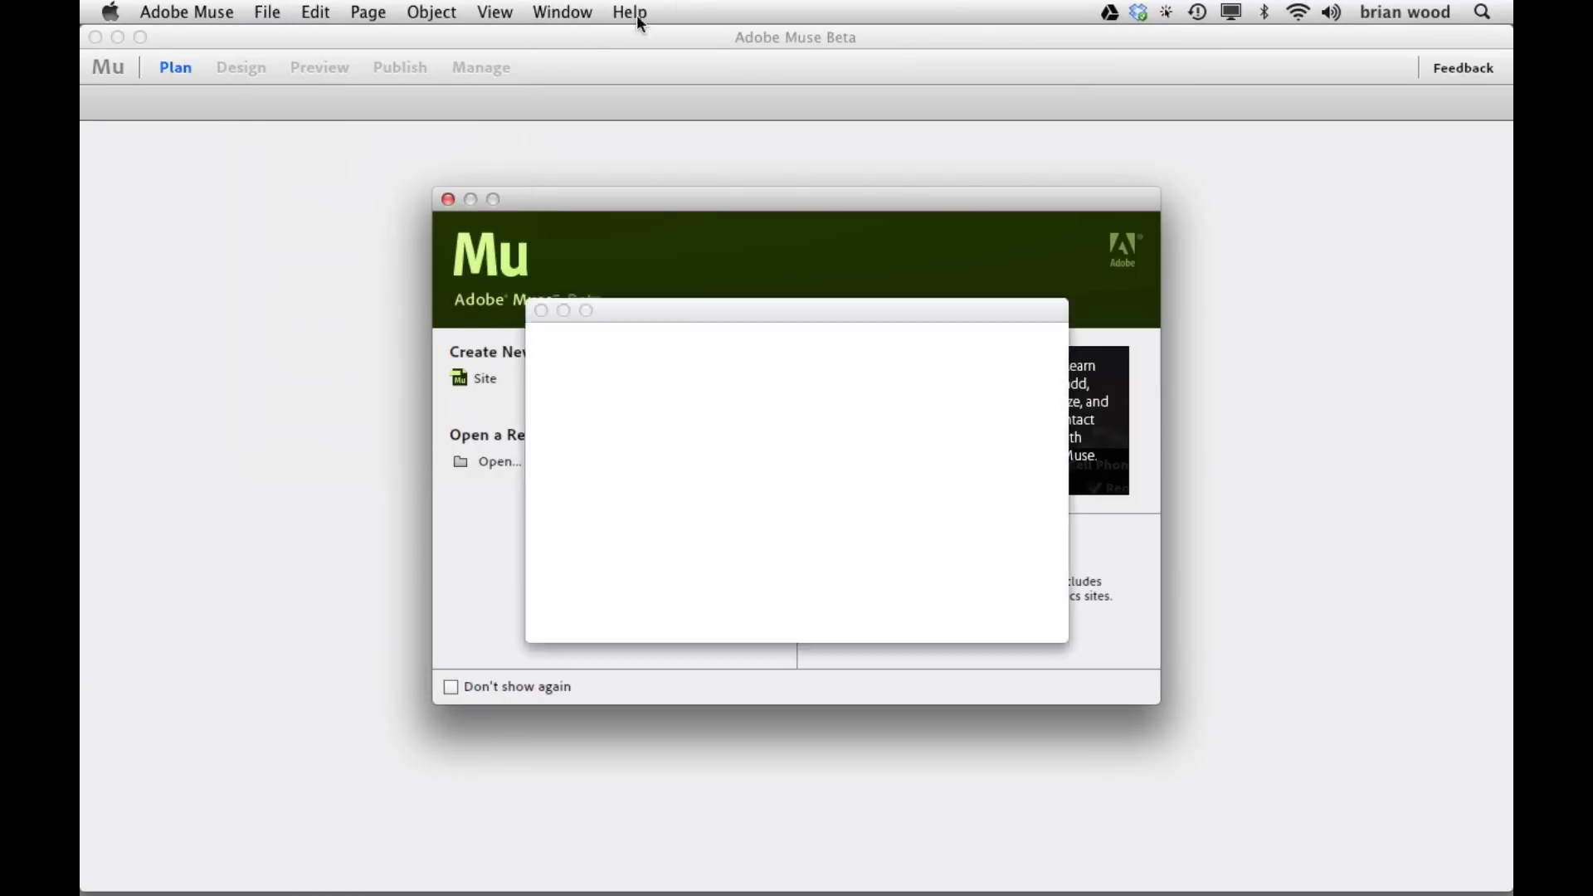
key("Return")
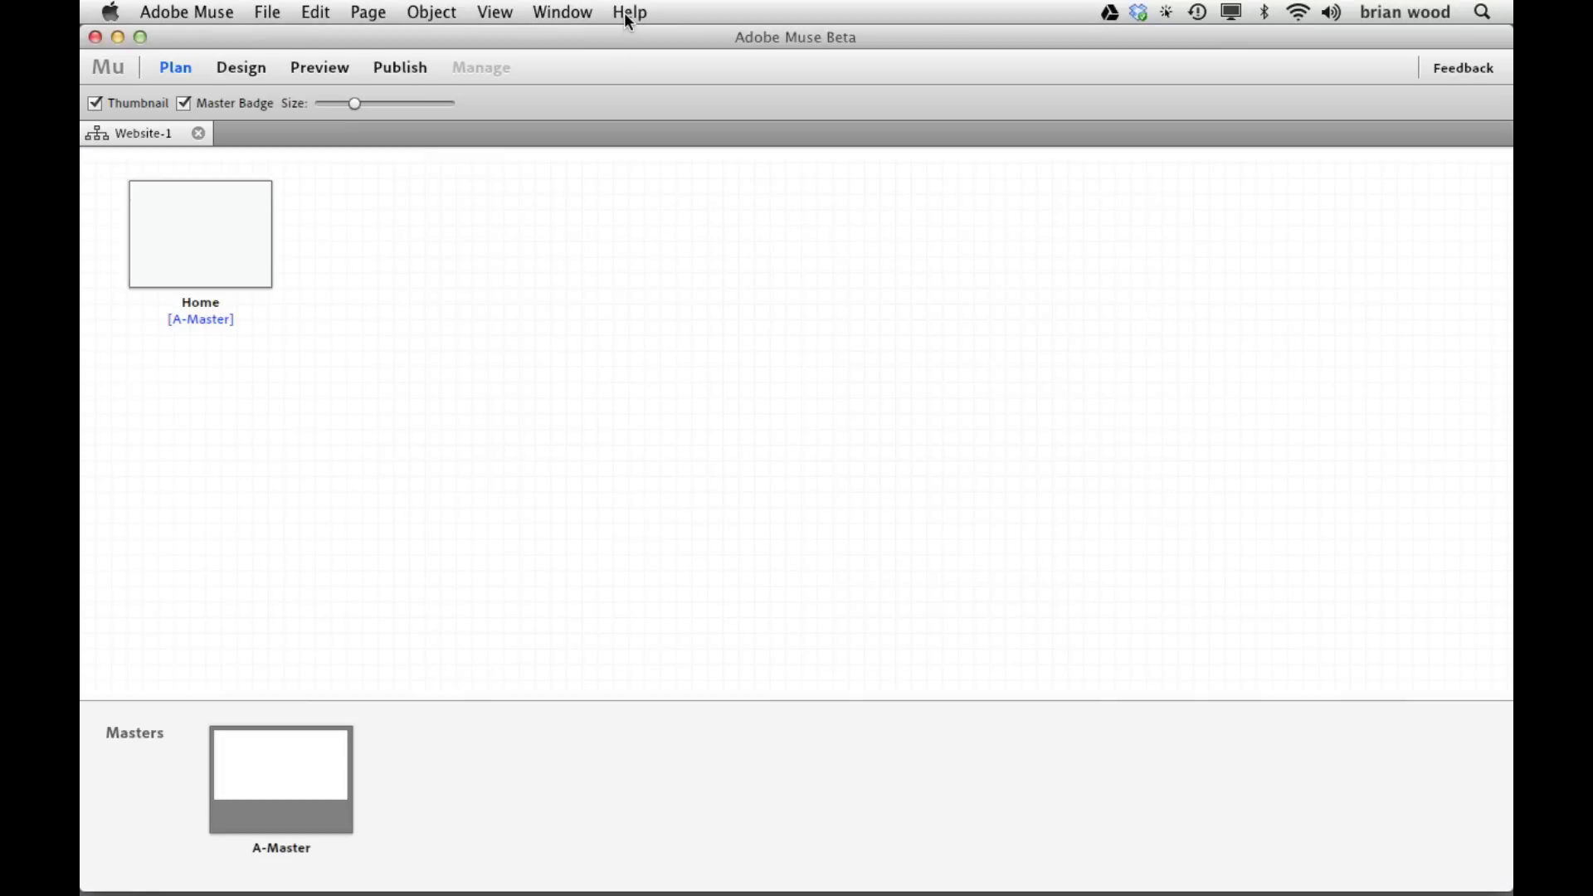
- Review the Help Improve Adobe Muse program options and close them without making changes
left_click(624, 13)
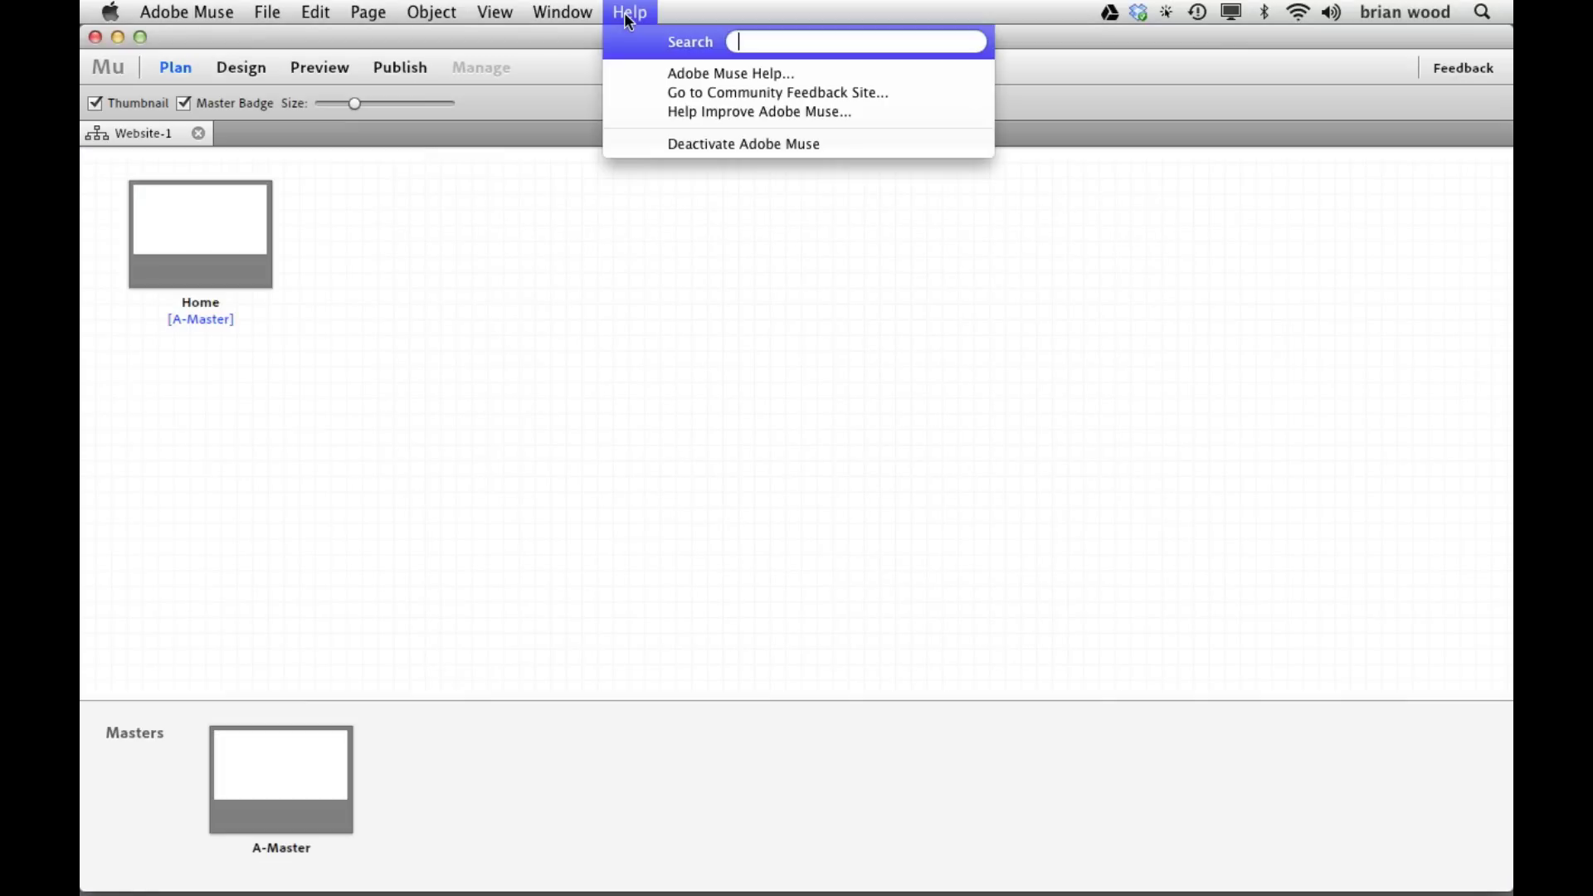
left_click(784, 112)
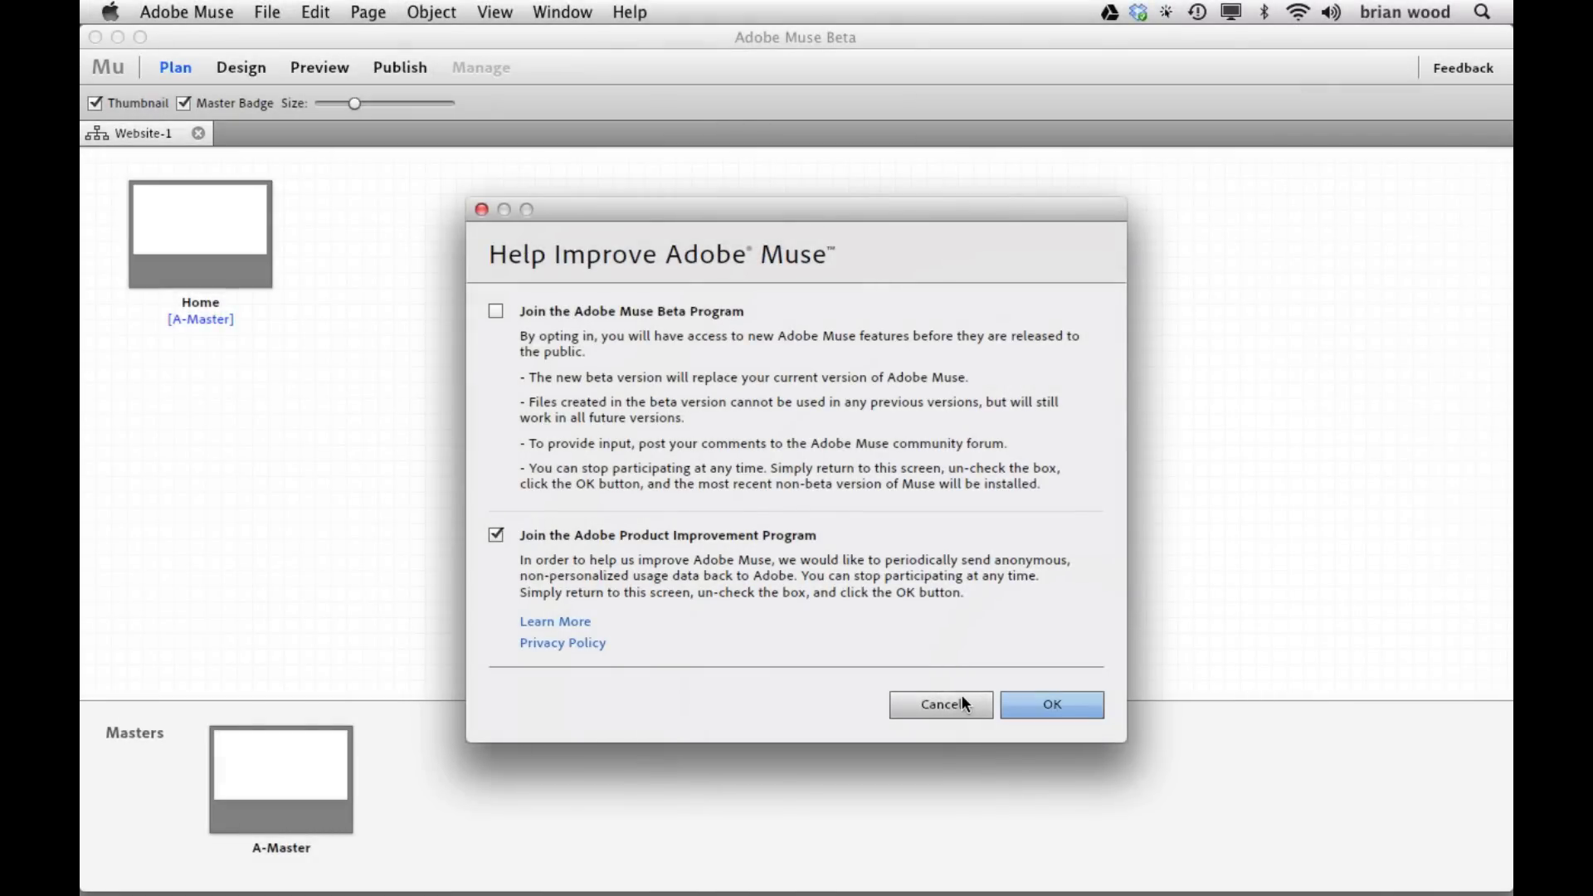
left_click(958, 707)
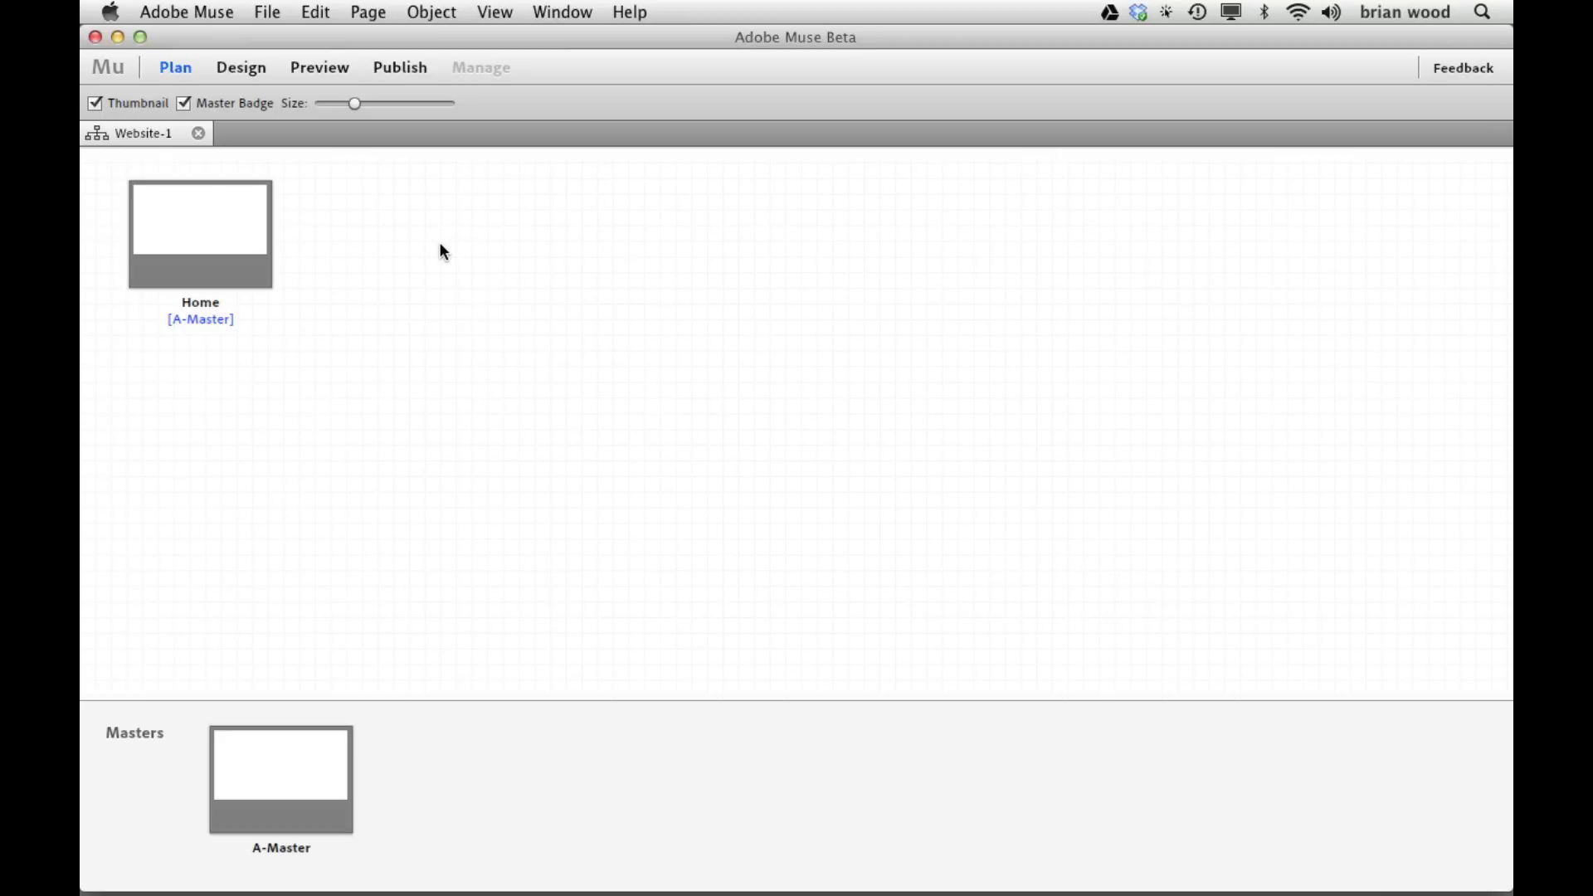
- Close the blank site and open the katies-cafe site from the FirstMuseSite folder on the Desktop
mouse_move(218, 228)
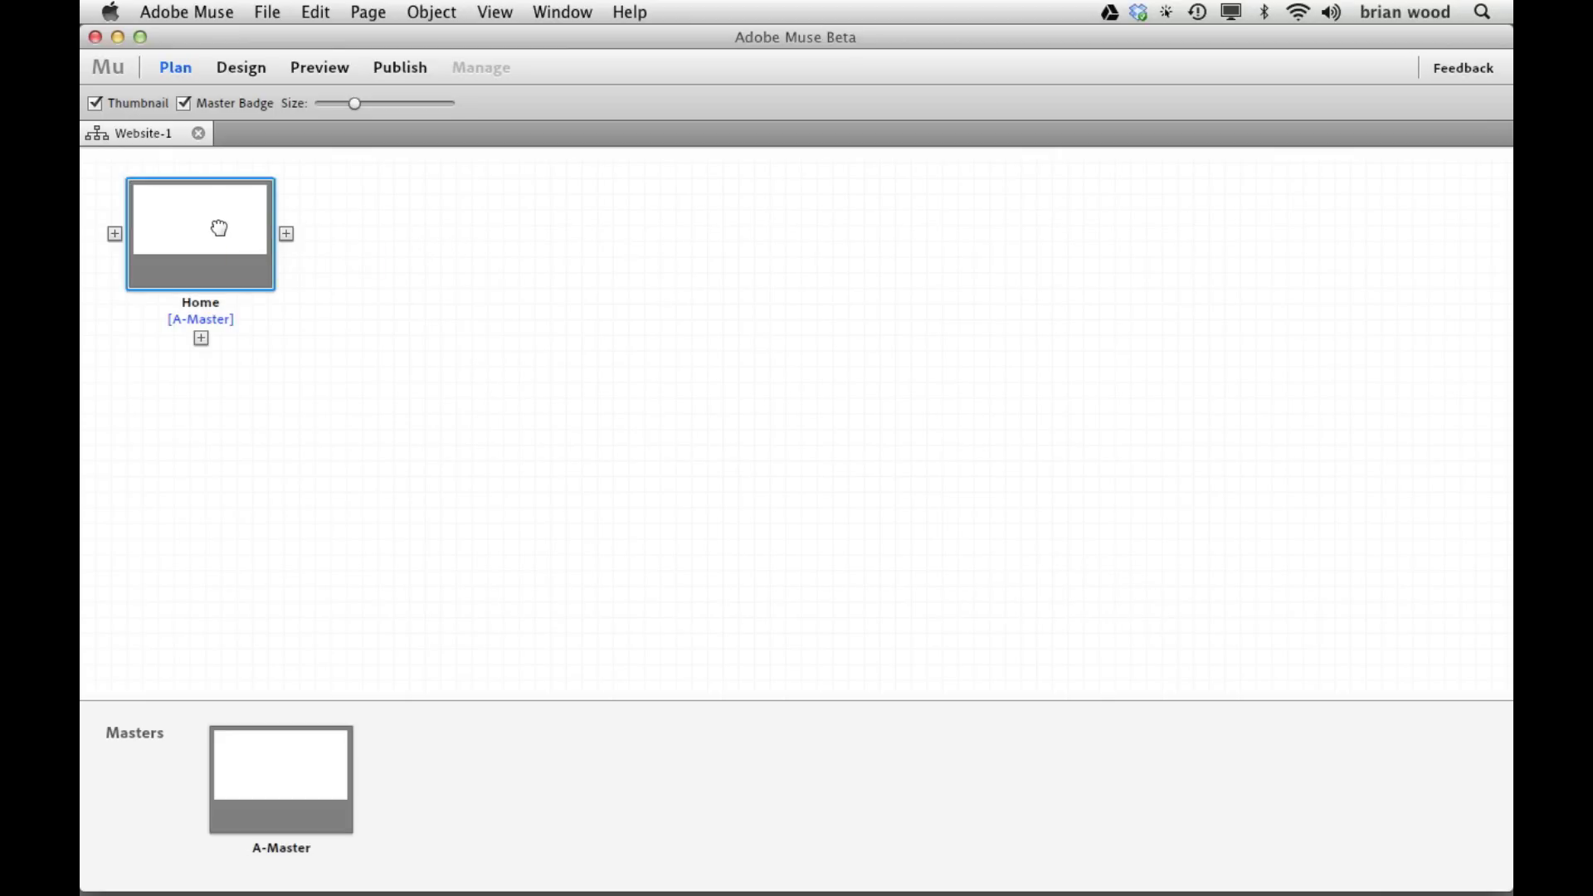
double_click(218, 228)
key("super+shift+w")
key("super+o")
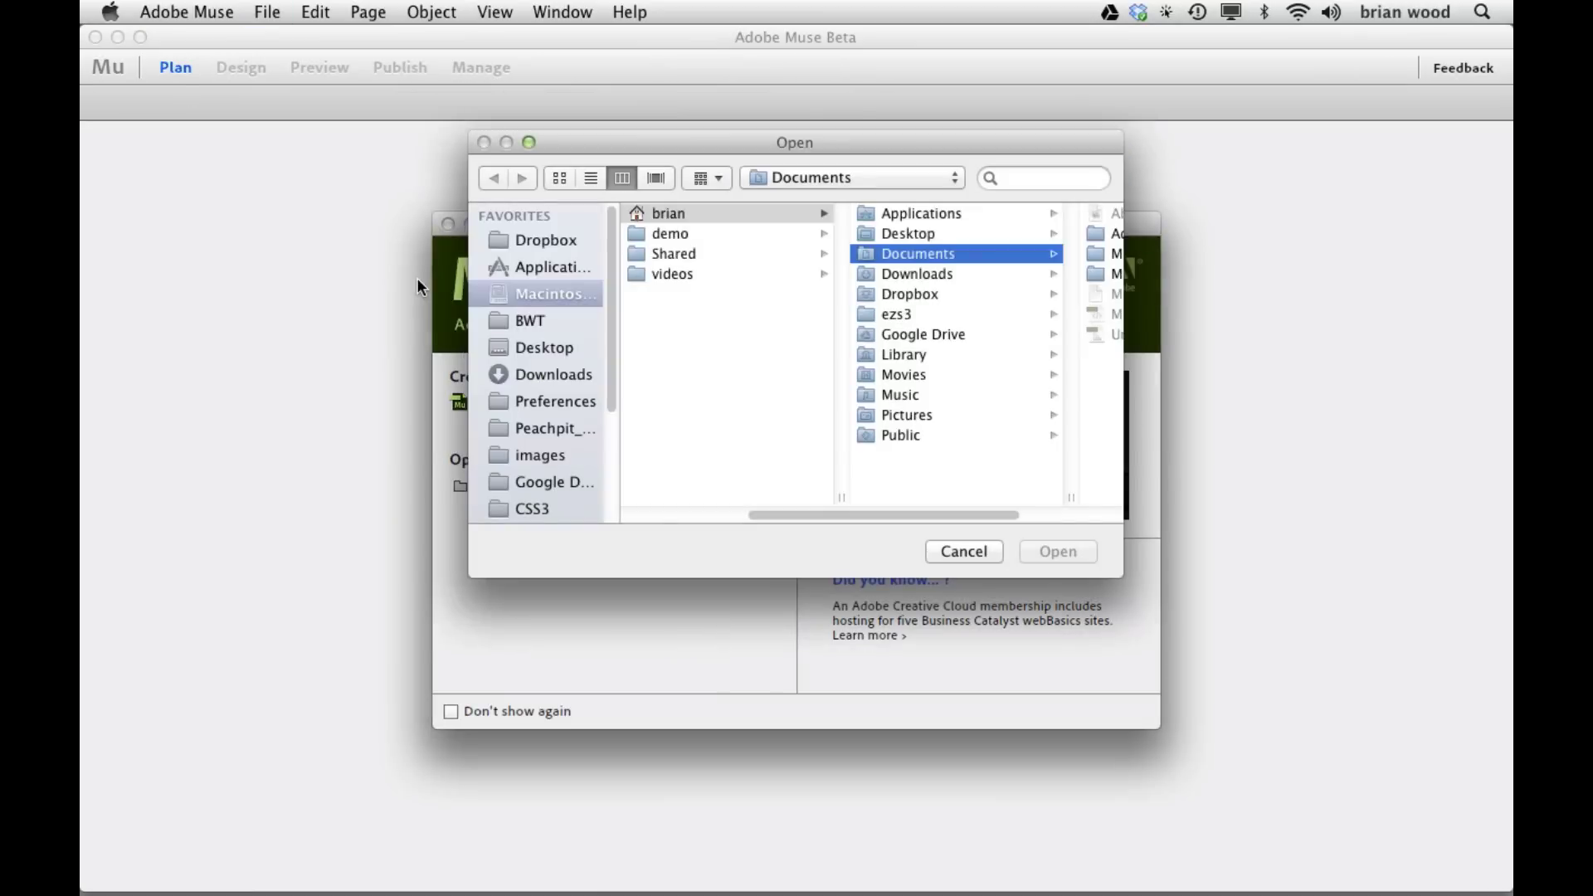
left_click(531, 353)
left_click(809, 253)
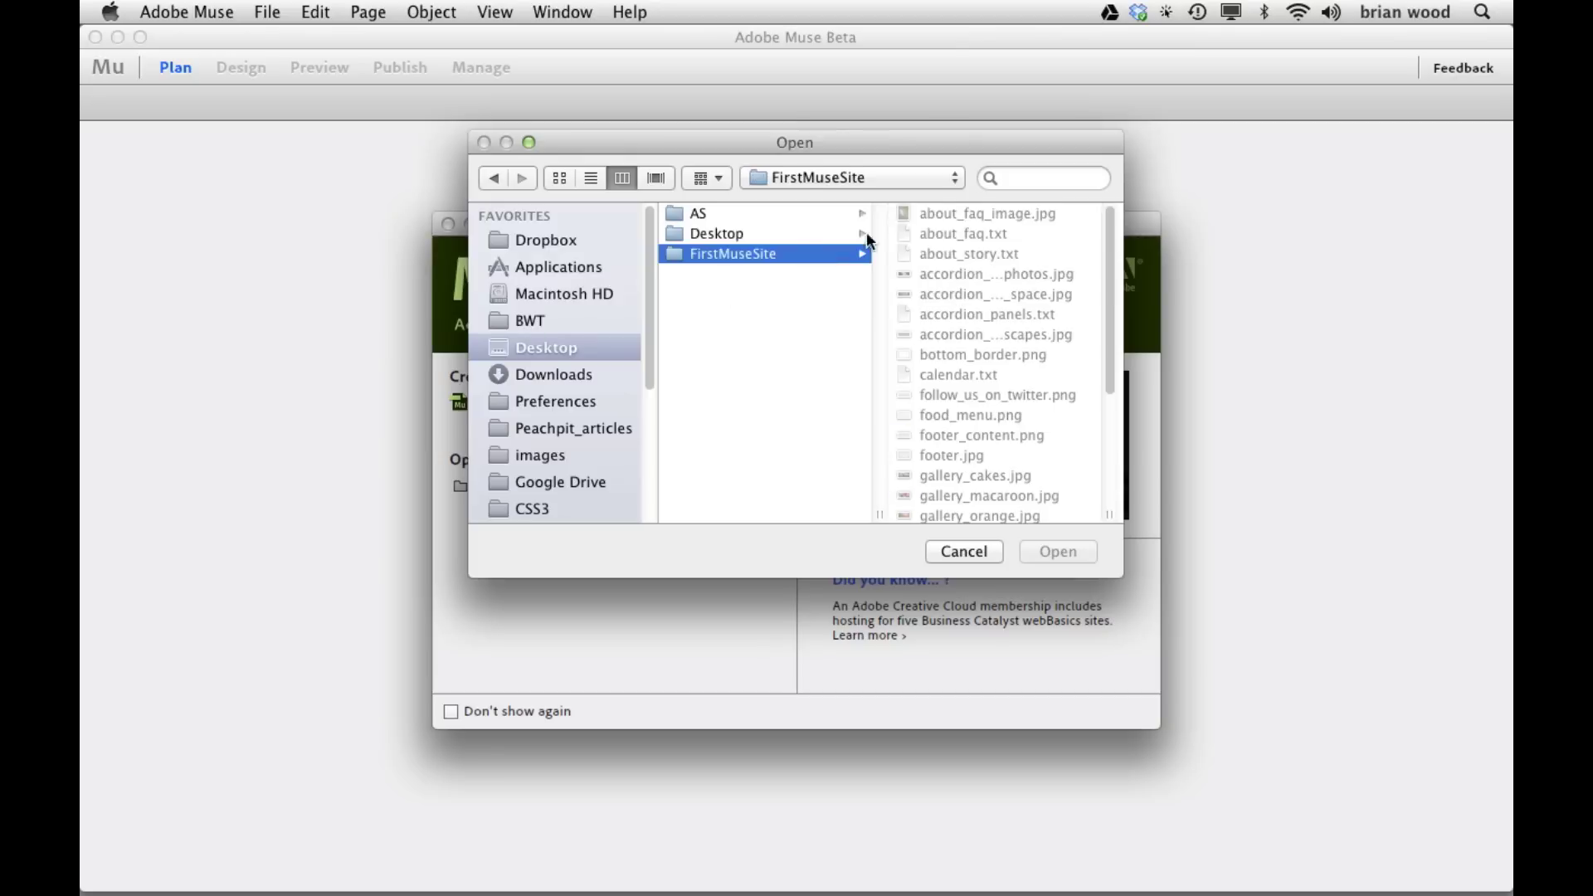
scroll(1018, 403, "down", 4)
double_click(993, 470)
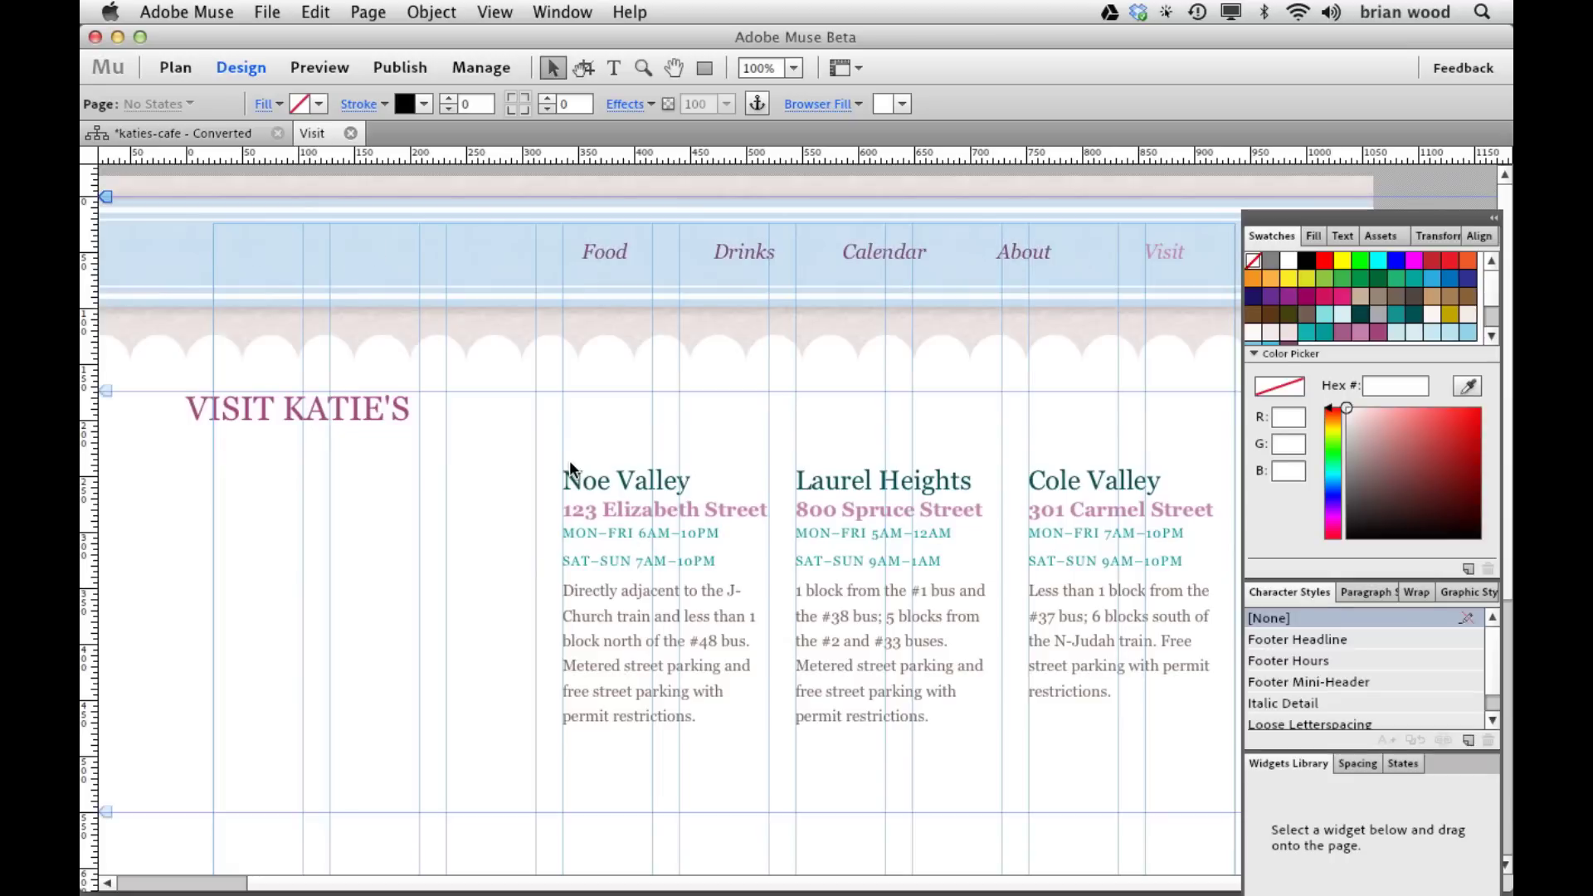
- Add two horizontal guides to the Visit page, one at about Y 144 and one lower, plus a vertical guide at about X 70
key("super+0")
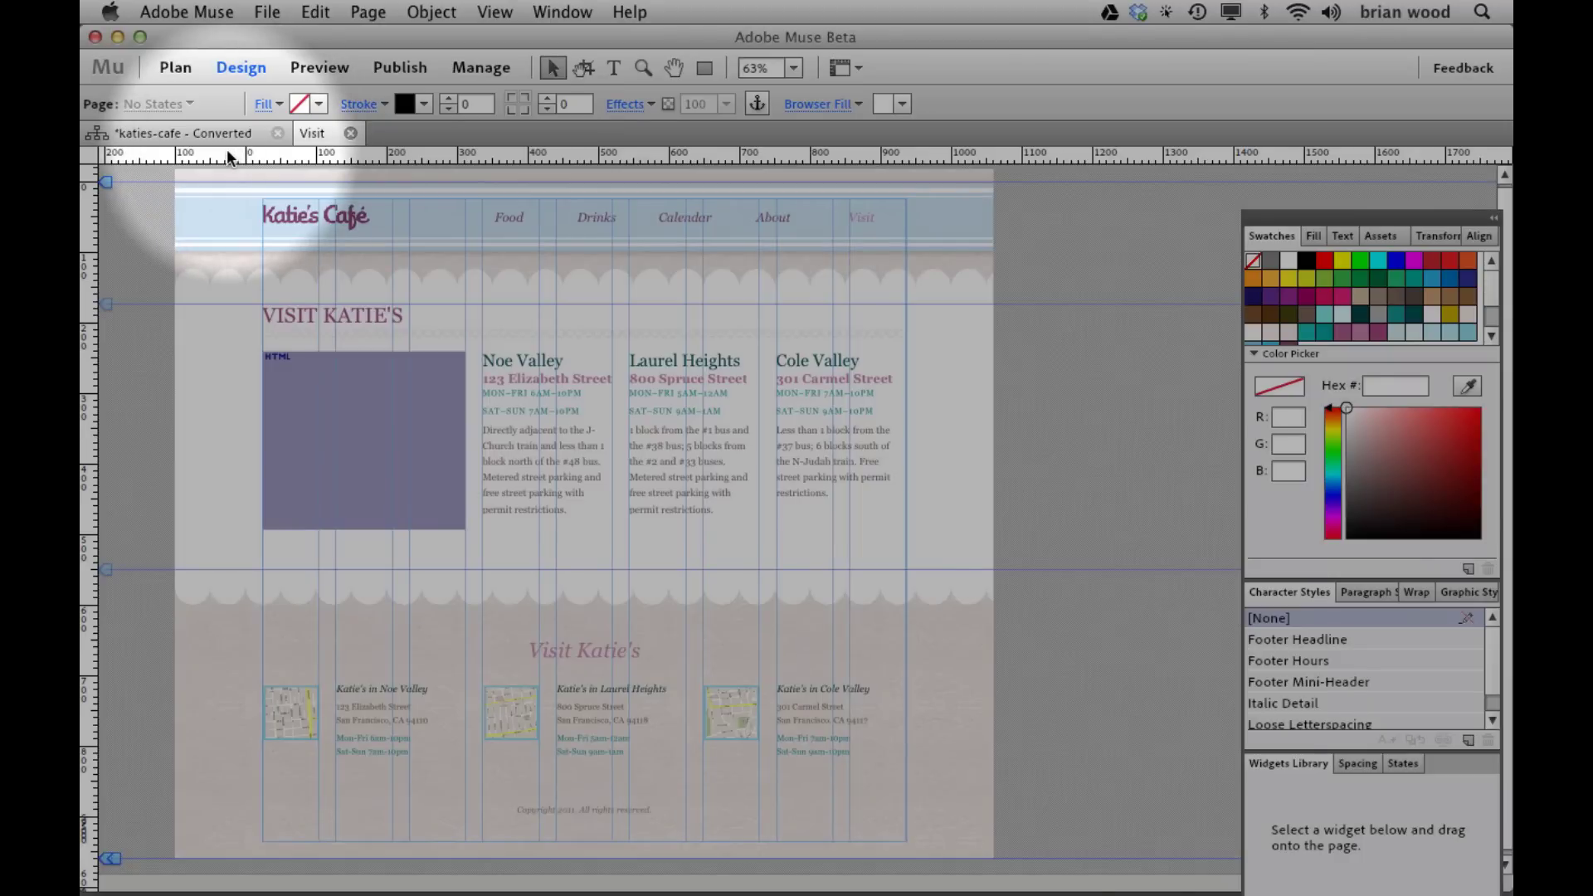
left_click_drag(226, 147, 229, 283)
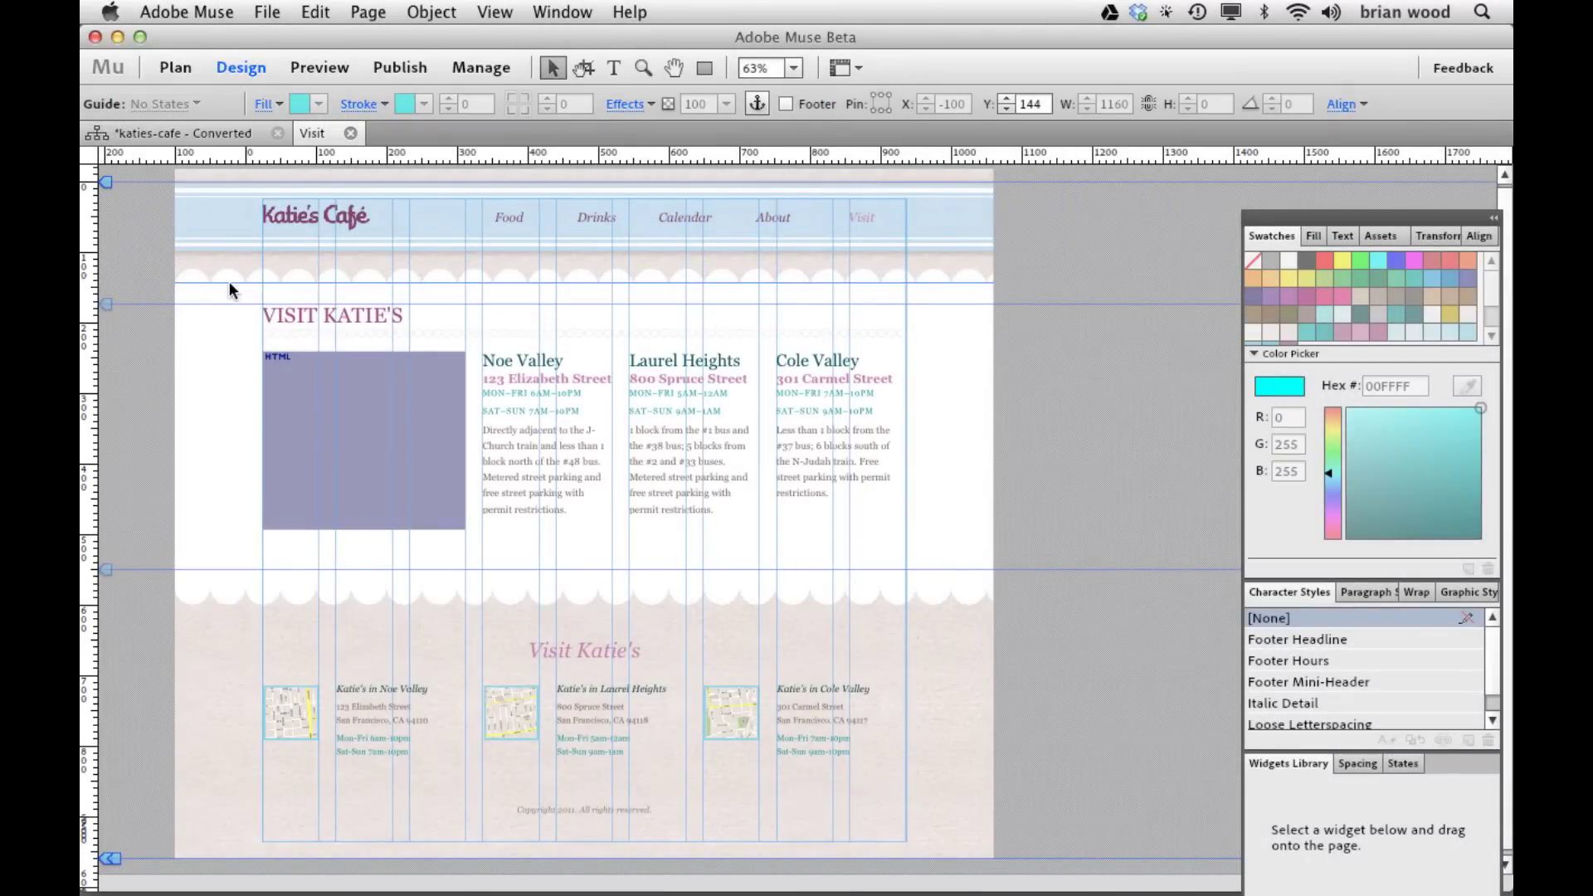
left_click(87, 422)
left_click_drag(93, 247, 295, 272)
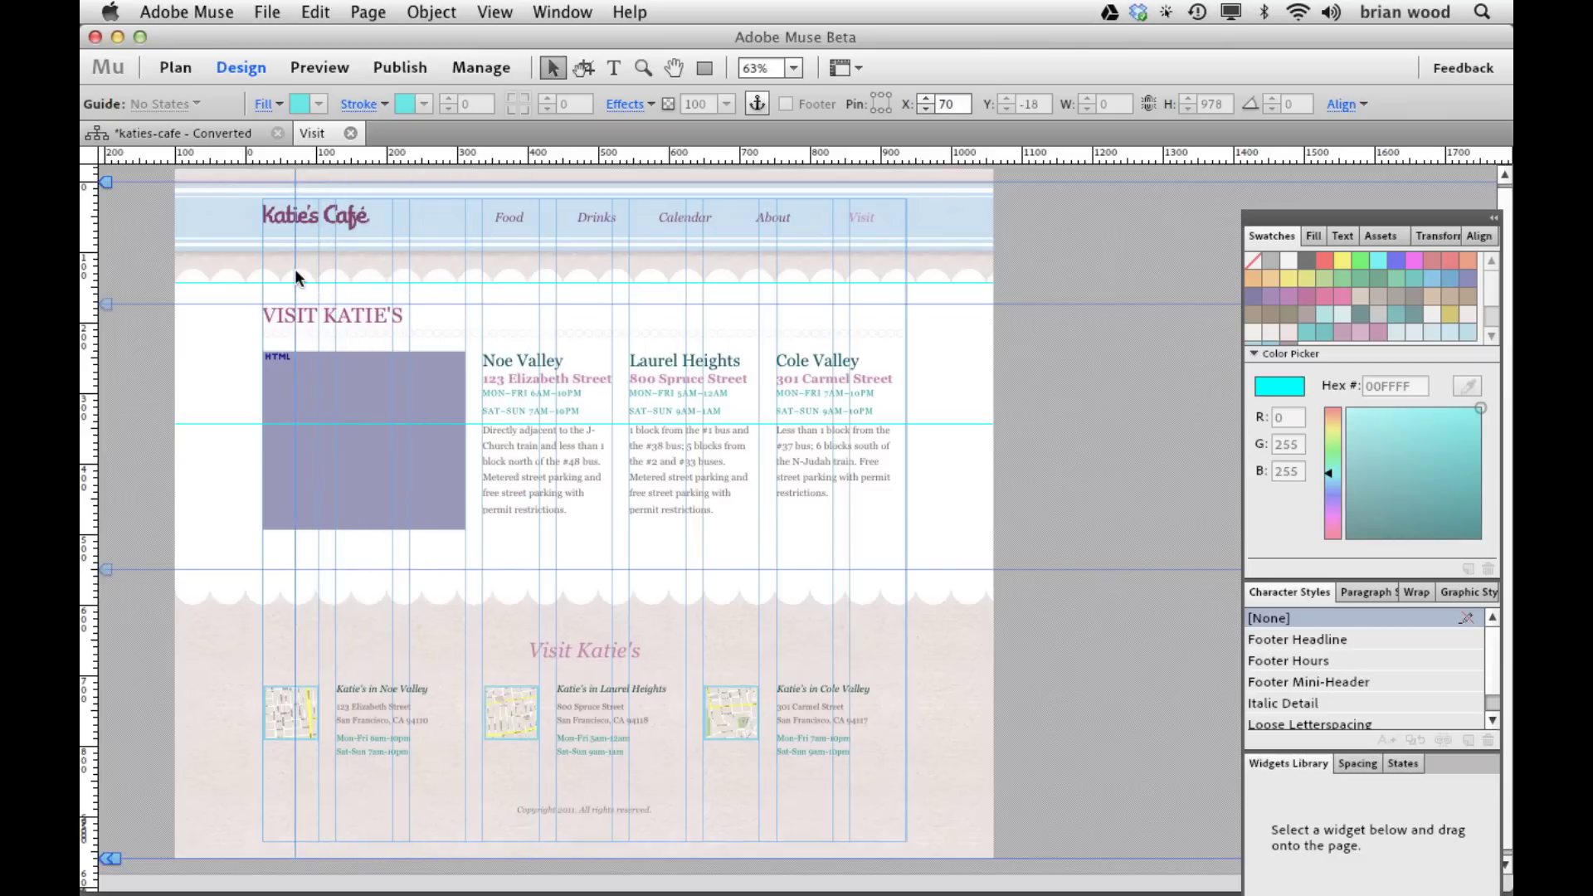
- Display the Transform settings closer to the page and select the upper horizontal guide to examine its position
left_click(1429, 236)
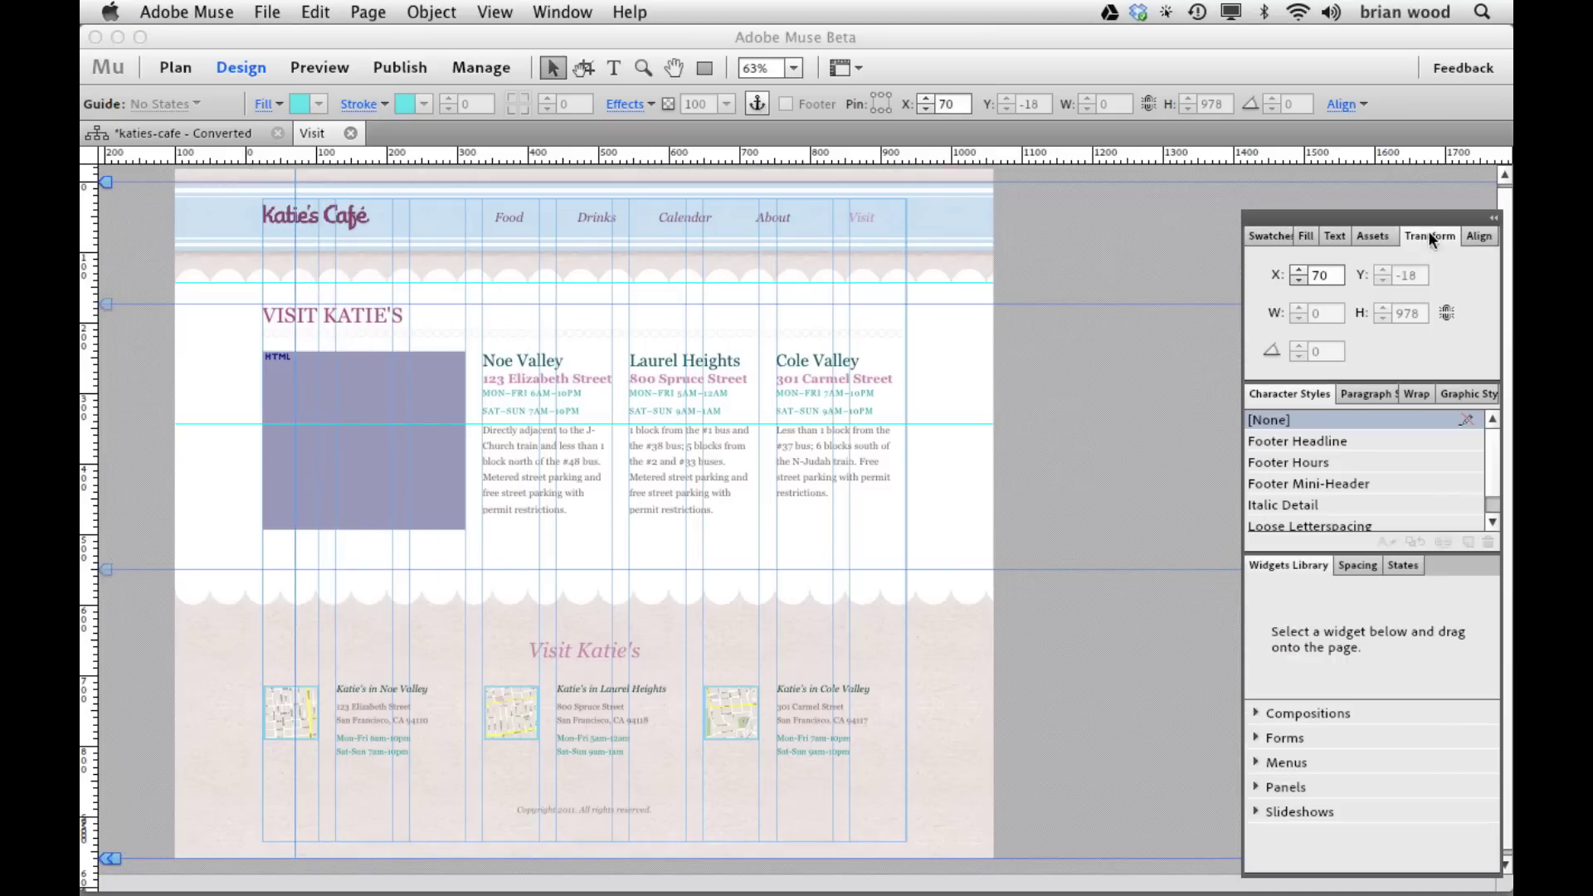
left_click_drag(1428, 225, 1295, 158)
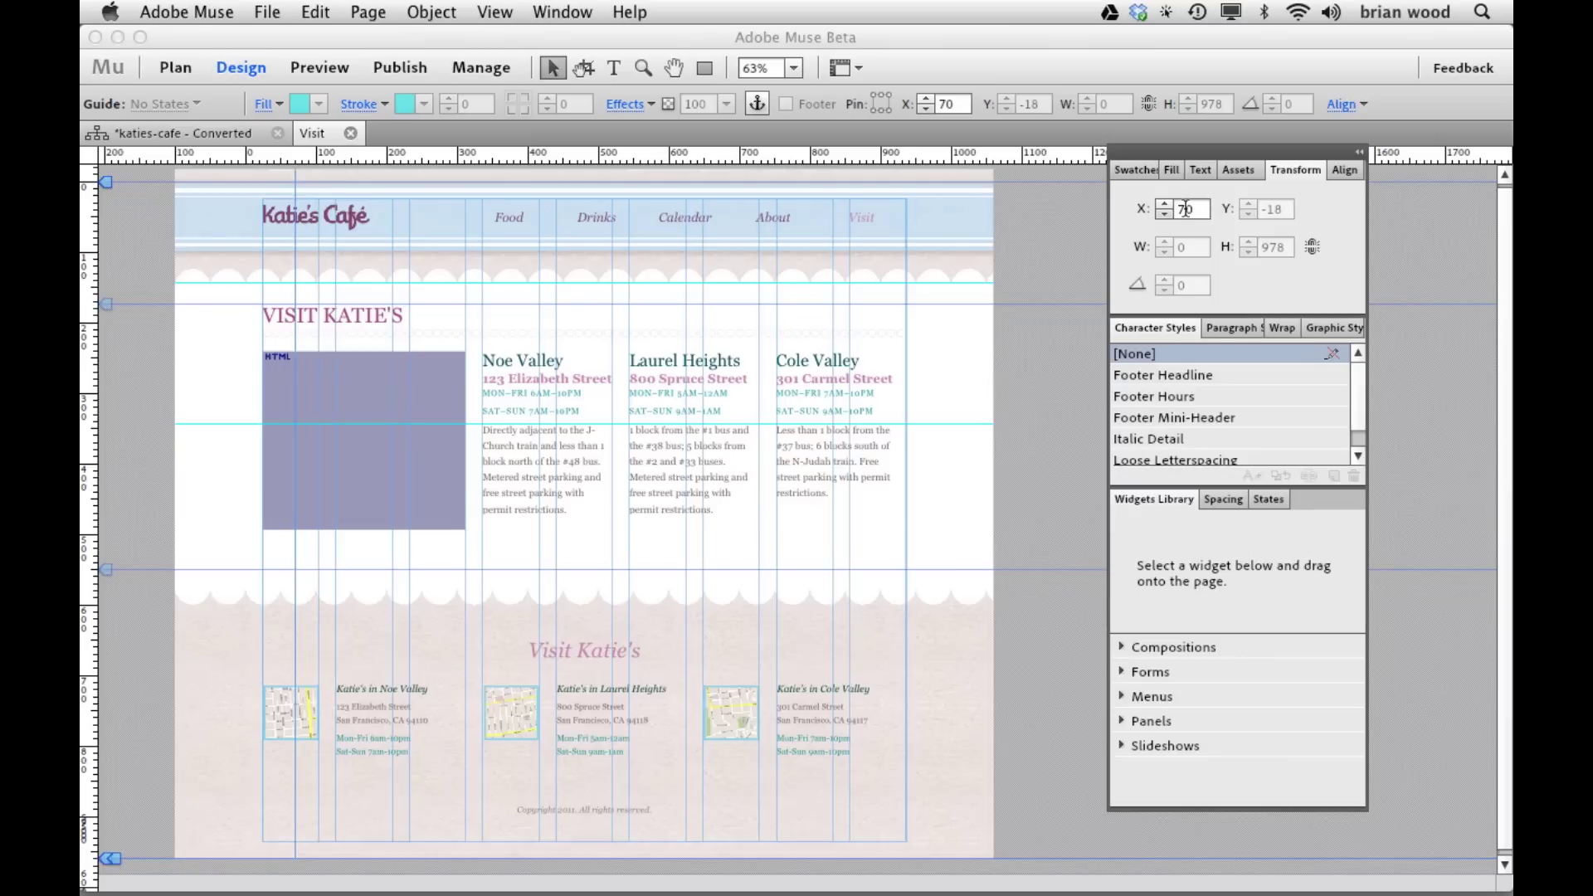
left_click(267, 285)
left_click(219, 283)
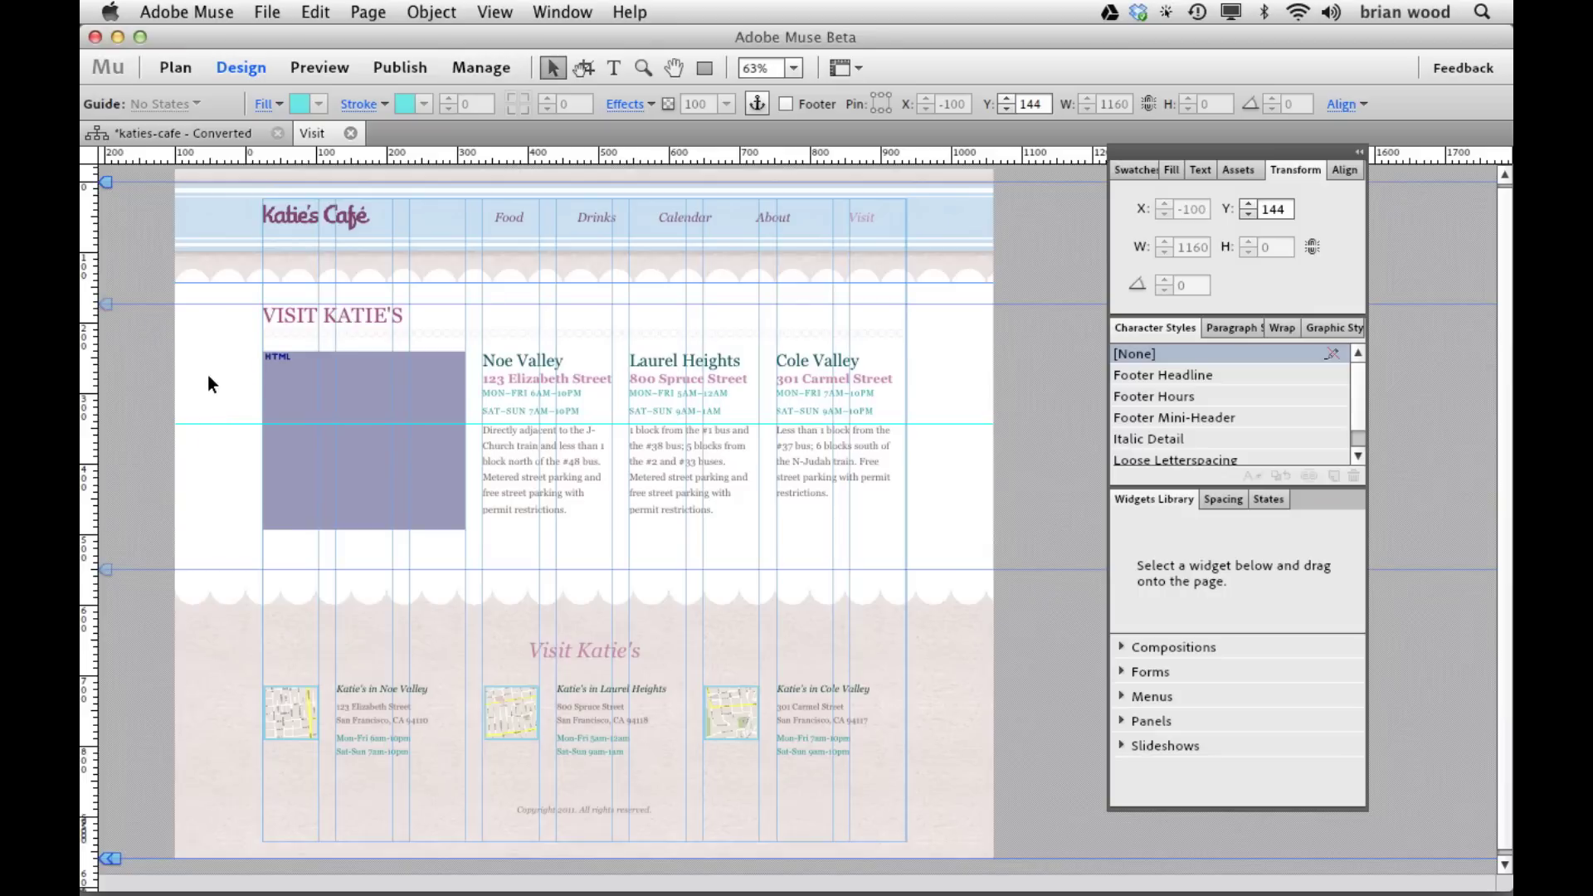
- Review the application preferences, including selection display and recent fonts, and close them without making changes
left_click(186, 13)
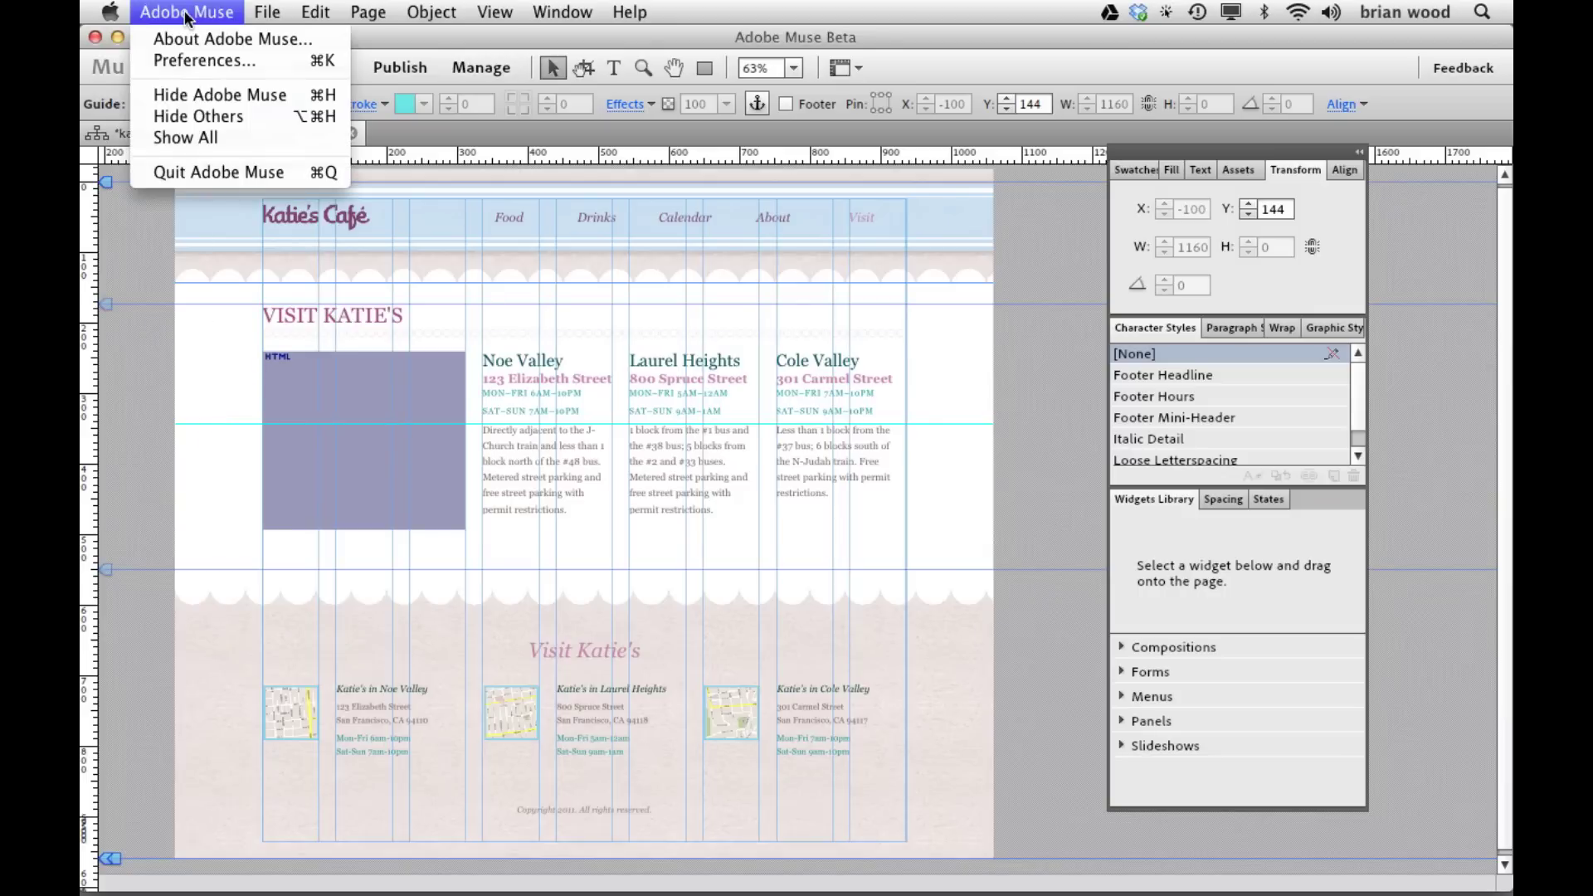
left_click(188, 61)
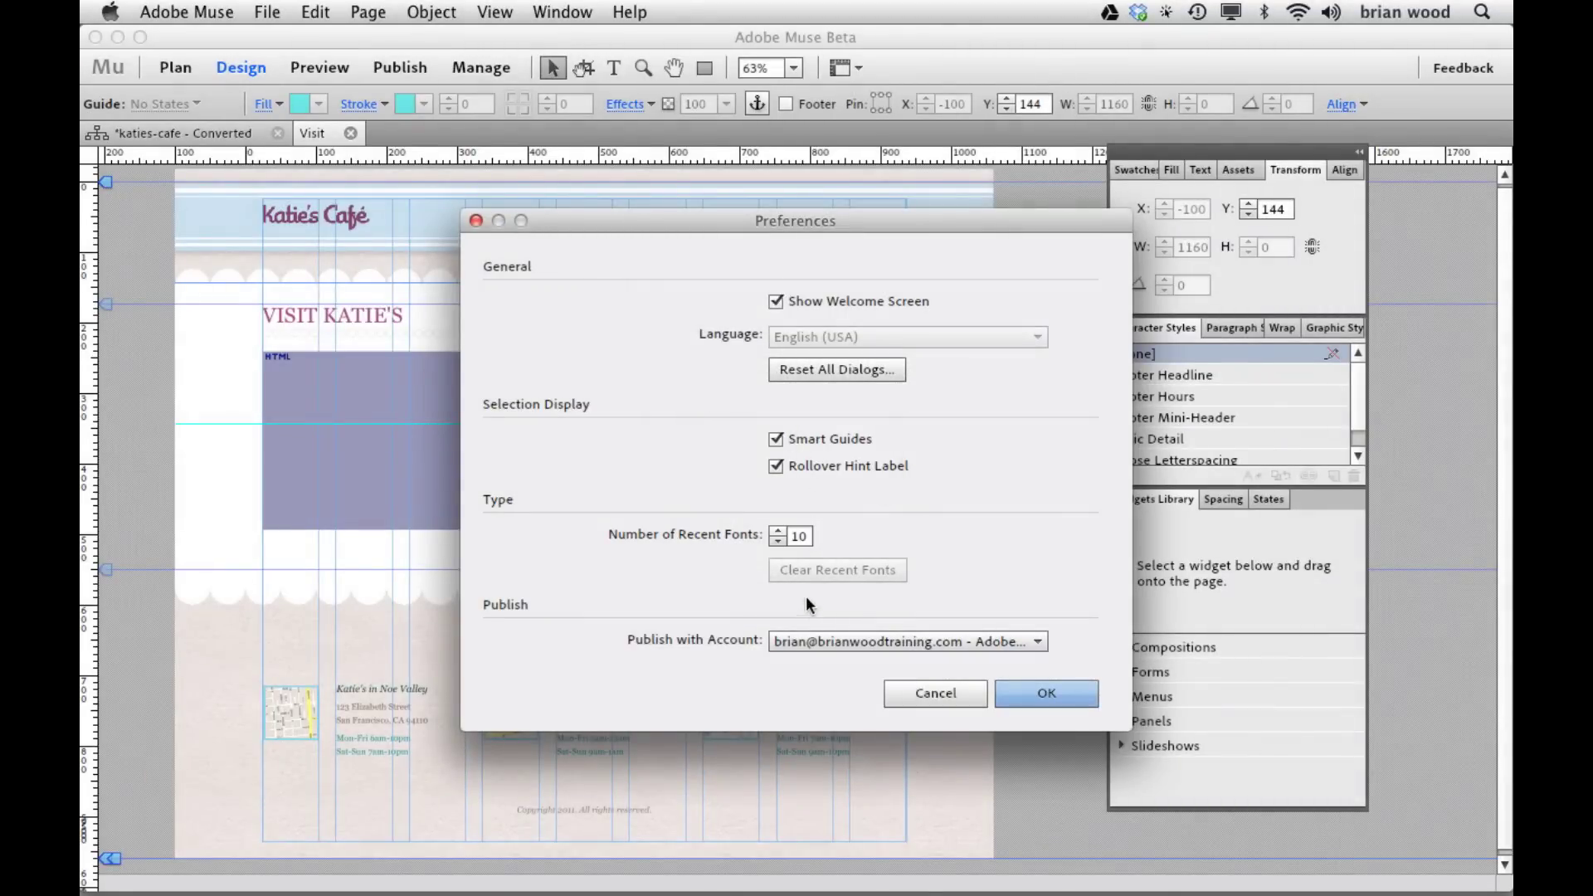
left_click(937, 697)
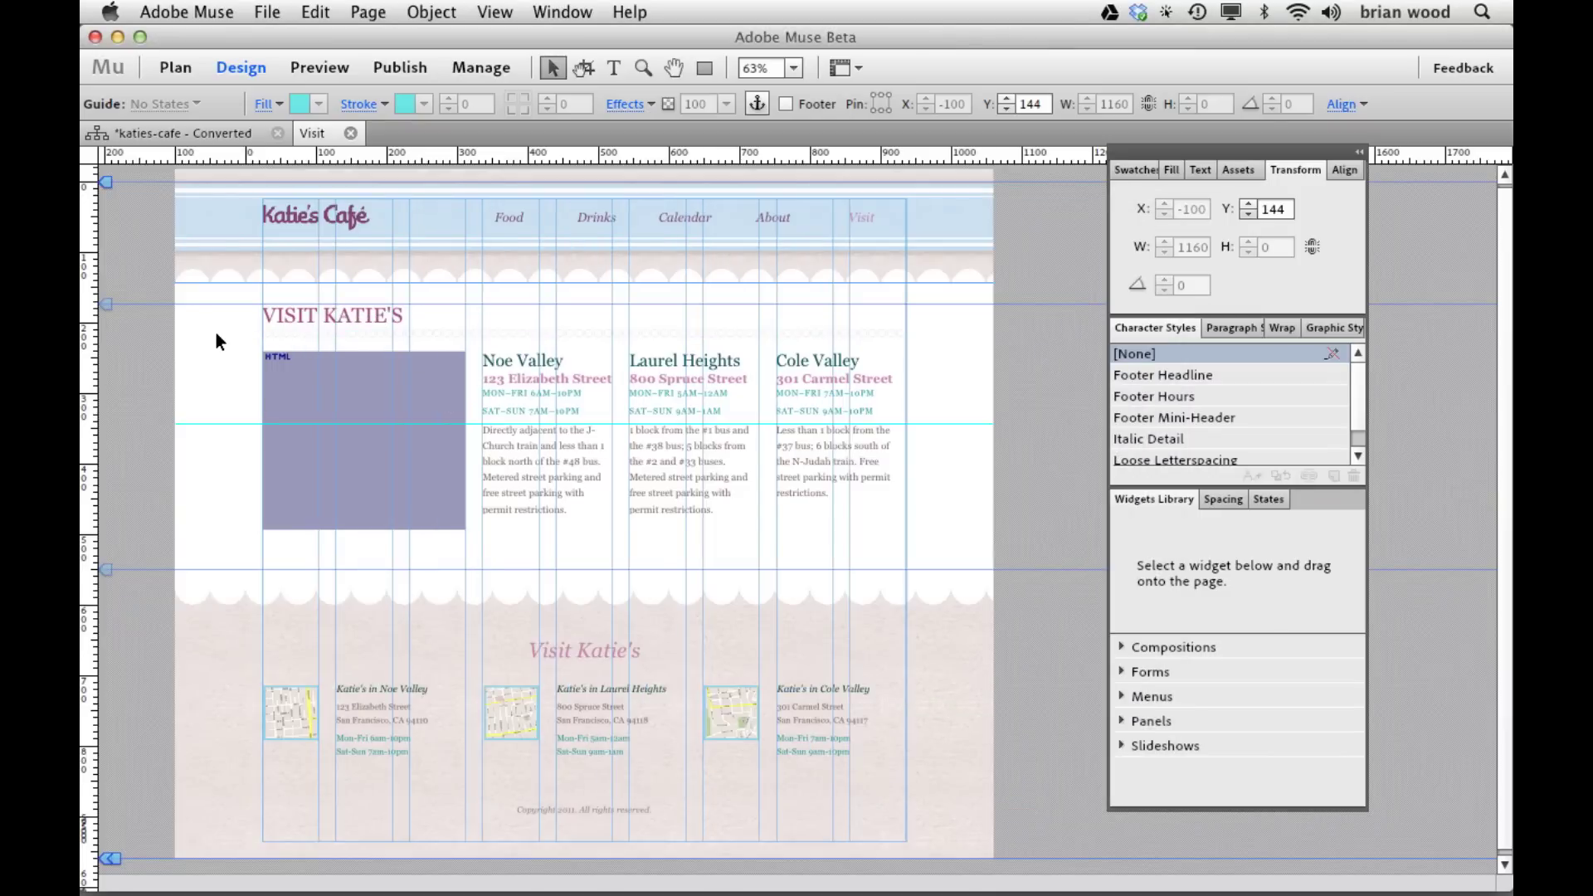
- Move the Cole Valley text frame slightly down and to the right, and select it together with the Noe Valley and Laurel Heights frames
left_click(503, 387)
left_click(687, 412, "shift")
left_click_drag(804, 415, 816, 436)
left_click(712, 409, "shift")
left_click(571, 396, "shift")
- Align the three selected location text frames by their top edges, and set the alignment reference to Align to Content Area
key("super+1")
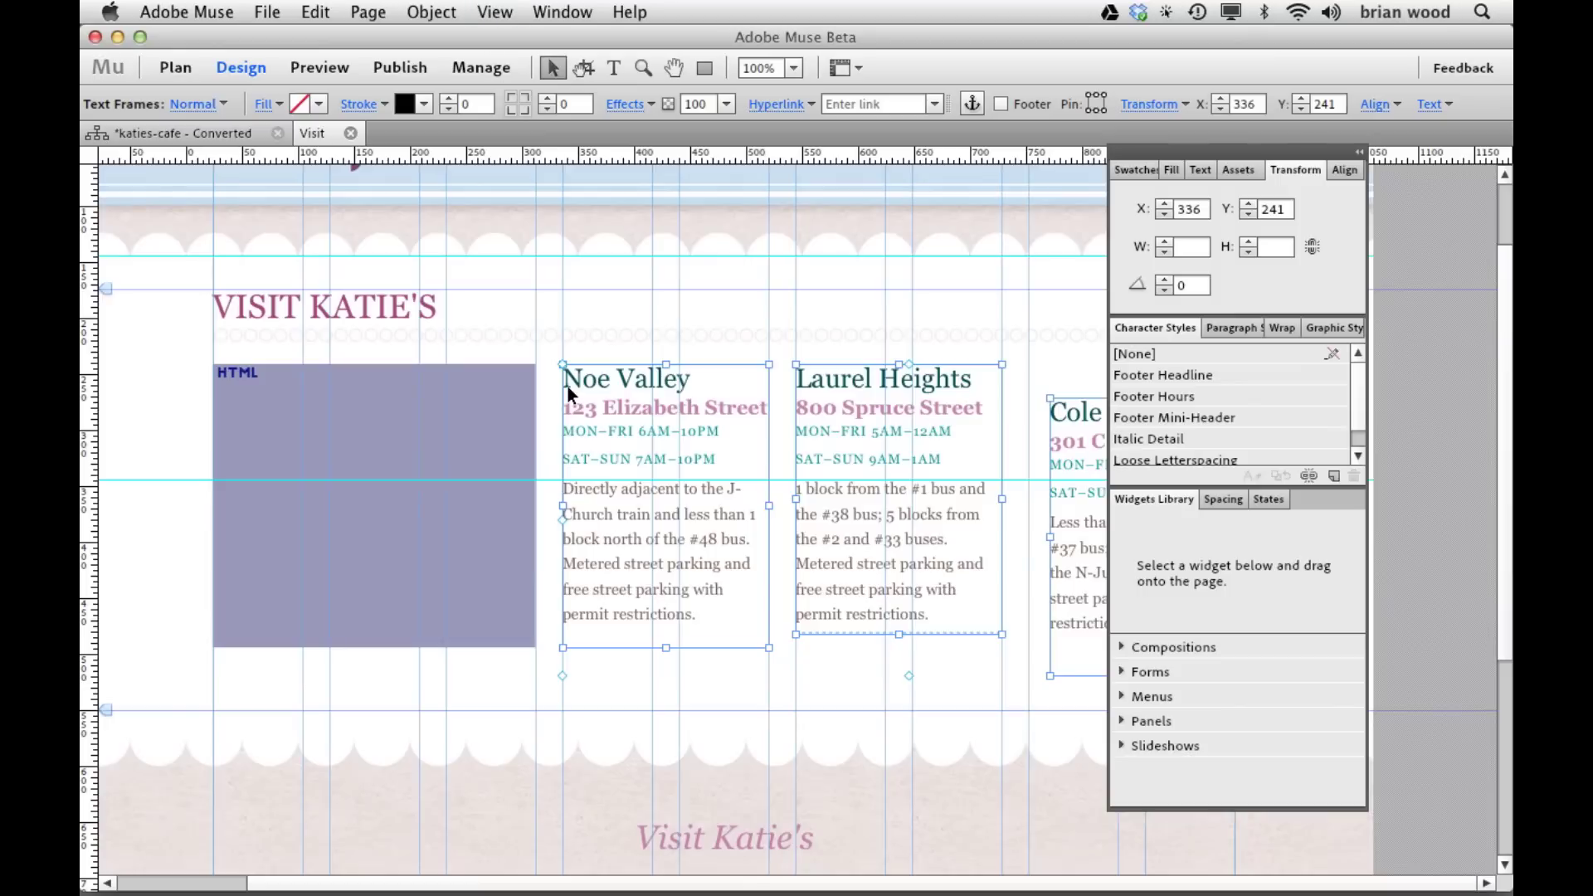
scroll(445, 309, "down", 1)
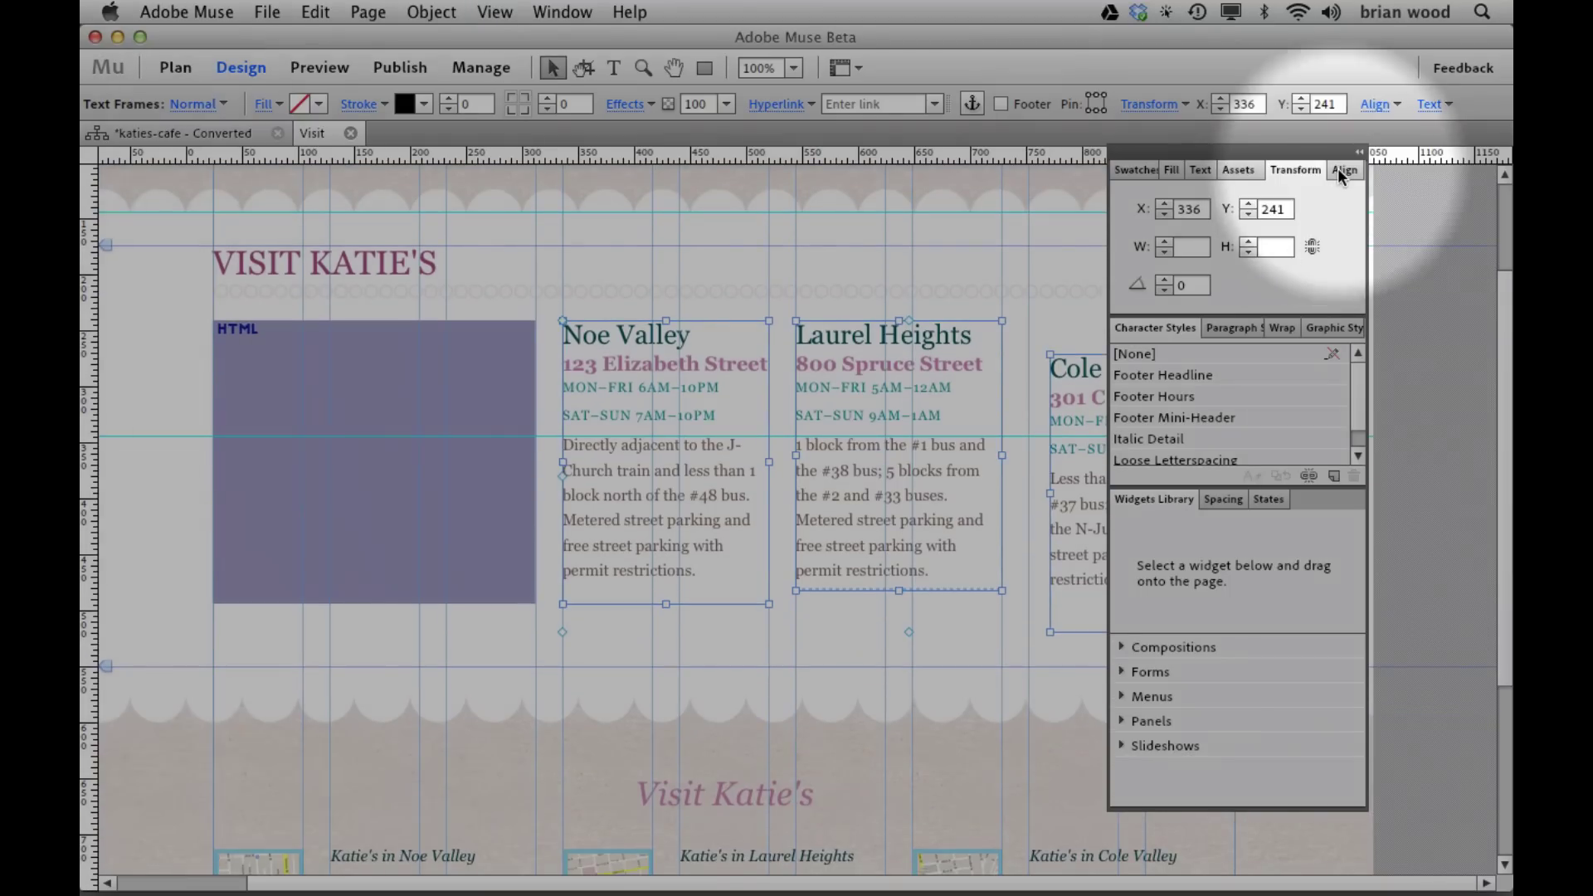
left_click(1339, 169)
left_click_drag(1278, 155, 1416, 150)
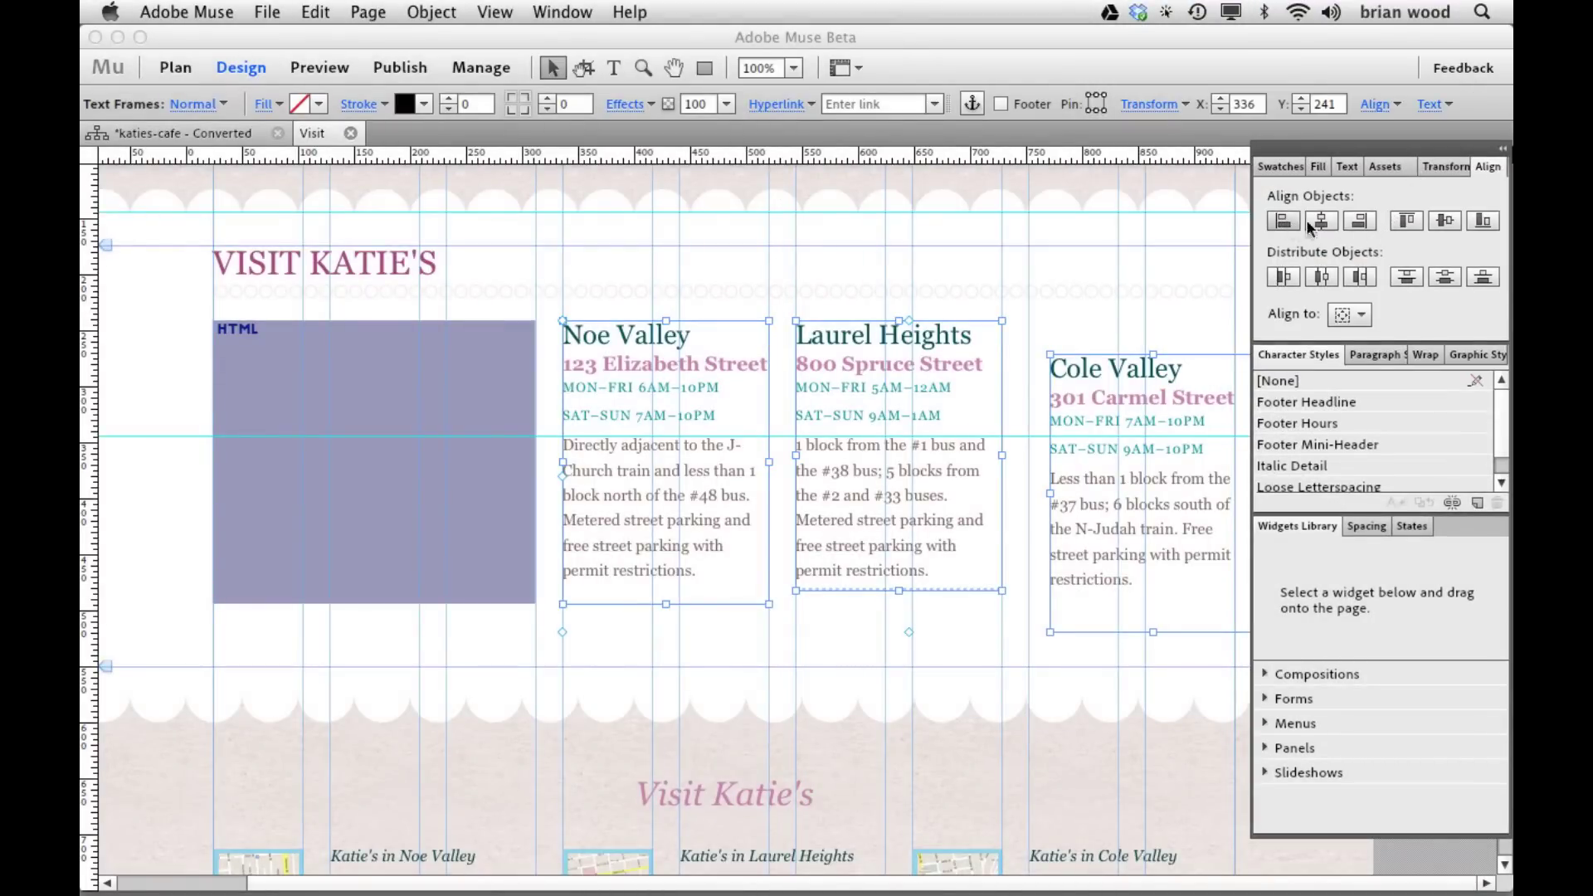
left_click(1407, 220)
left_click(1351, 314)
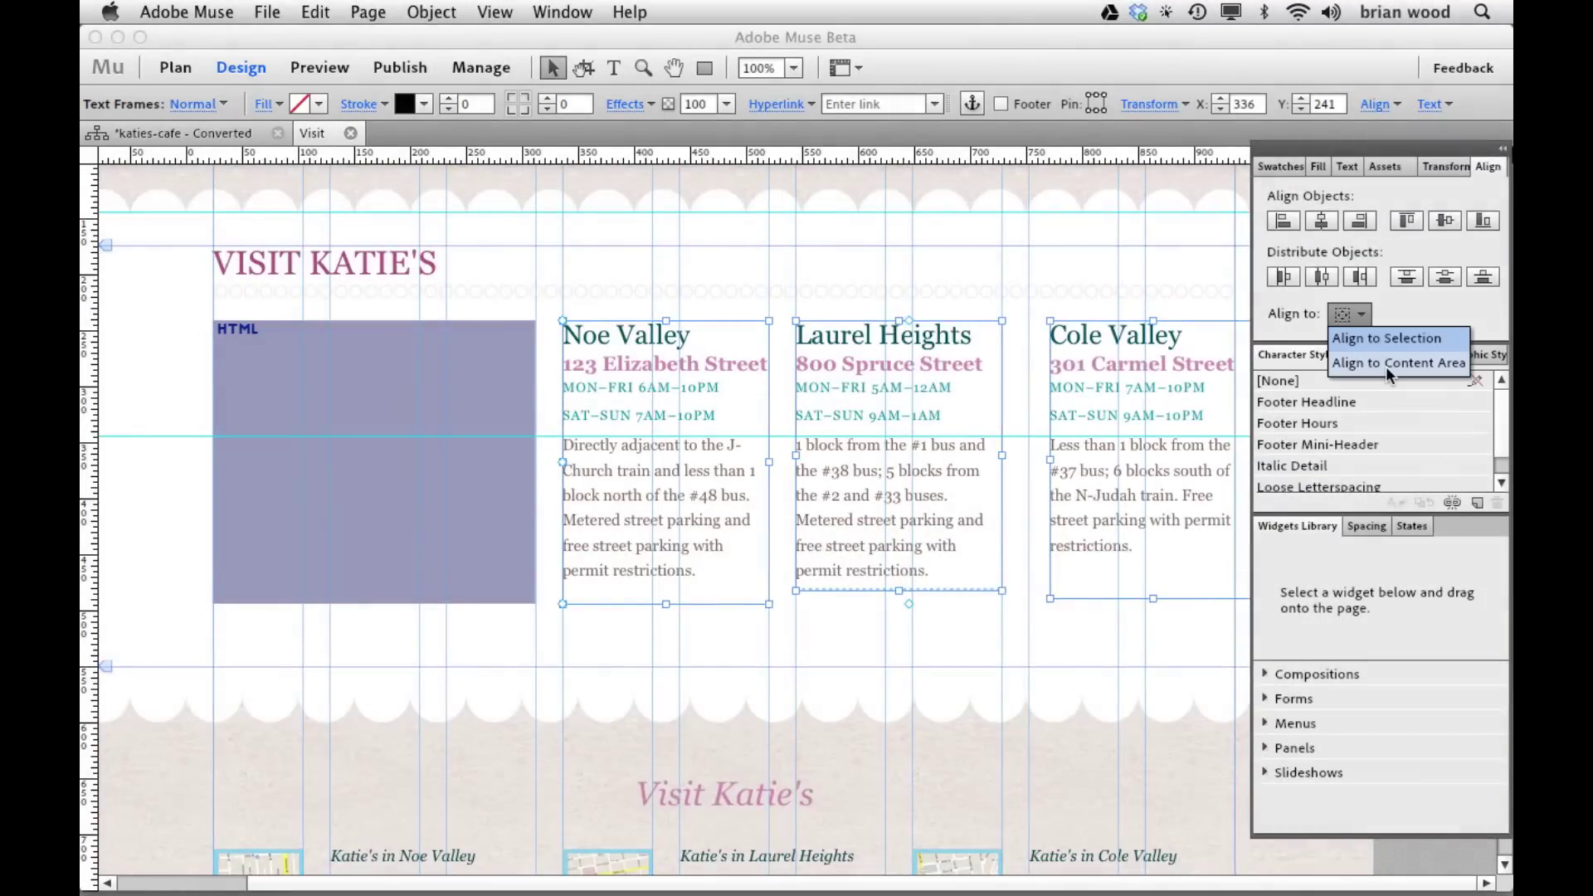
left_click(1387, 371)
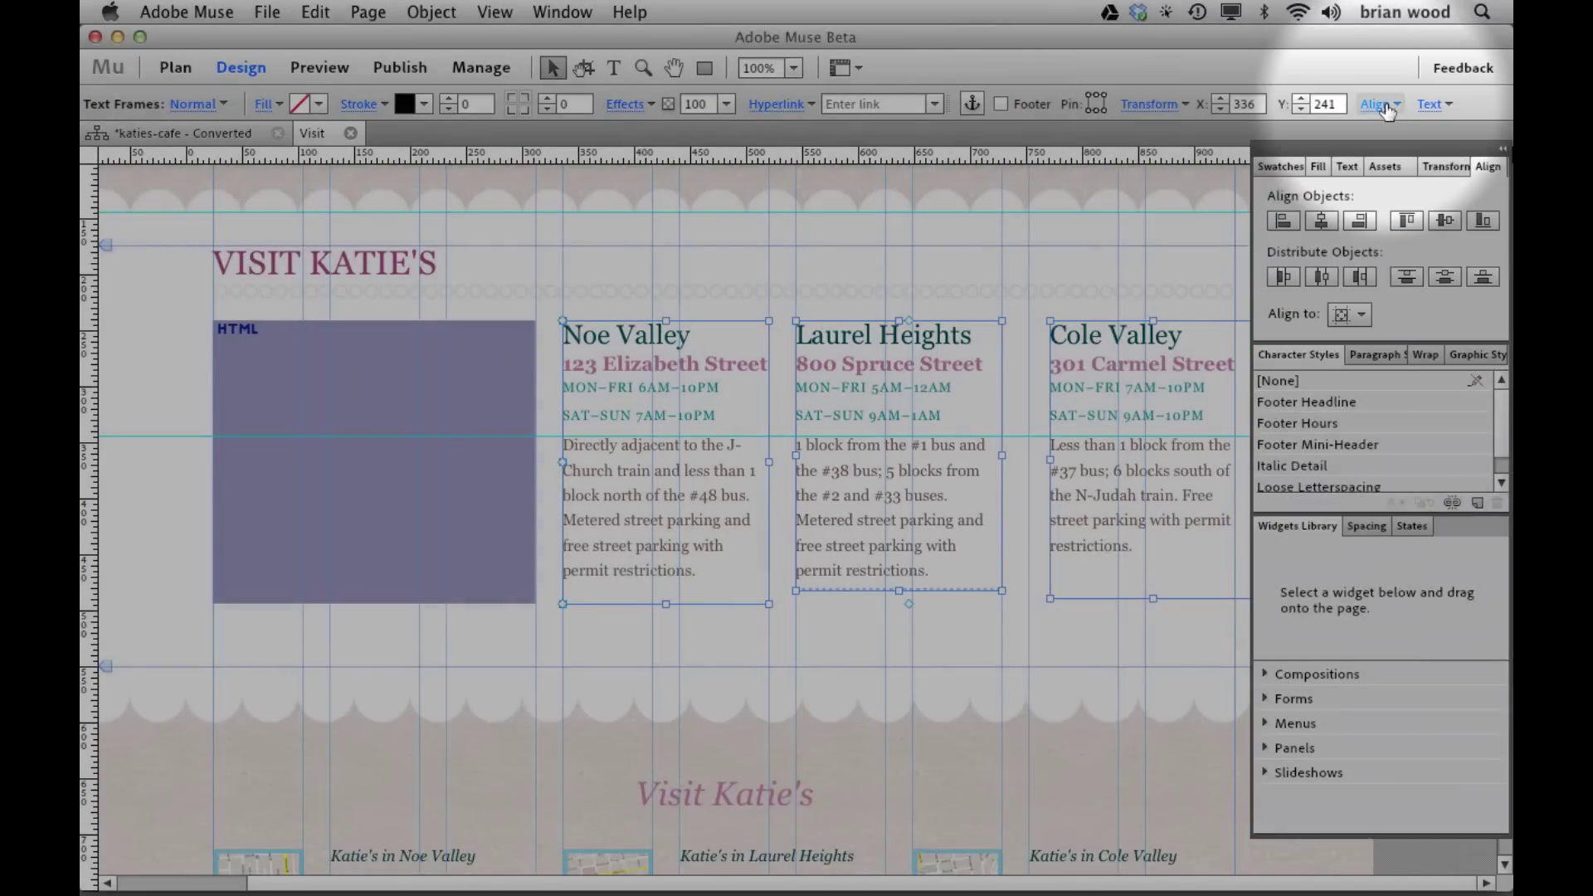
- Try a font size of 8 on the three location text frames, and undo the size change
left_click(1383, 106)
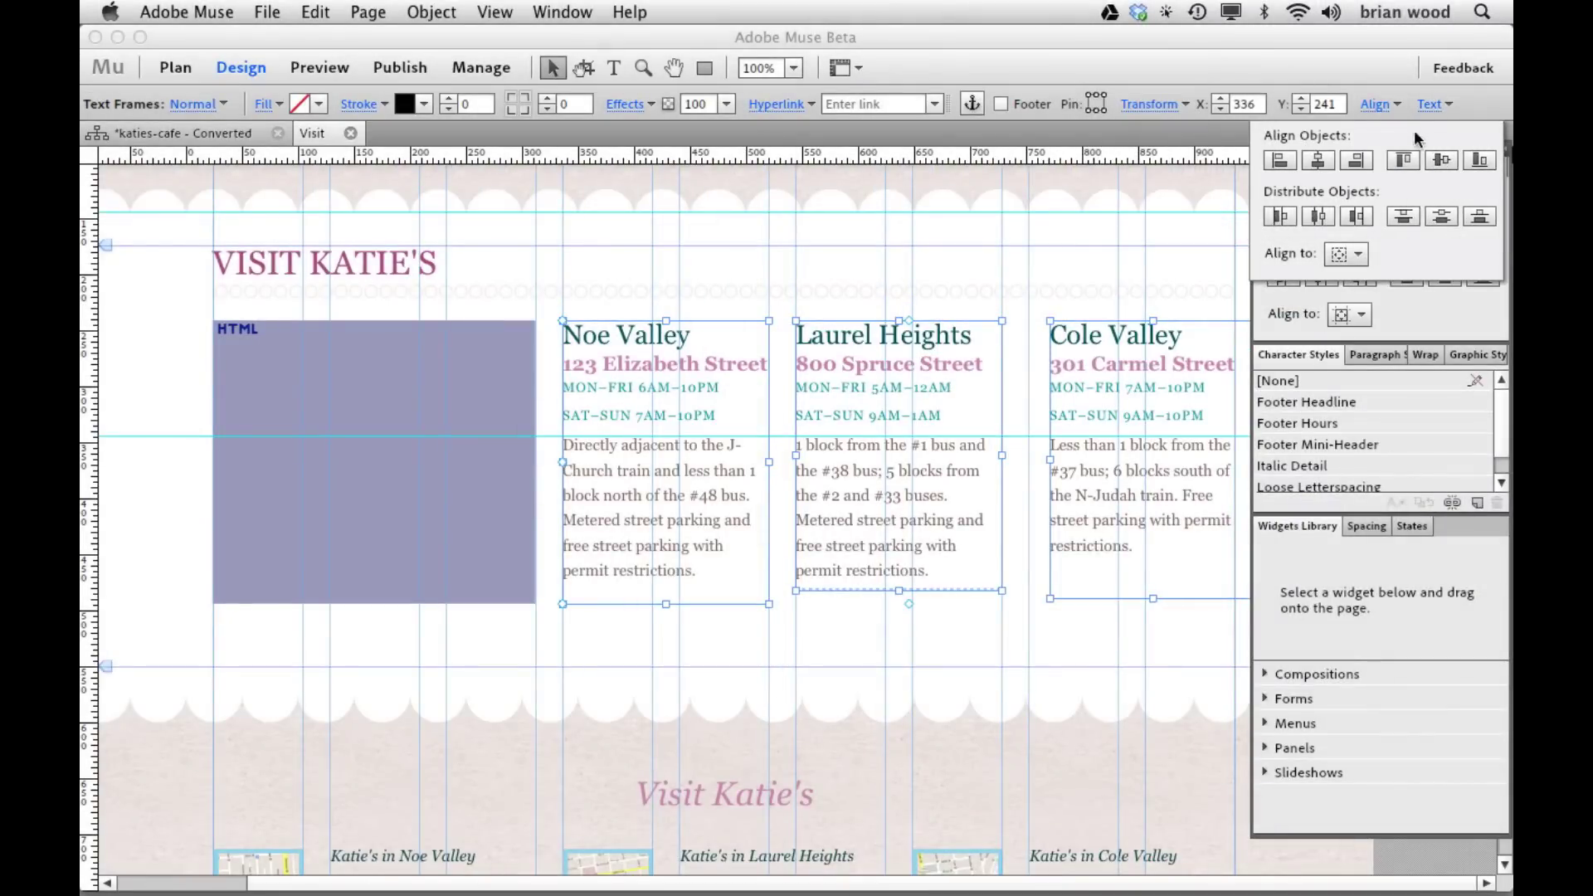
left_click(1431, 106)
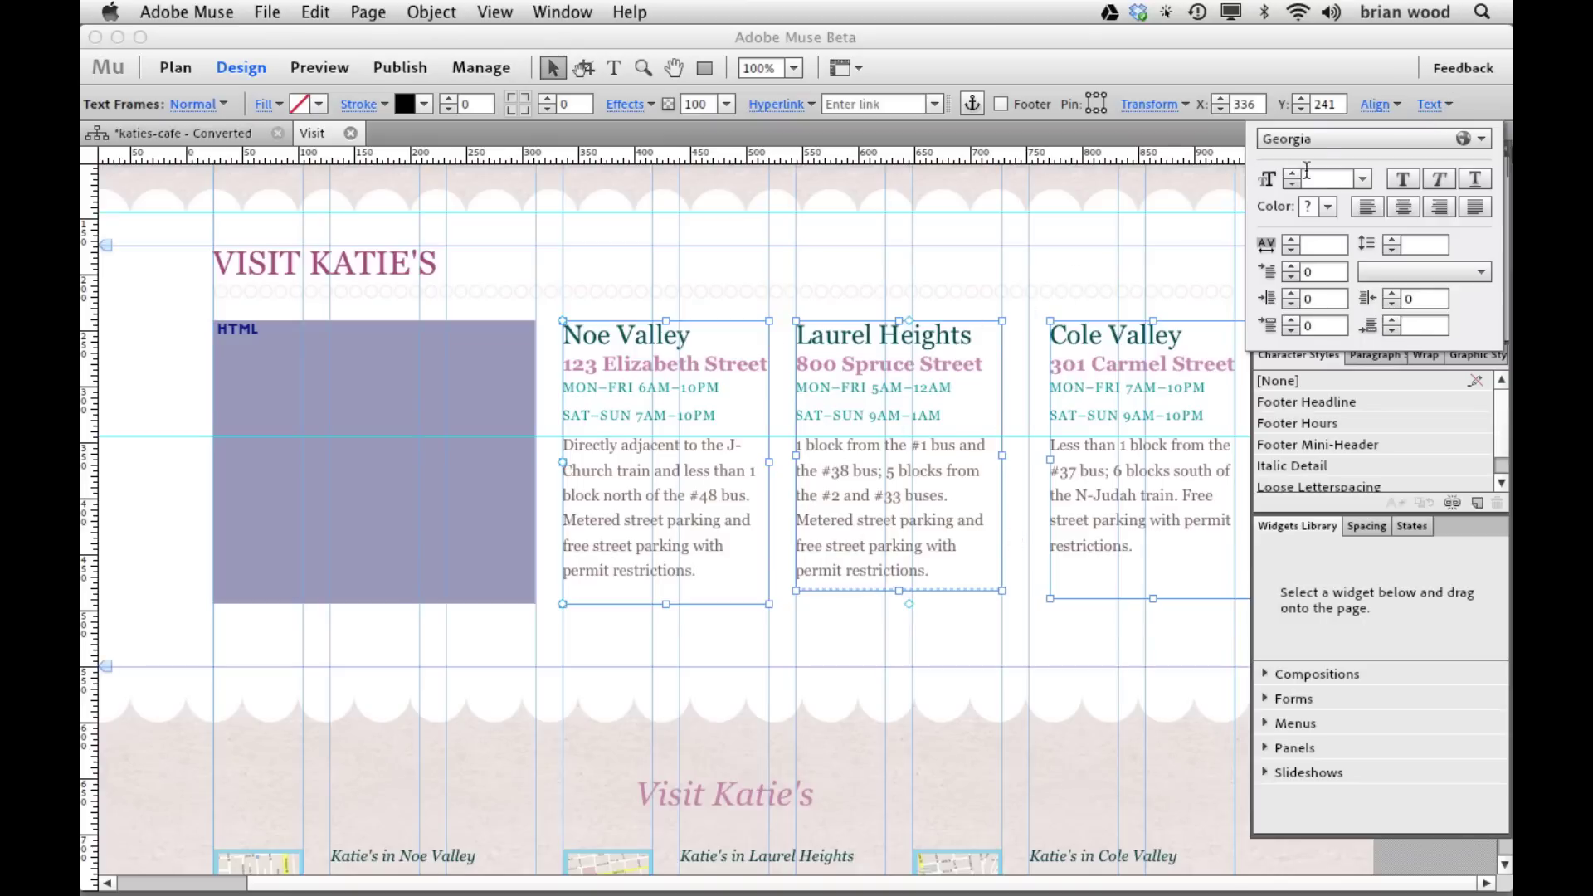
left_click(1364, 180)
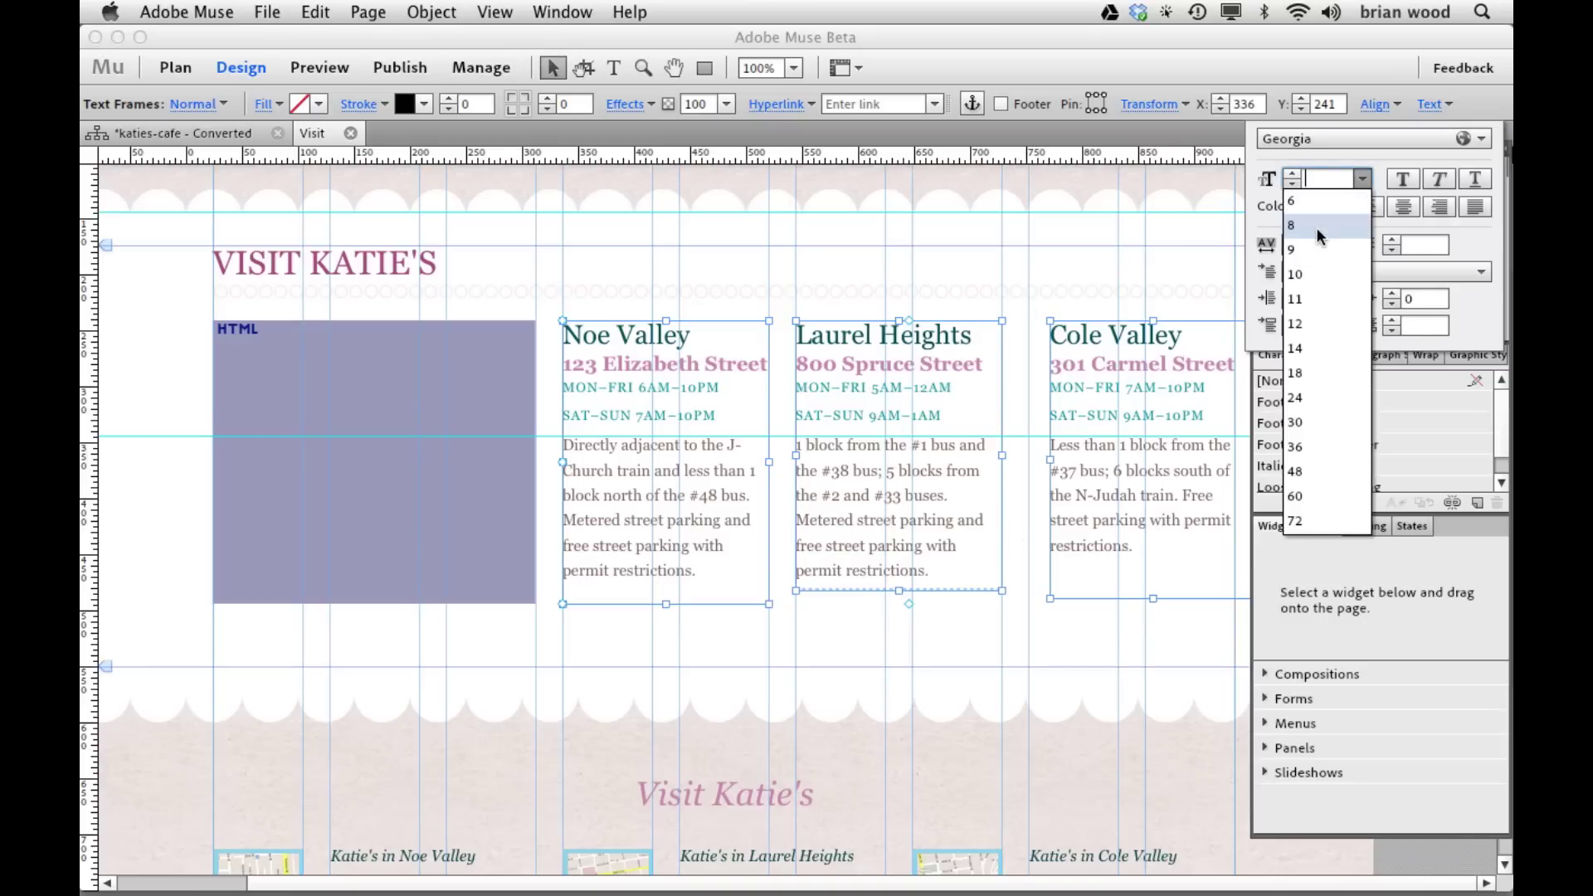
left_click(1317, 228)
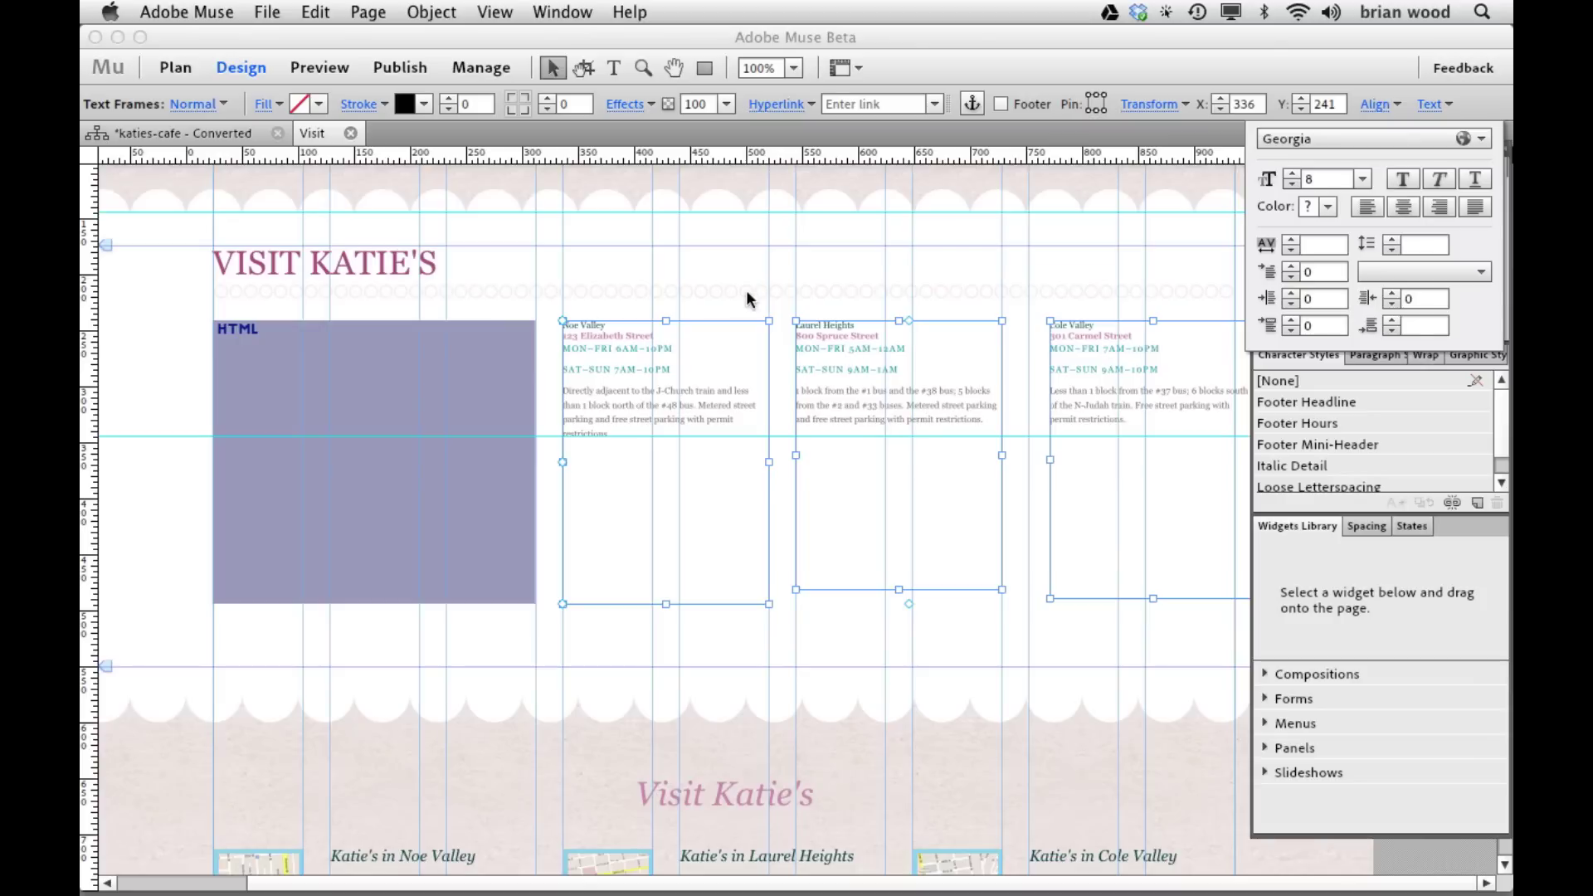
key("super+z")
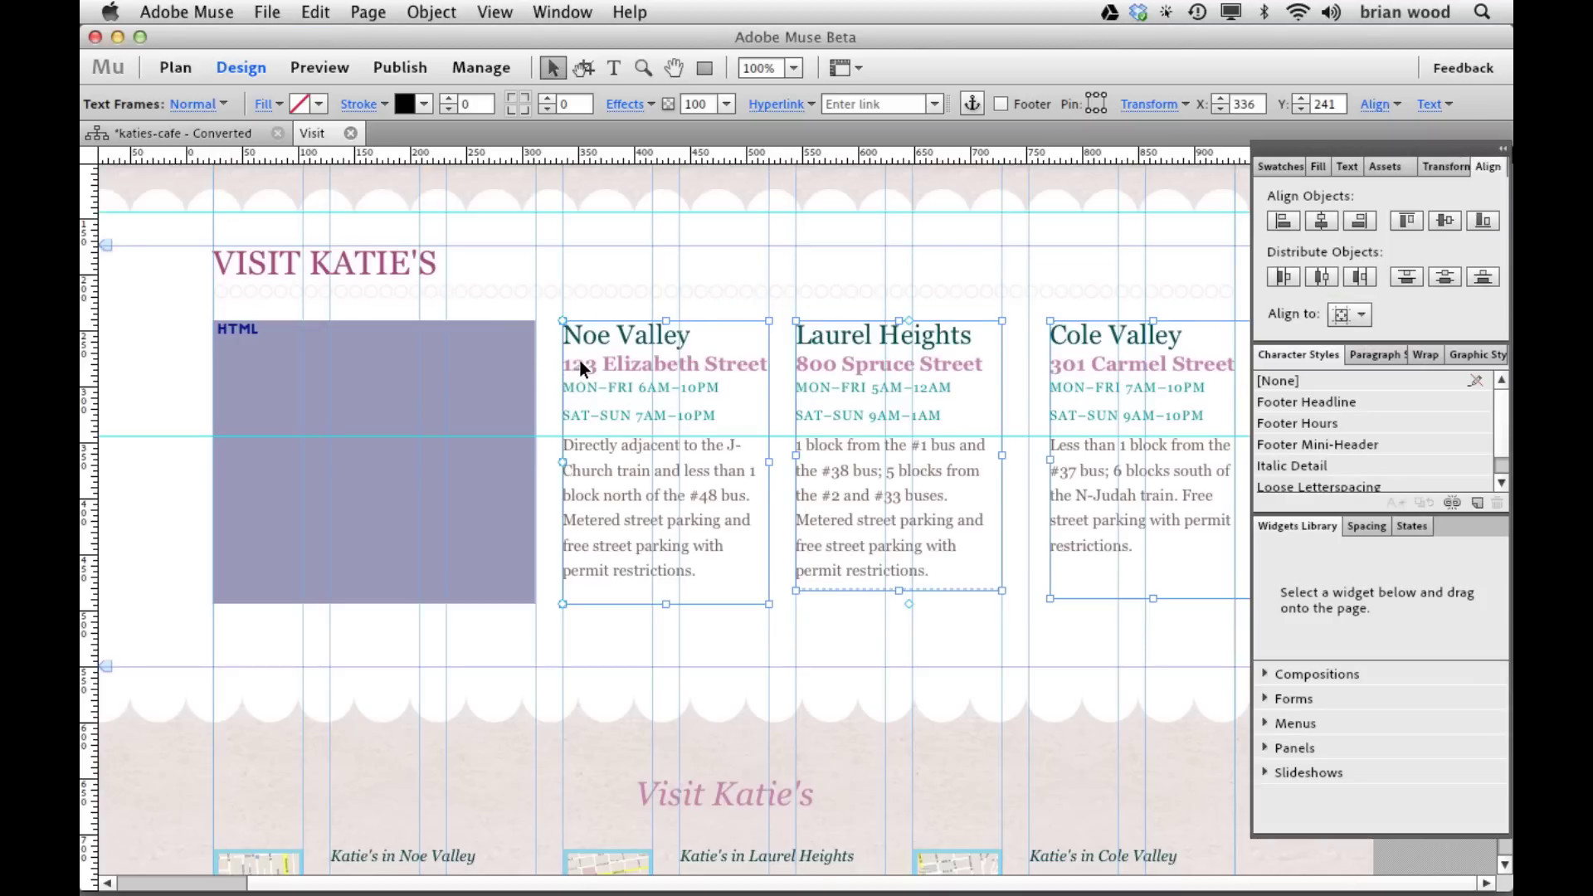
- Select the VISIT KATIE'S heading text, filter the font list by "gene", and clear the filter
double_click(615, 335)
left_click(390, 243)
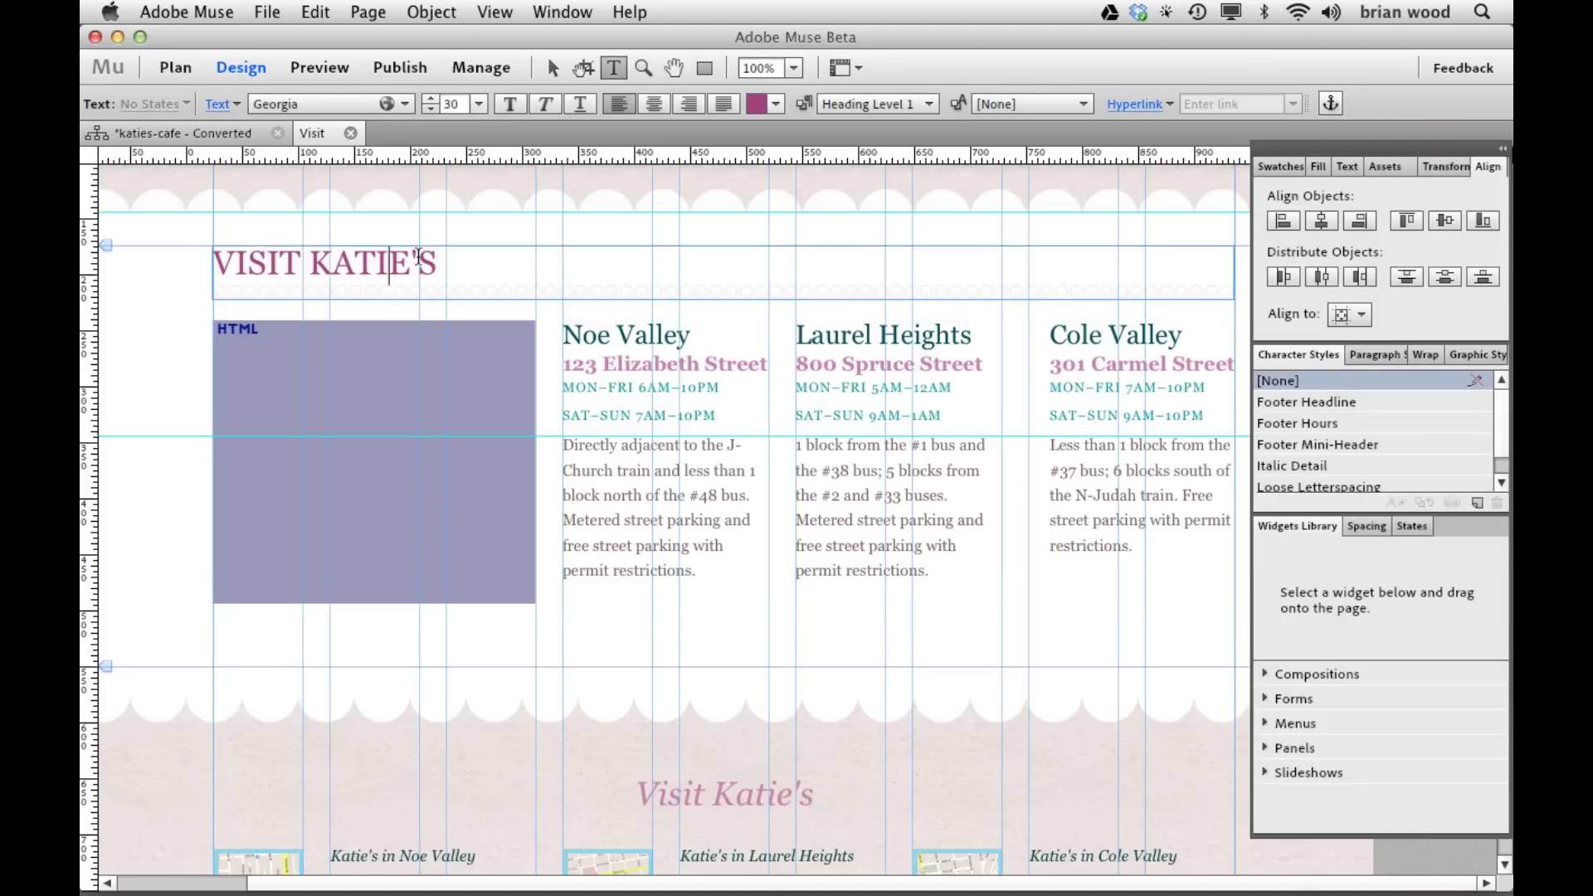
left_click_drag(440, 265, 209, 264)
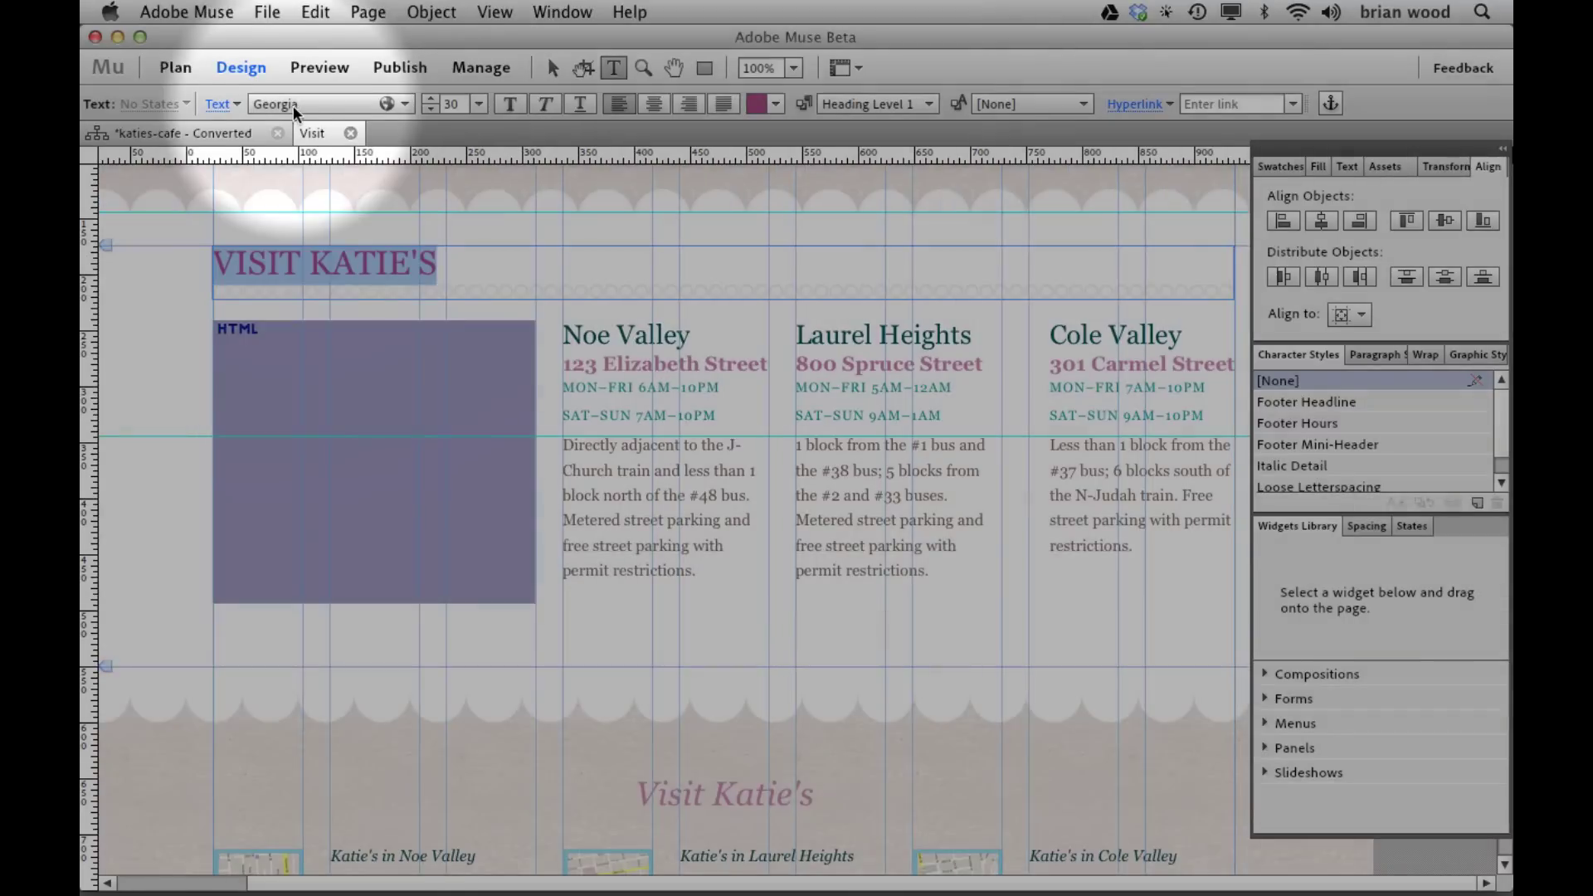
left_click(405, 104)
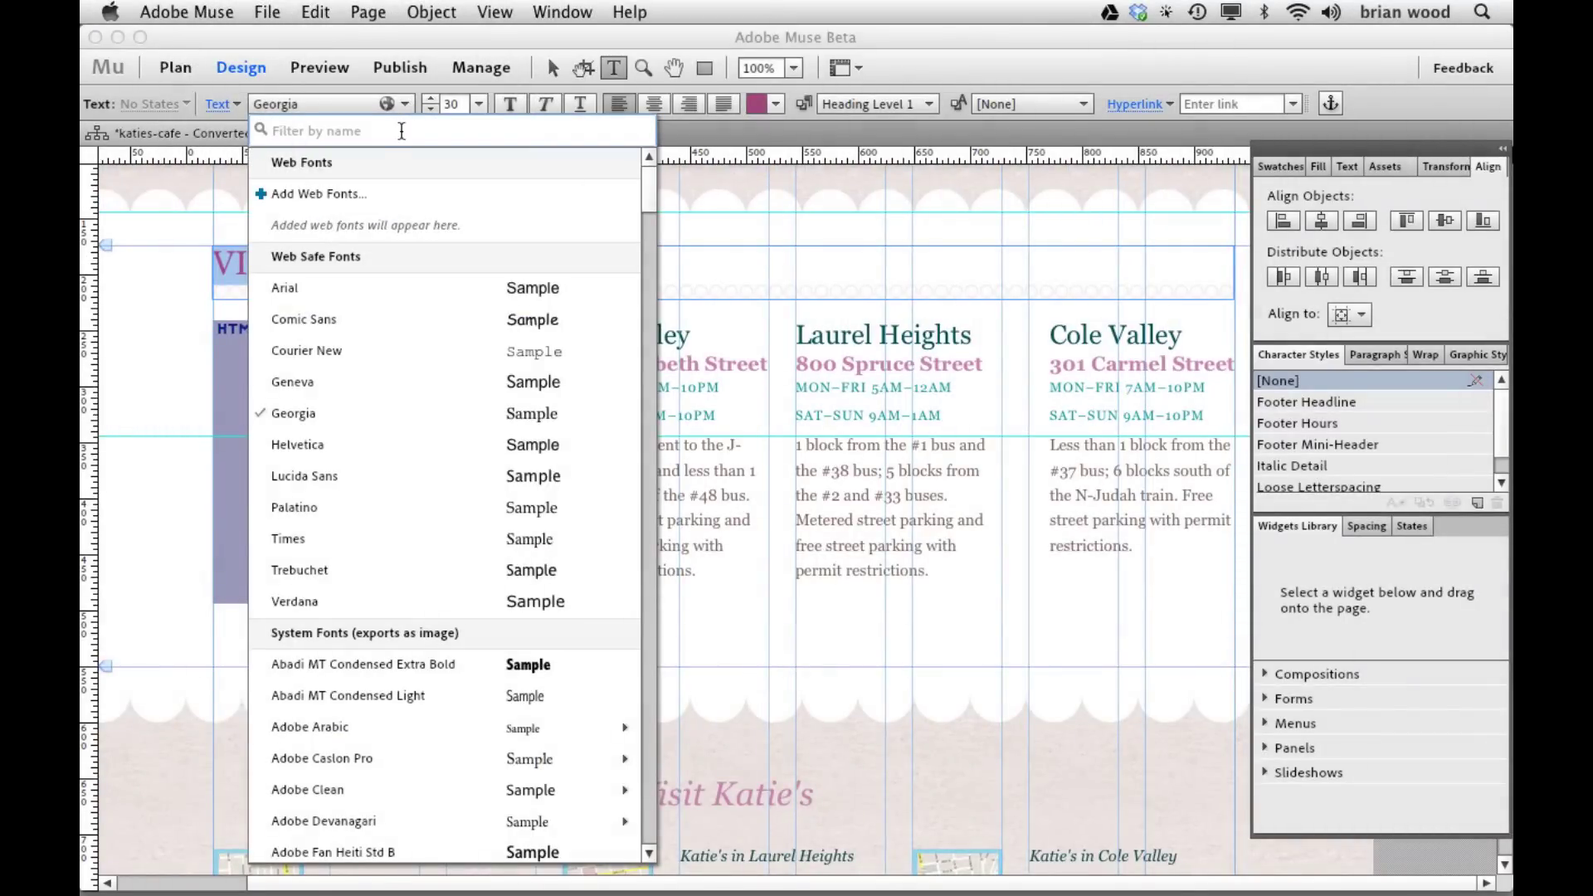
type("gene")
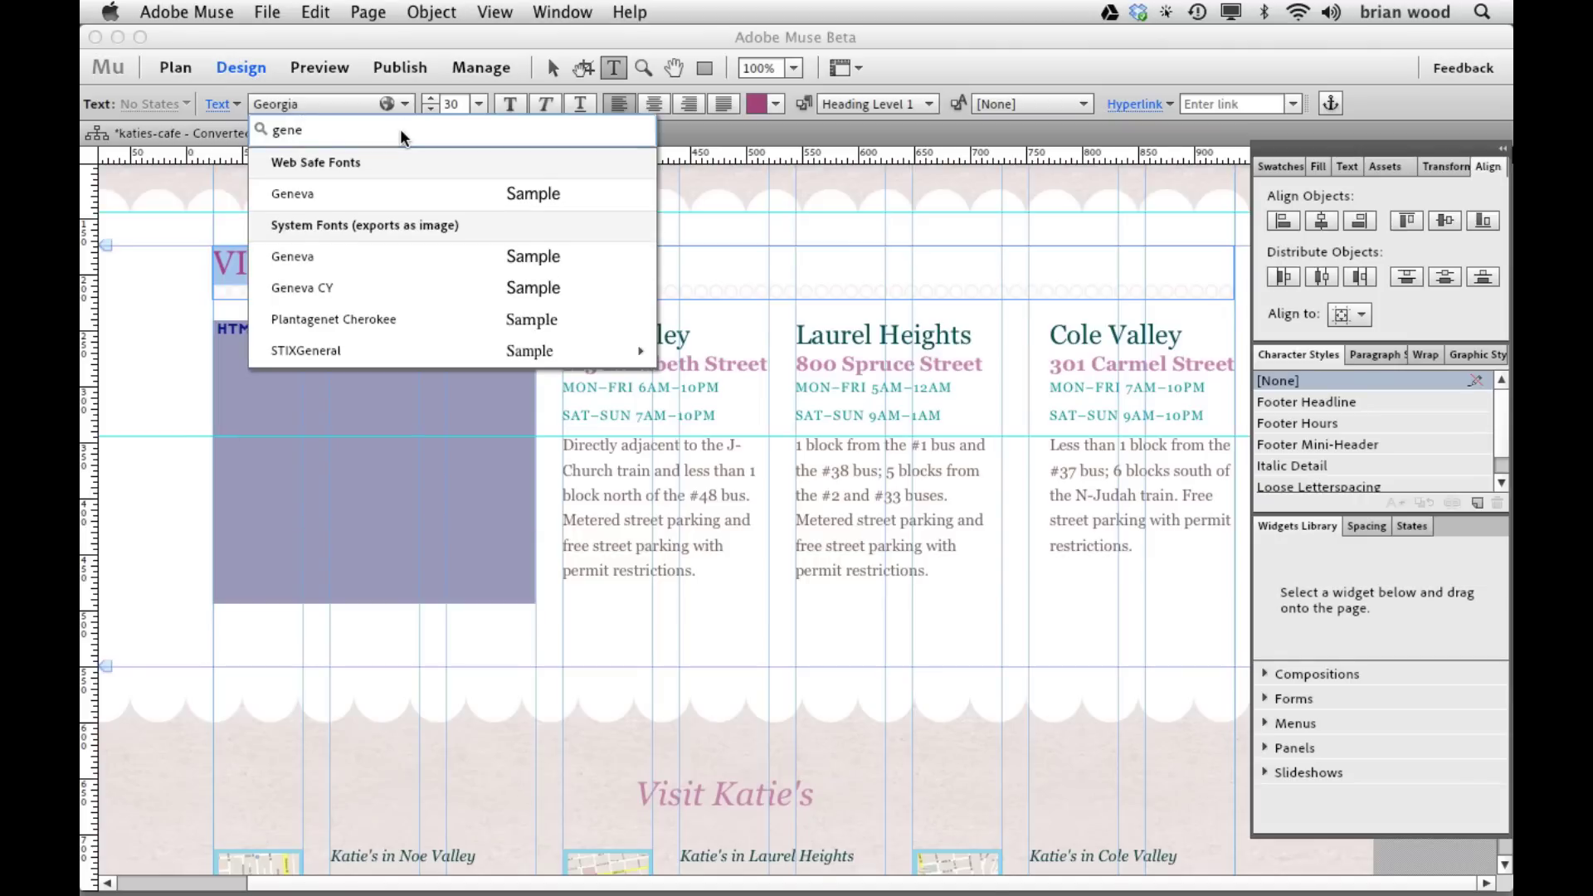
key("BackSpace")
key("BackSpace")
key("BackSpace")
key("BackSpace")
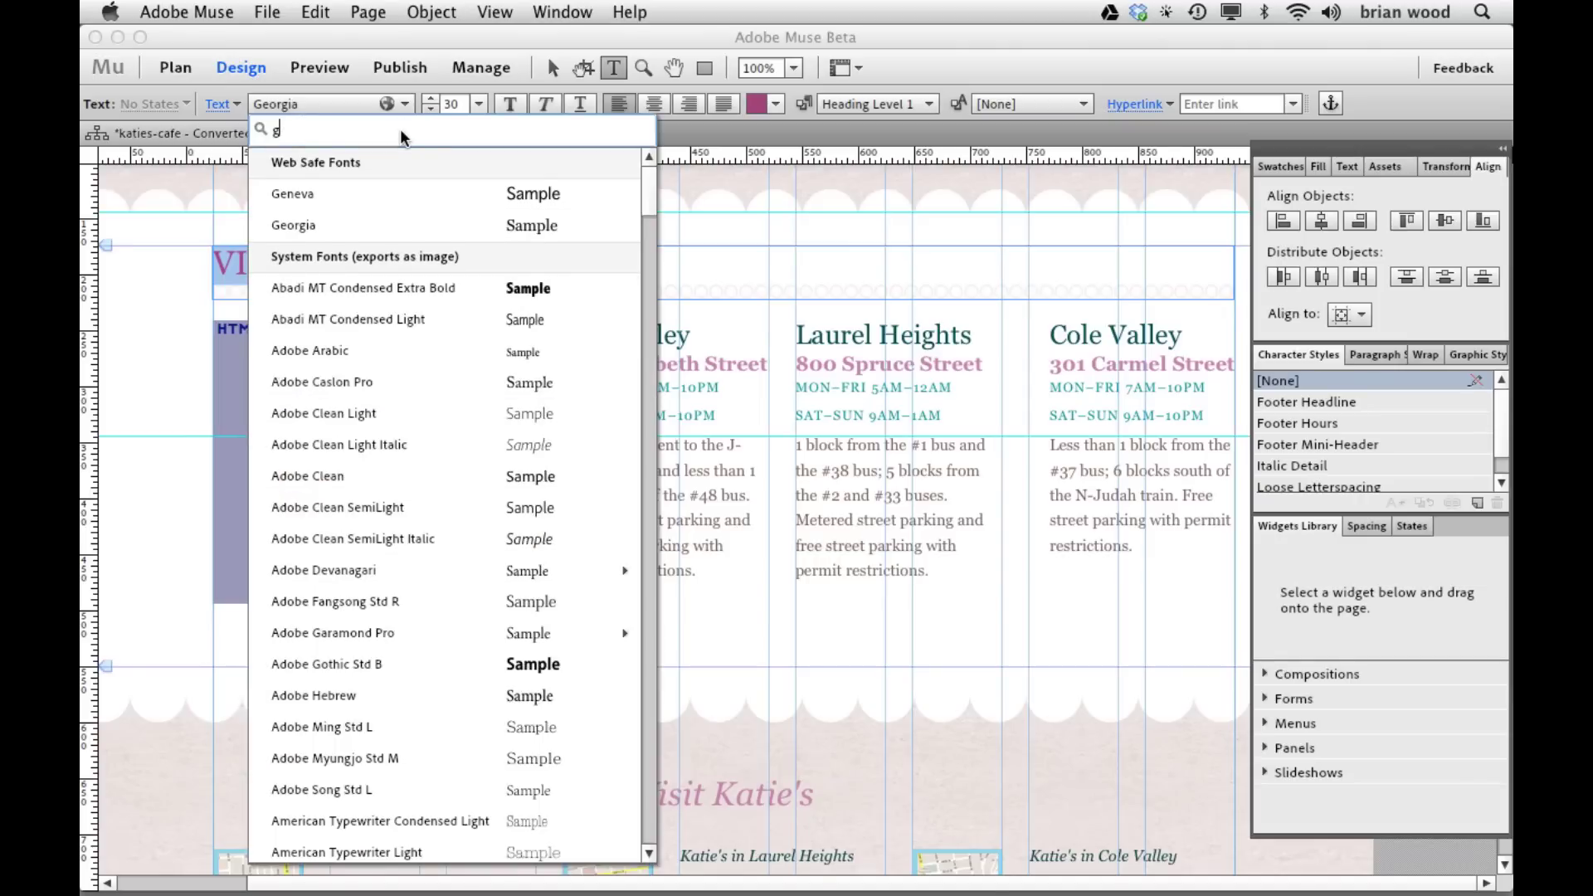
- Filter the font list by "sans", and clear the filter
type("sans")
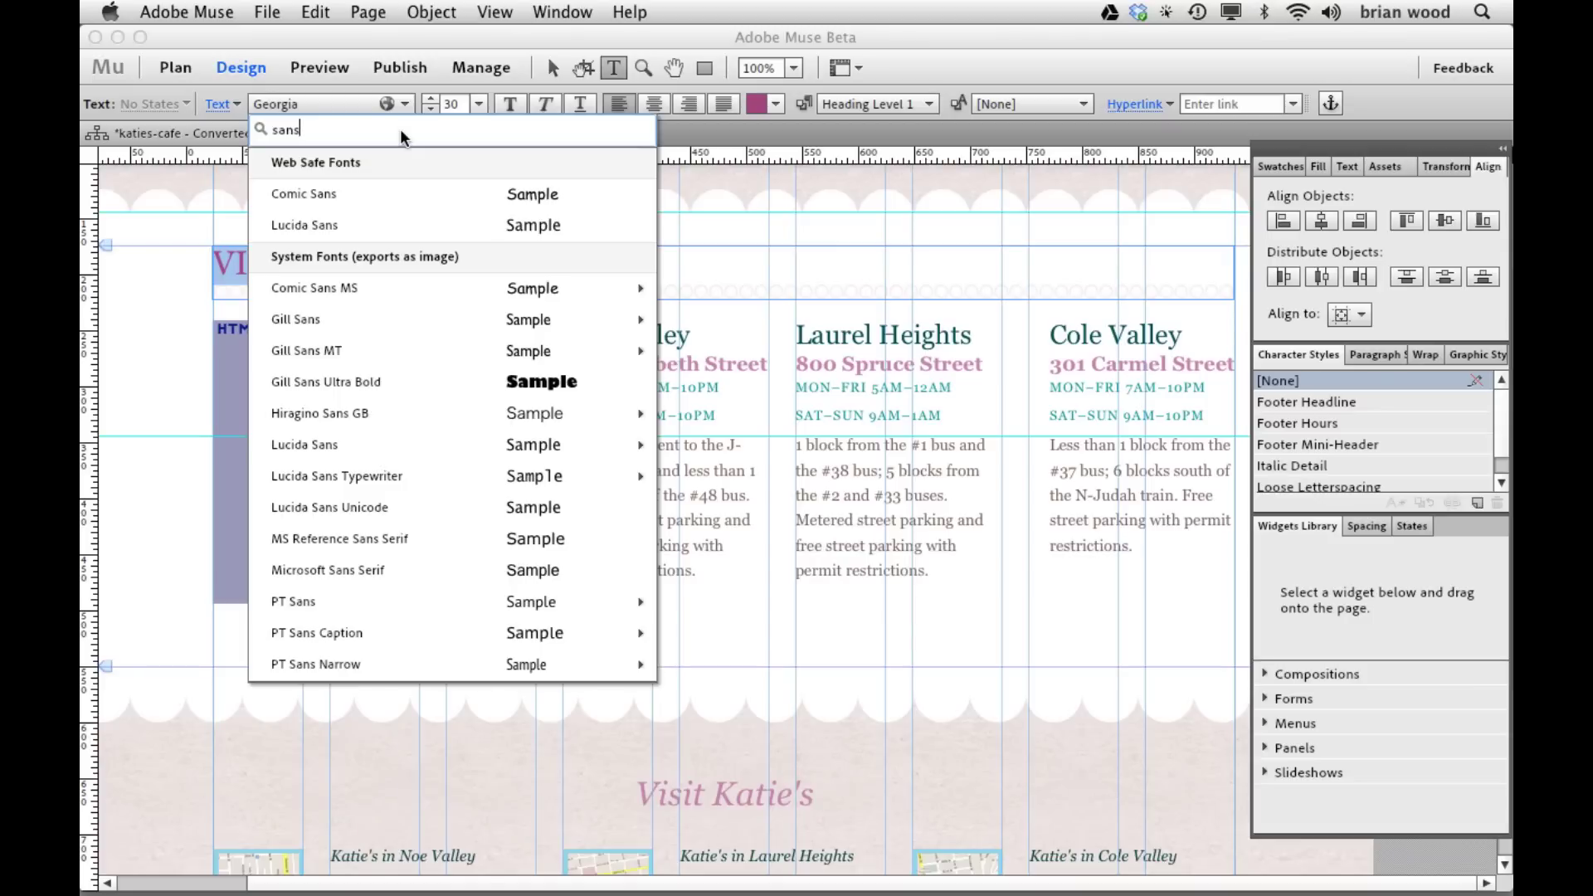
key("BackSpace")
key("BackSpace")
key("BackSpace")
key("BackSpace")
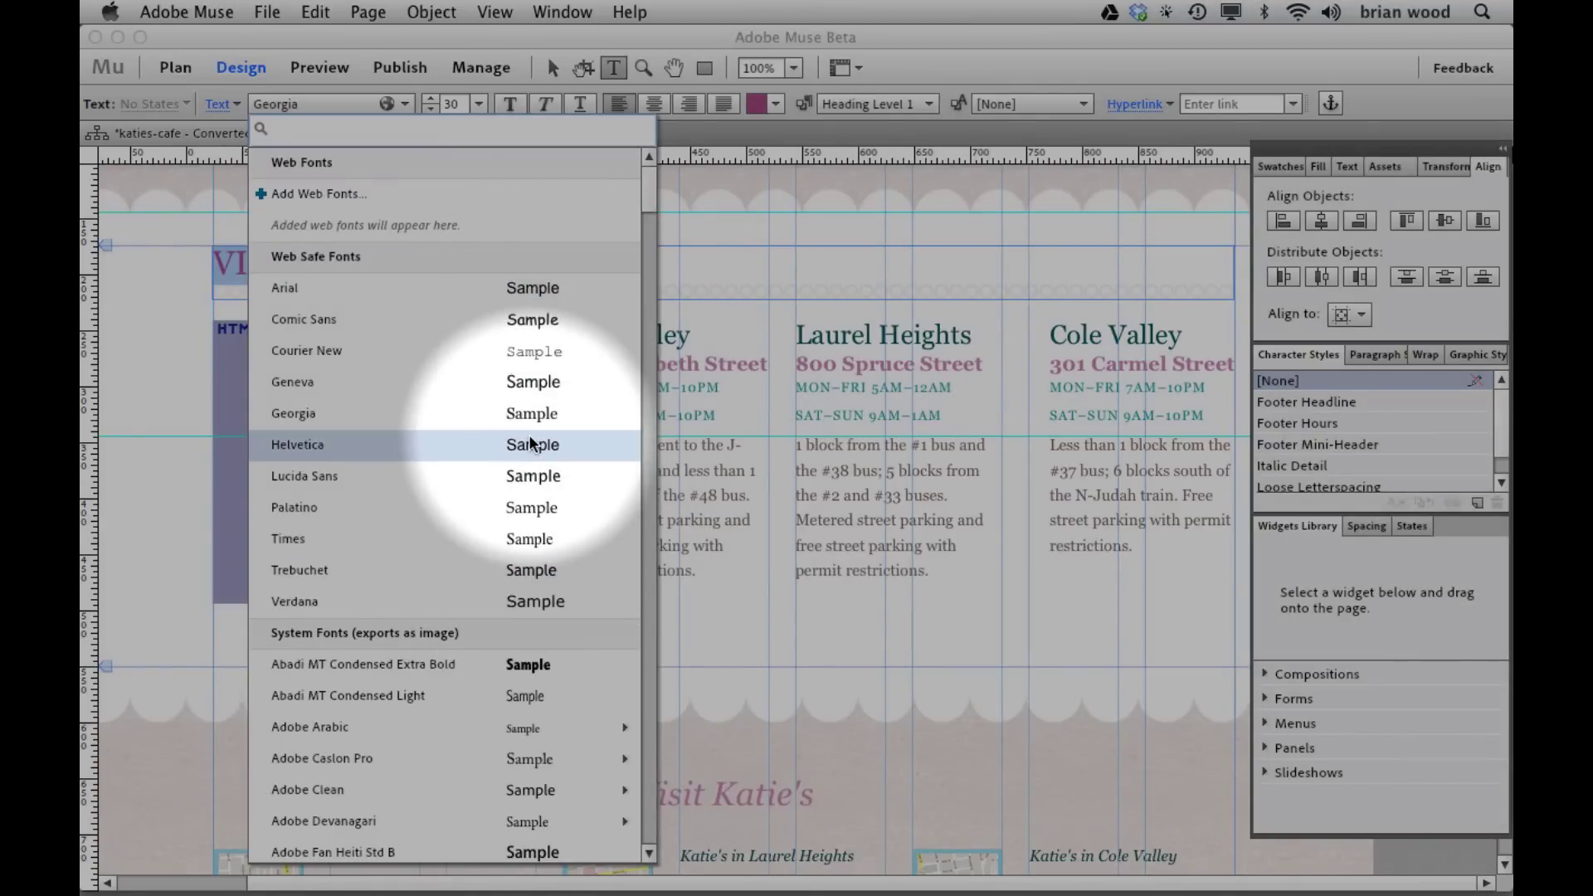
- Browse the web, web safe and system font categories and the Adobe Arabic styles, and leave the font list and heading text
scroll(324, 257, "down", 2)
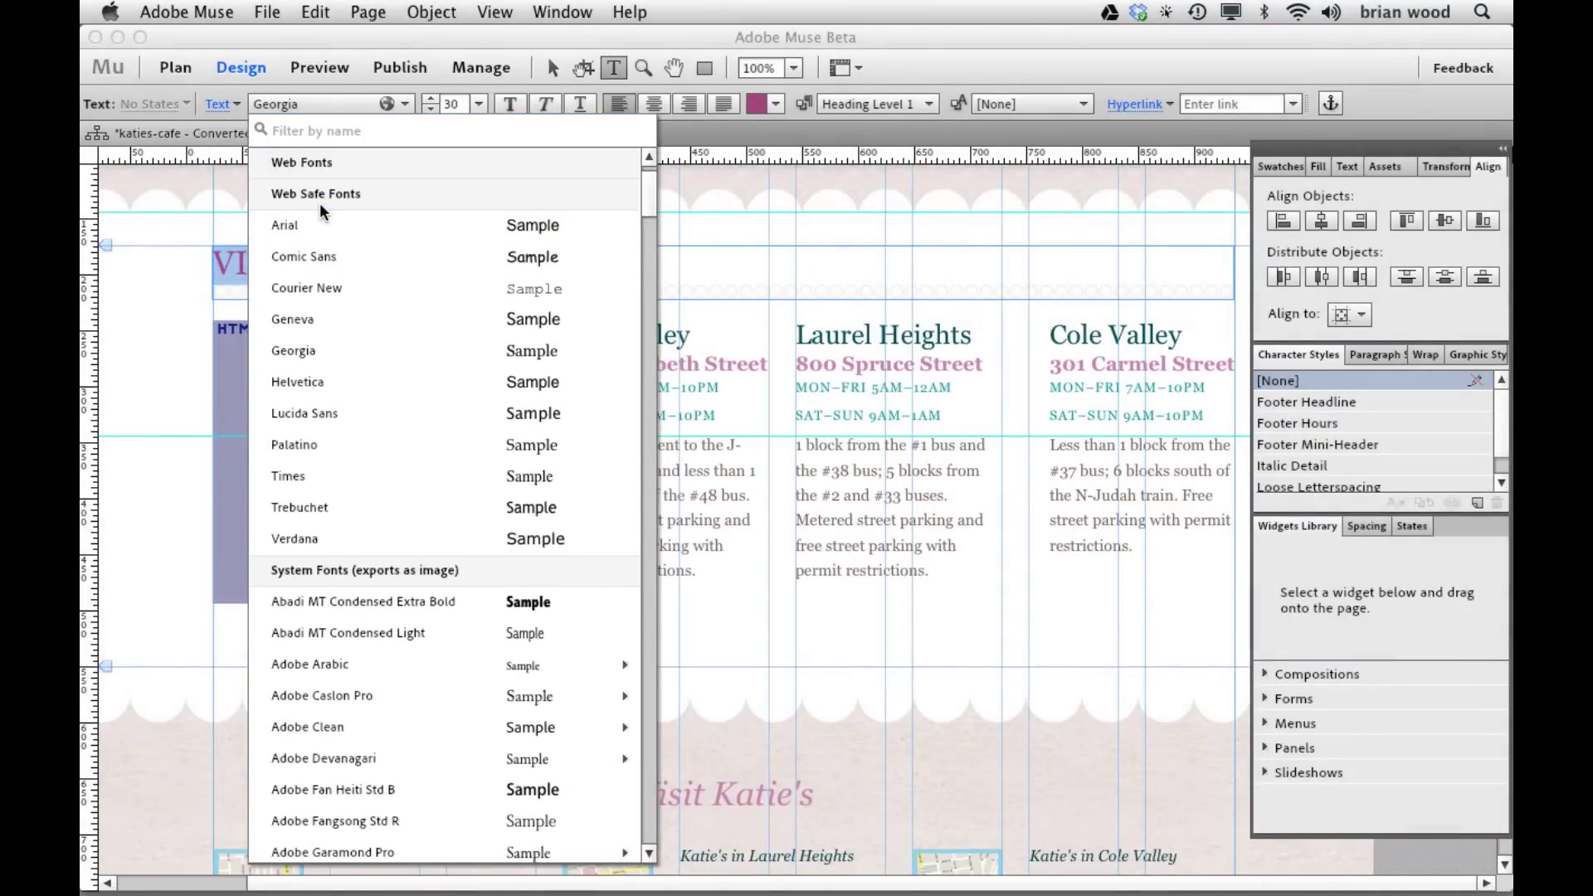
scroll(319, 241, "down", 5)
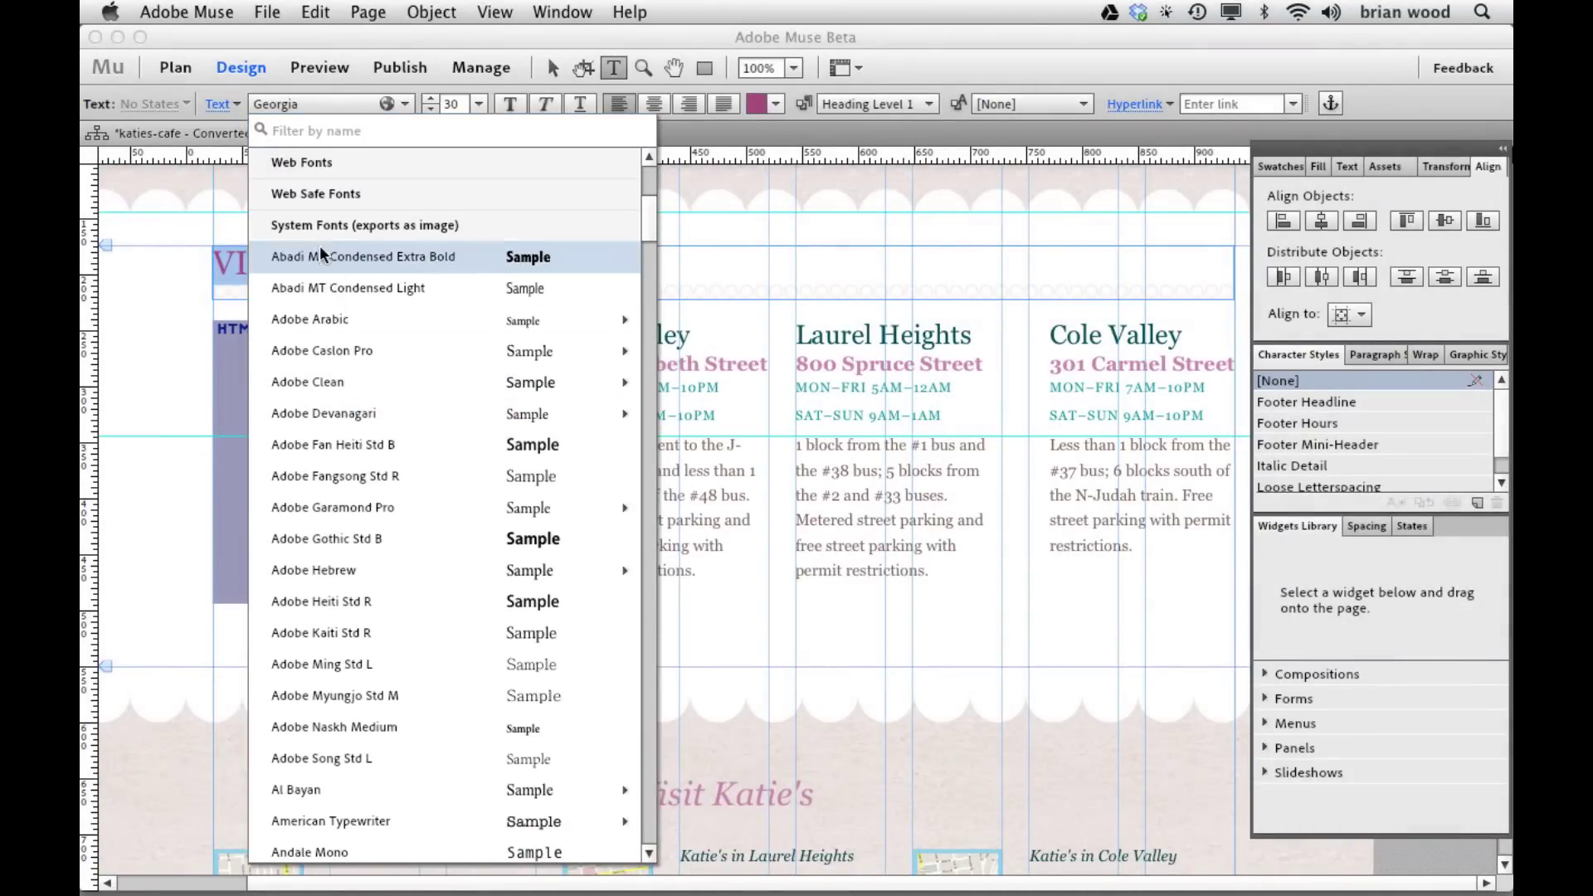
left_click(312, 162)
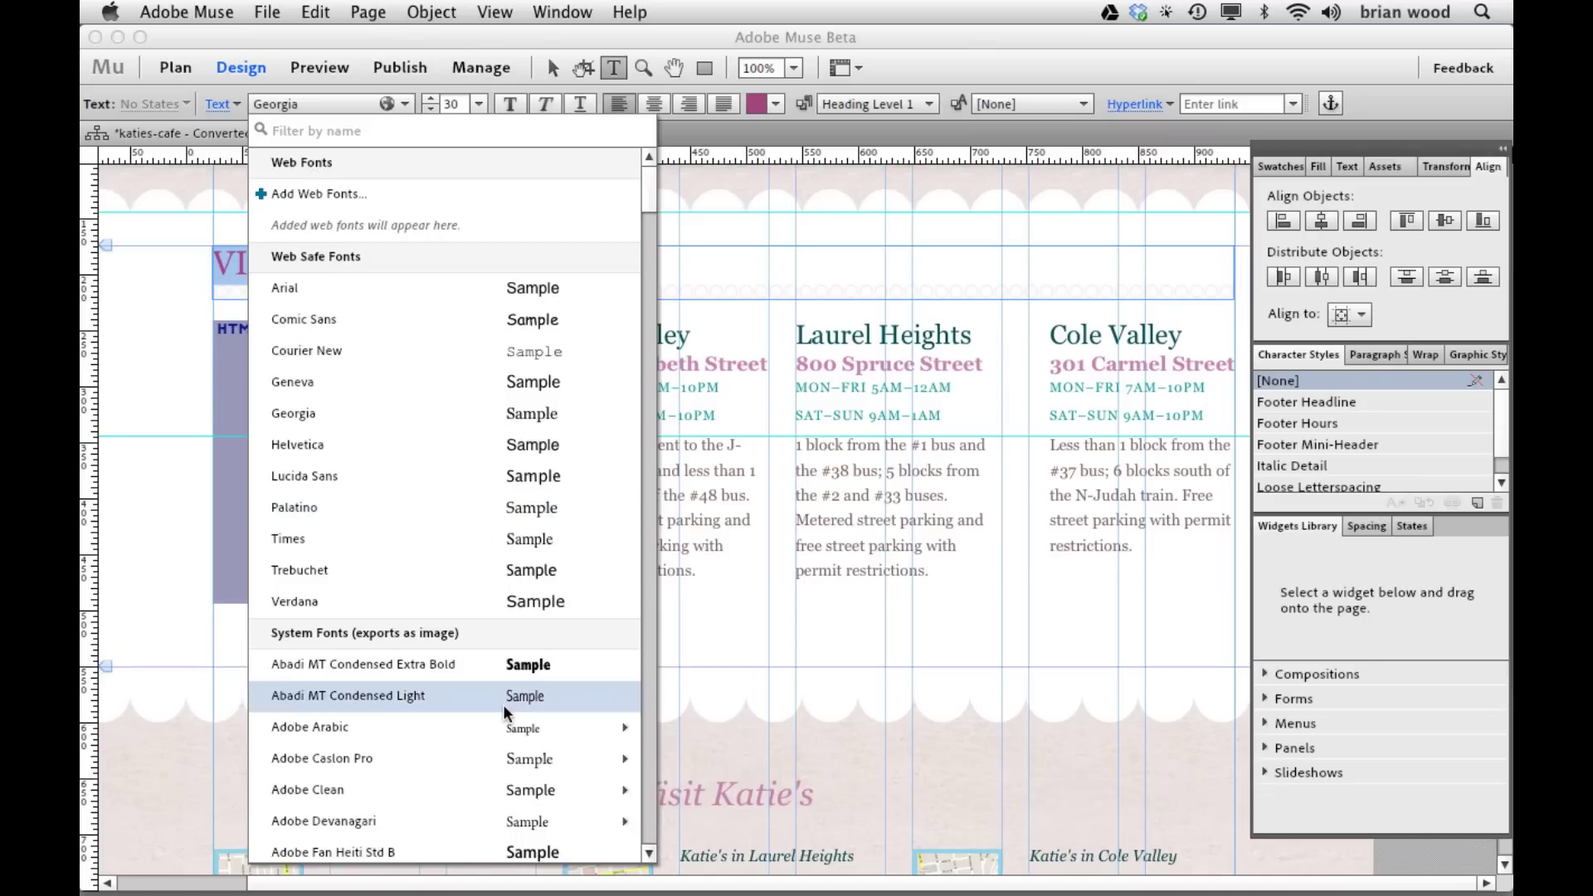
mouse_move(512, 747)
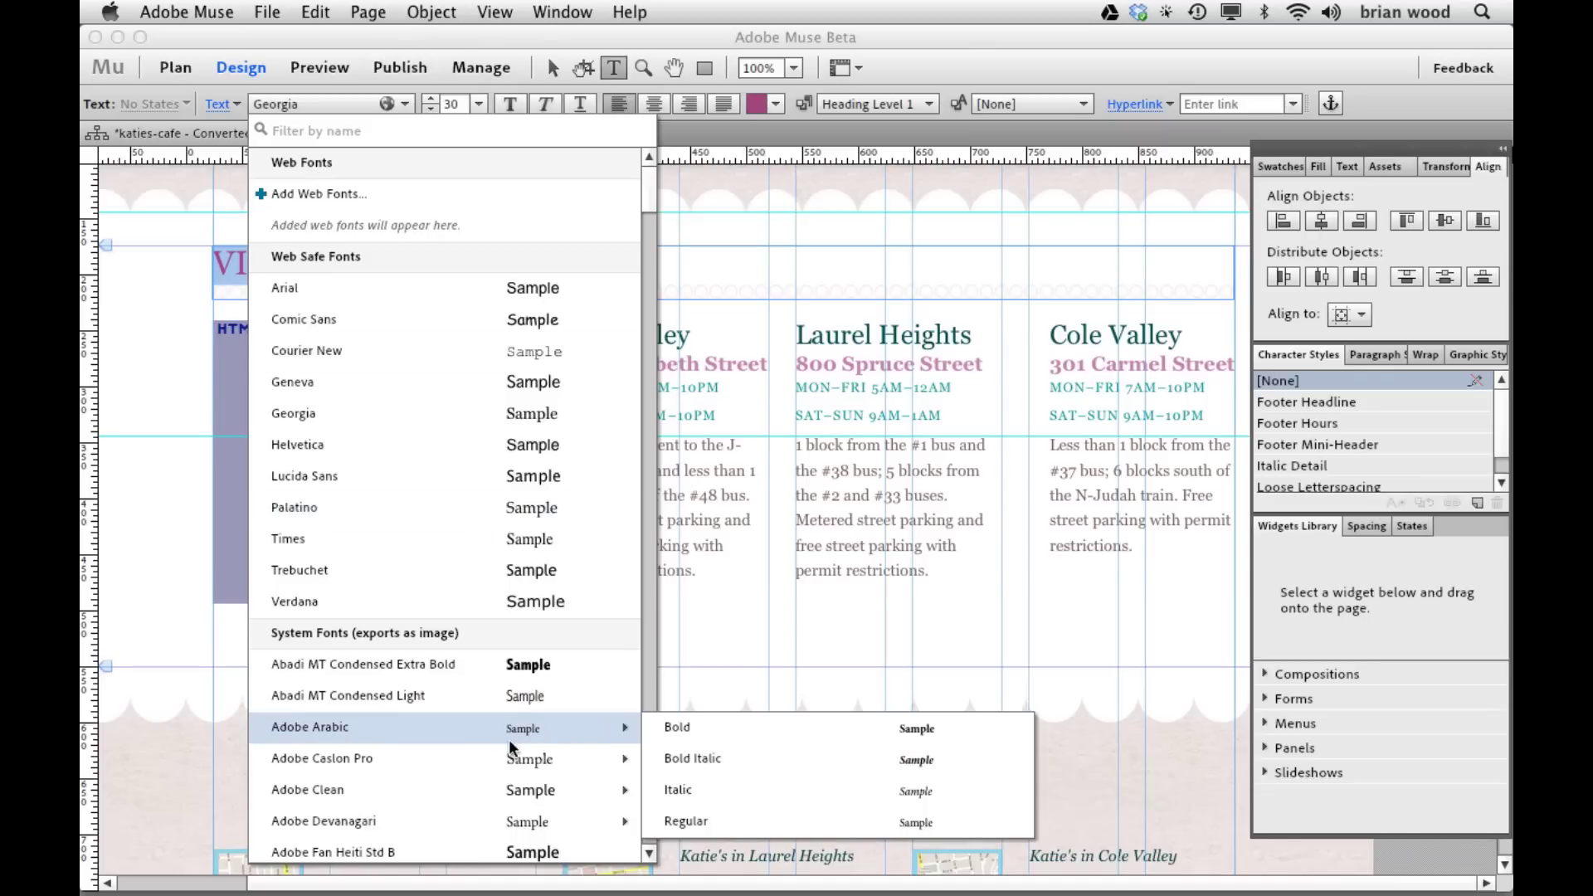
left_click(685, 196)
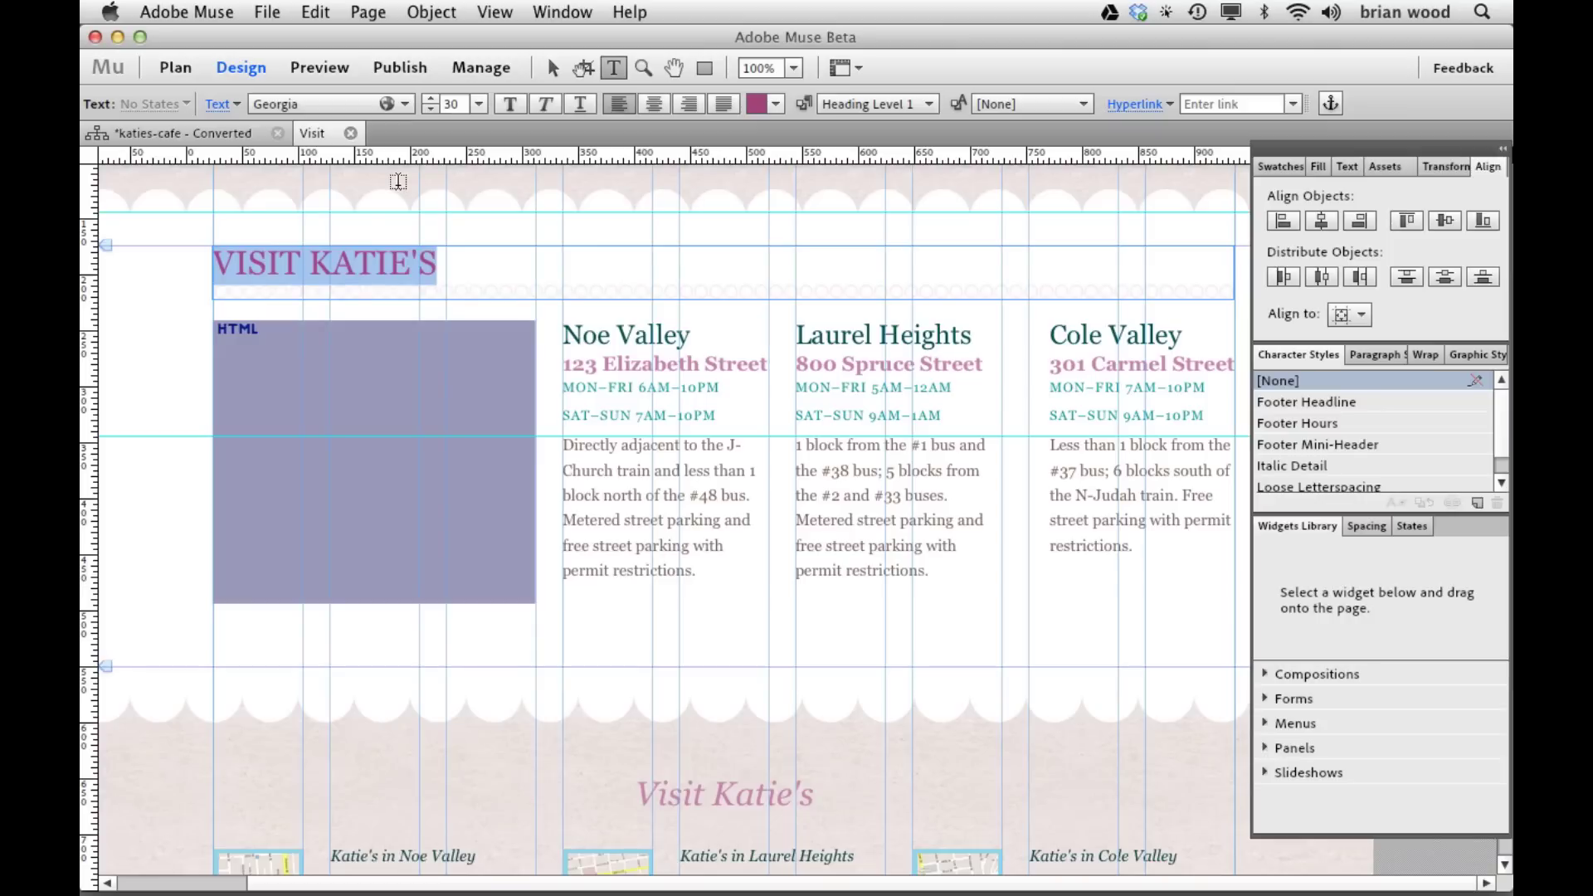
key("Escape")
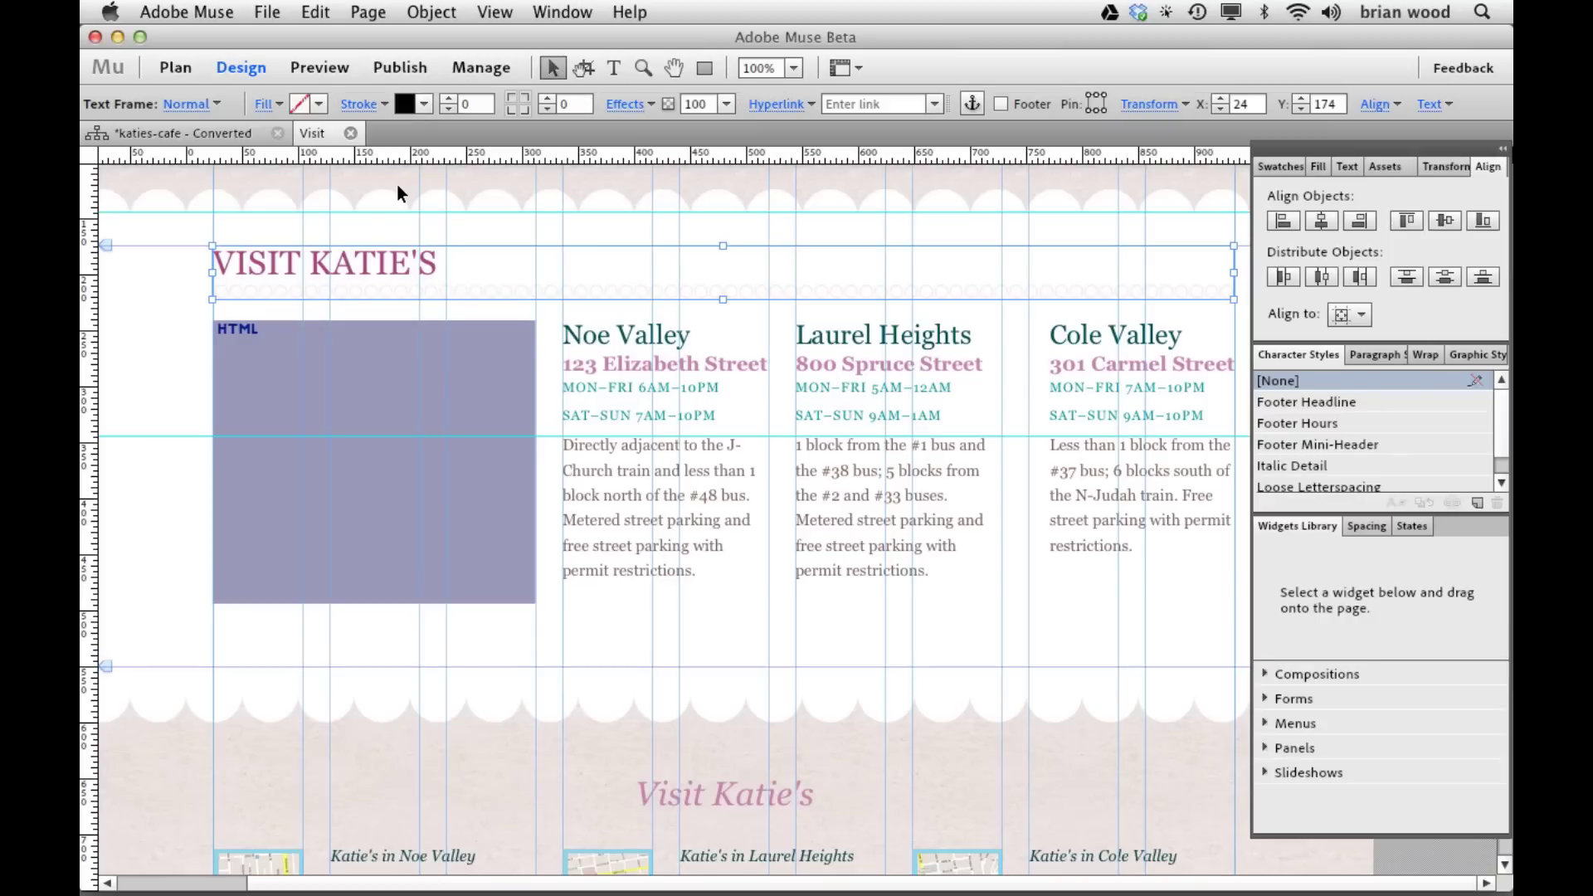
- Deselect the heading frame and look through the site's list of assets
left_click(505, 189)
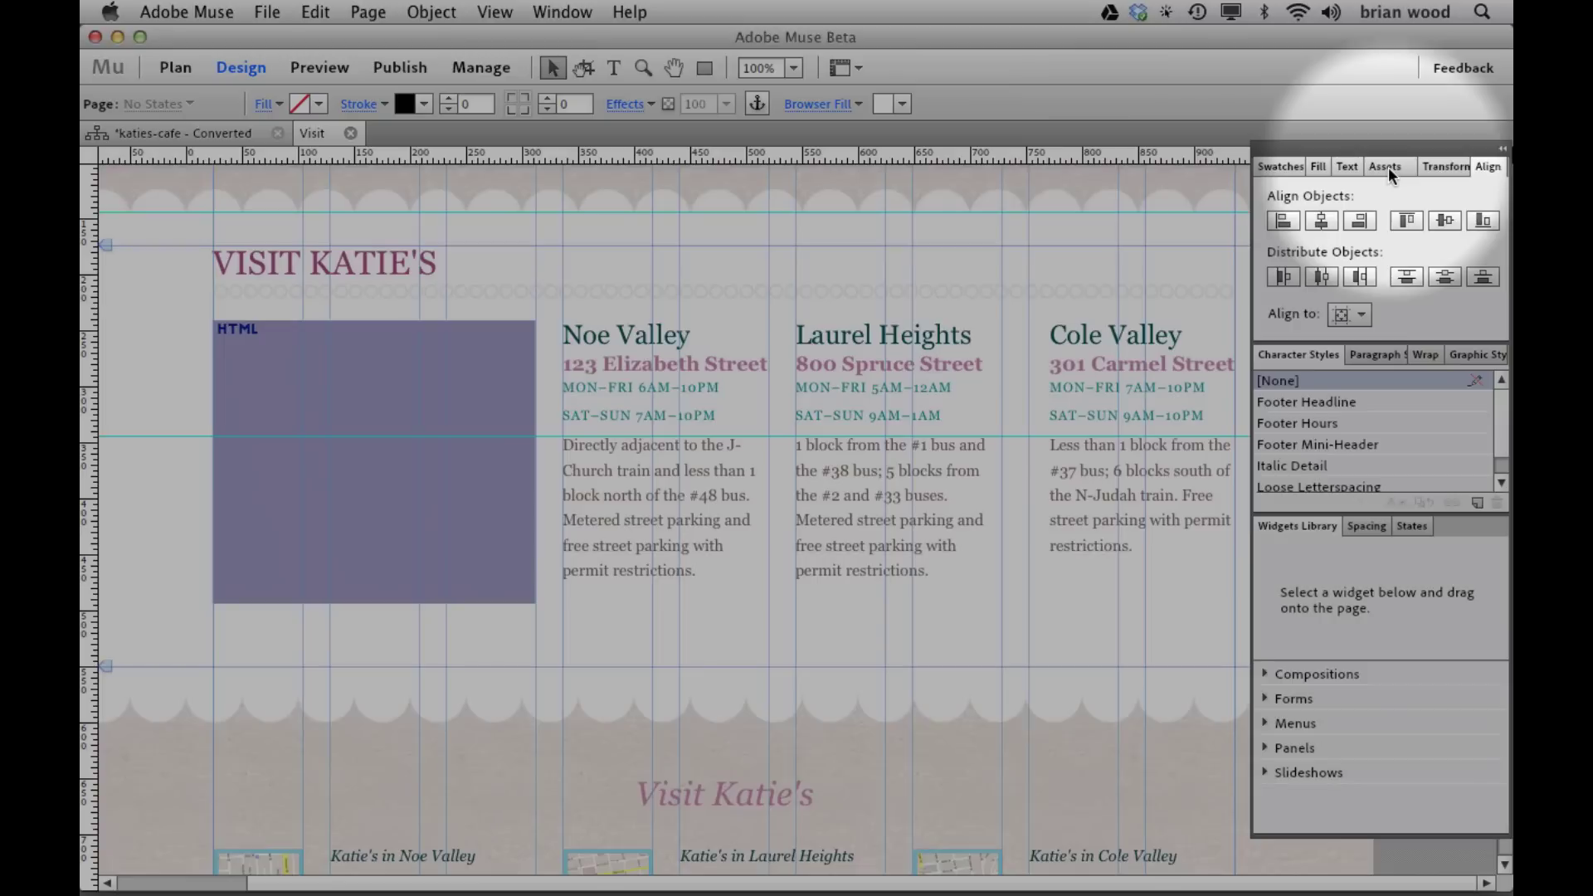
left_click(1386, 167)
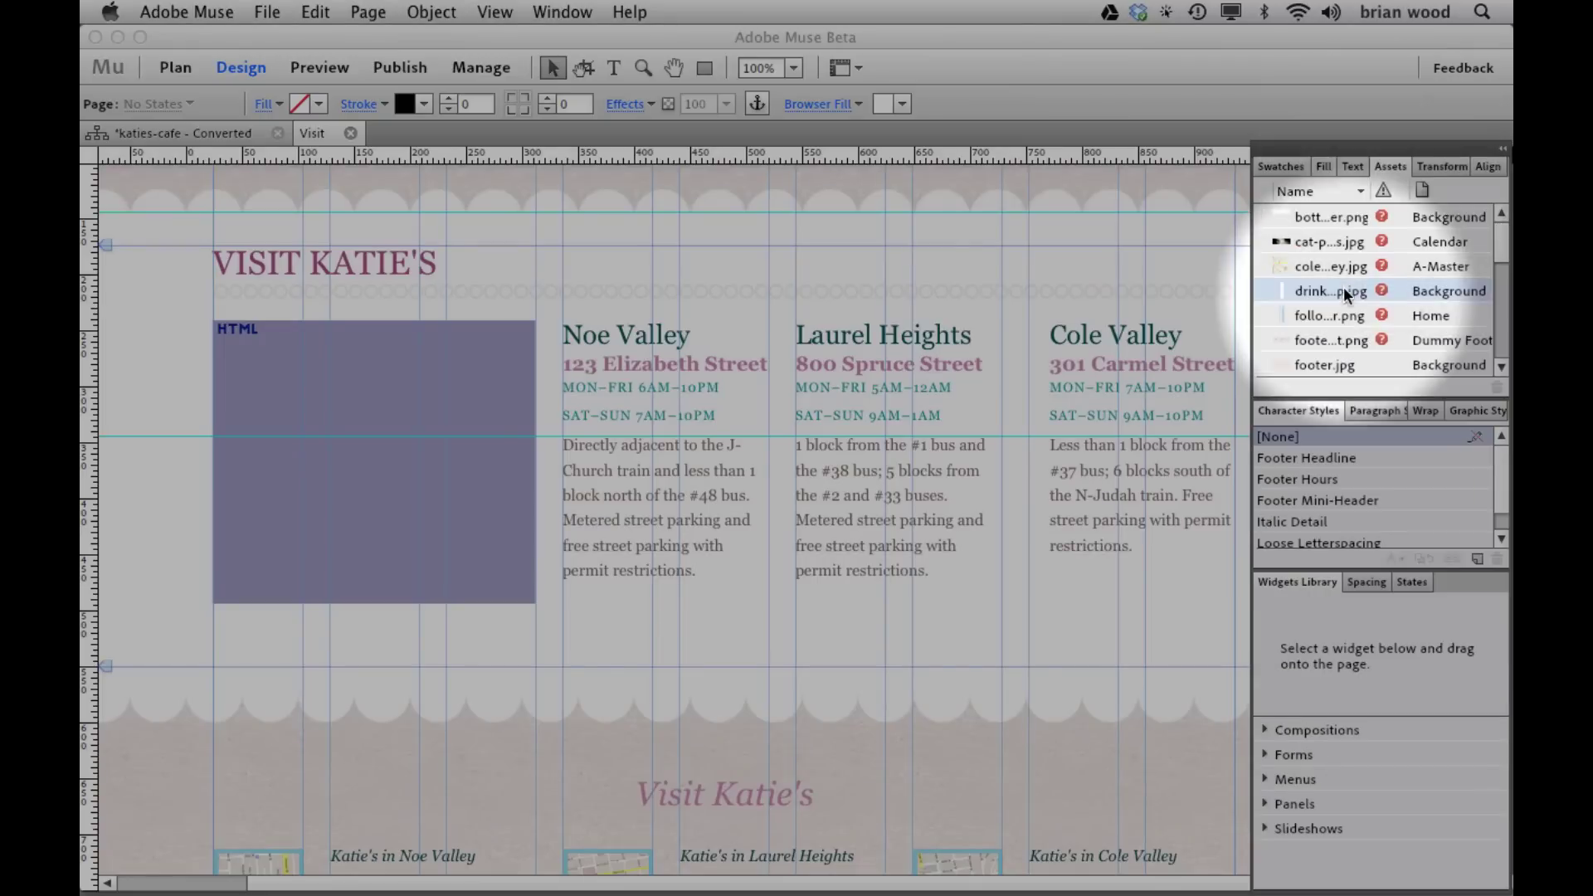
scroll(1343, 269, "down", 5)
scroll(1343, 268, "up", 5)
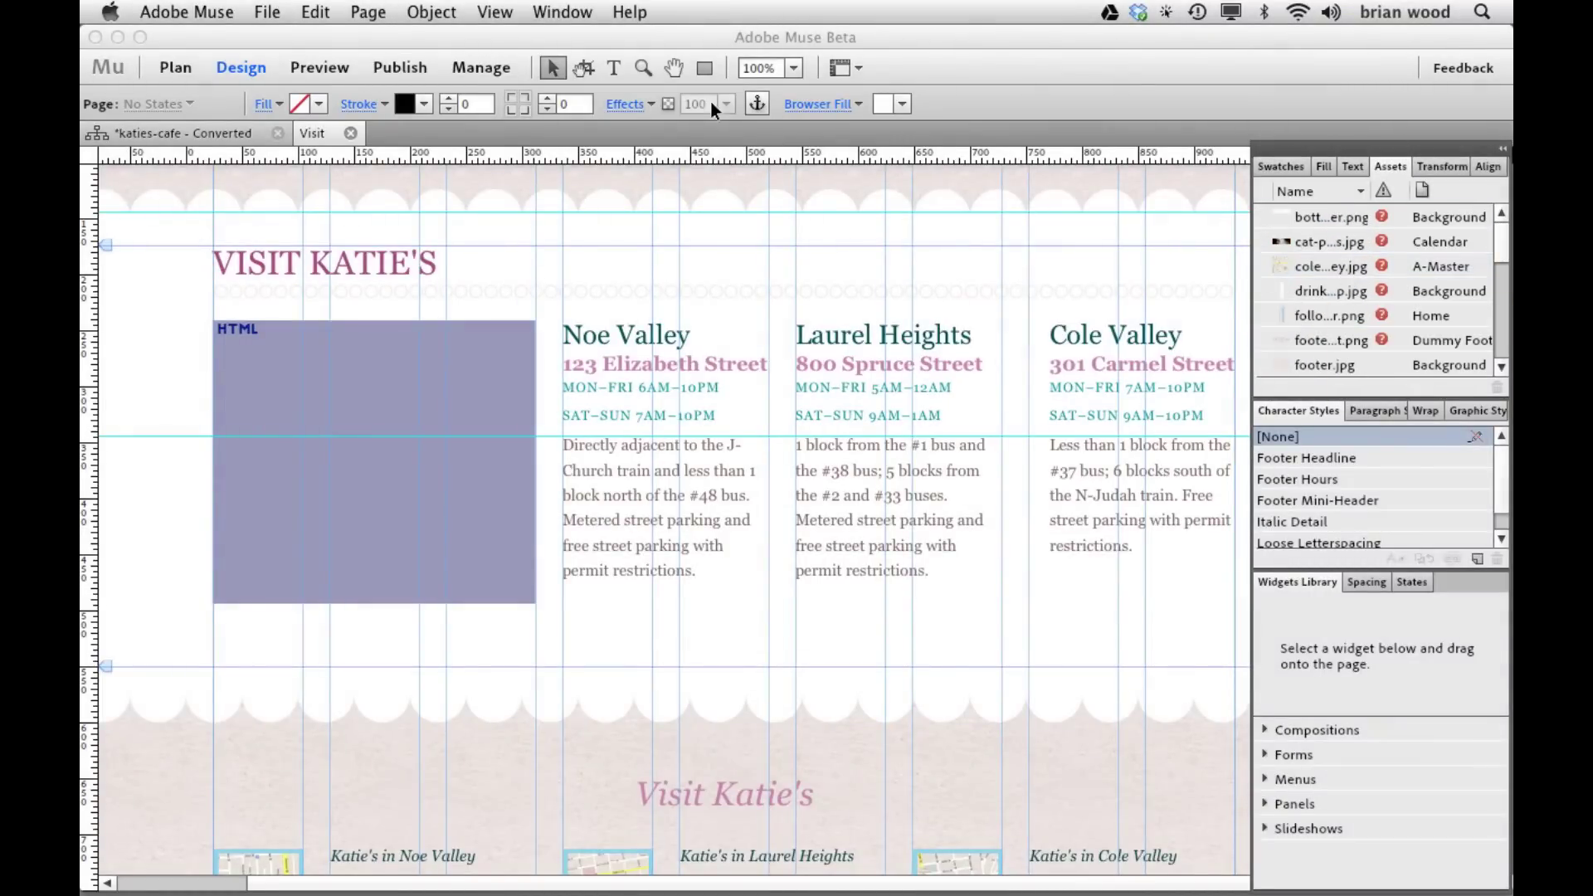
- Add accordion_outer_space.jpg and the accordion photos image from the FirstMuseSite folder to the site as files for upload
left_click(264, 13)
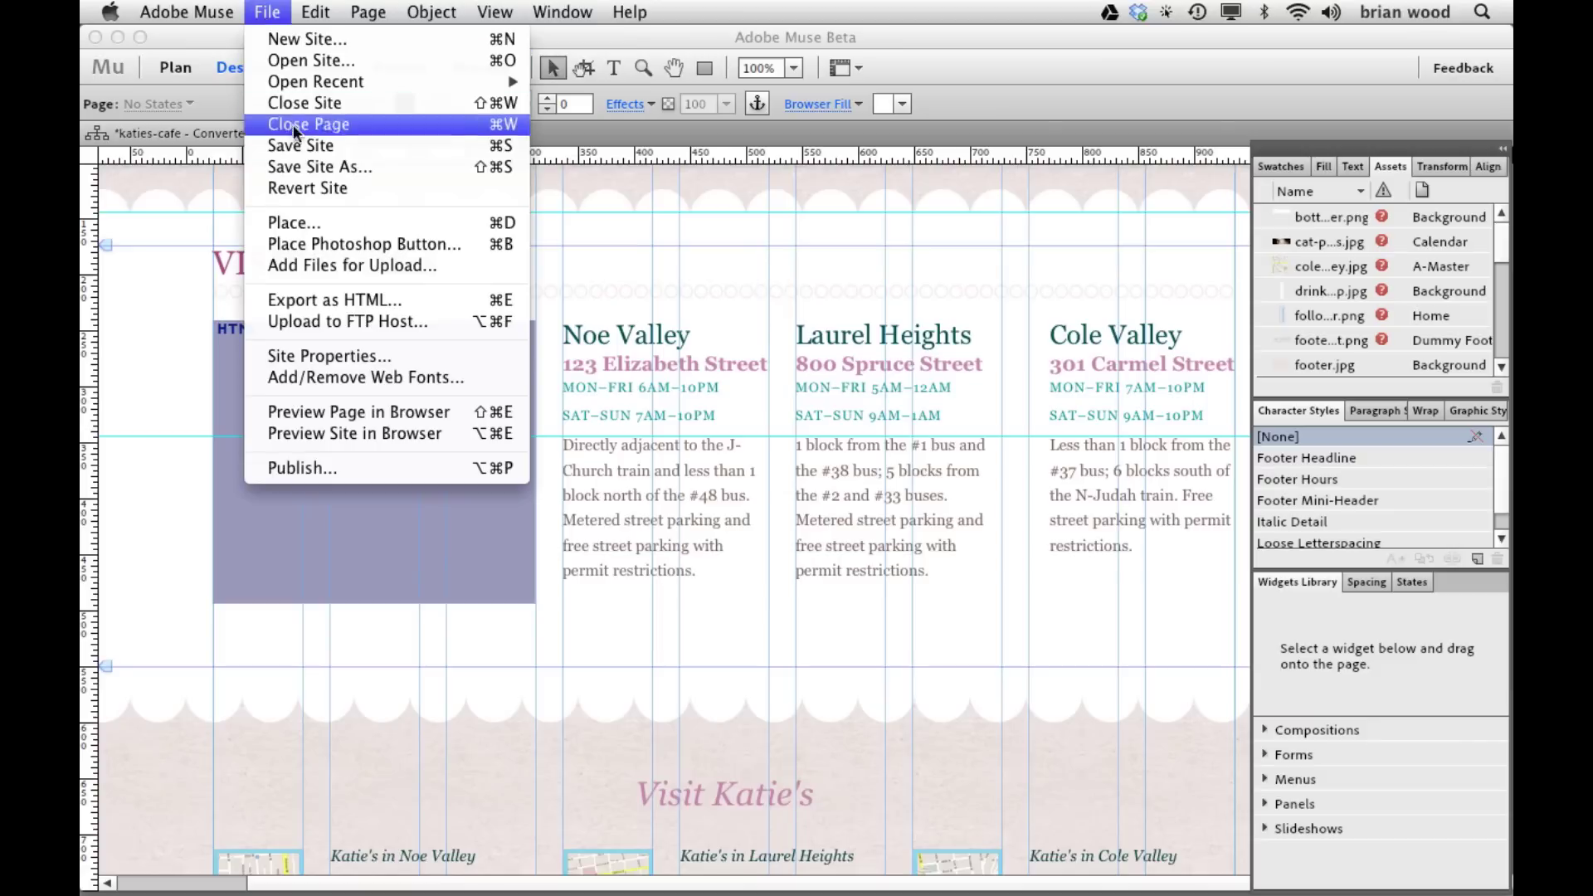
left_click(383, 266)
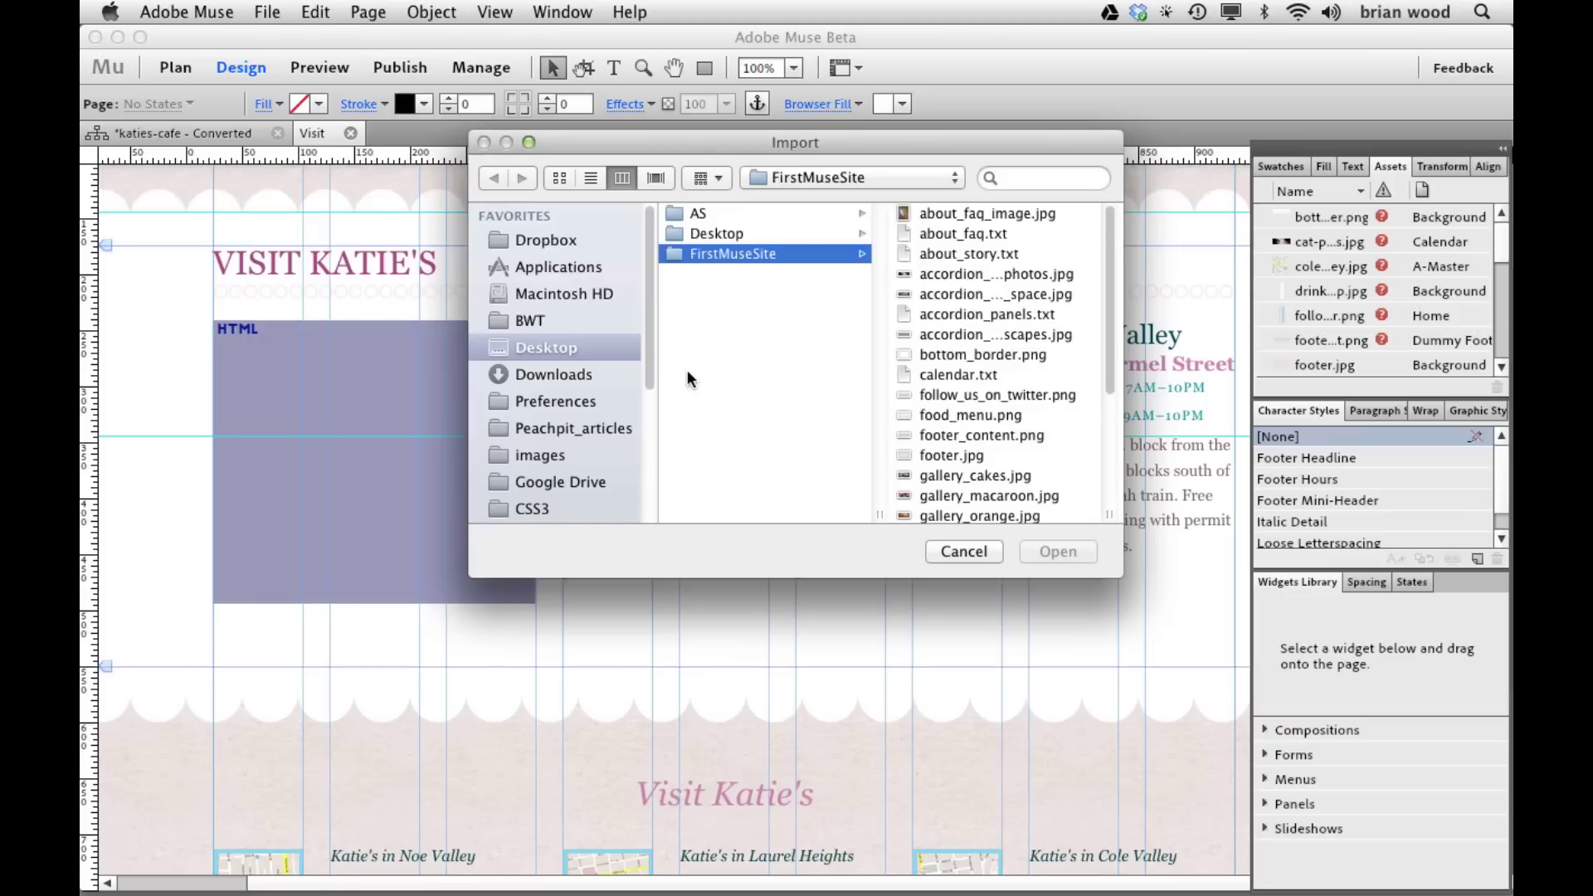
left_click(967, 251)
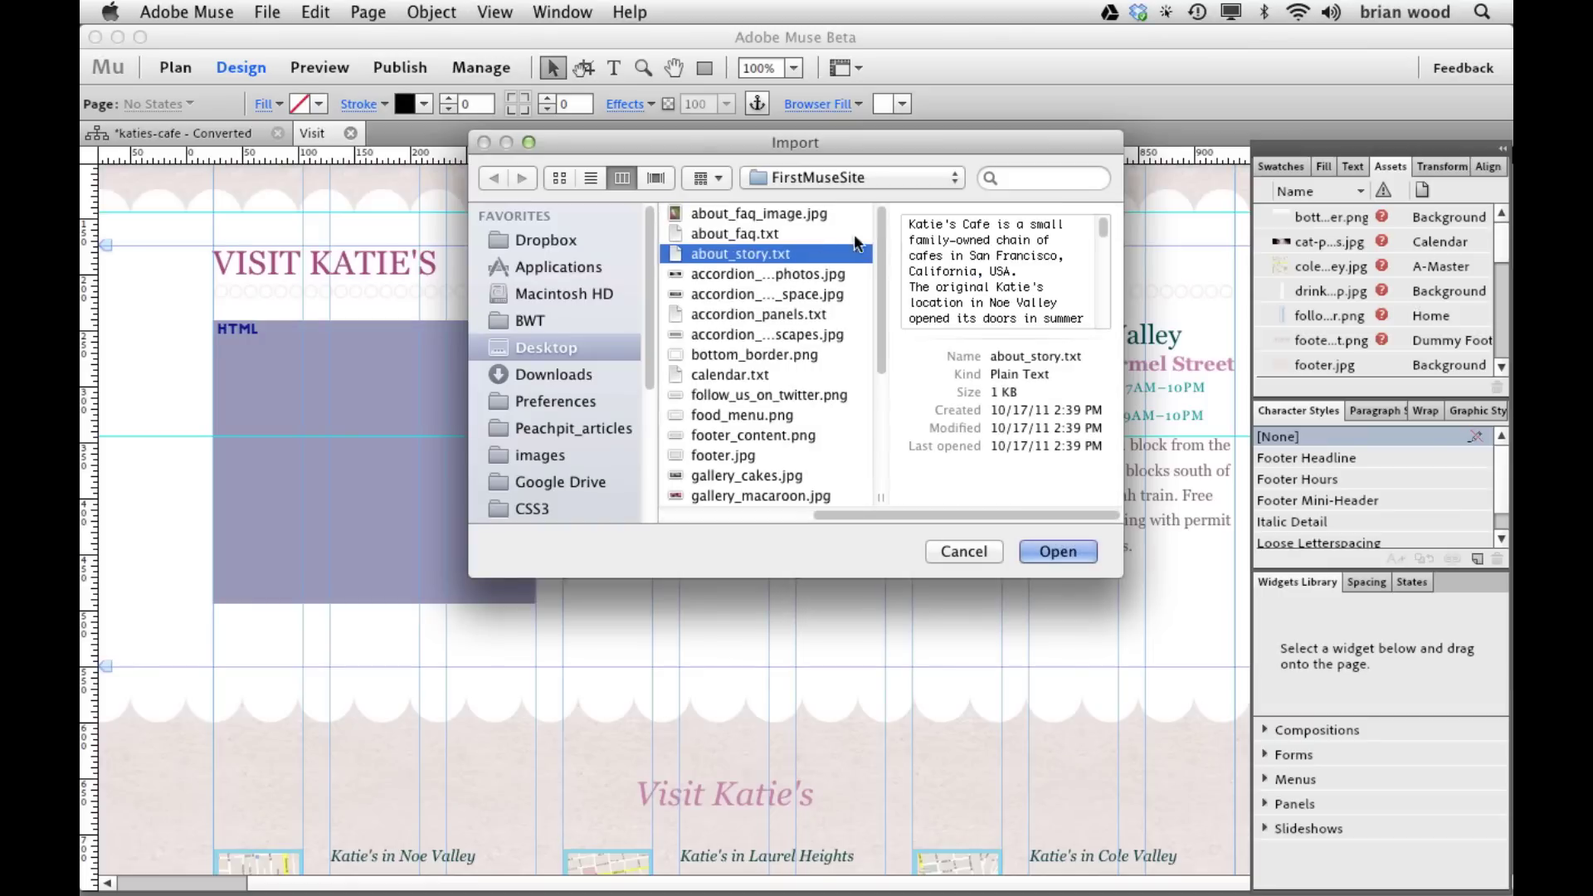
left_click(778, 237, "shift")
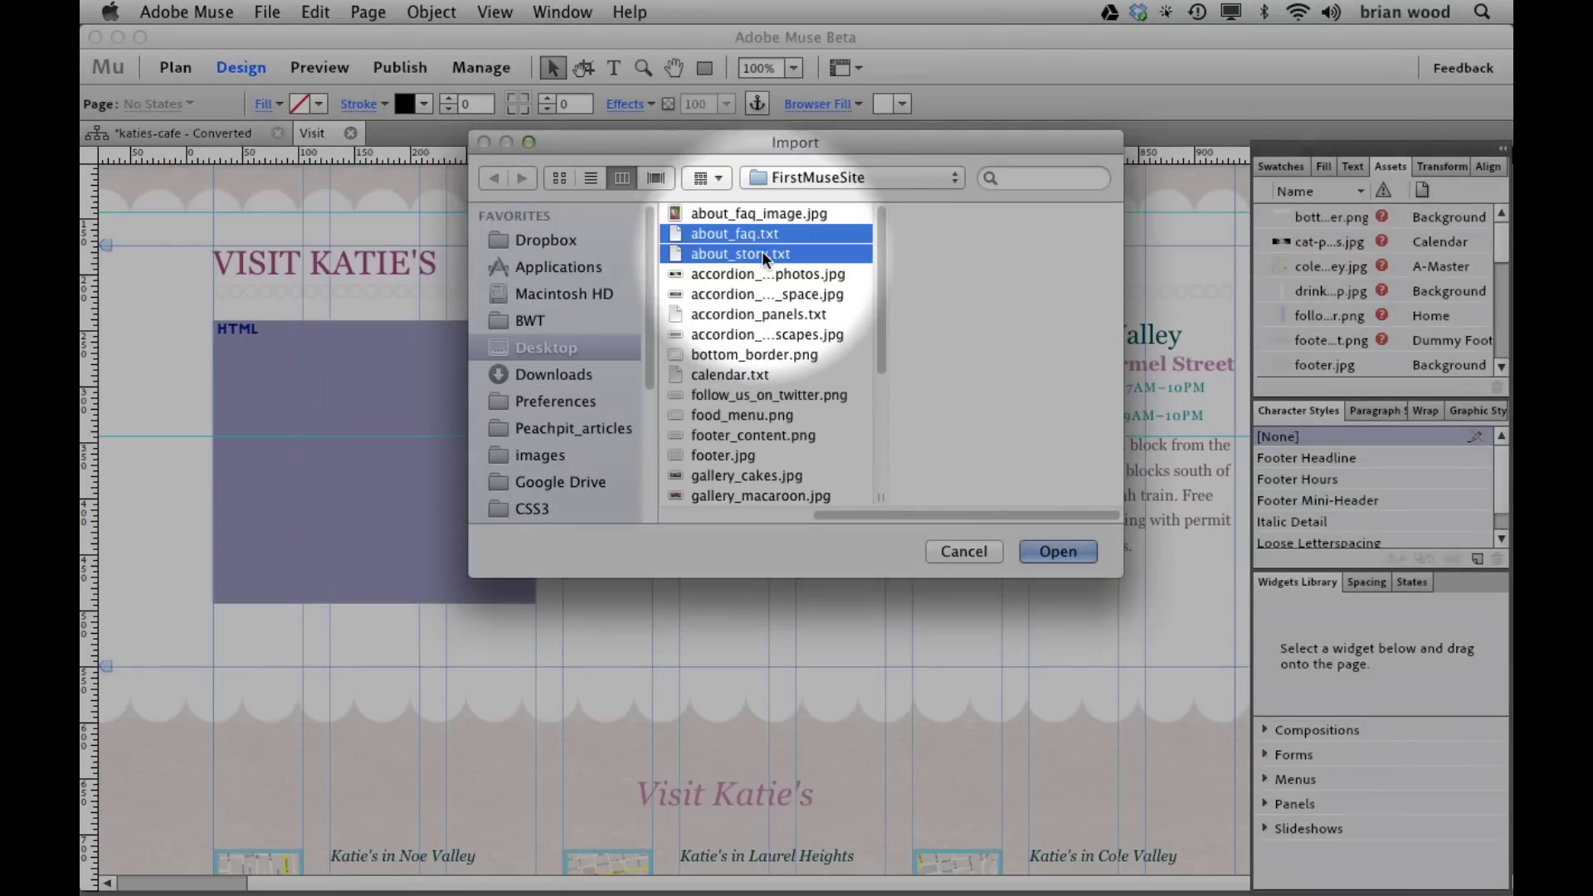
left_click(790, 276)
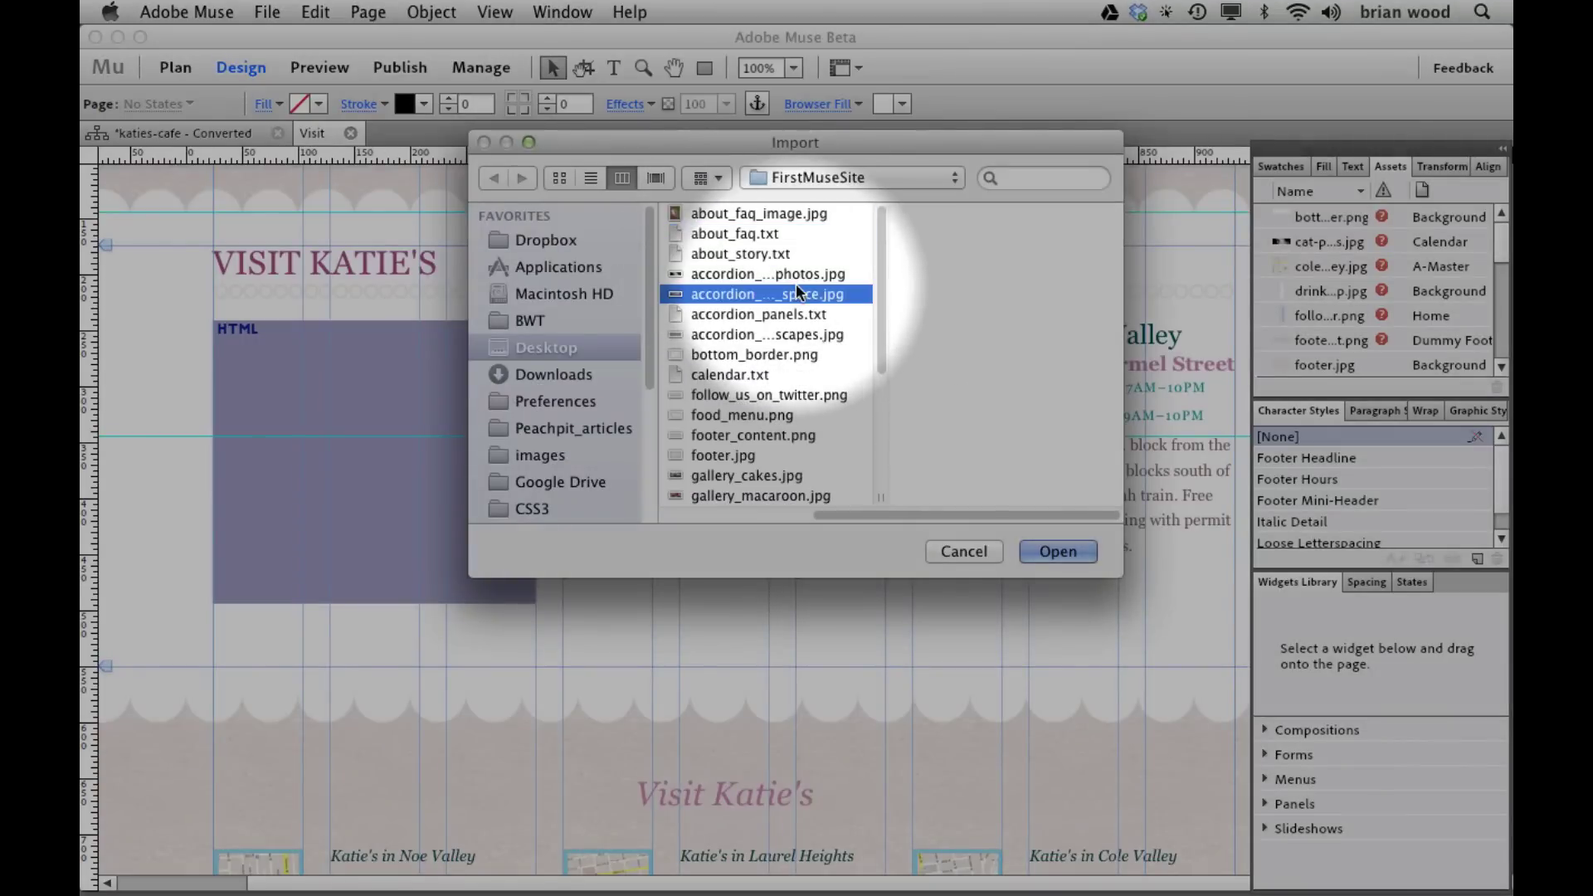
left_click(793, 295, "shift")
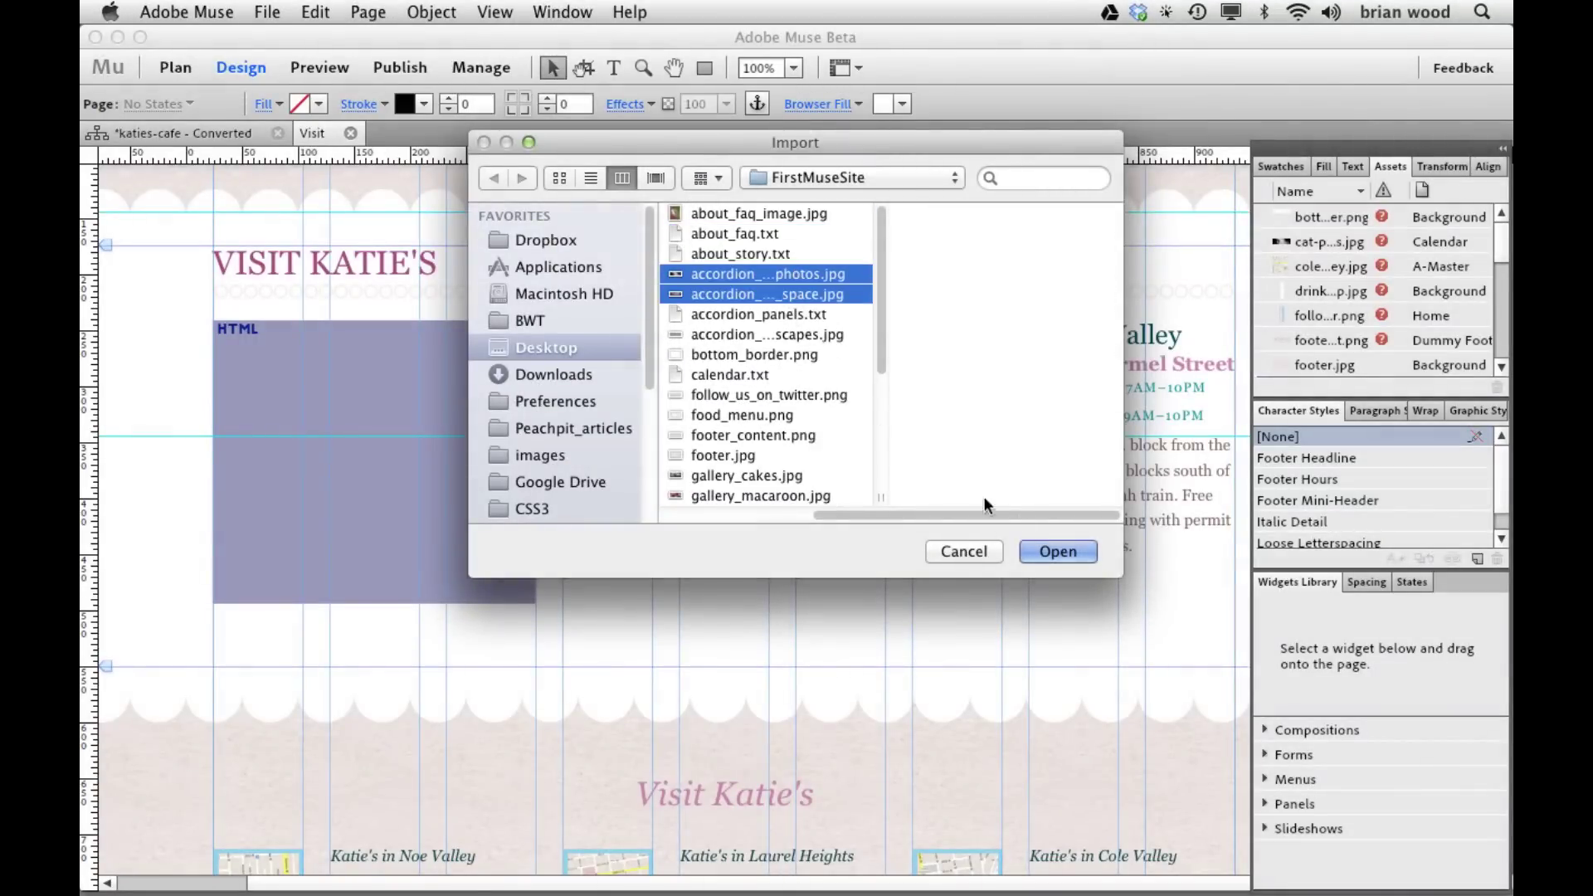
left_click(1044, 548)
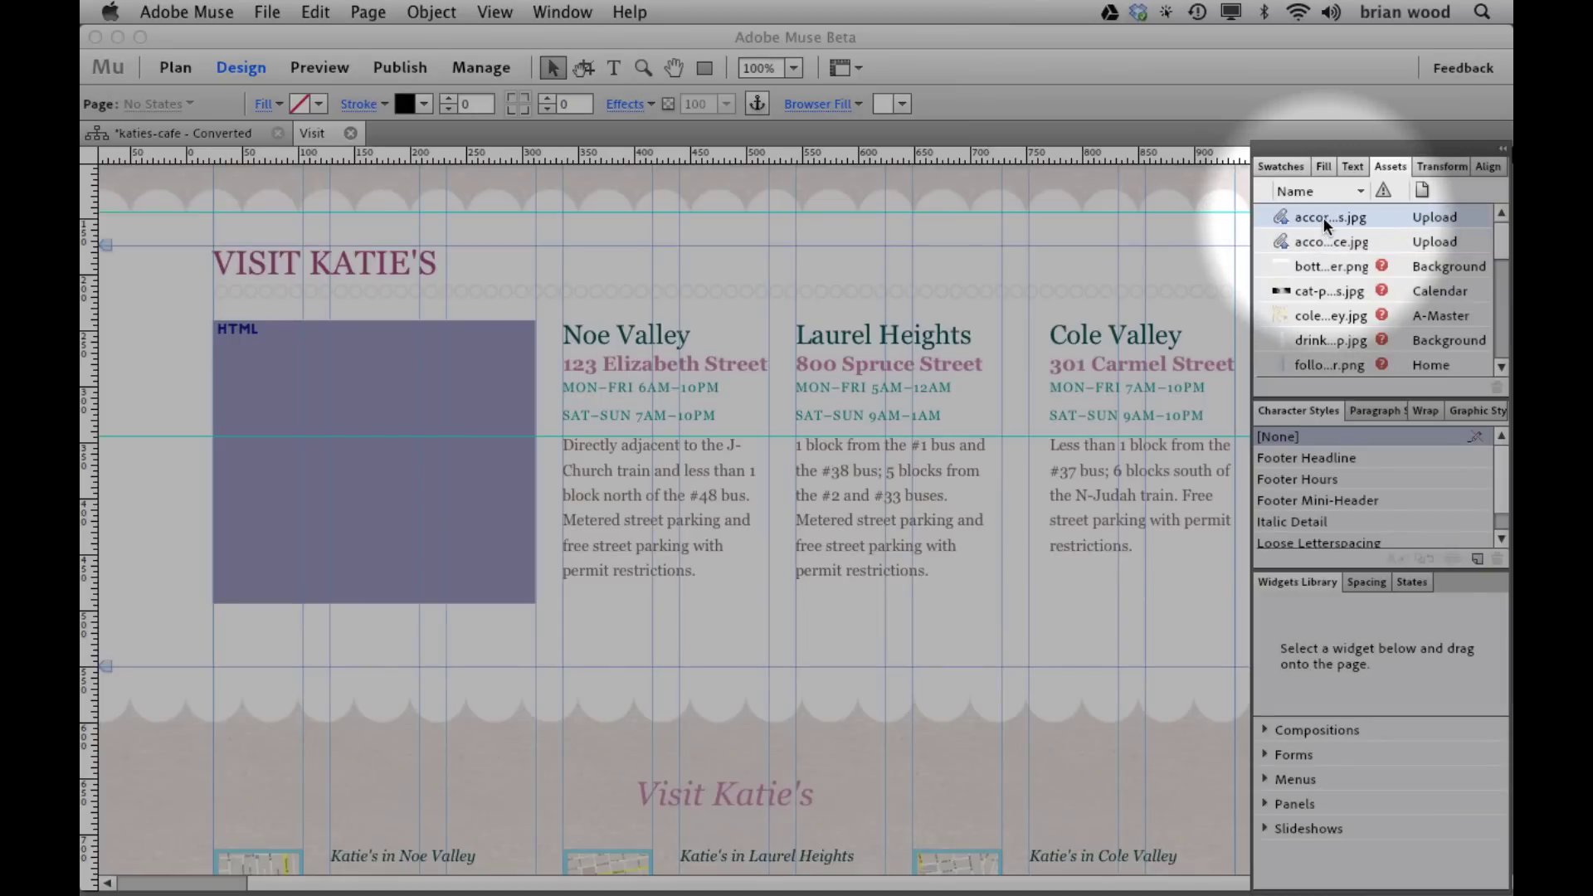
mouse_move(1322, 217)
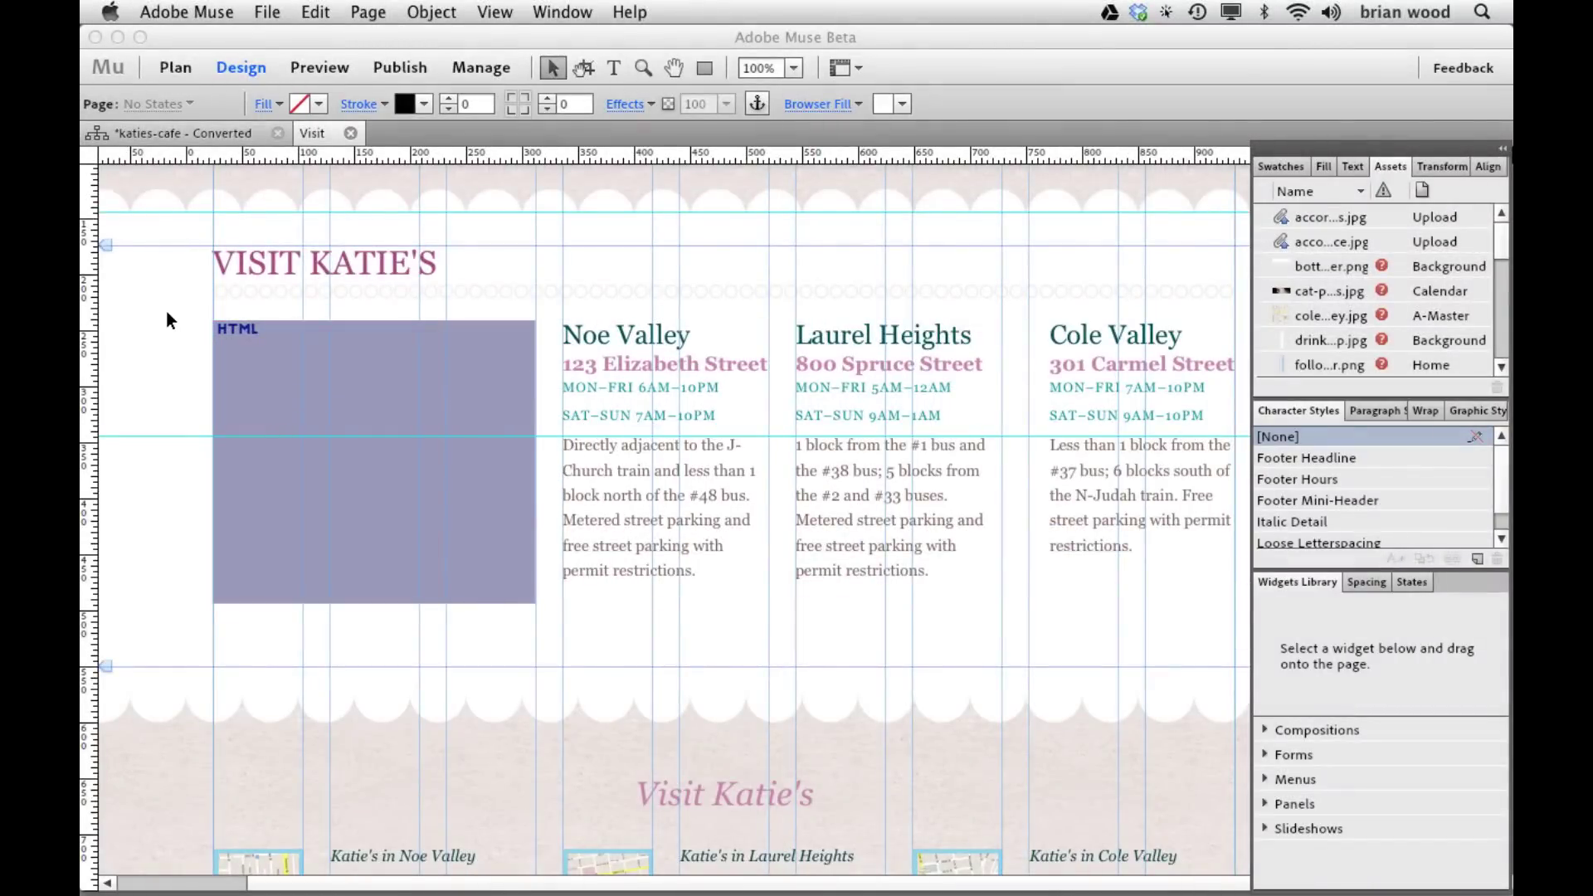
- Delete the HTML block and the three location text frames, and place a Simple Contact form below the VISIT KATIE'S heading at X 24, Y 229
left_click_drag(157, 307, 1116, 491)
key("Delete")
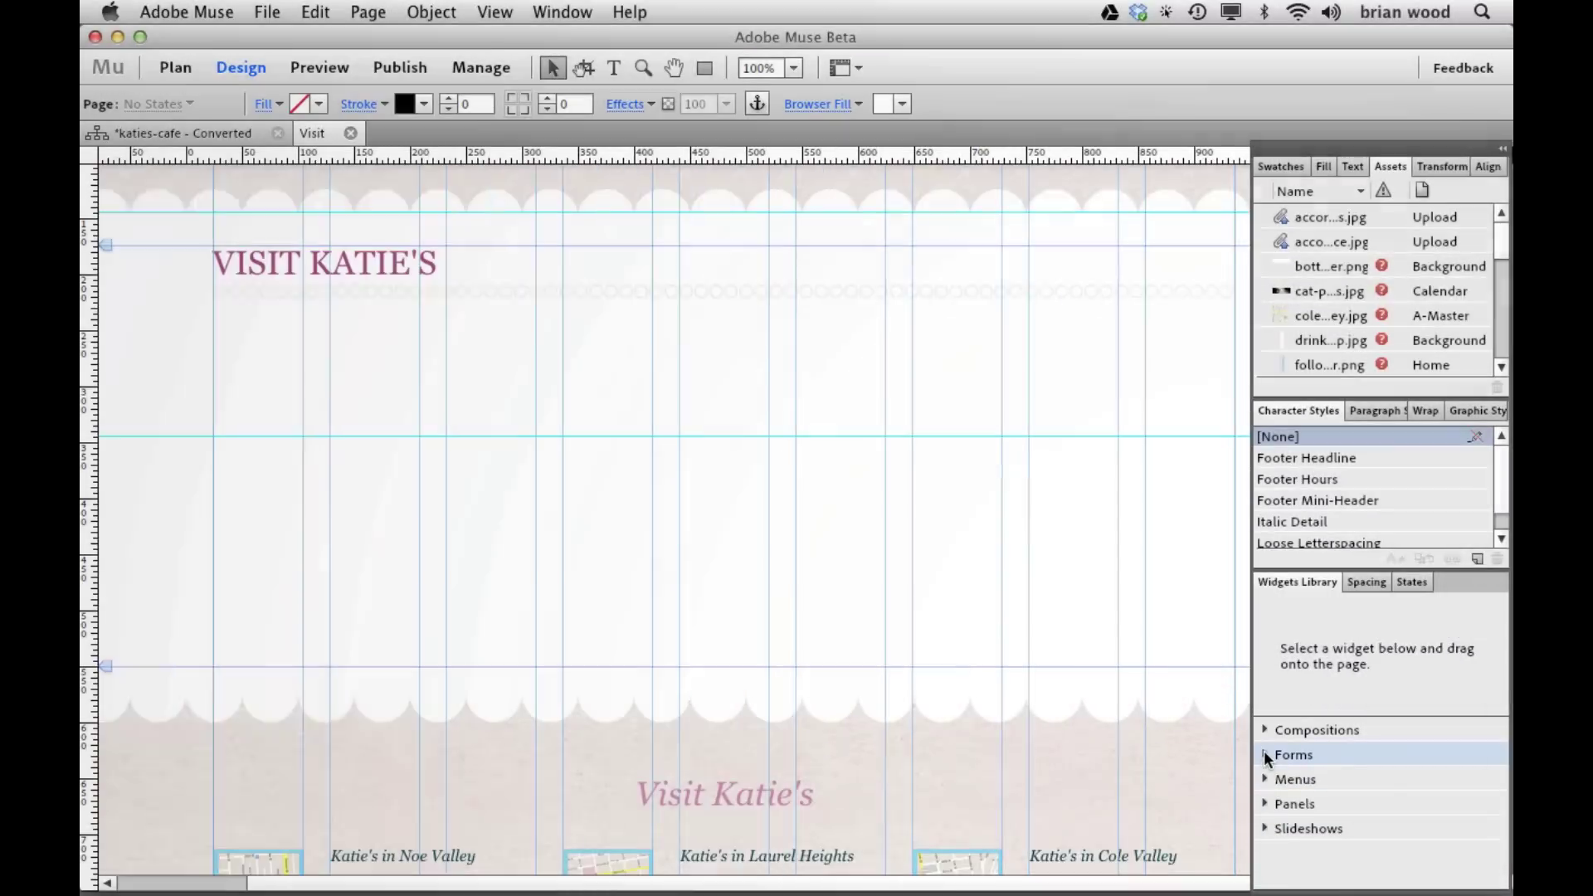
left_click(1266, 755)
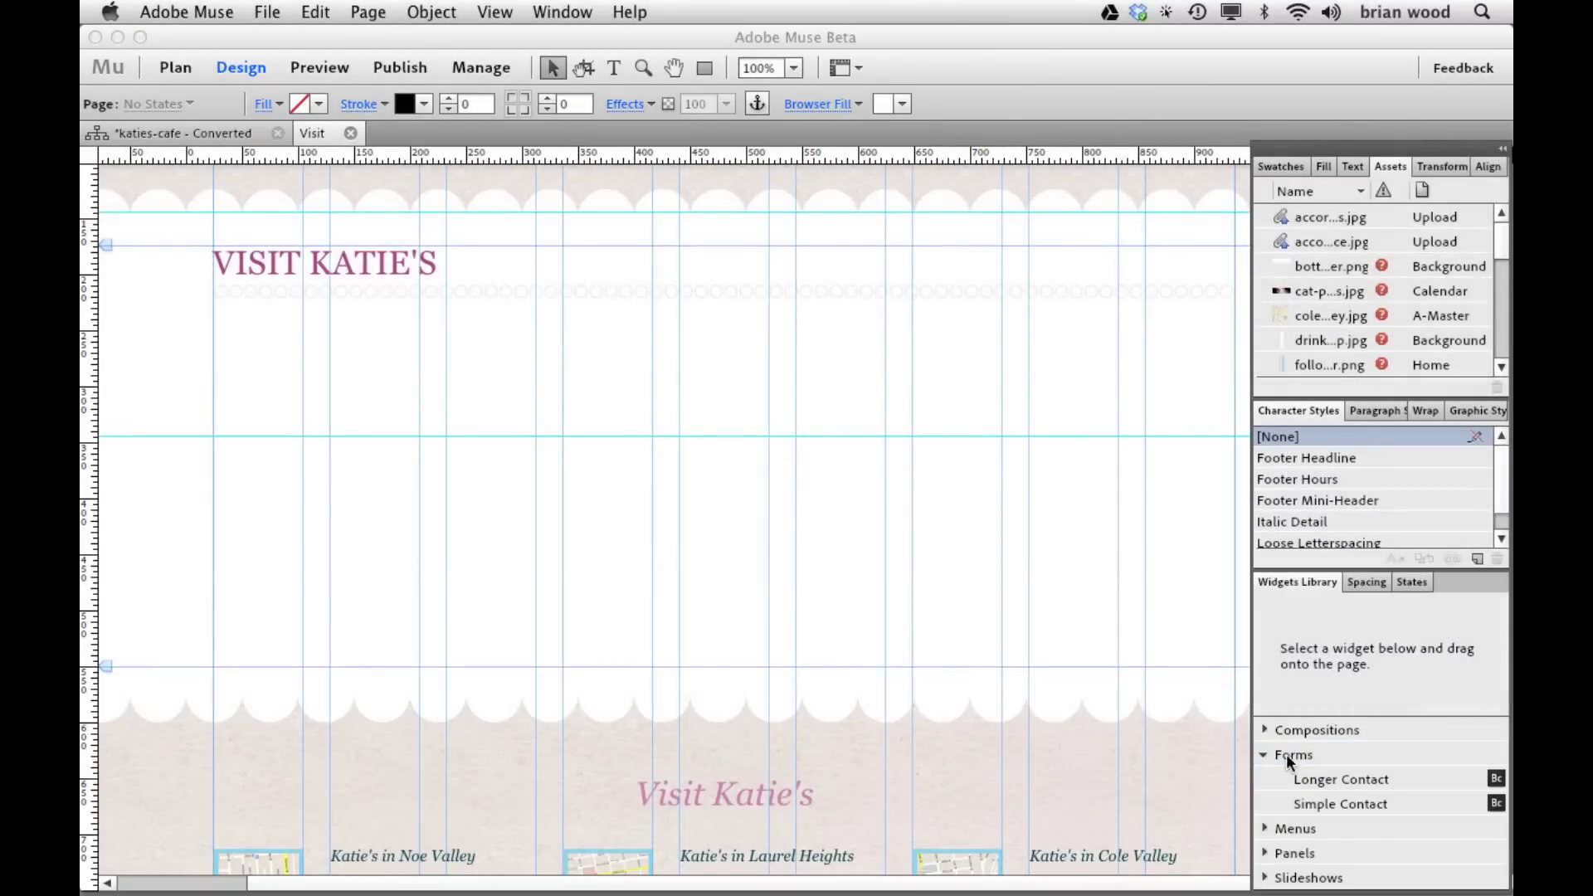
left_click(1327, 780)
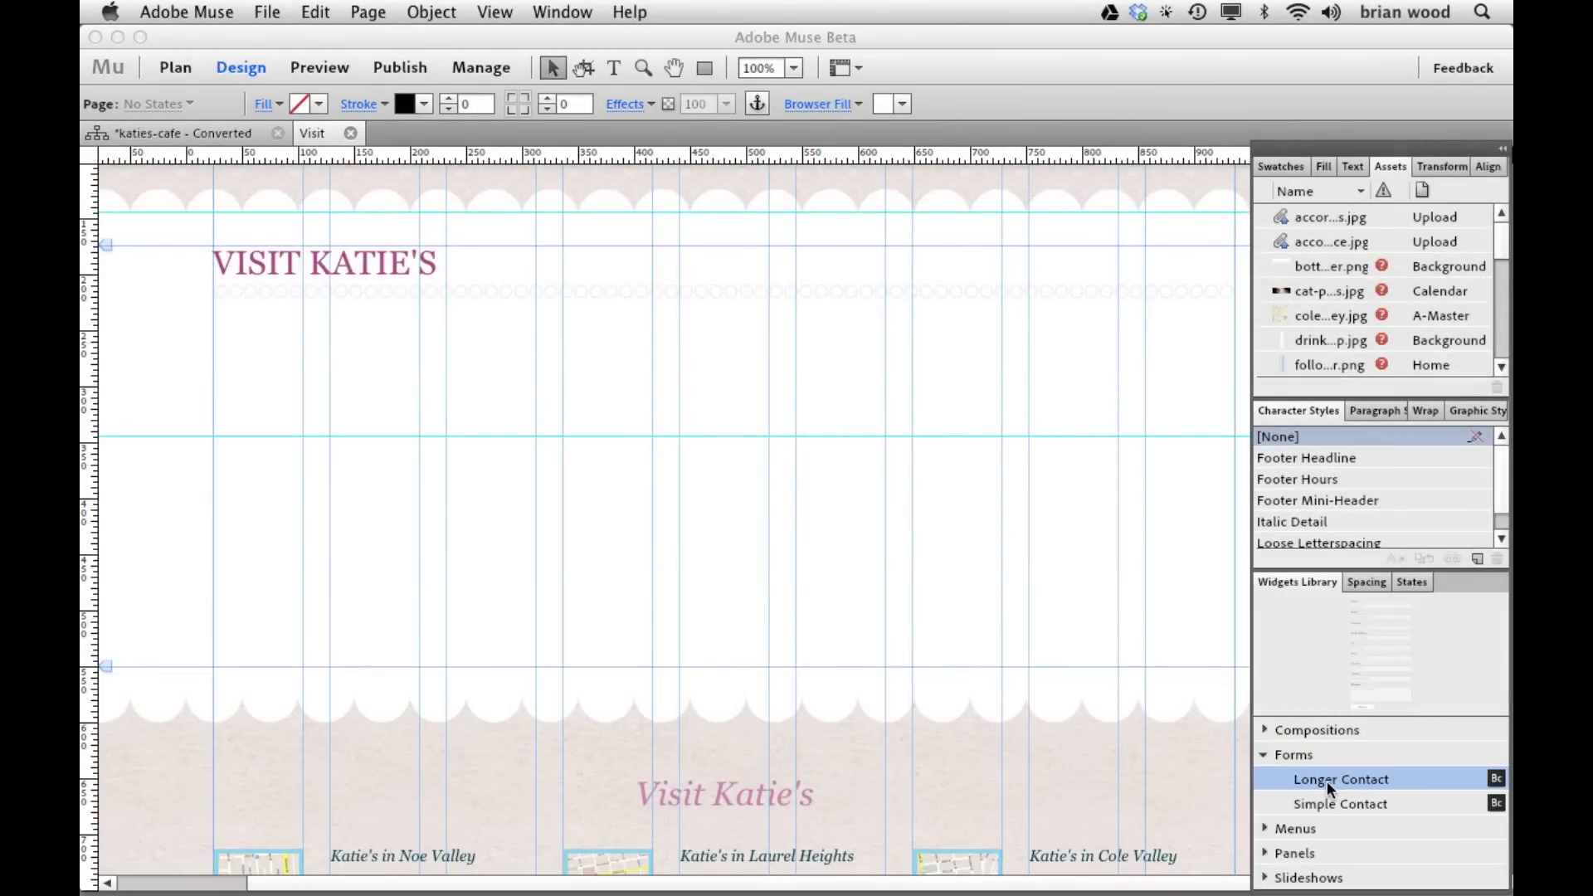
left_click(1329, 802)
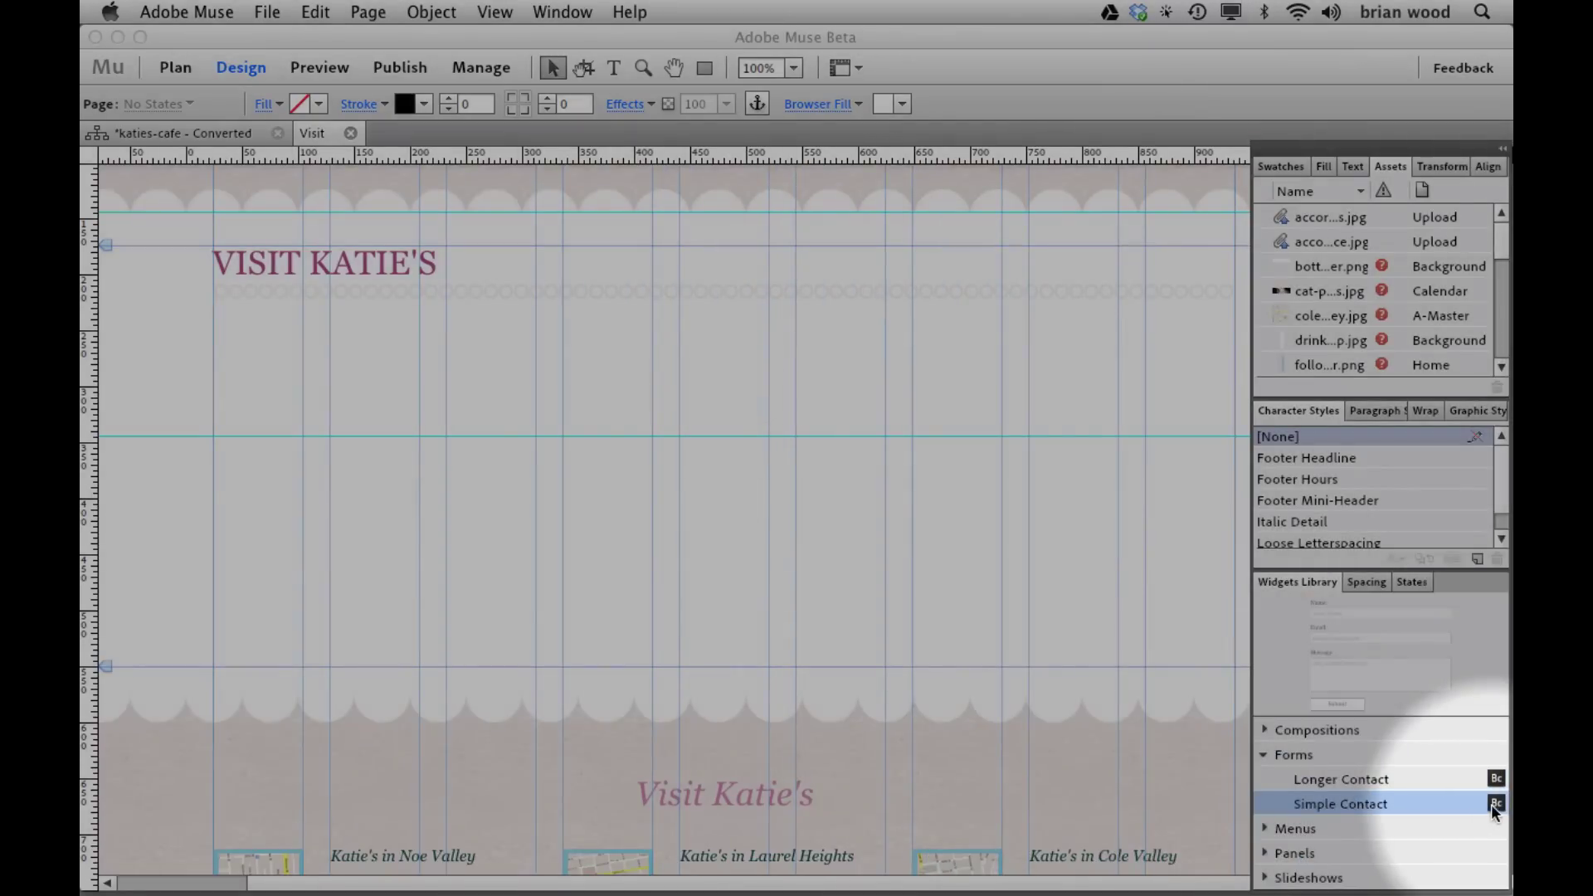
mouse_move(1491, 804)
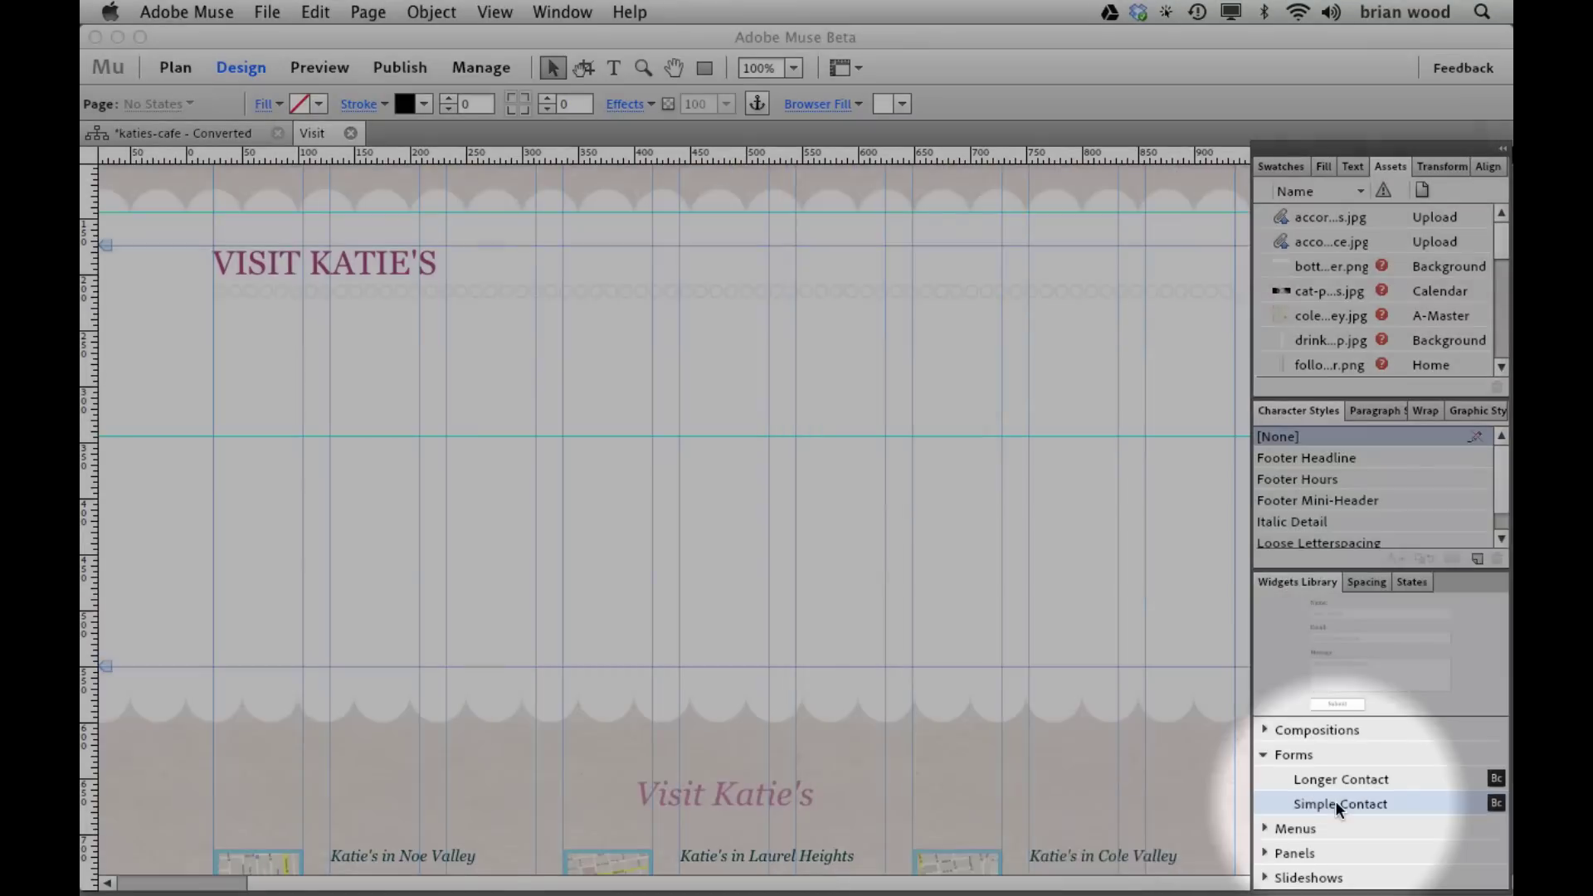
left_click_drag(1336, 800, 313, 340)
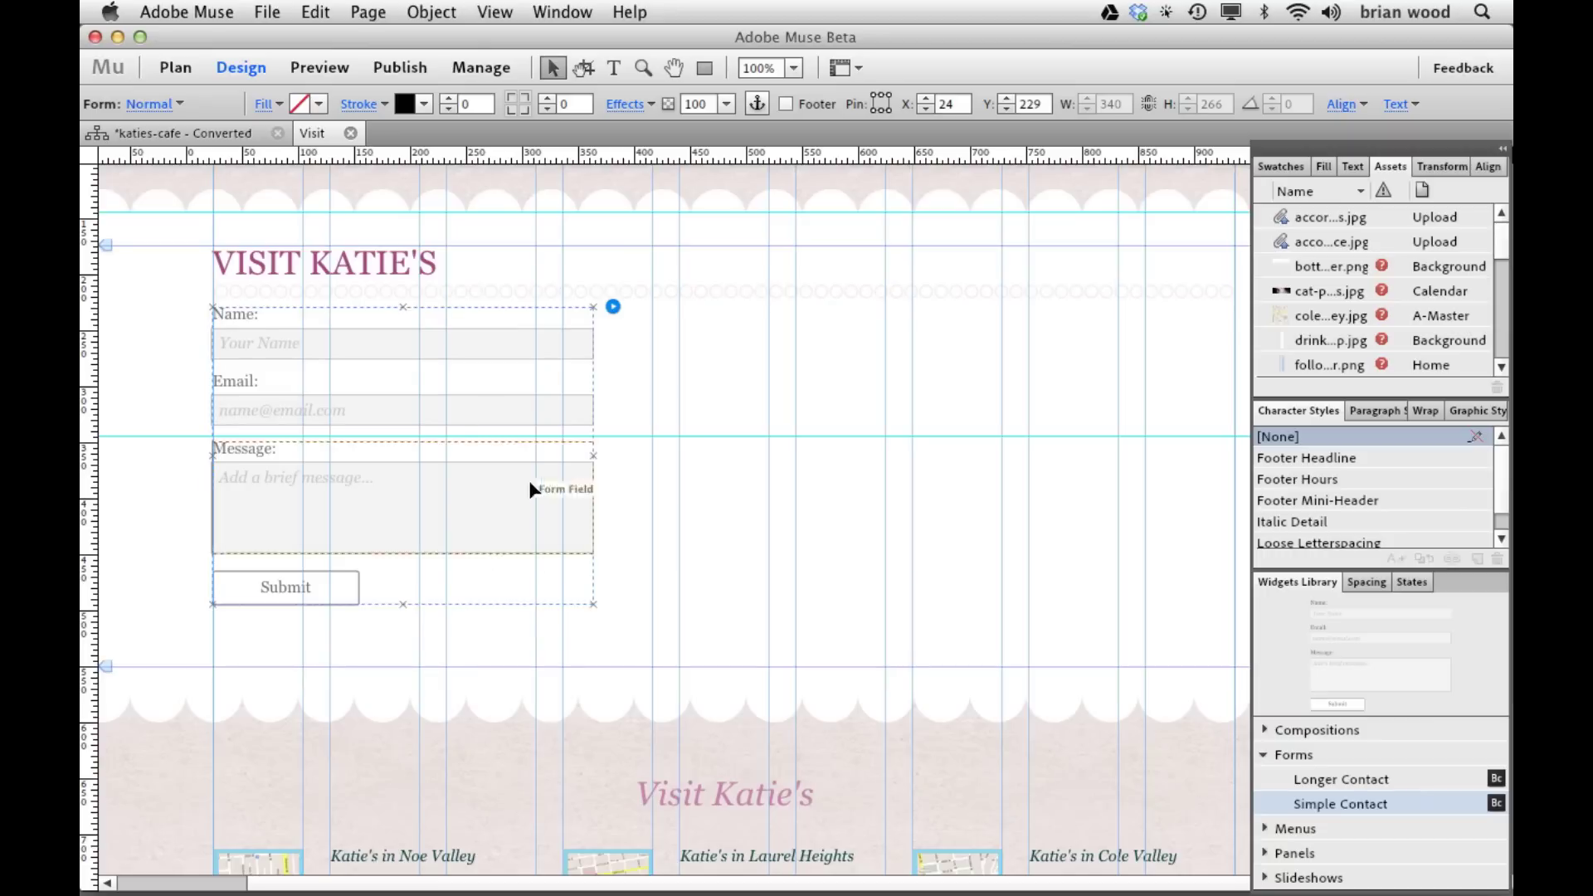
- Set the contact form's name to "contact", and review its recipient email and After Sending options
left_click(613, 306)
left_click(795, 336)
triple_click(795, 337)
type("contact")
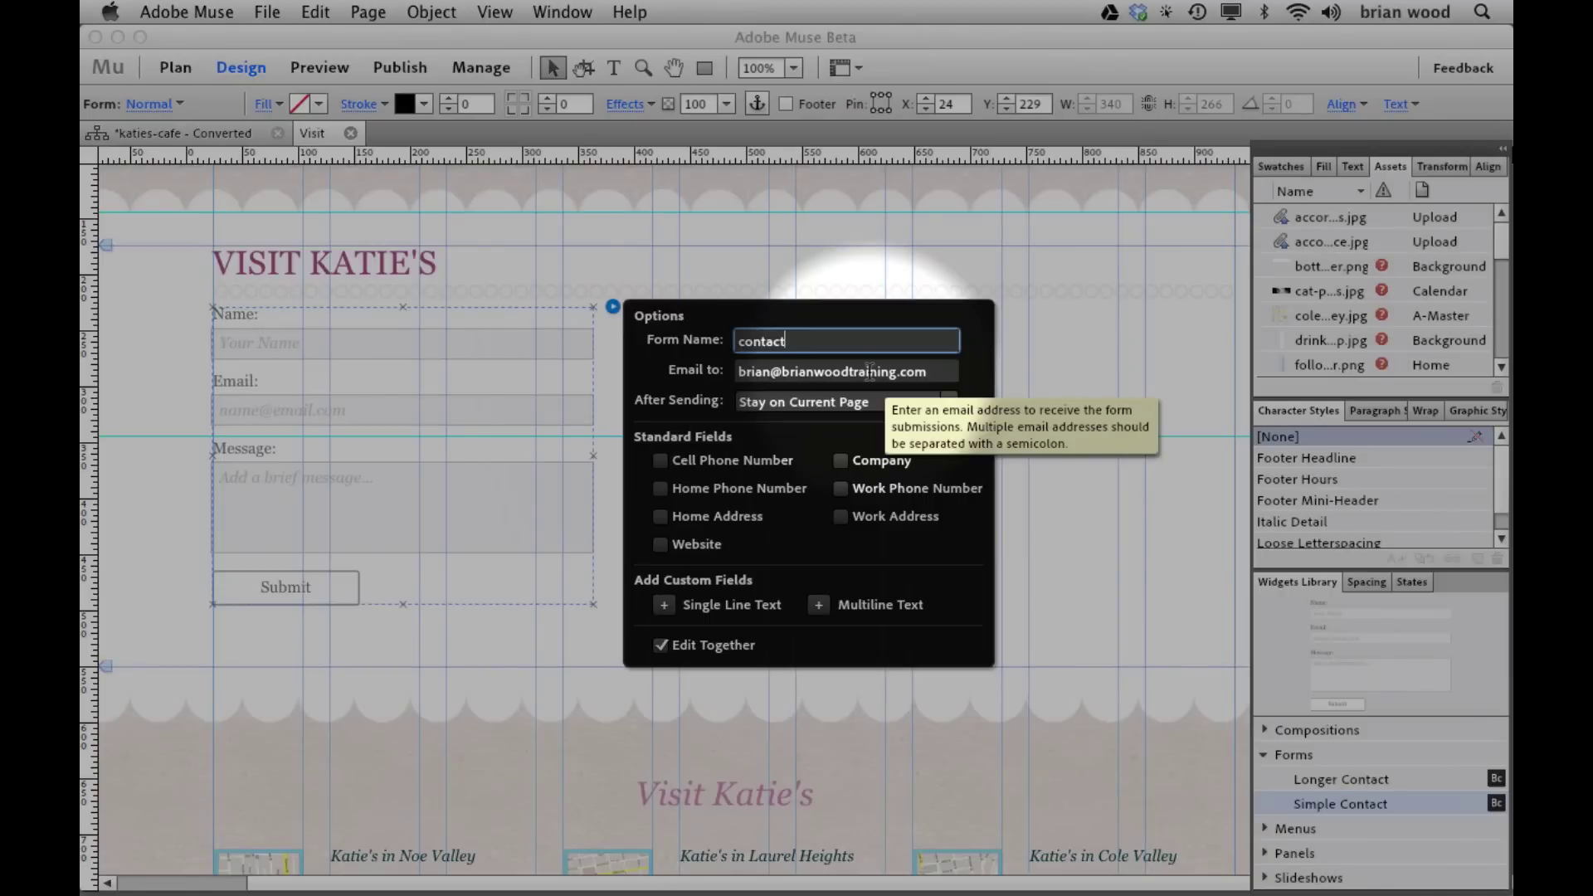
left_click(943, 371)
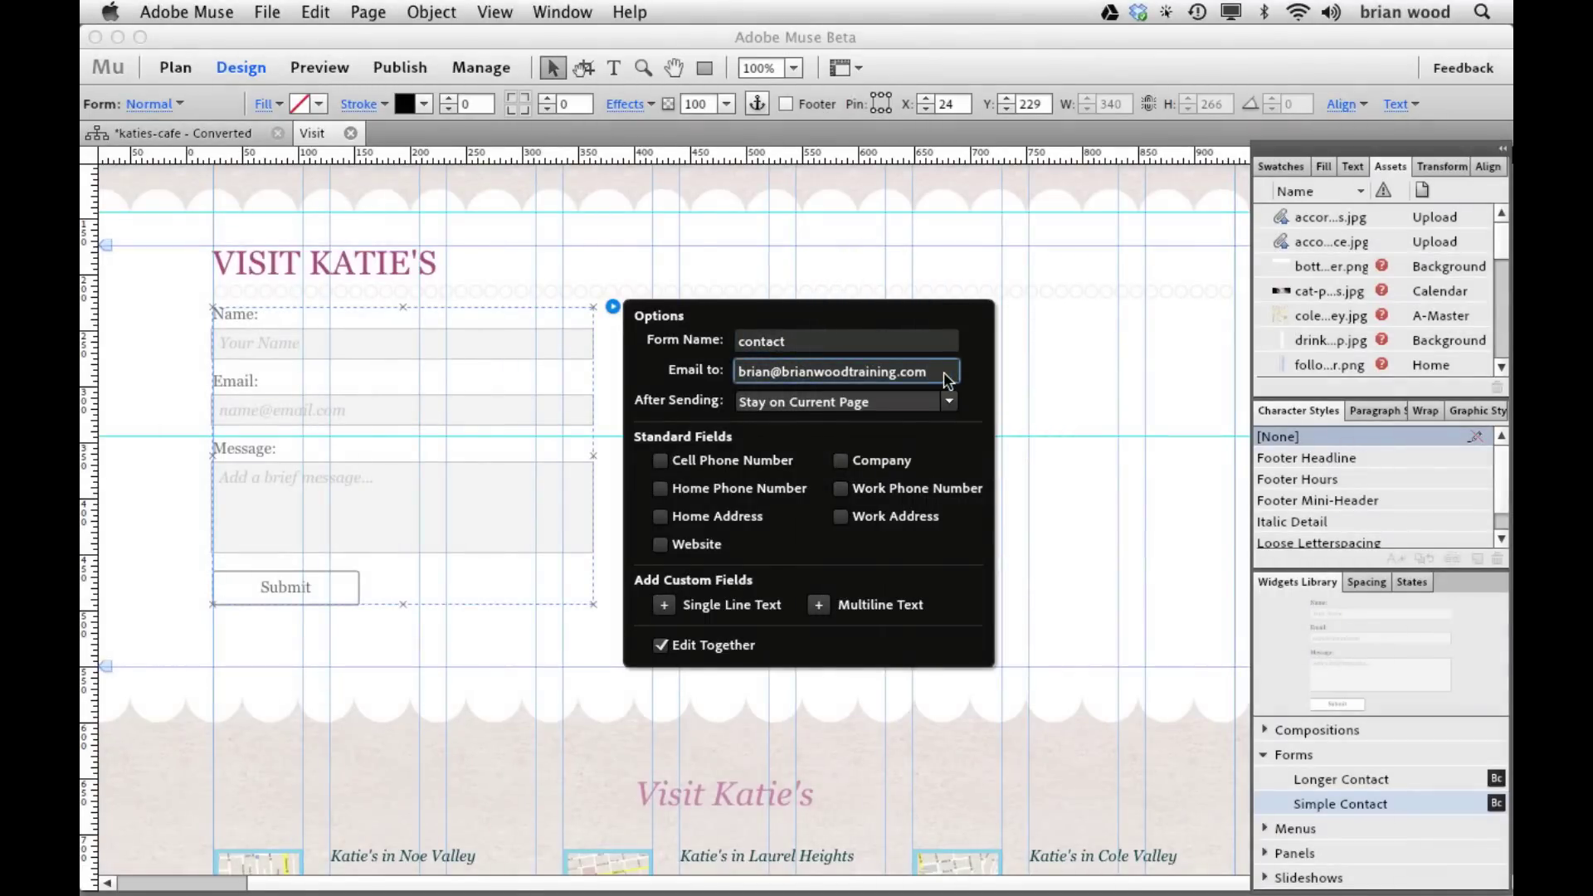
left_click(948, 399)
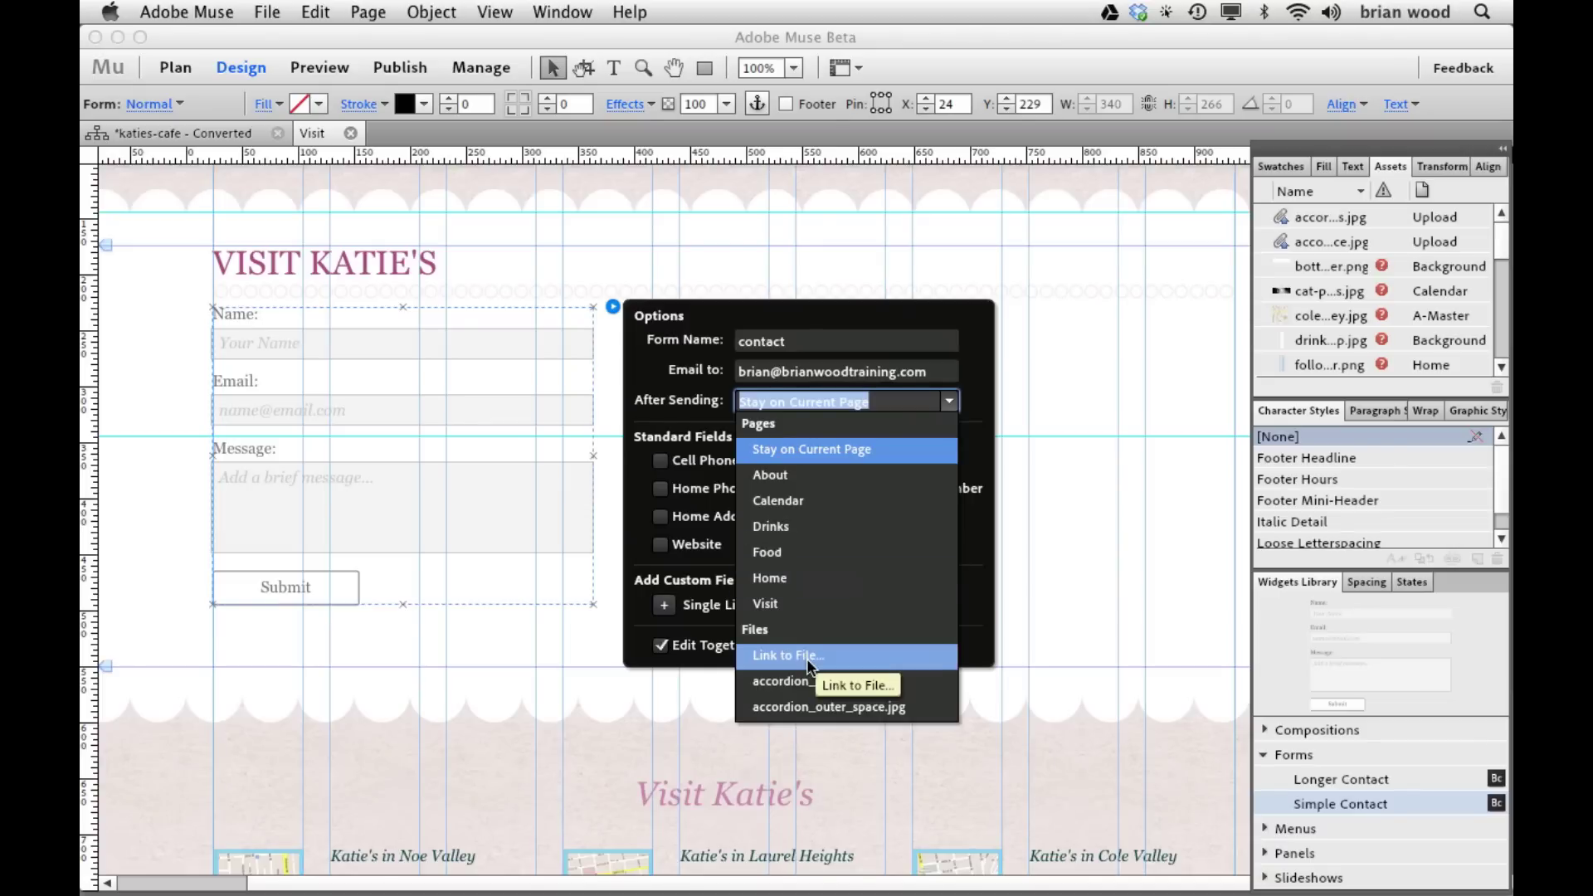
key("Escape")
- Try the Cell Phone Number and Company standard fields on the contact form, and remove both
left_click(660, 460)
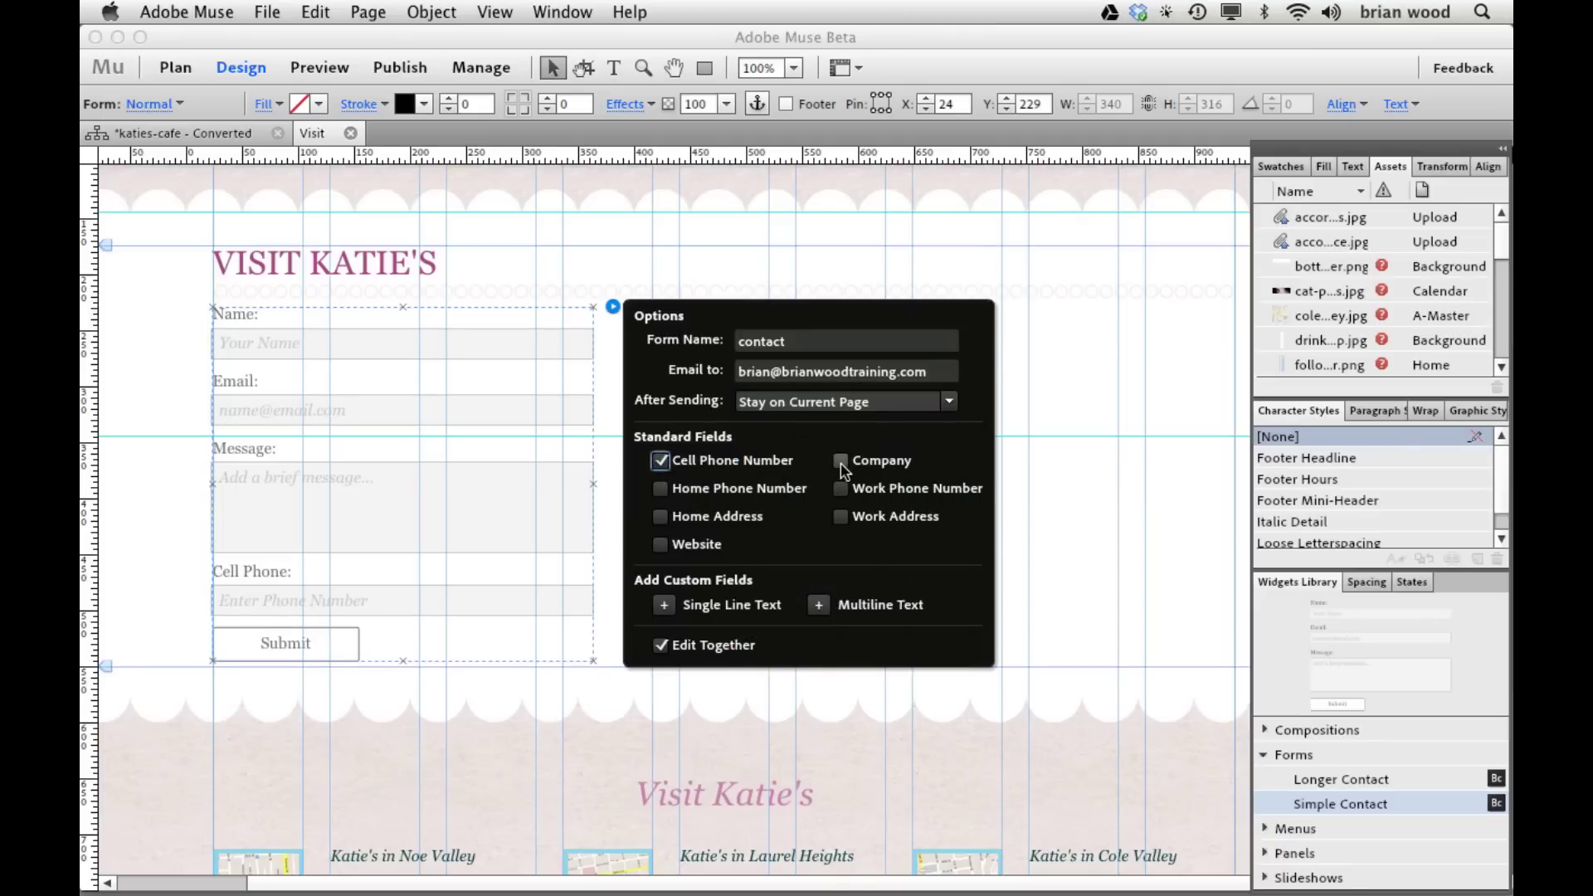
left_click(841, 460)
left_click(841, 460)
left_click(661, 461)
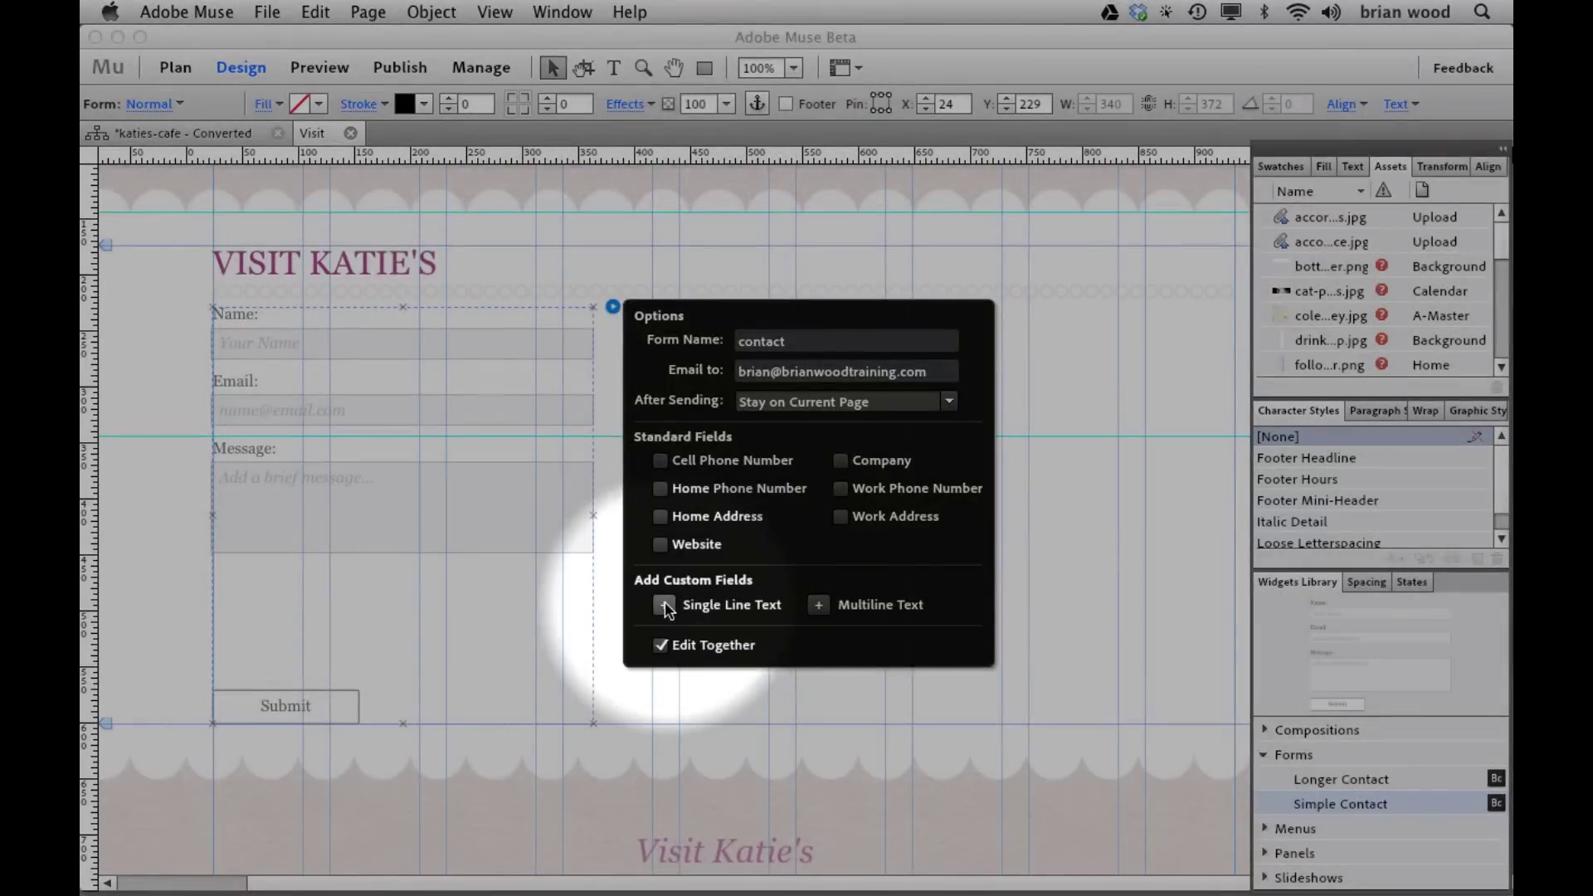
- Add a custom single-line text field to the contact form, and turn on the Email field's message text while keeping its label
left_click(665, 605)
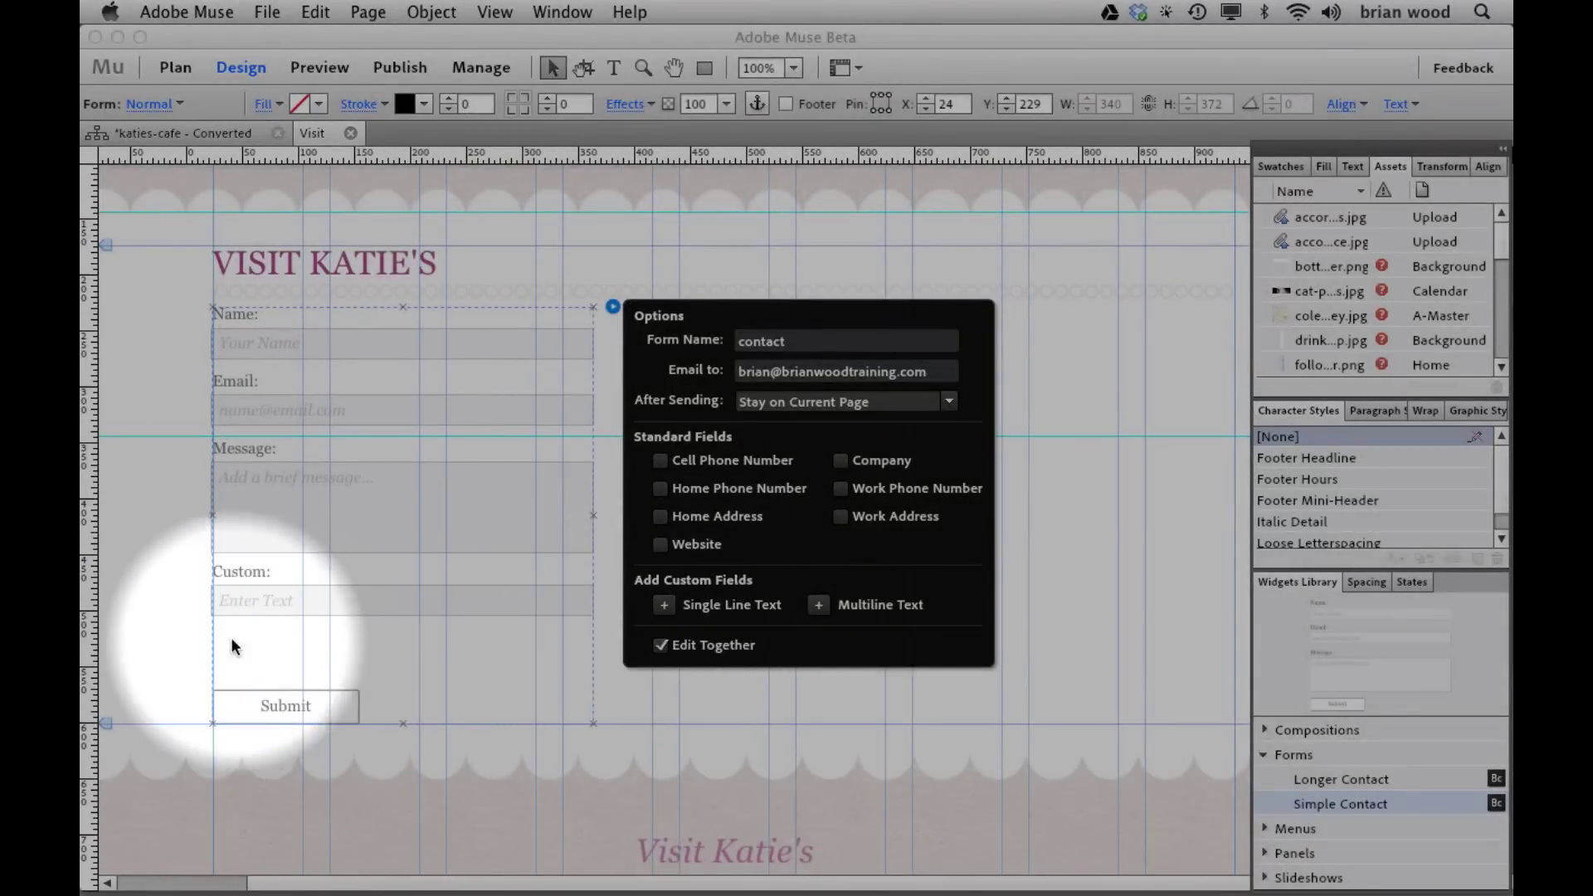
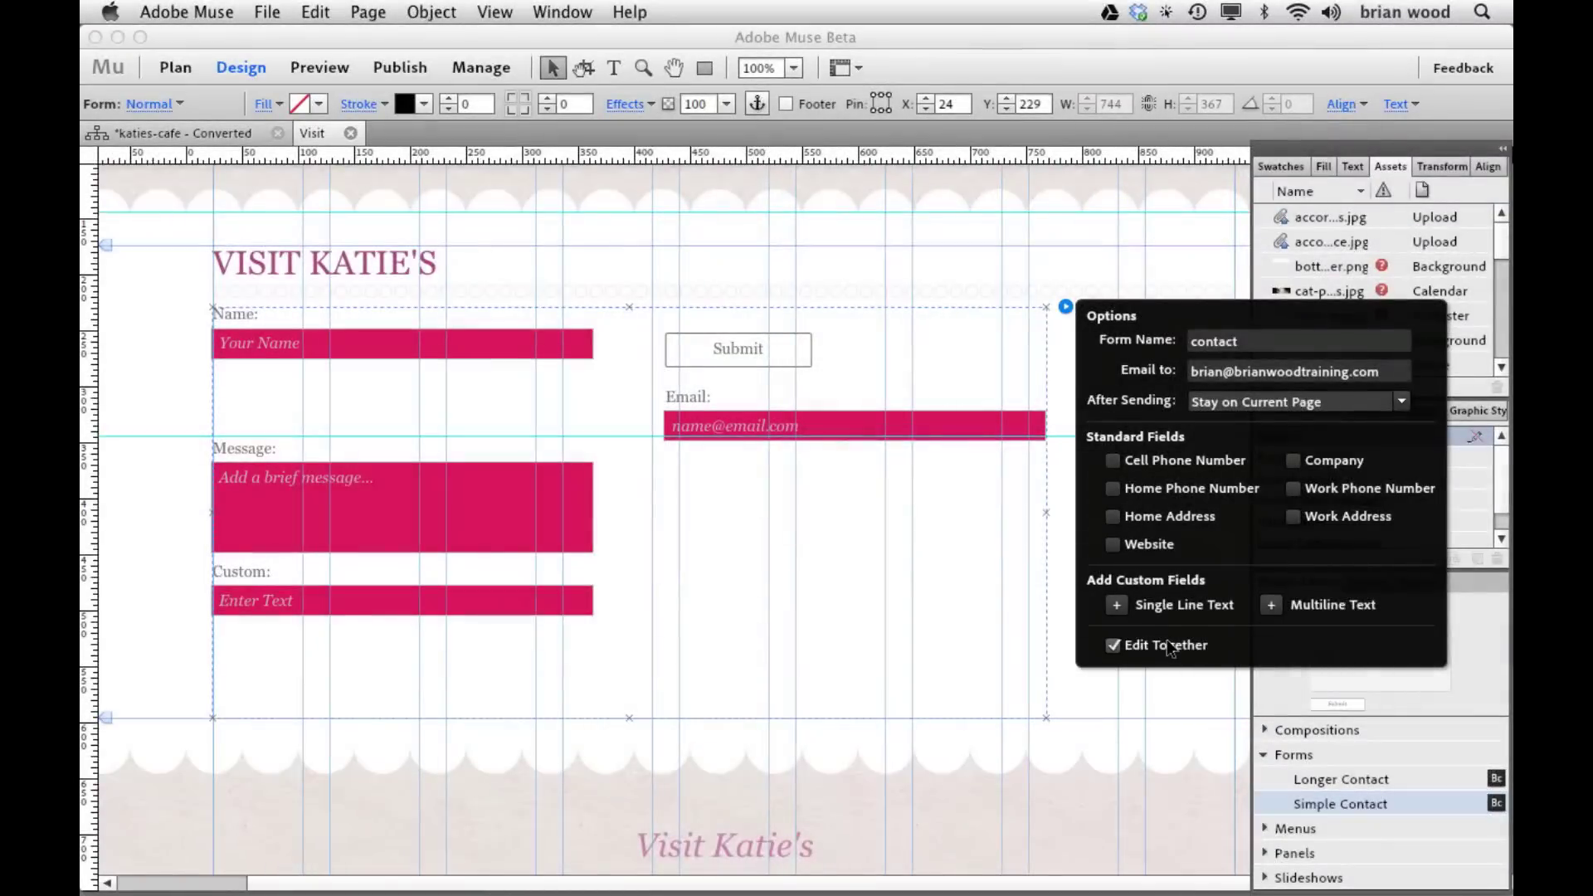
left_click(751, 426)
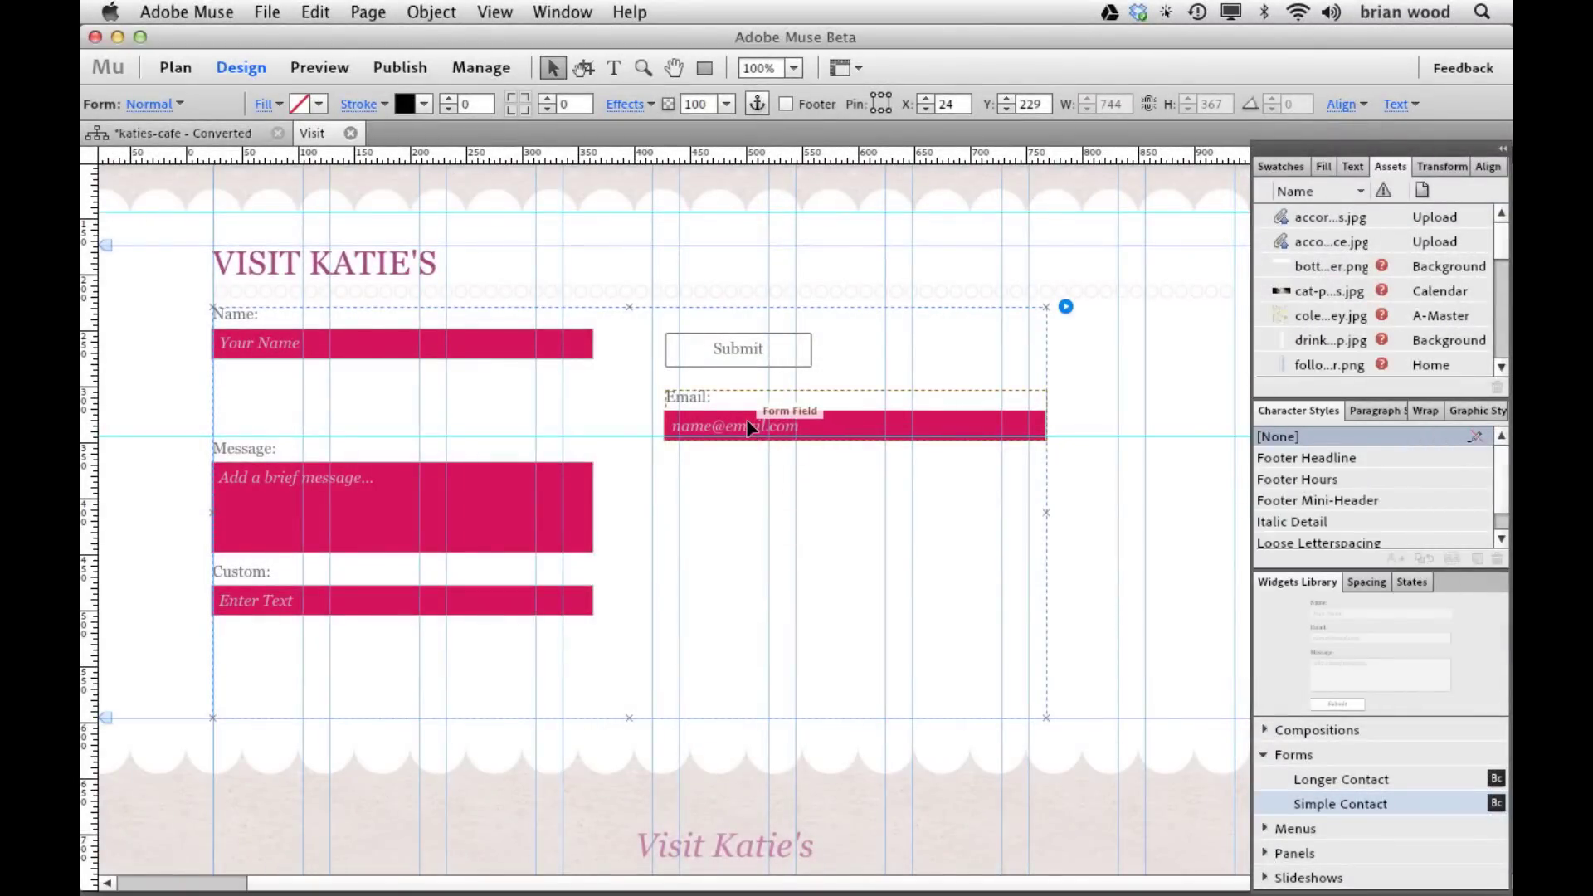
left_click(1066, 390)
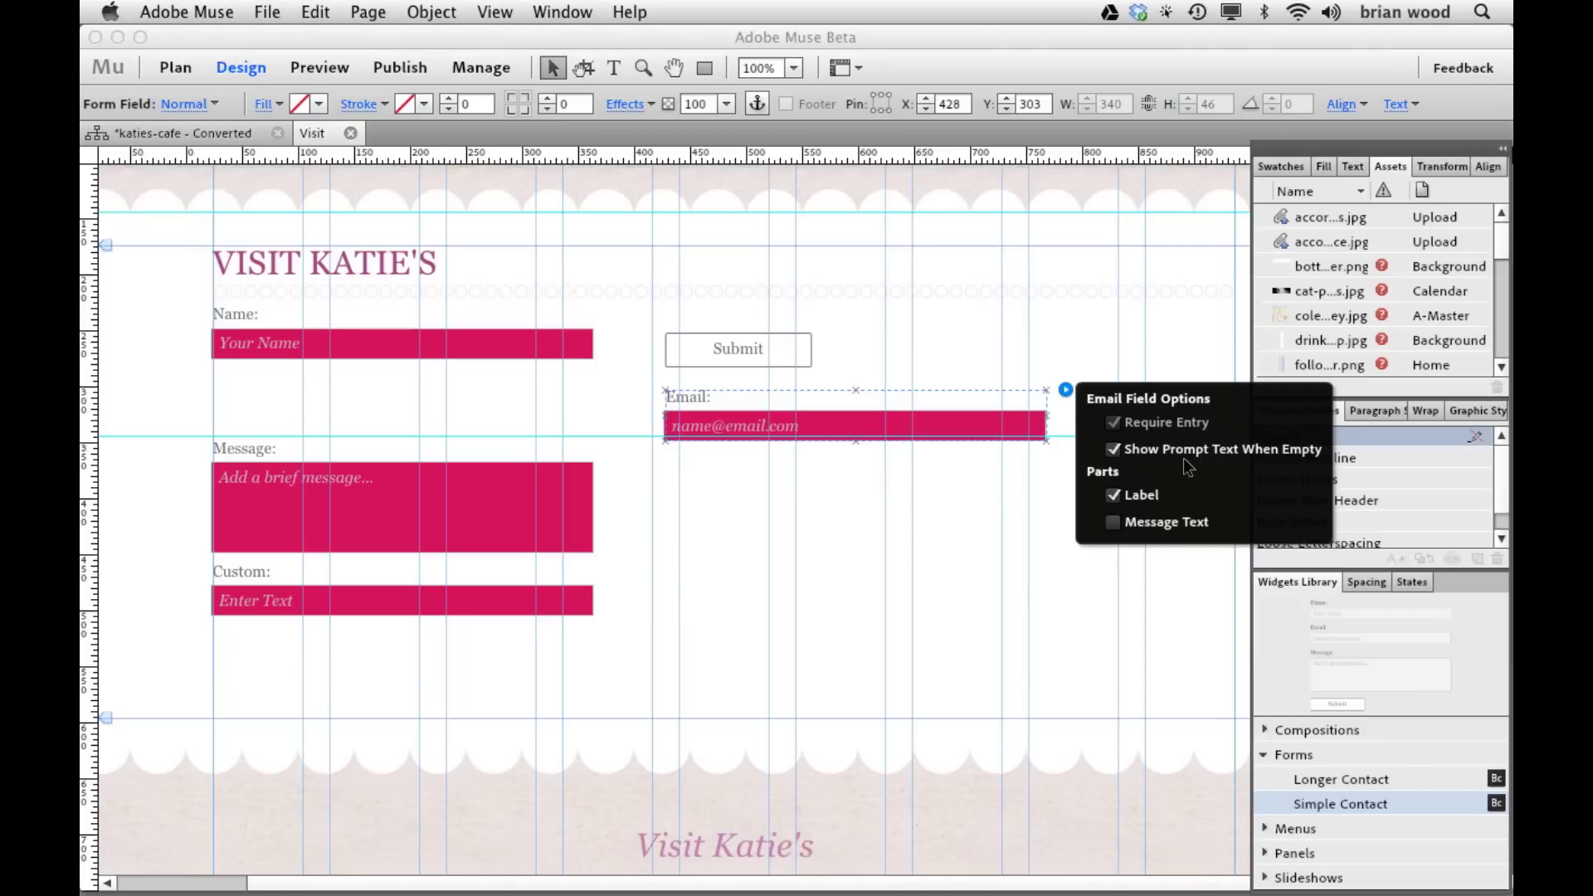
left_click(1114, 495)
left_click(1114, 496)
left_click(1113, 522)
left_click(1003, 335)
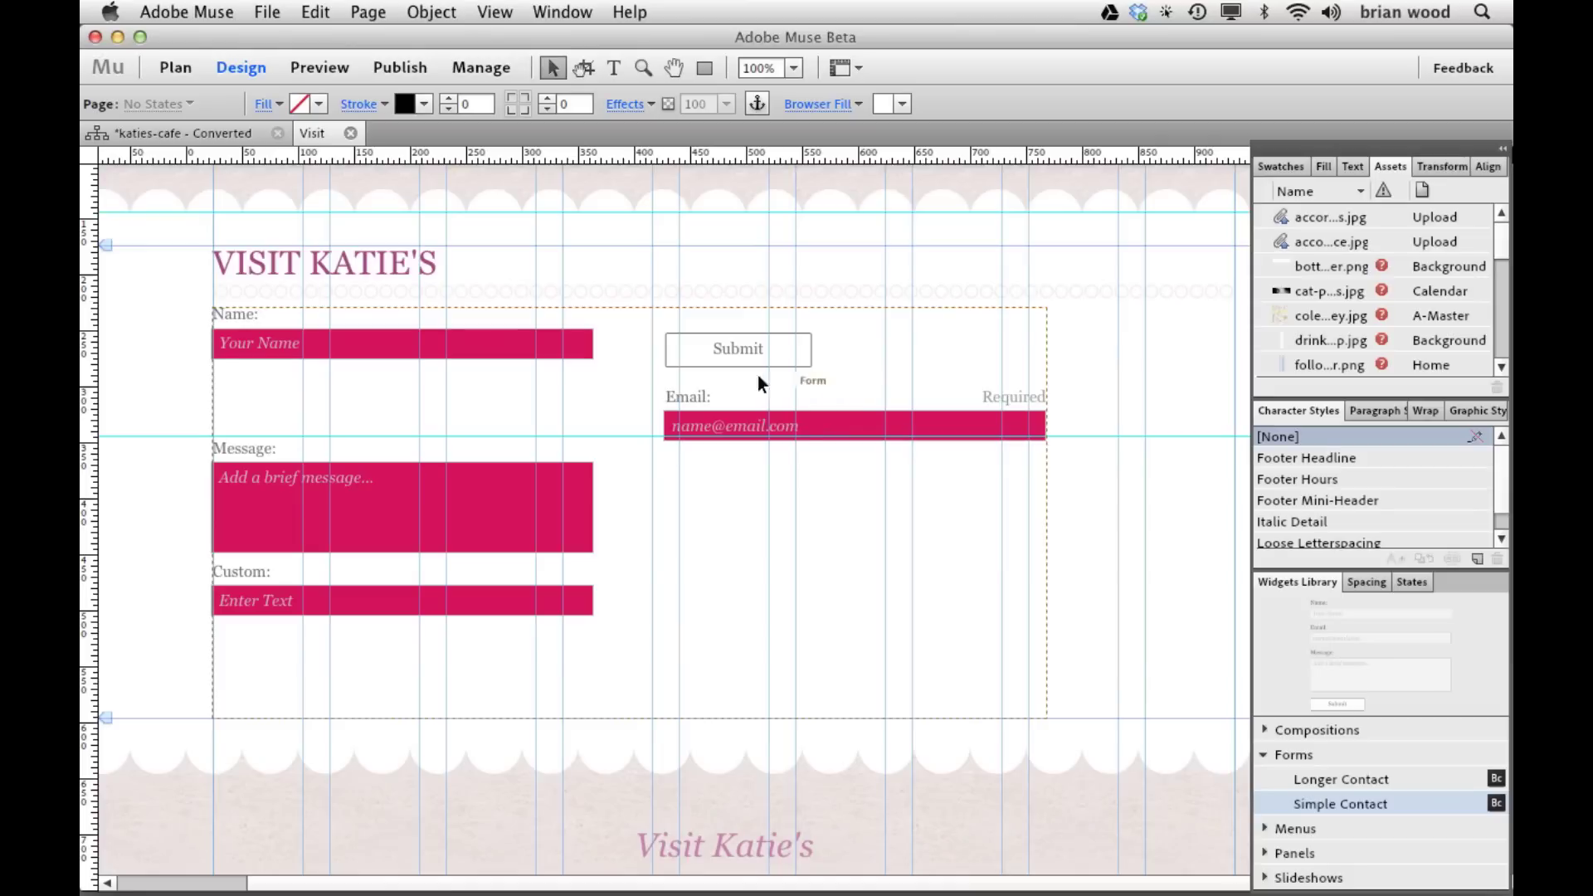
- Preview the Visit page and test the contact form by submitting it with "kejb grkjb" in the Name field, dismissing the alert
left_click(343, 72)
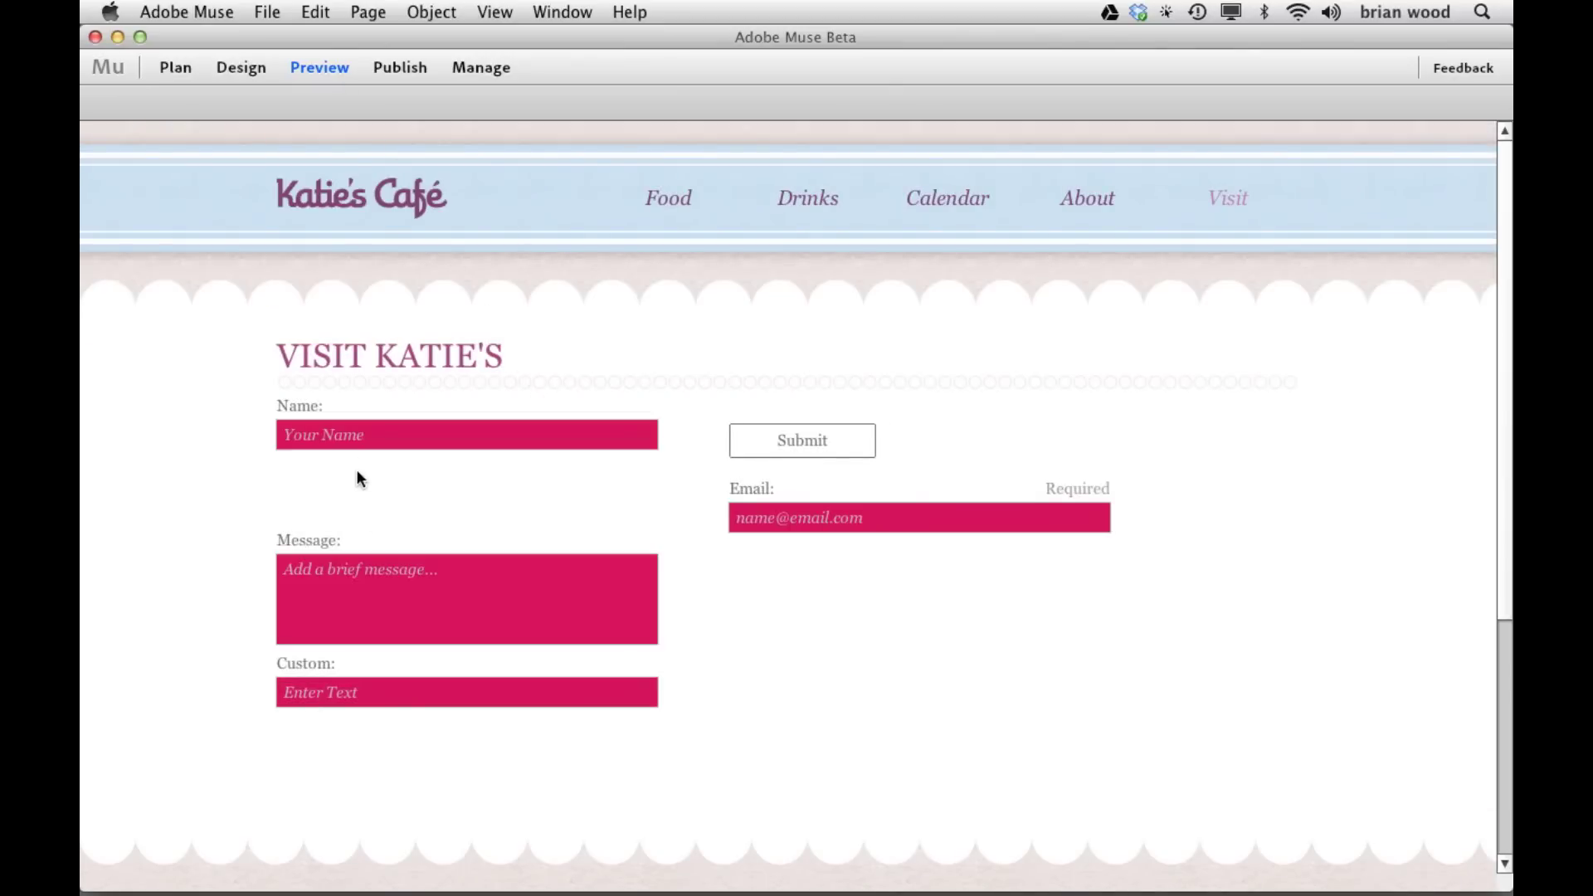
left_click(361, 437)
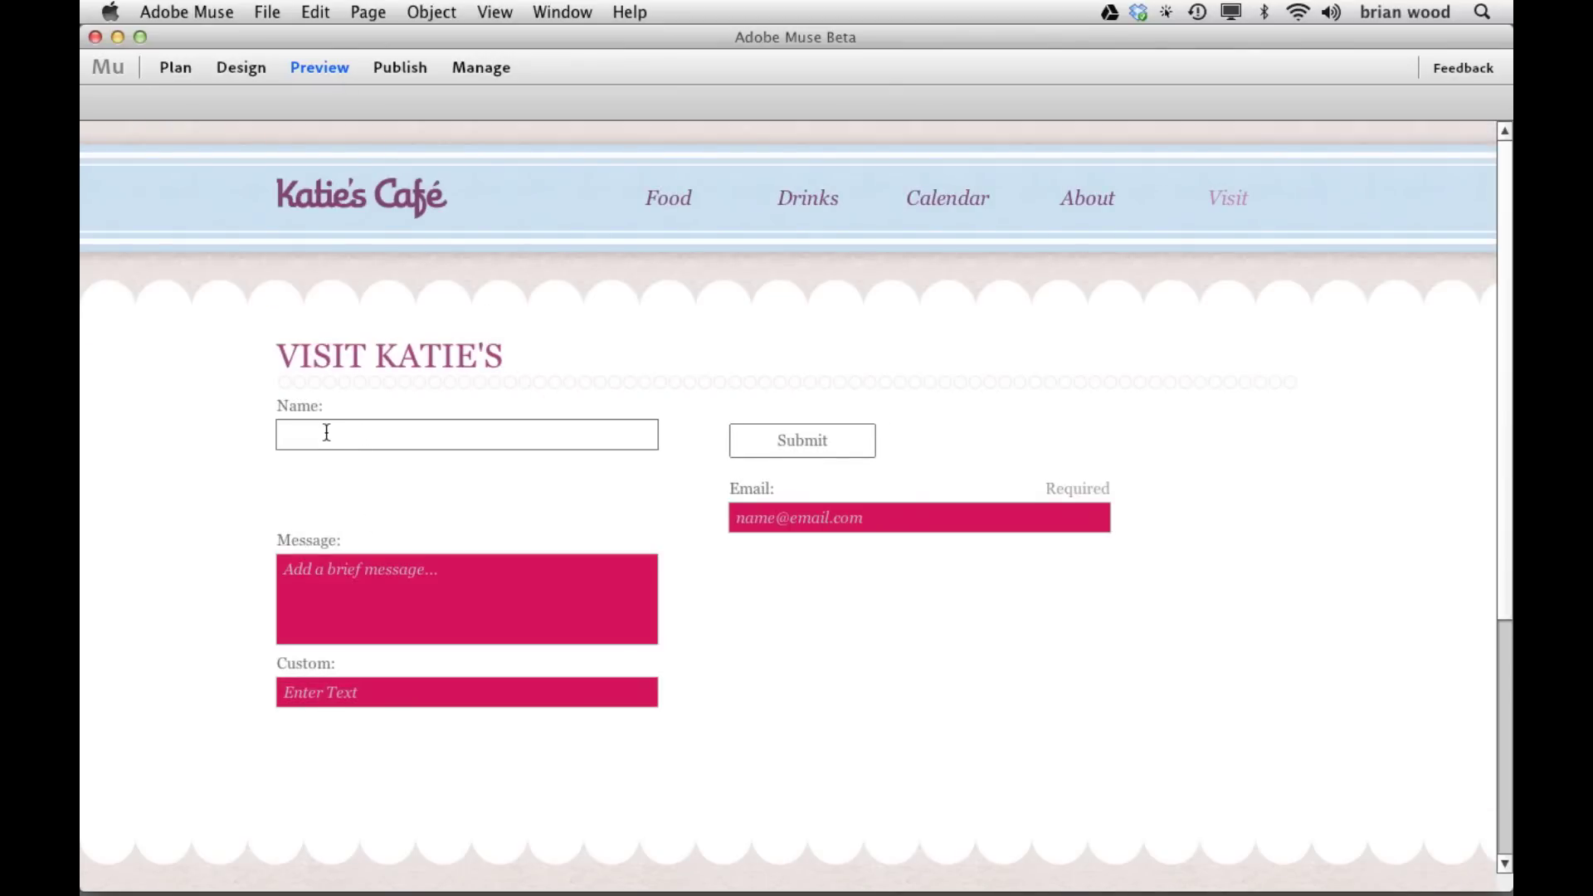
type("kejb grkjb")
left_click(829, 439)
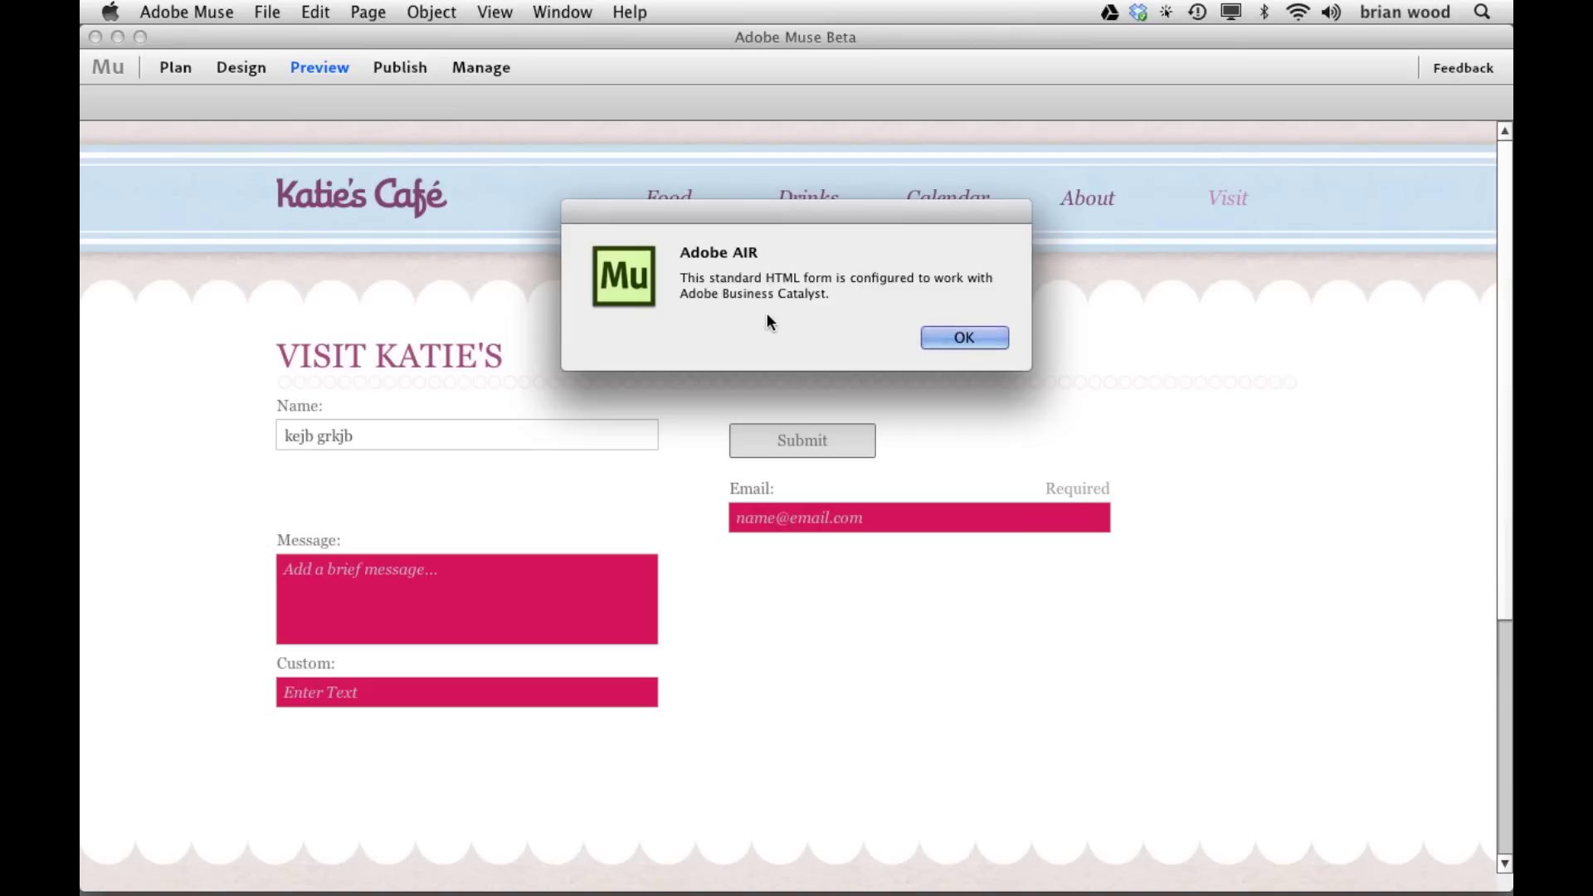
left_click(962, 338)
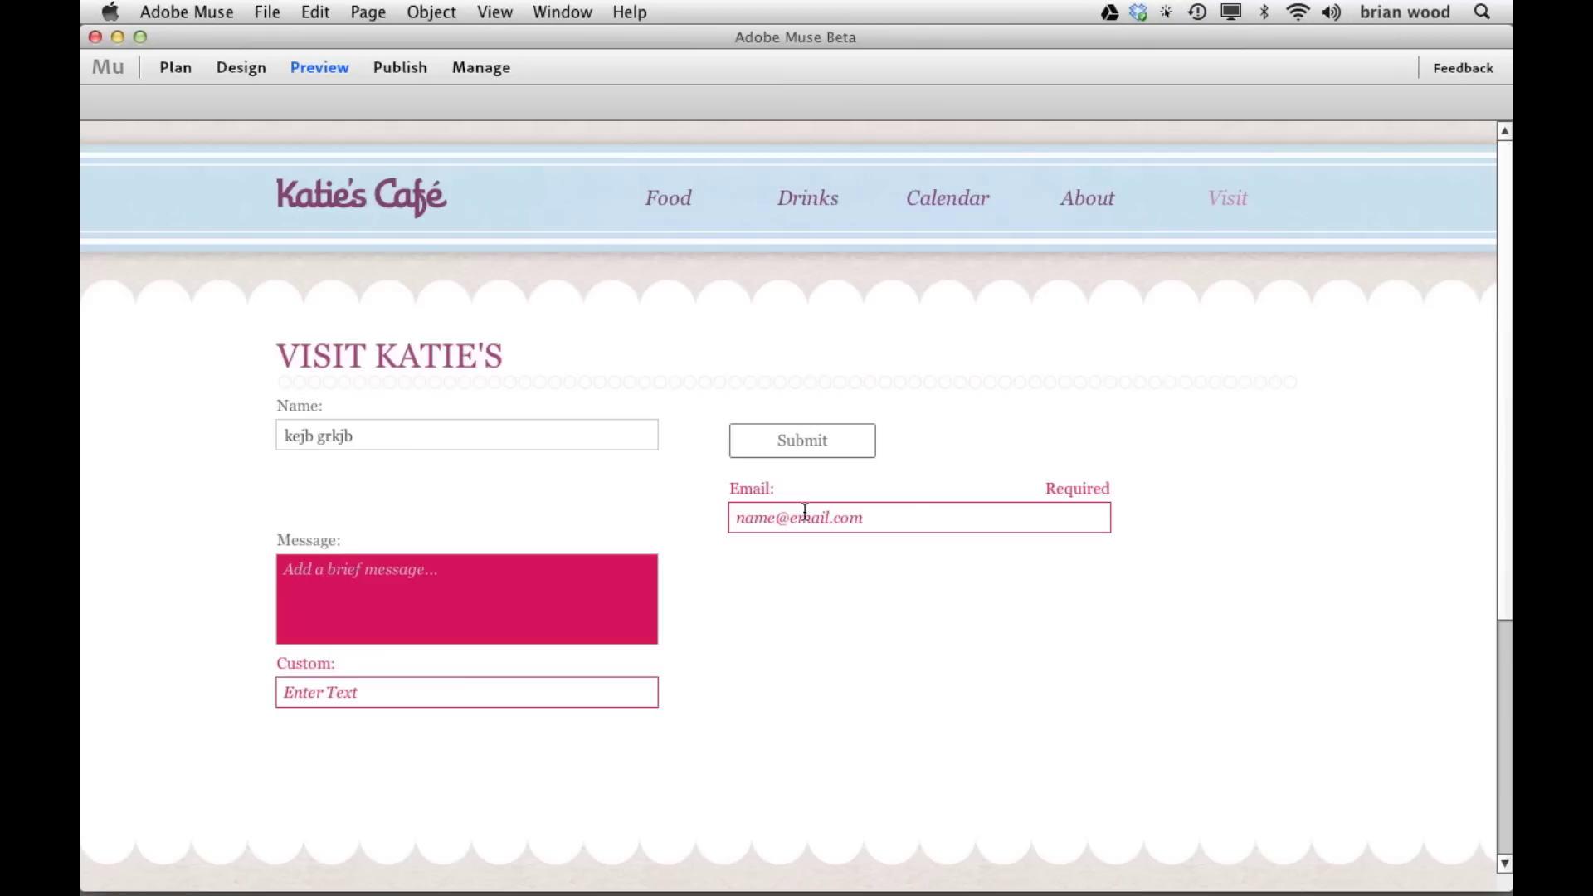
- Return to Design view and delete the whole contact form from the Visit page
left_click(241, 67)
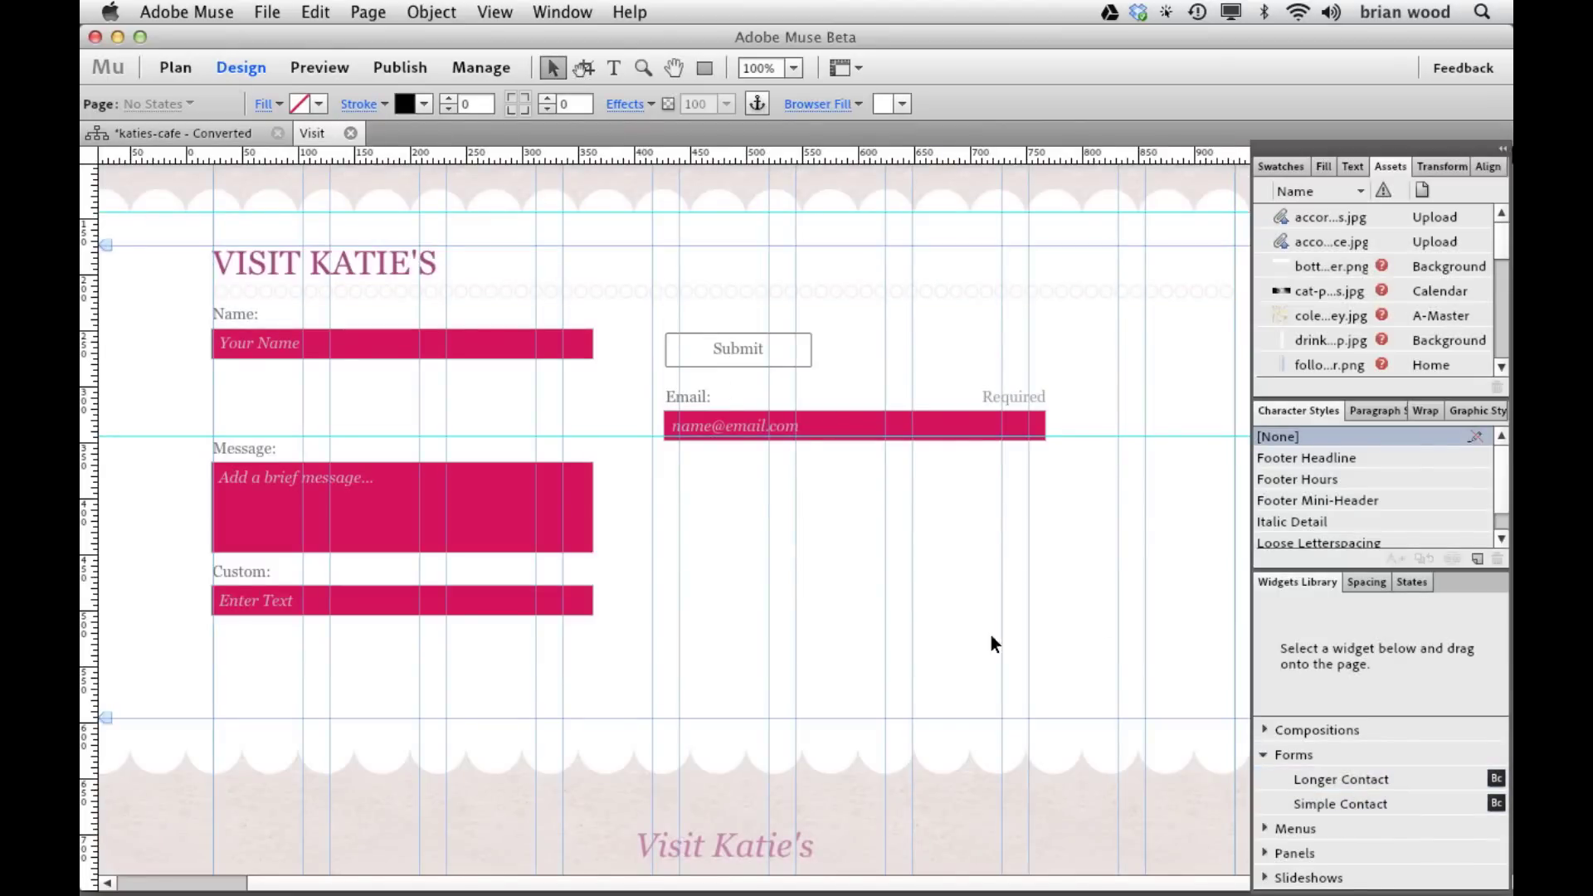
left_click(301, 359)
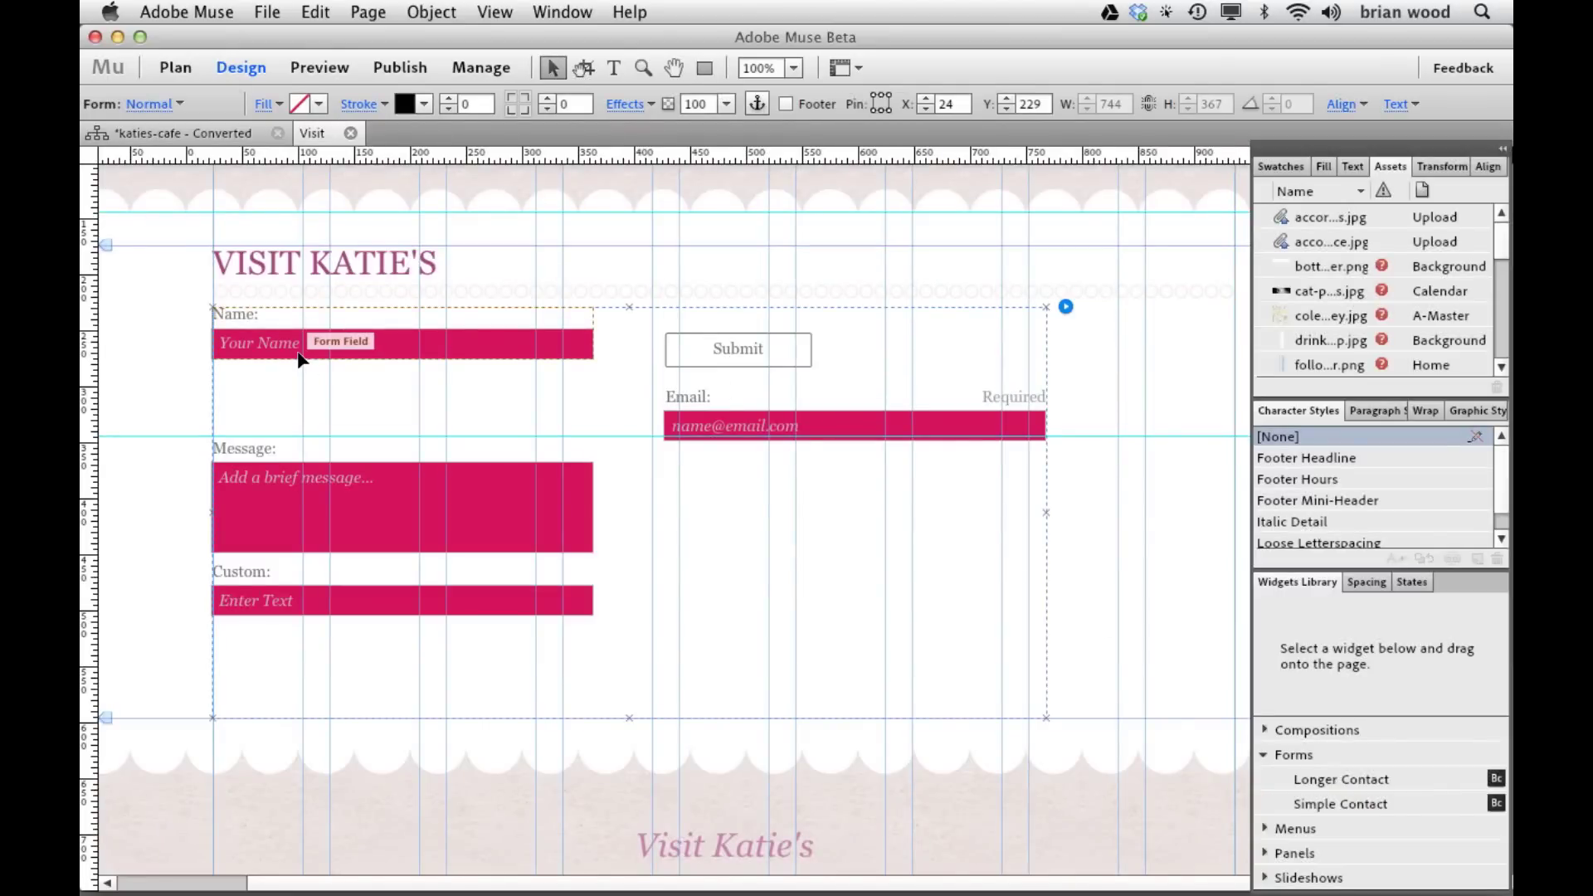
key("Delete")
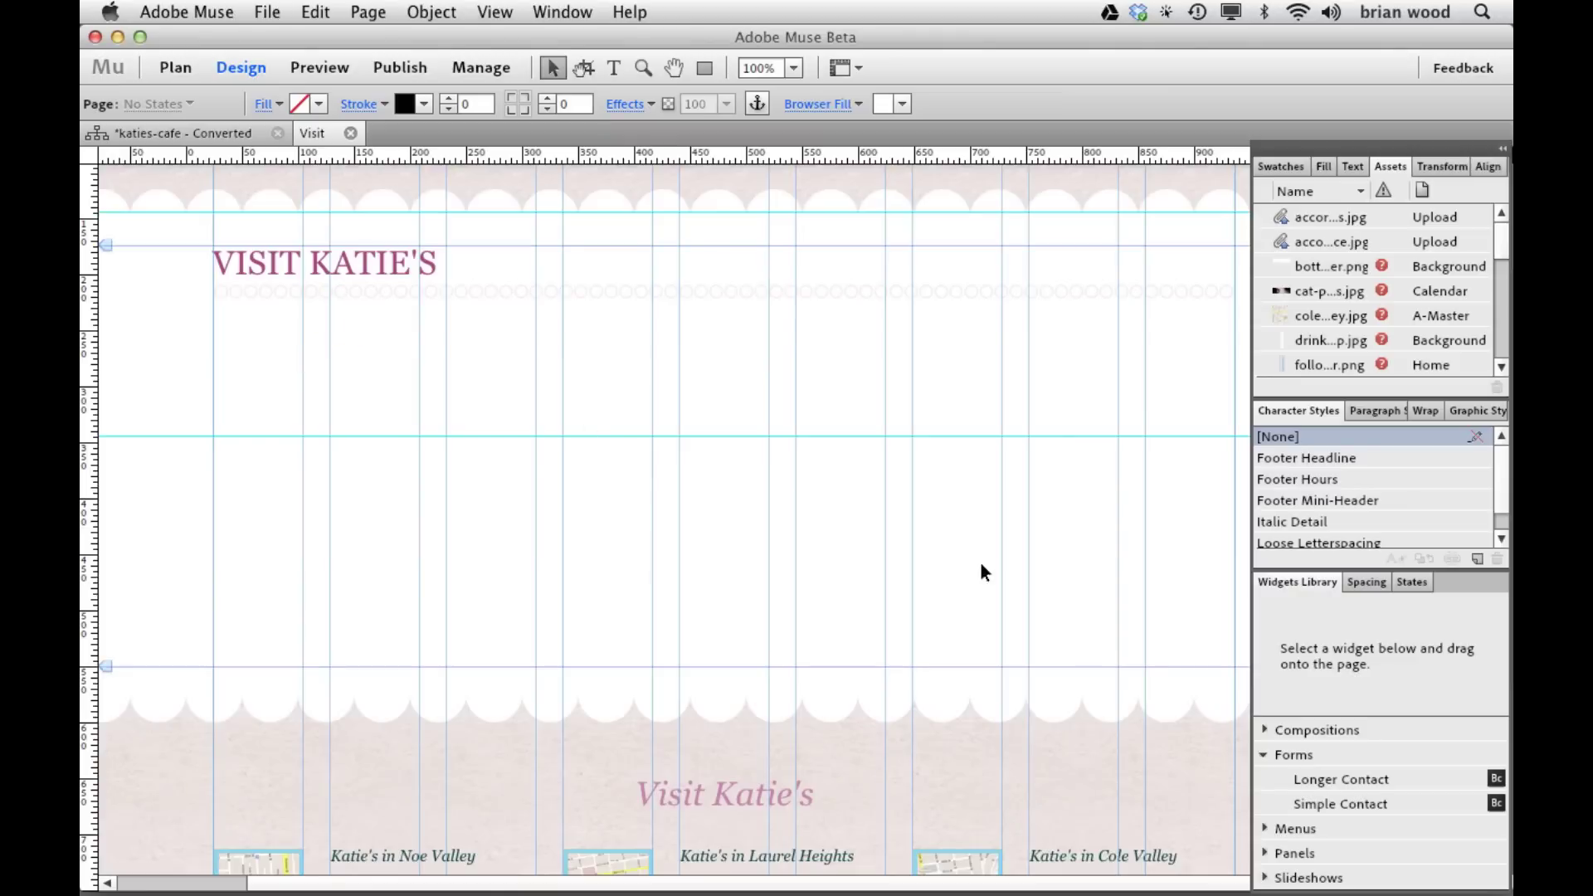
- Place a Lightbox Display composition below the VISIT KATIE'S heading at X 90, Y 242
left_click(1265, 757)
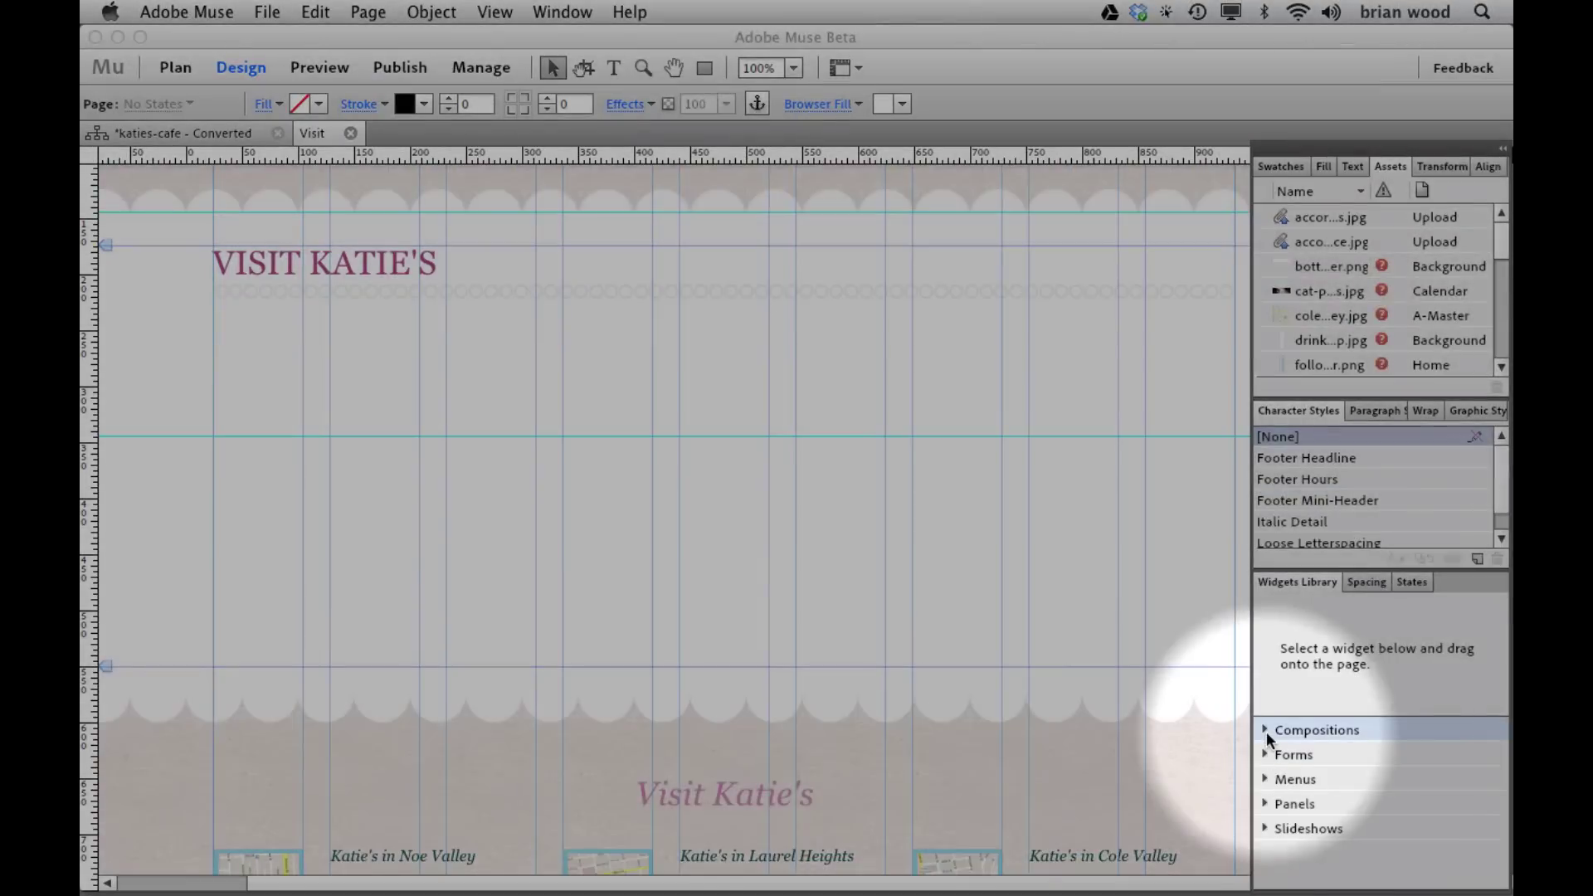
left_click(1266, 731)
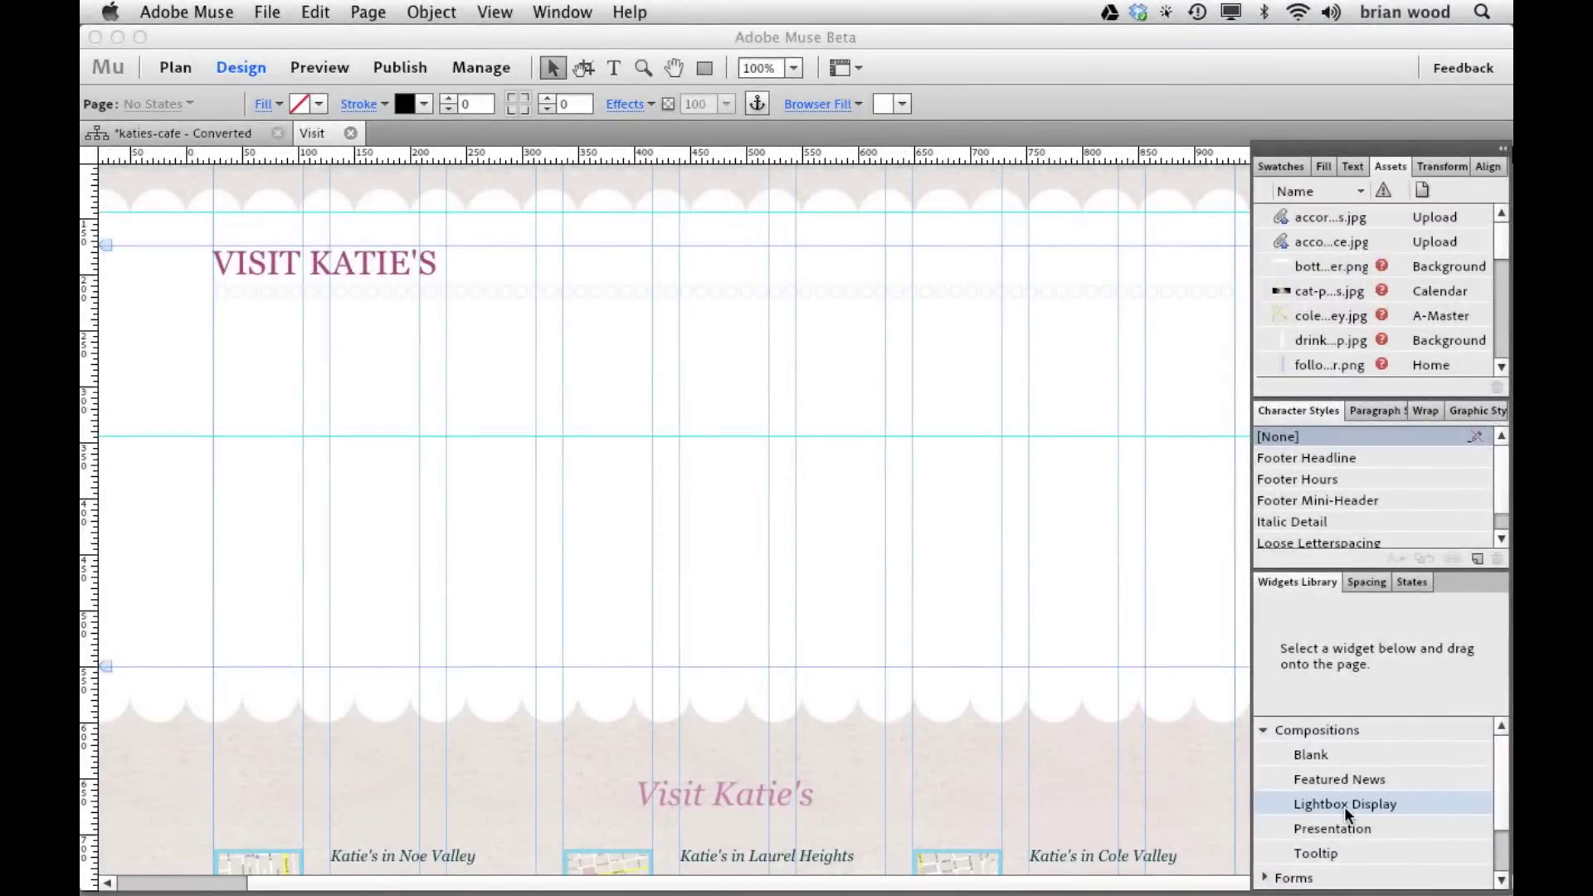
left_click_drag(1344, 806, 290, 322)
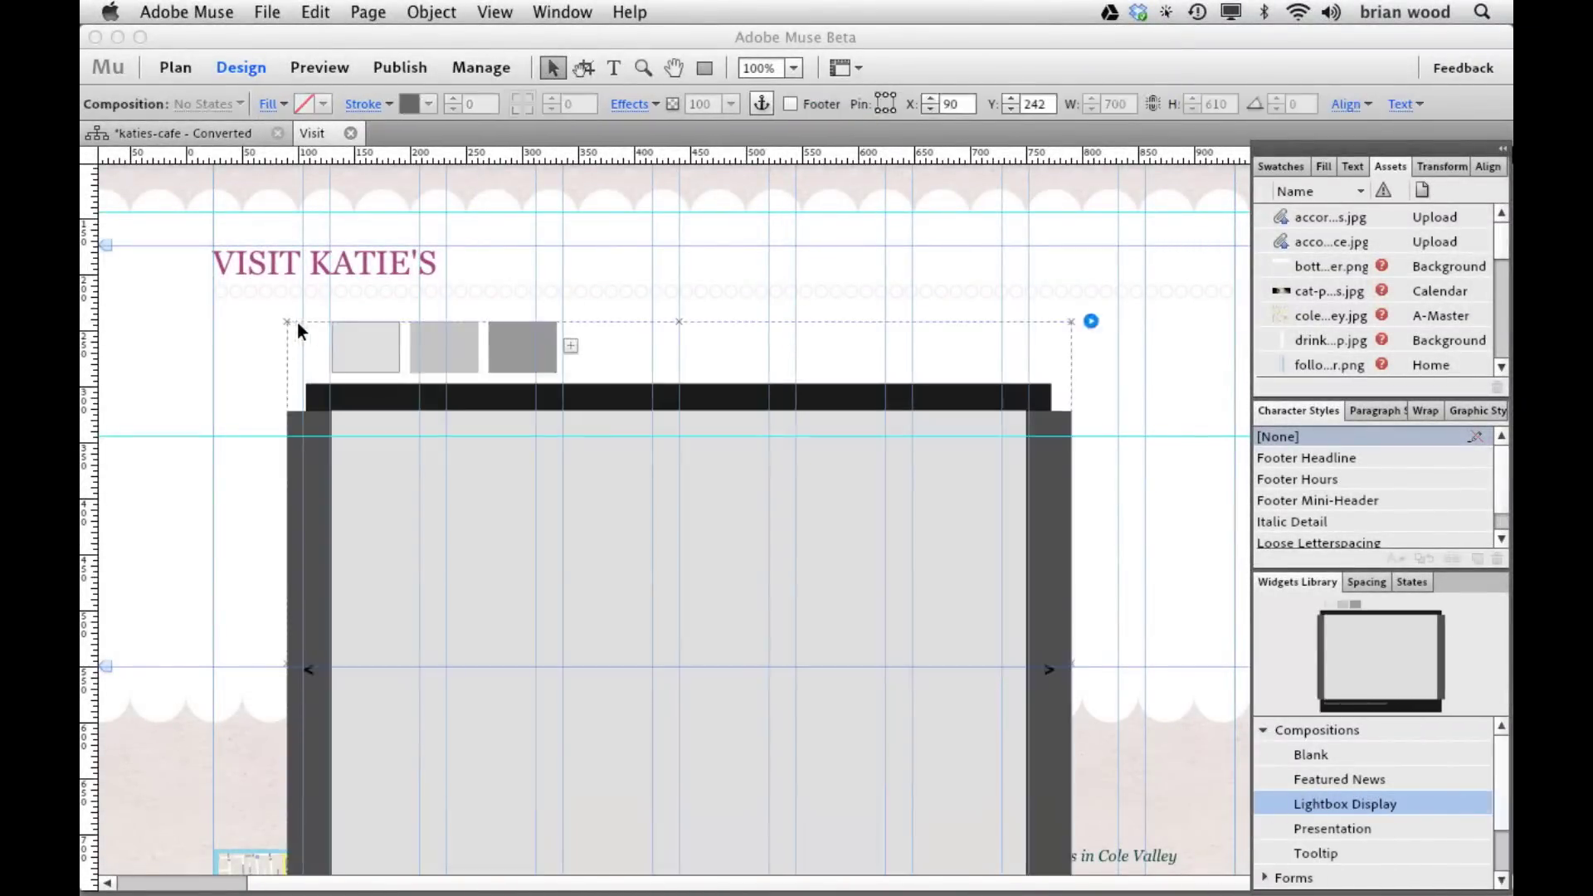
- Enable Auto Play and Shuffle for the lightbox composition, and delete the composition from the page
left_click(1090, 321)
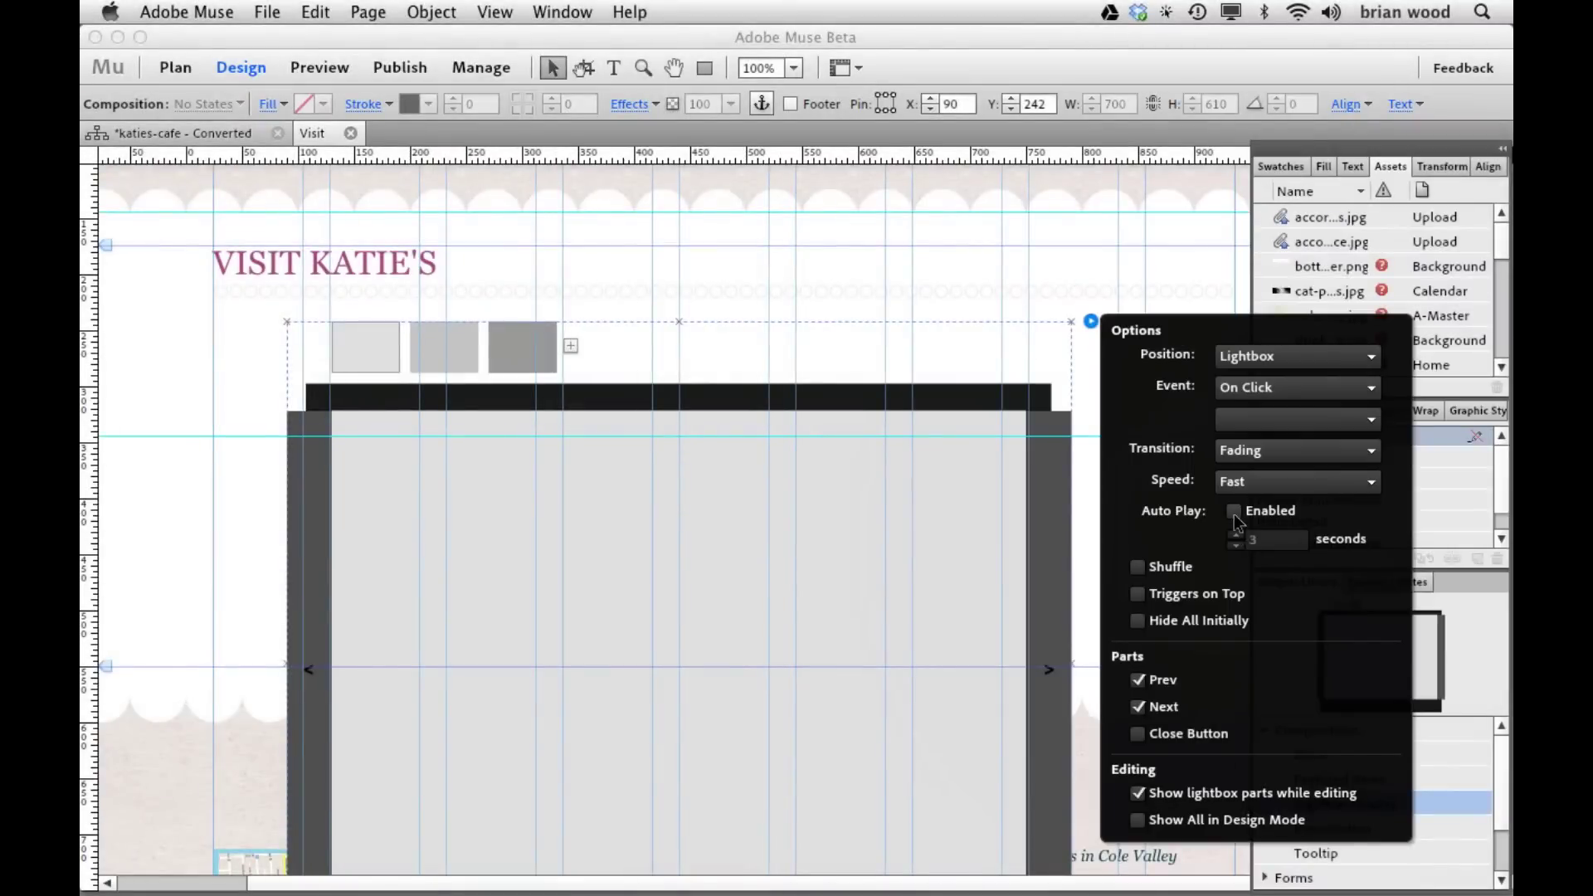
left_click(1234, 511)
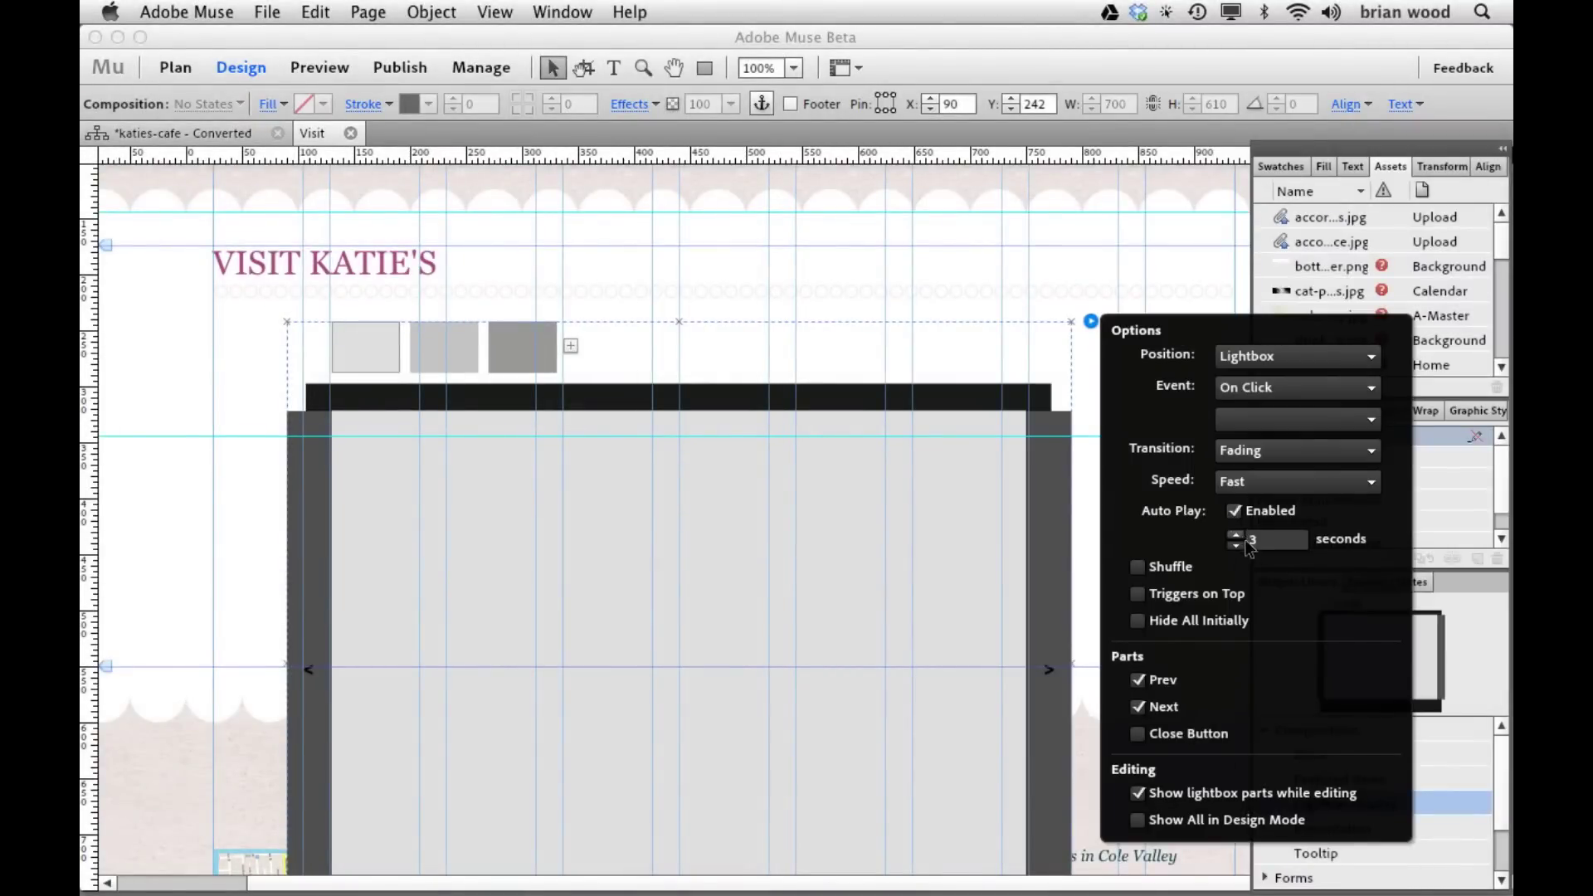
left_click(1138, 568)
left_click(1079, 531)
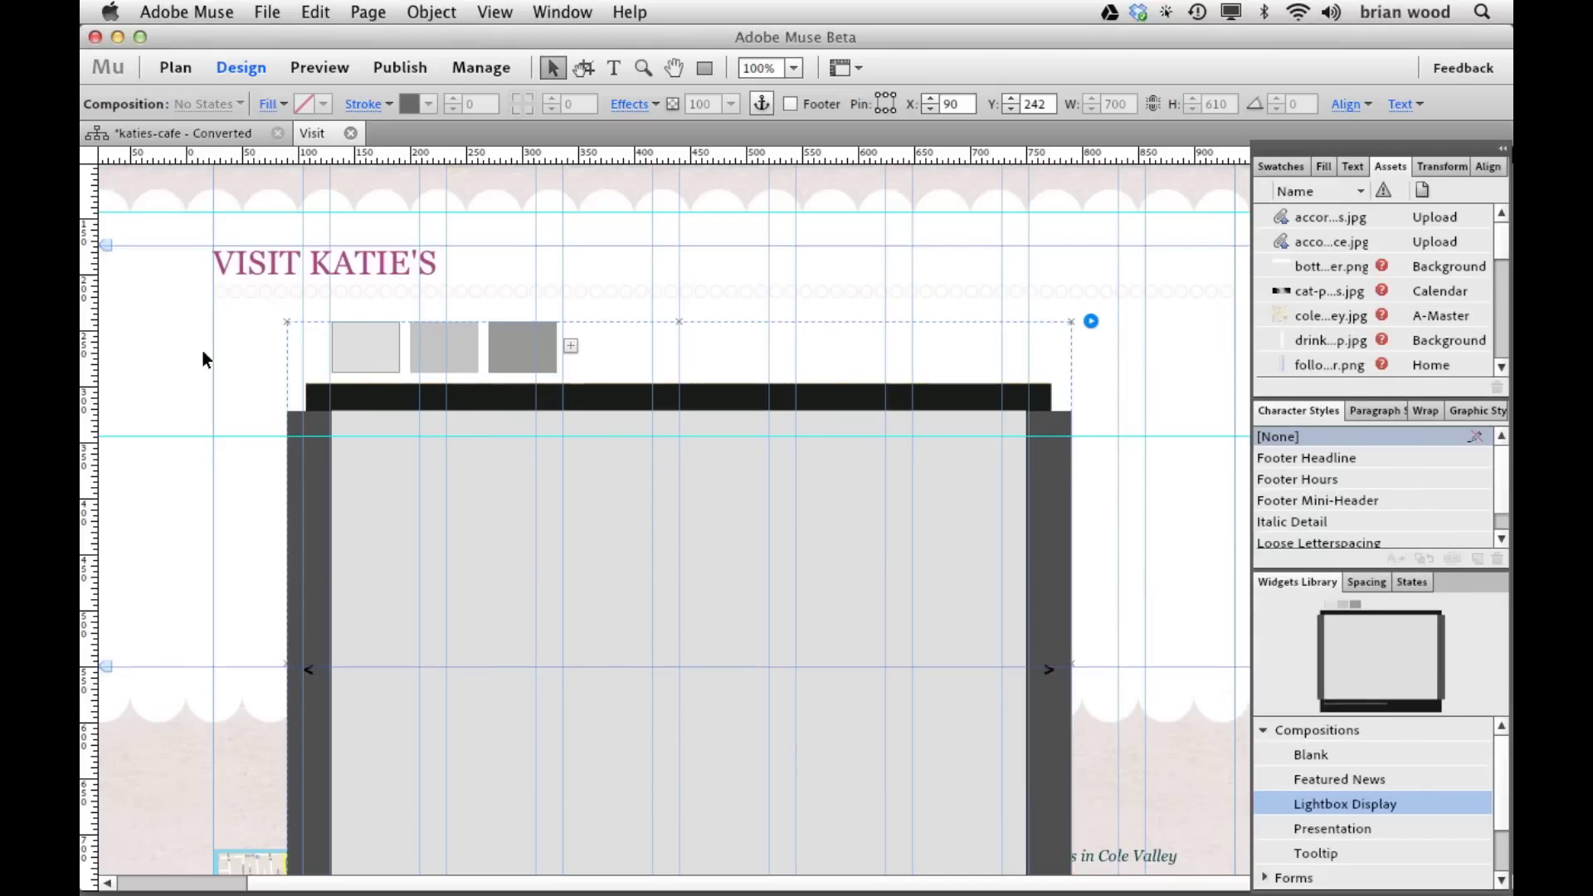
key("Delete")
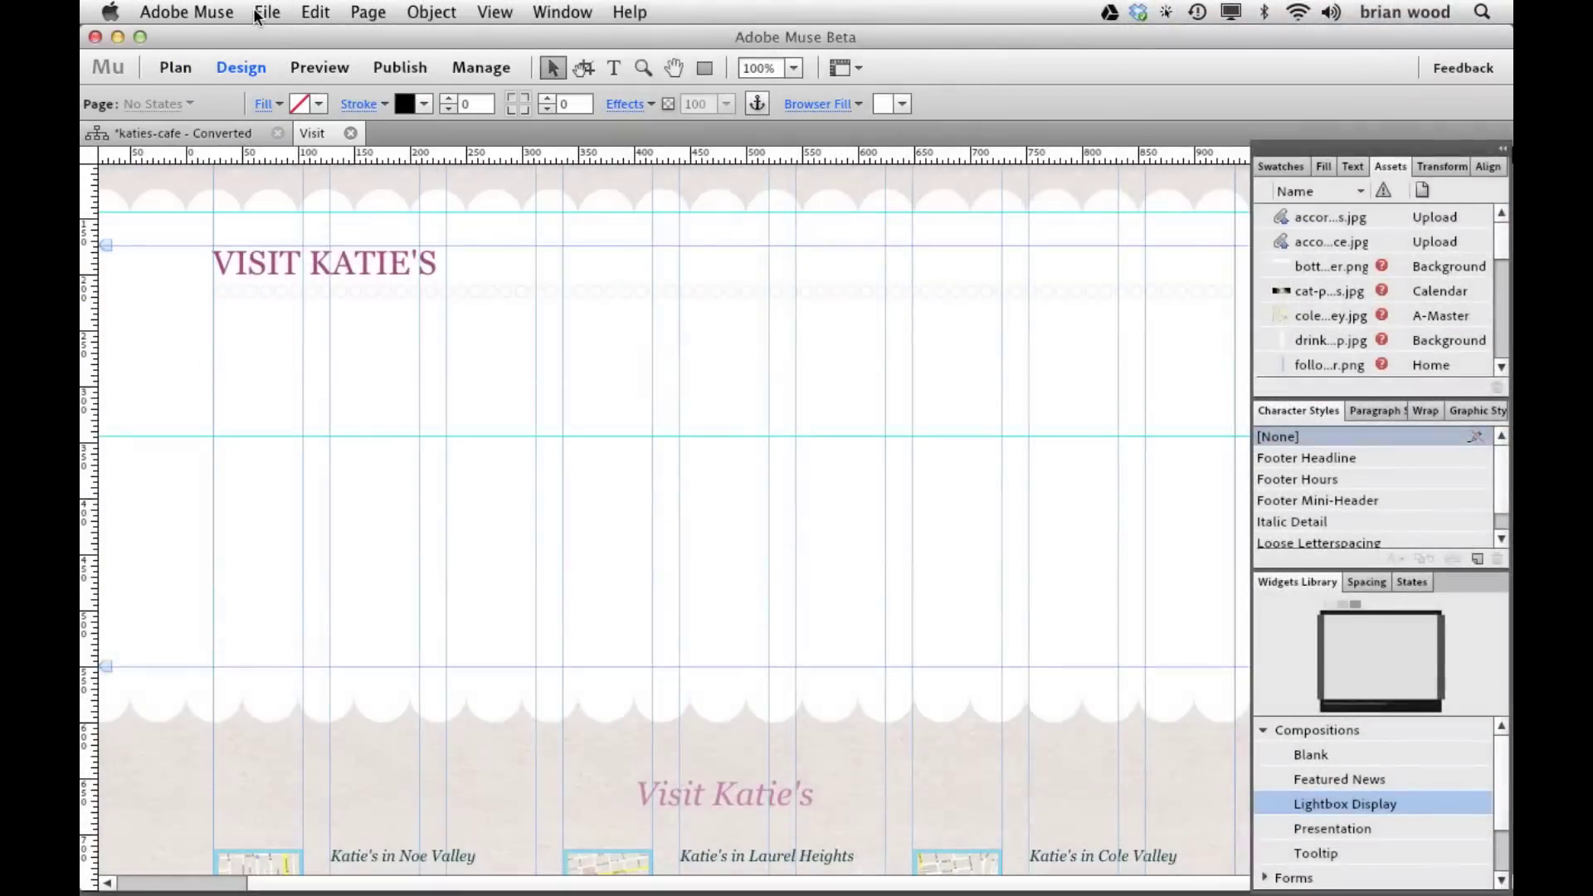
- Review the domain, host, login and upload settings for uploading the site to an FTP host, and cancel without uploading
left_click(266, 12)
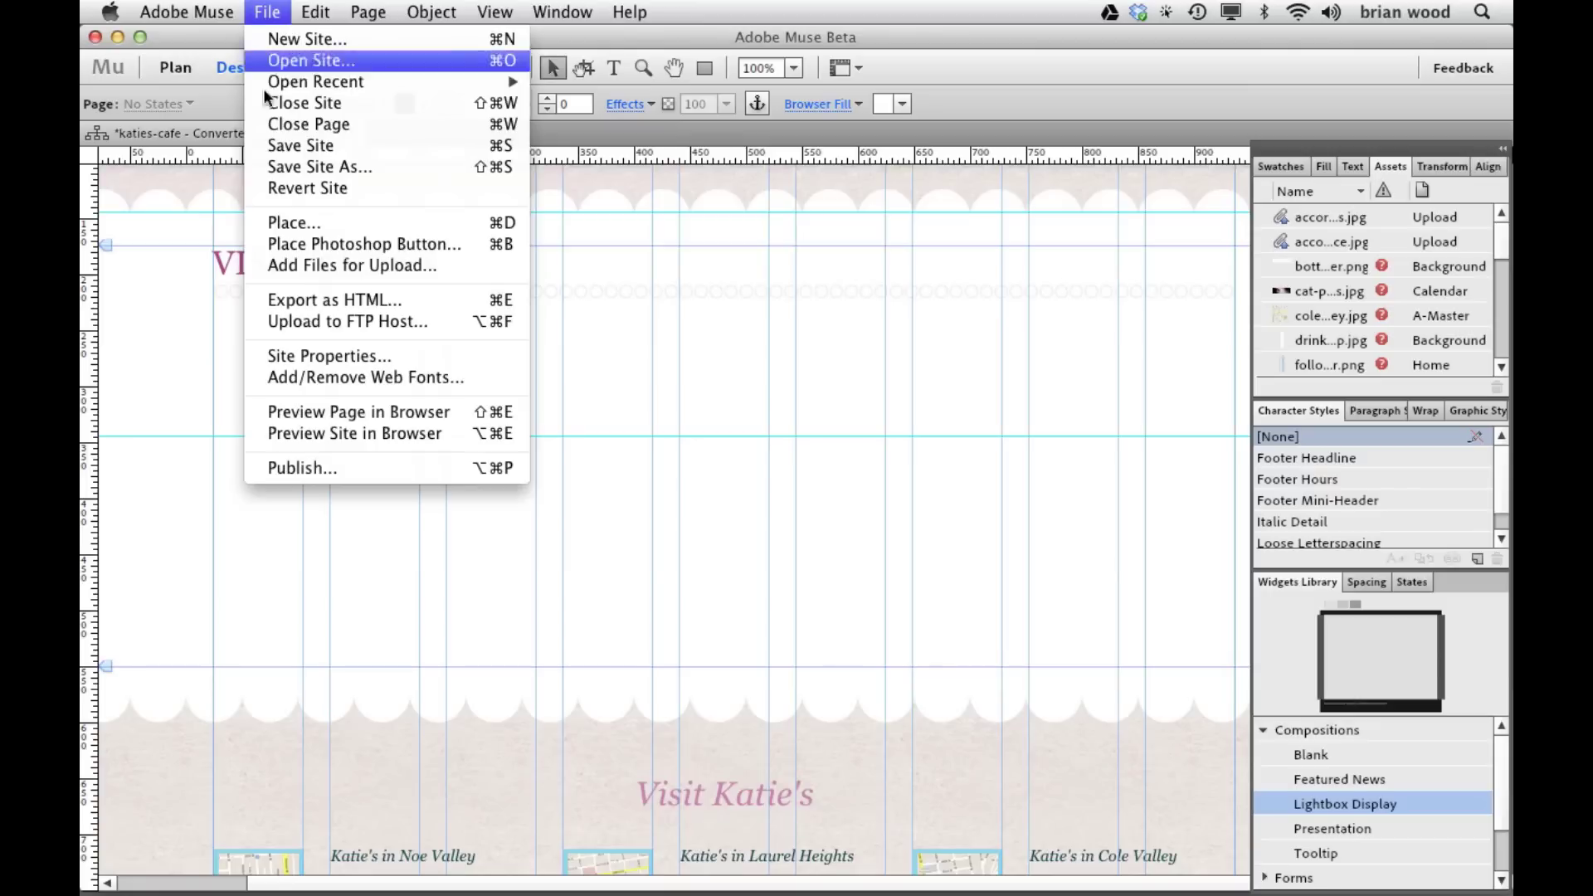
left_click(425, 322)
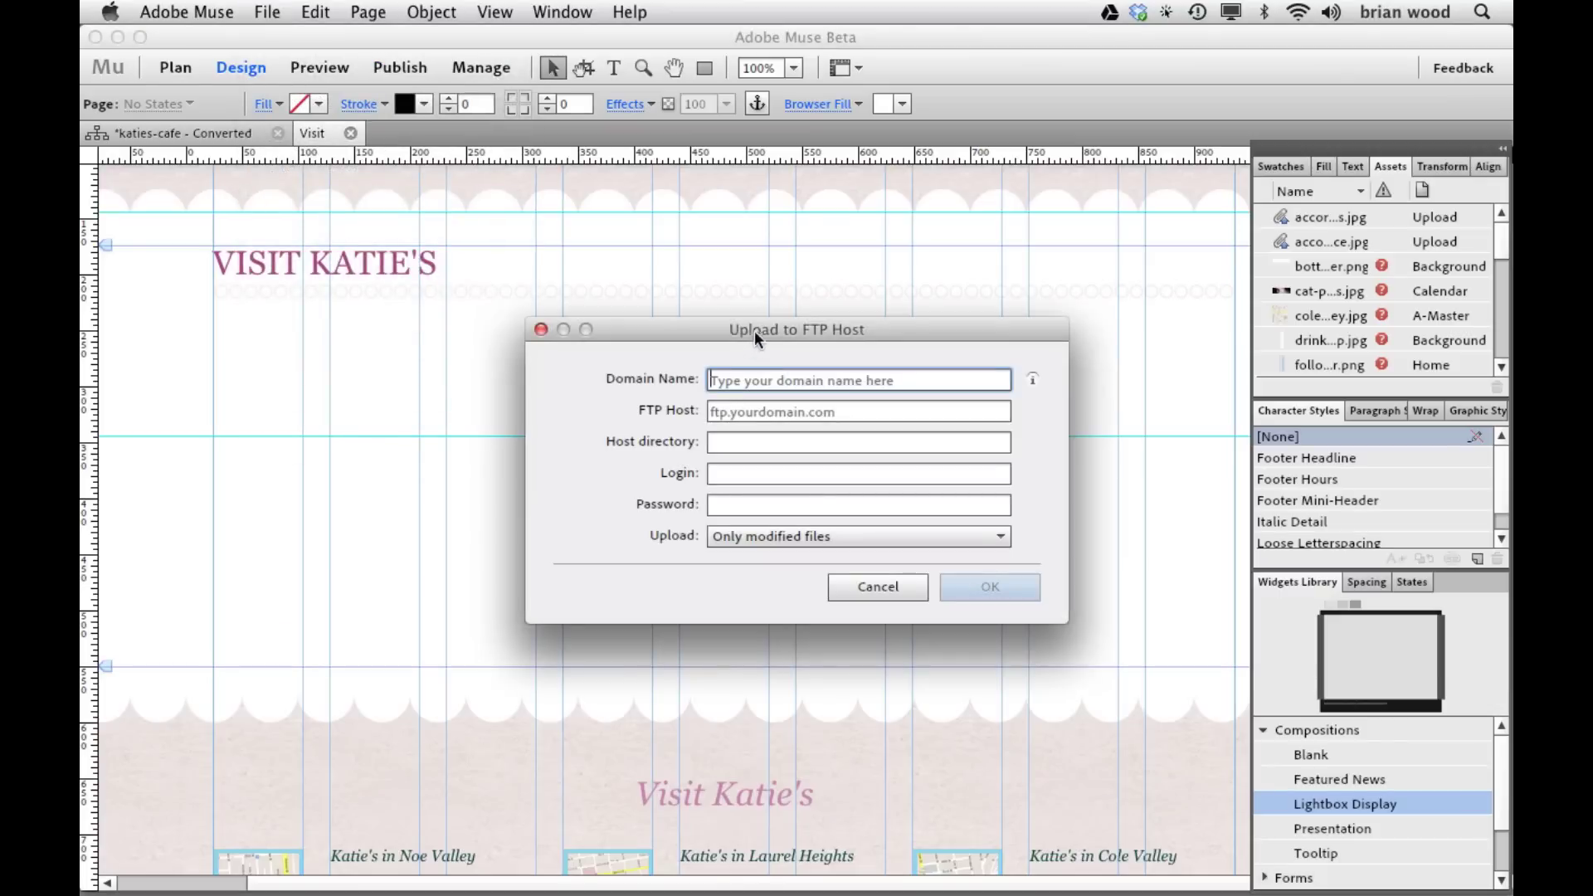
left_click_drag(732, 331, 692, 334)
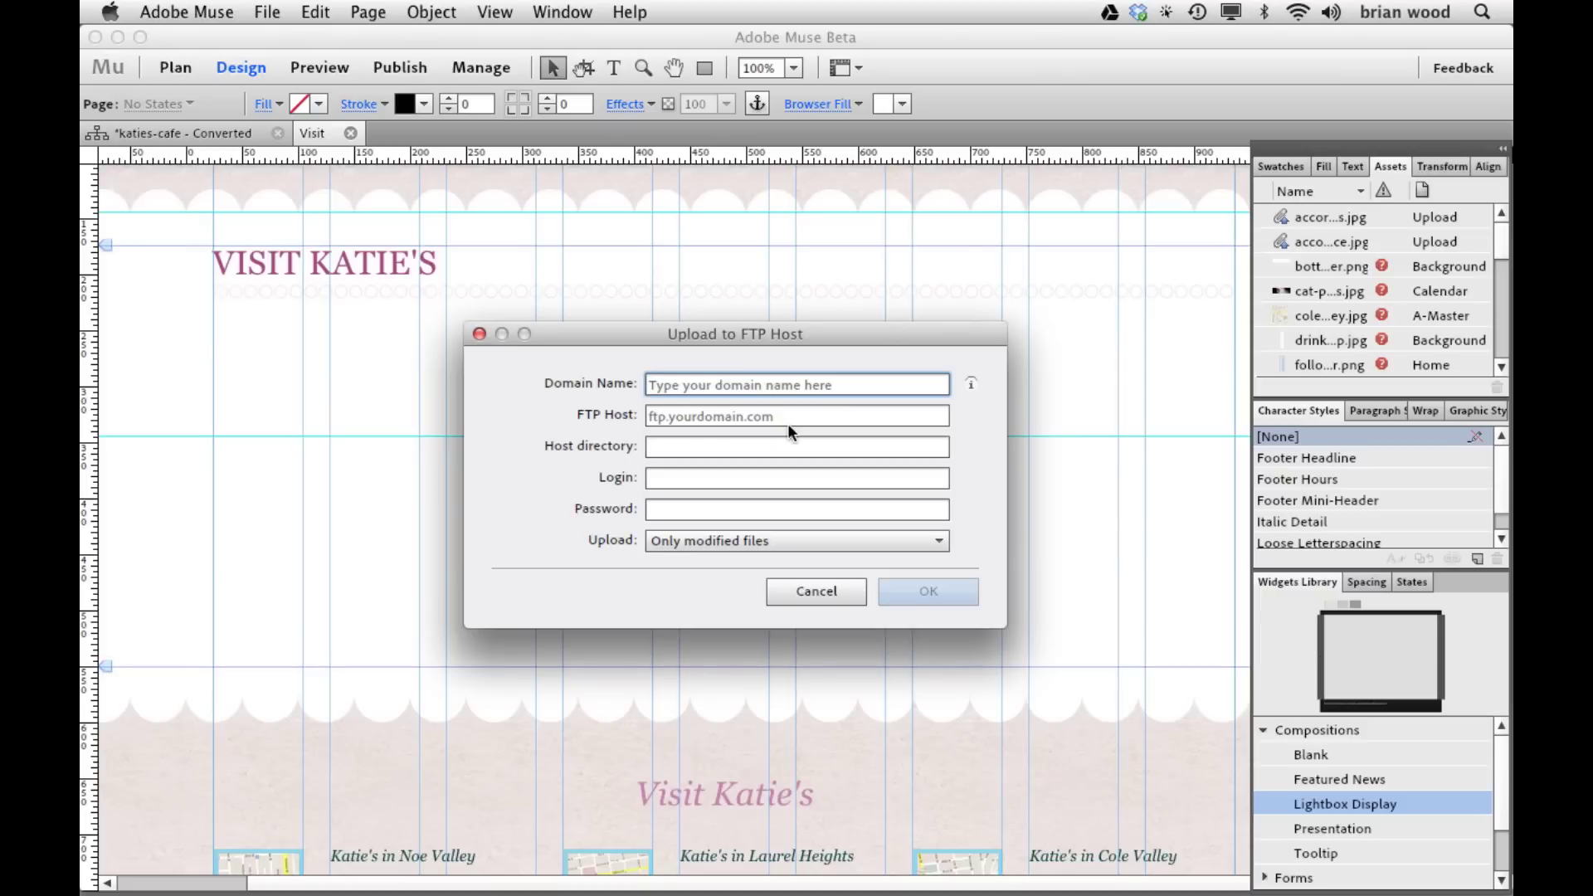
left_click(809, 593)
- Switch to Adobe Edge, open the recent file design.html, and preview its animation with the playhead ending at 0:02.500
mouse_move(759, 884)
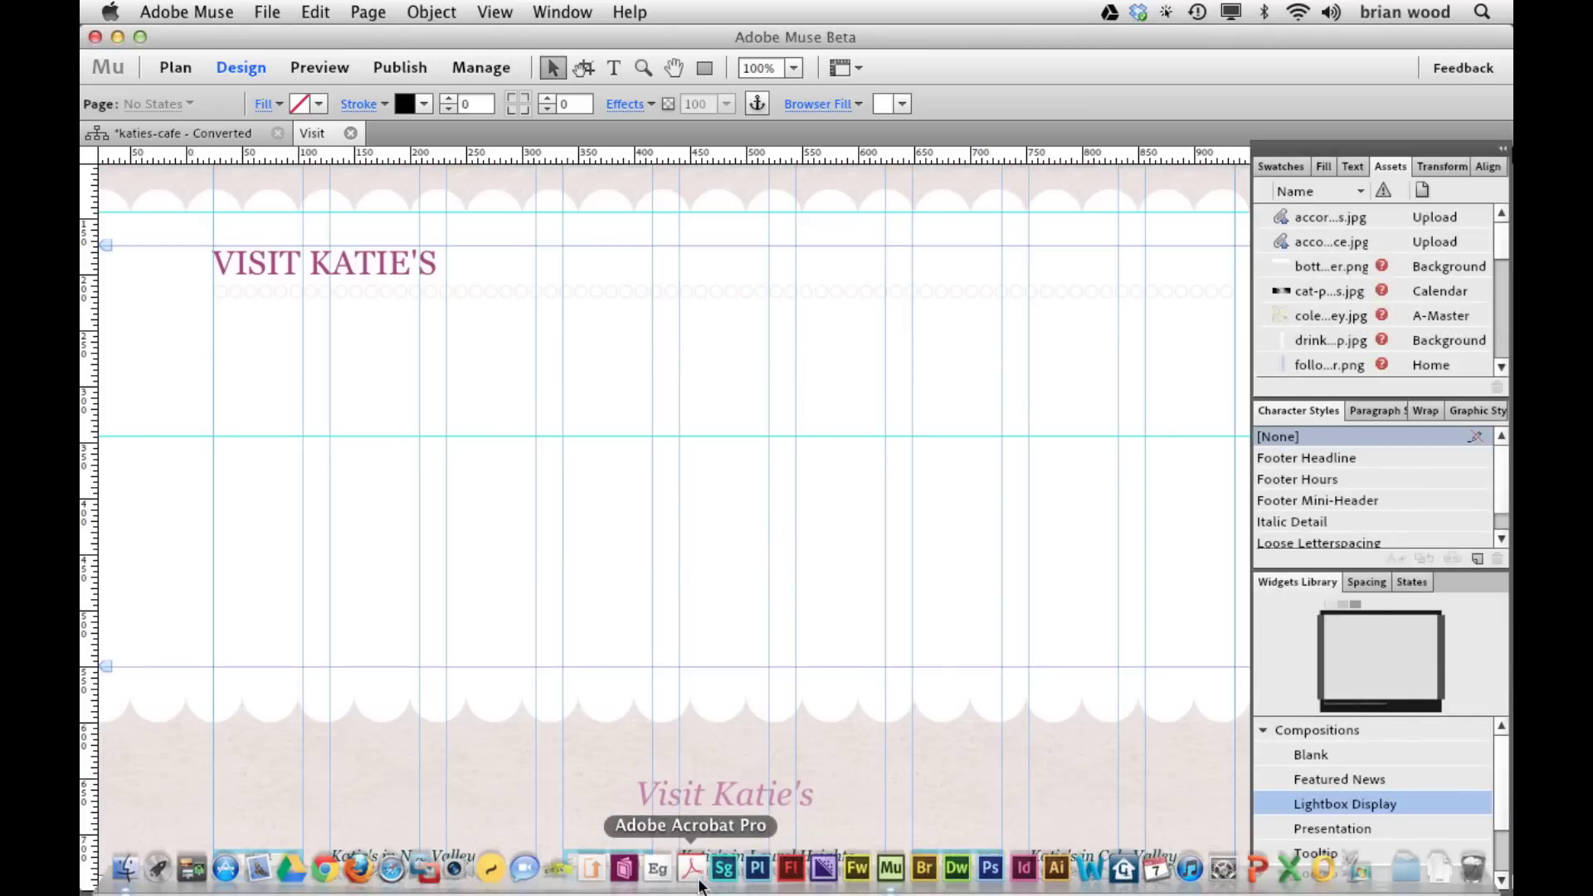
left_click(658, 870)
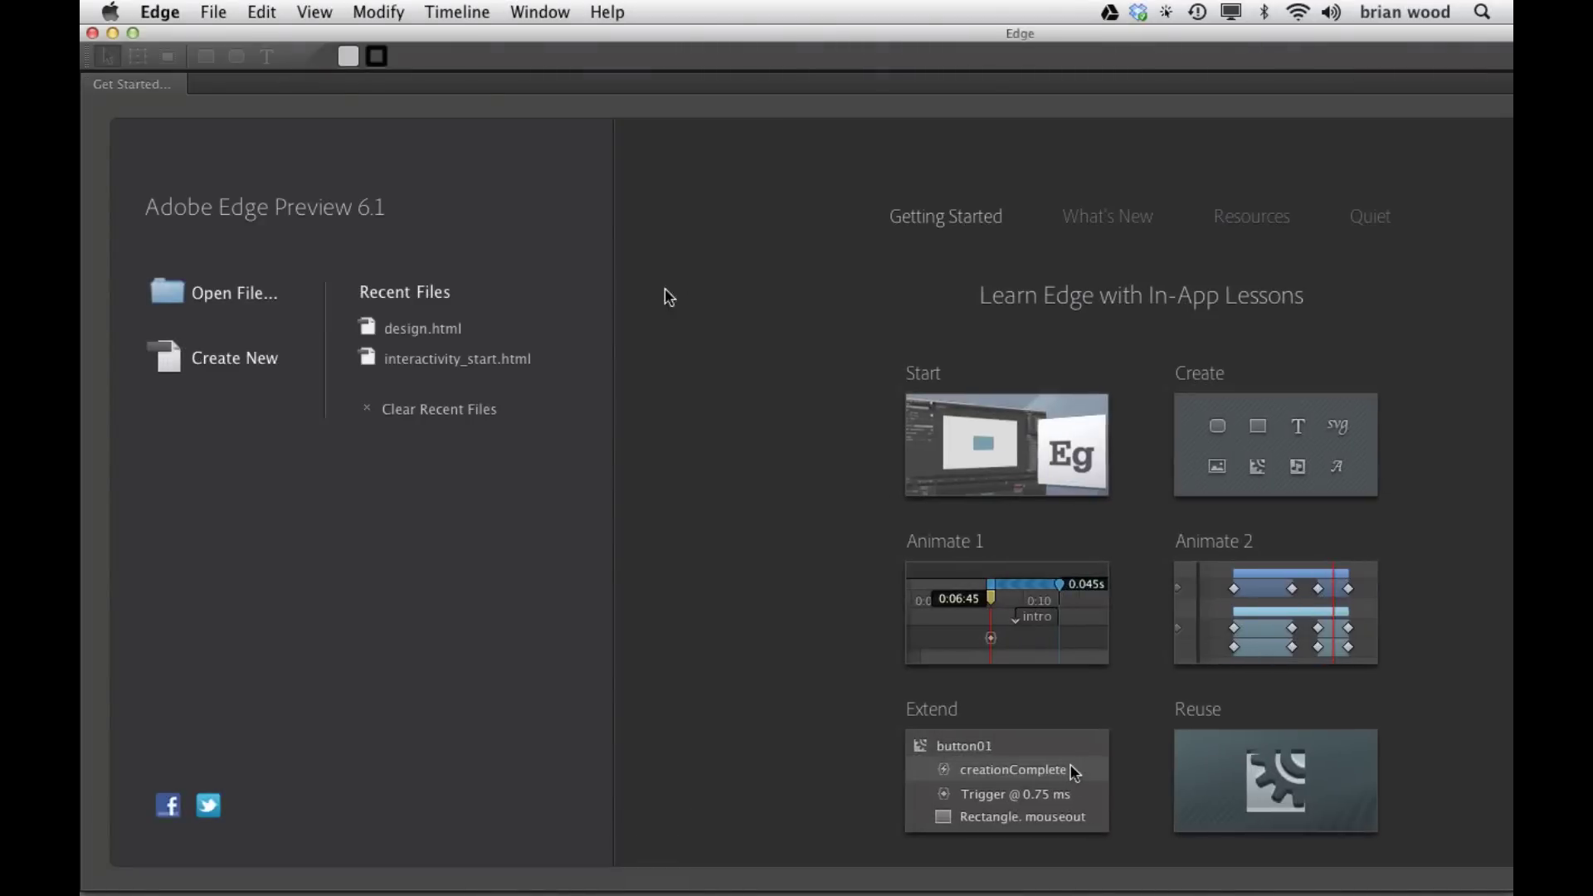
left_click(414, 330)
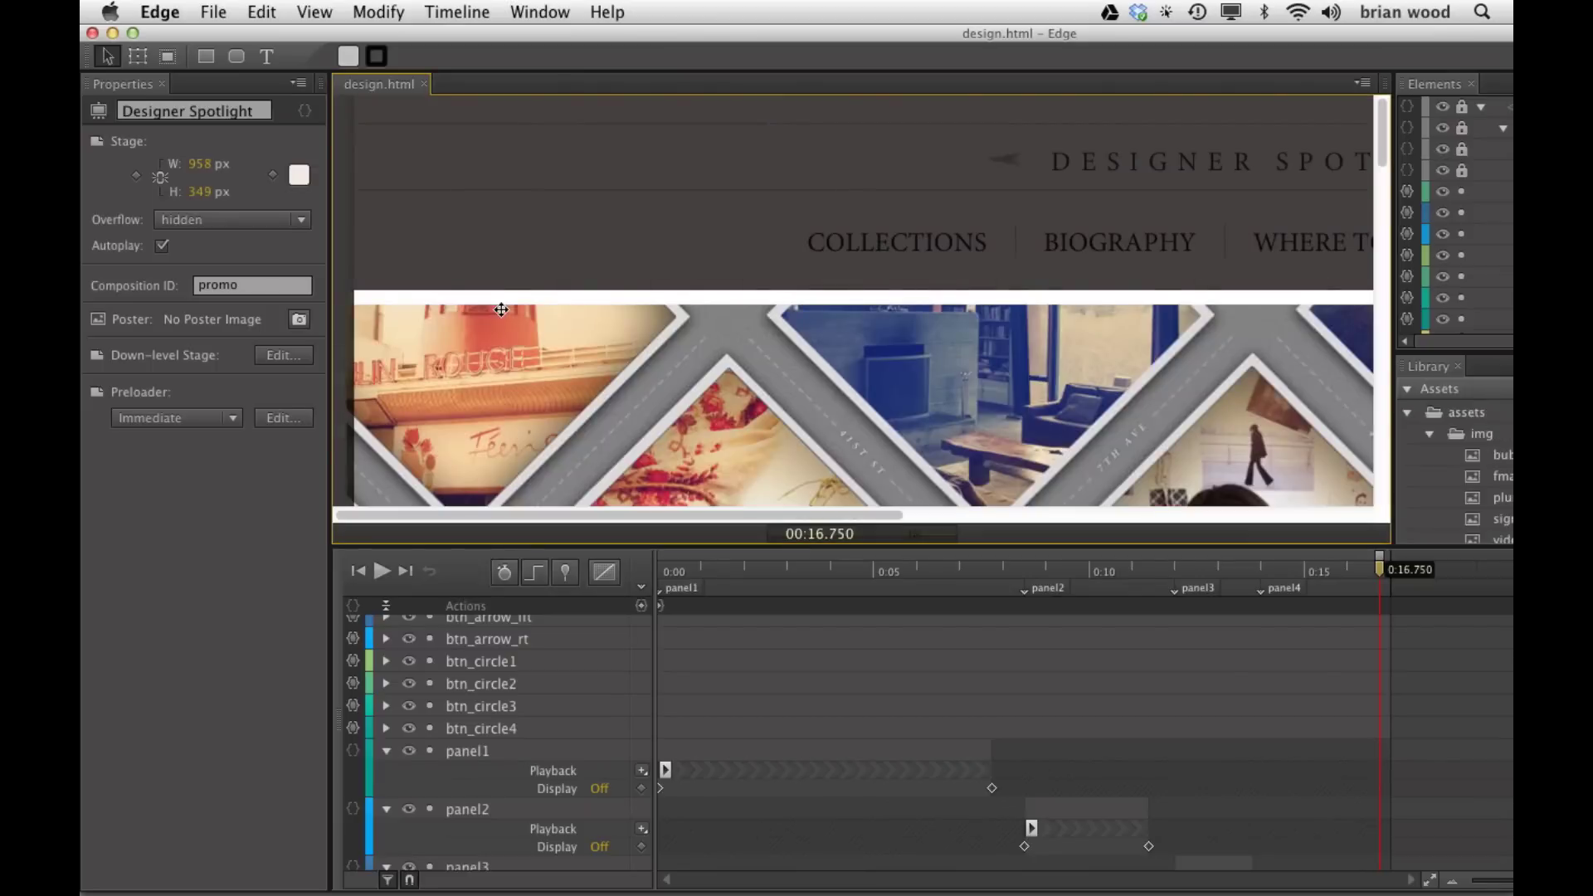
key("space")
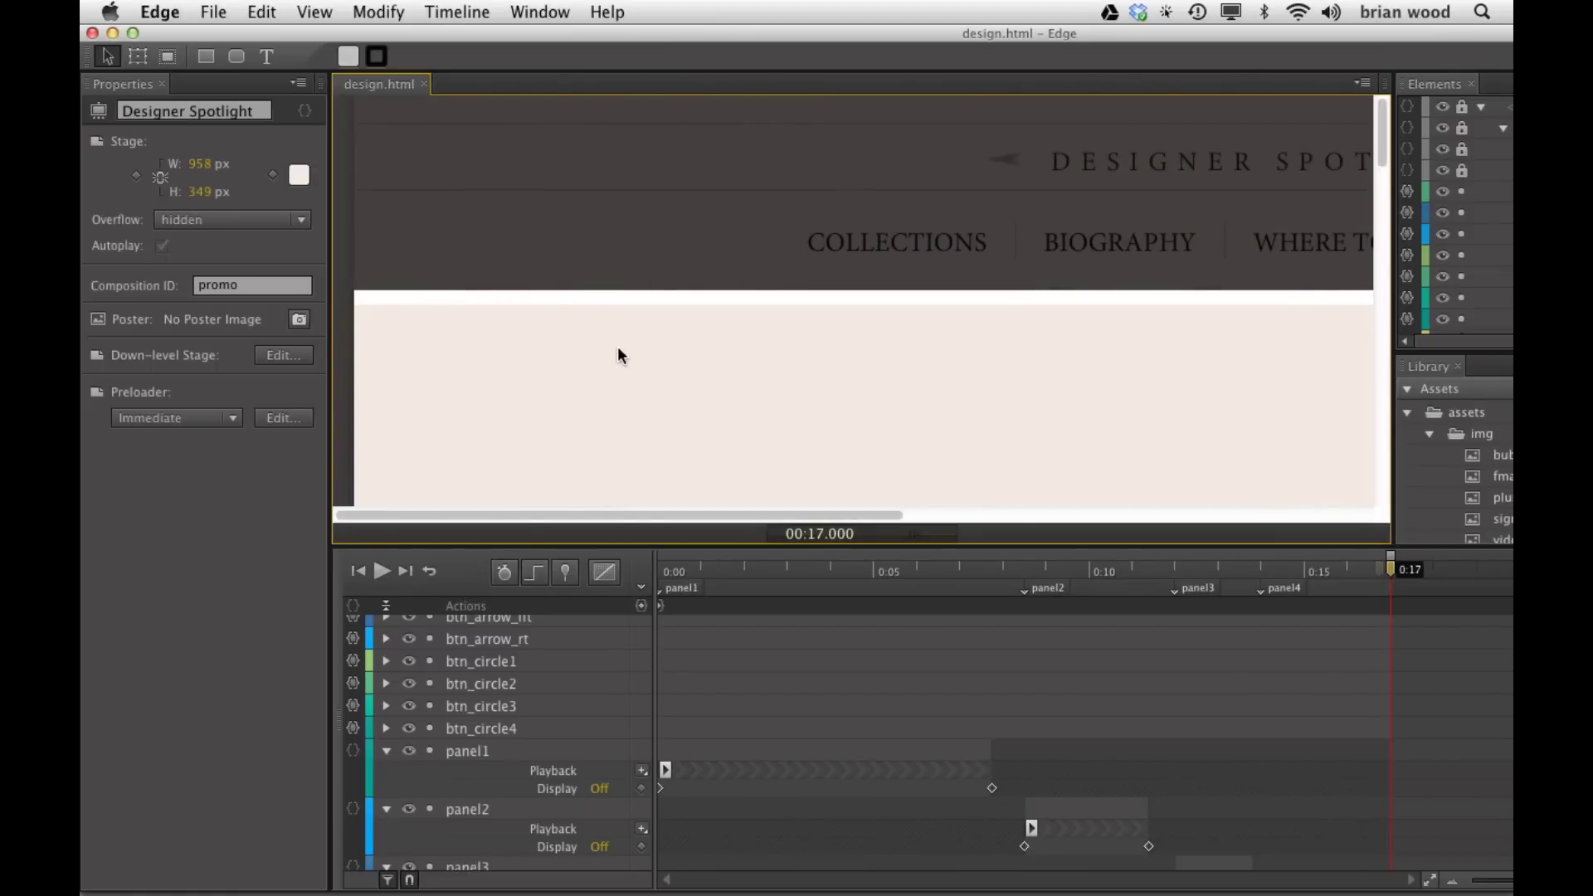
left_click(692, 571)
left_click_drag(694, 572, 763, 573)
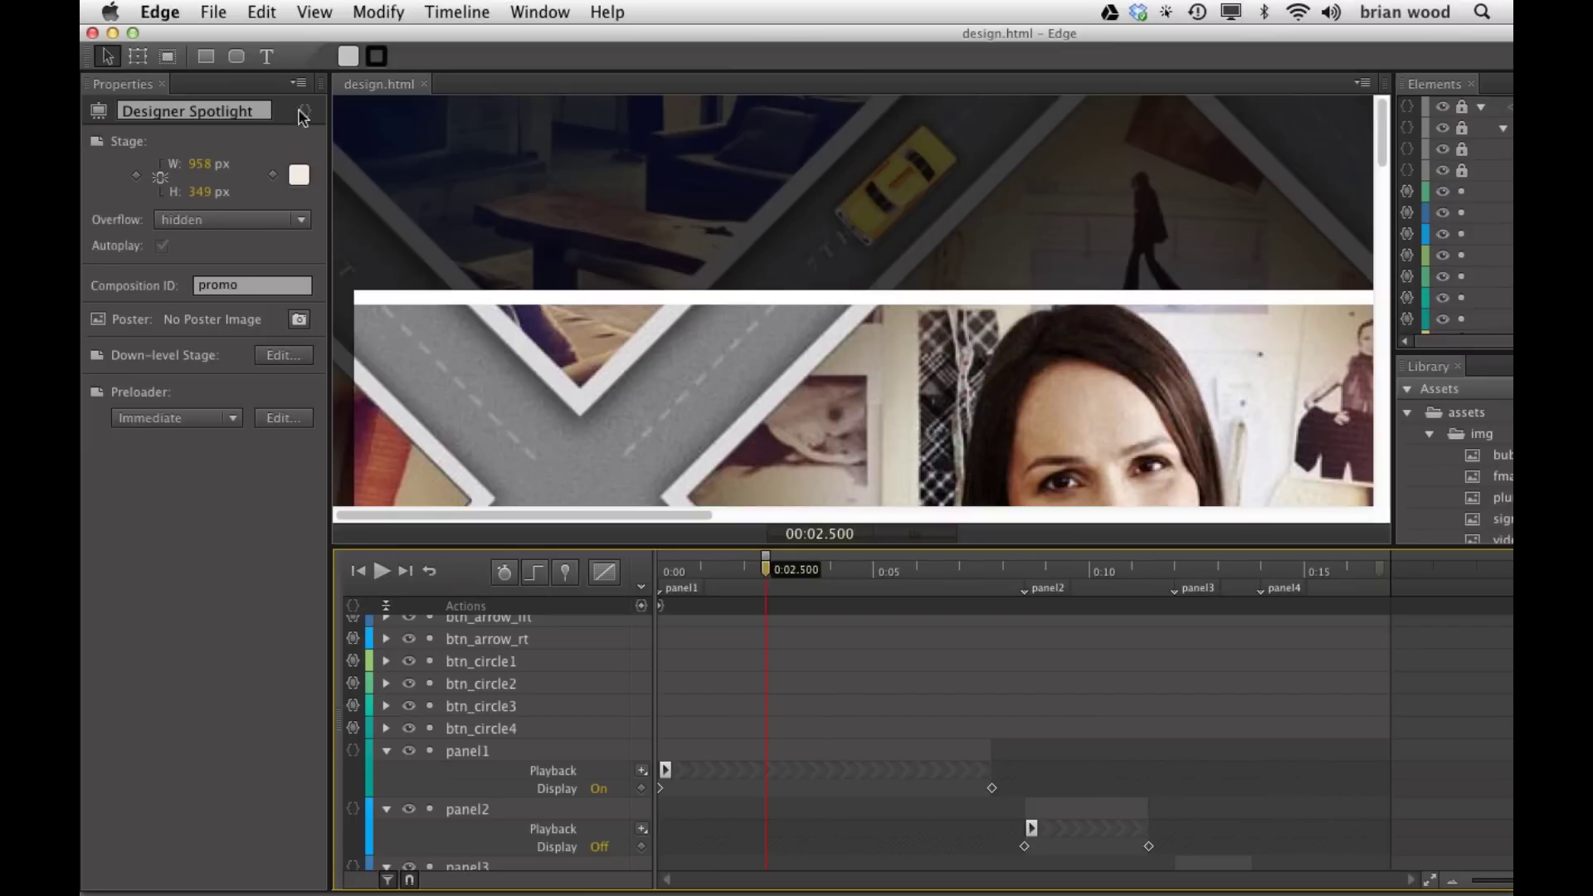
- Make InDesign / DPS the only publish target in the publish settings of design.html, with Web turned off
left_click(214, 13)
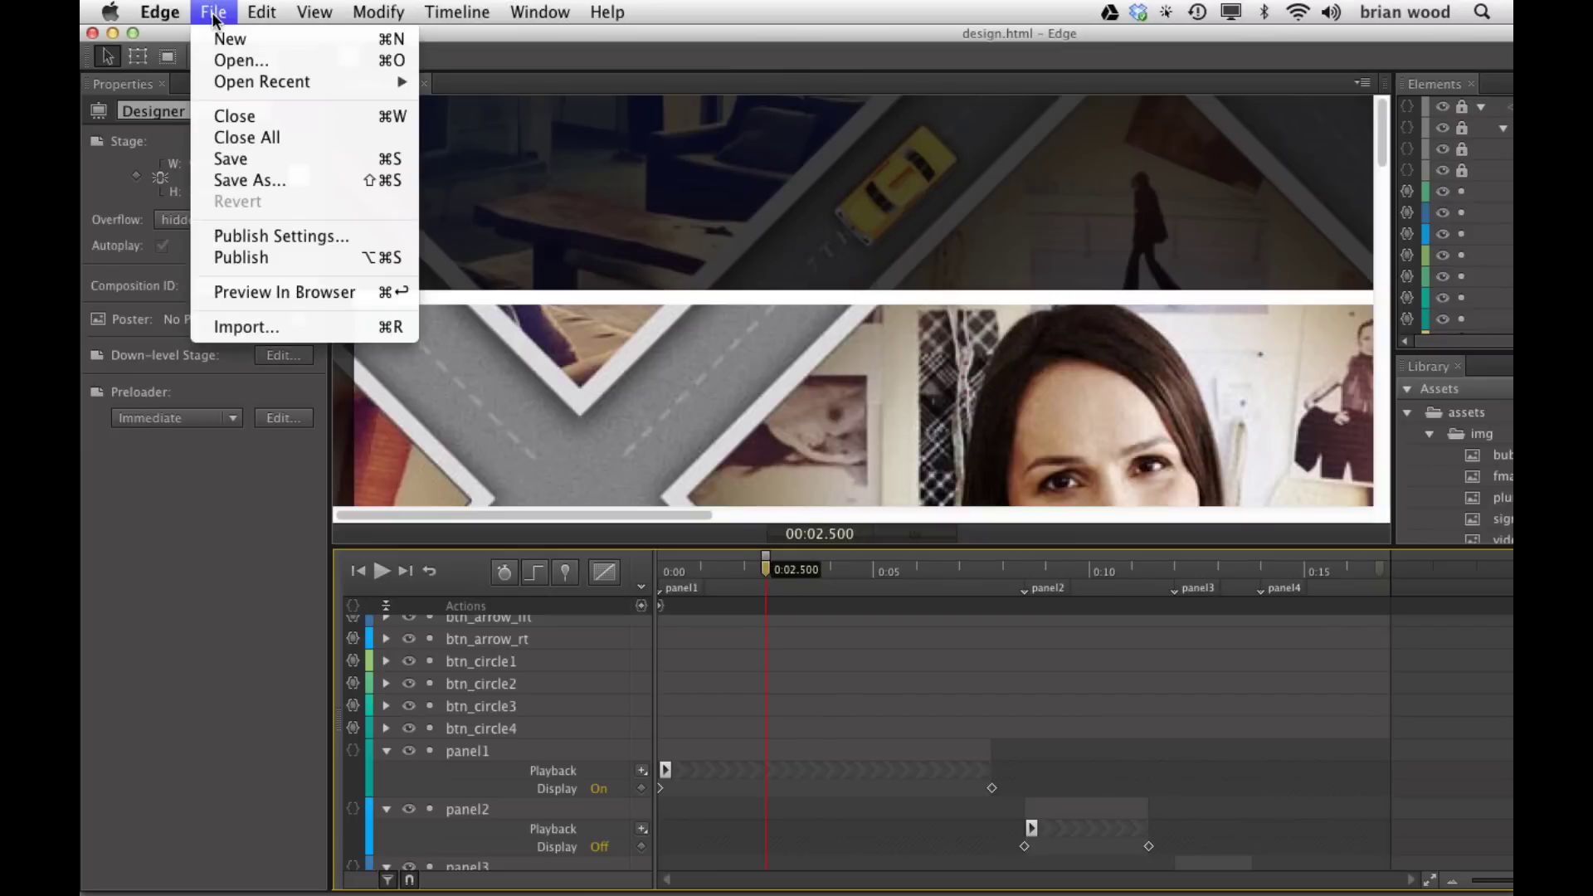
left_click(282, 235)
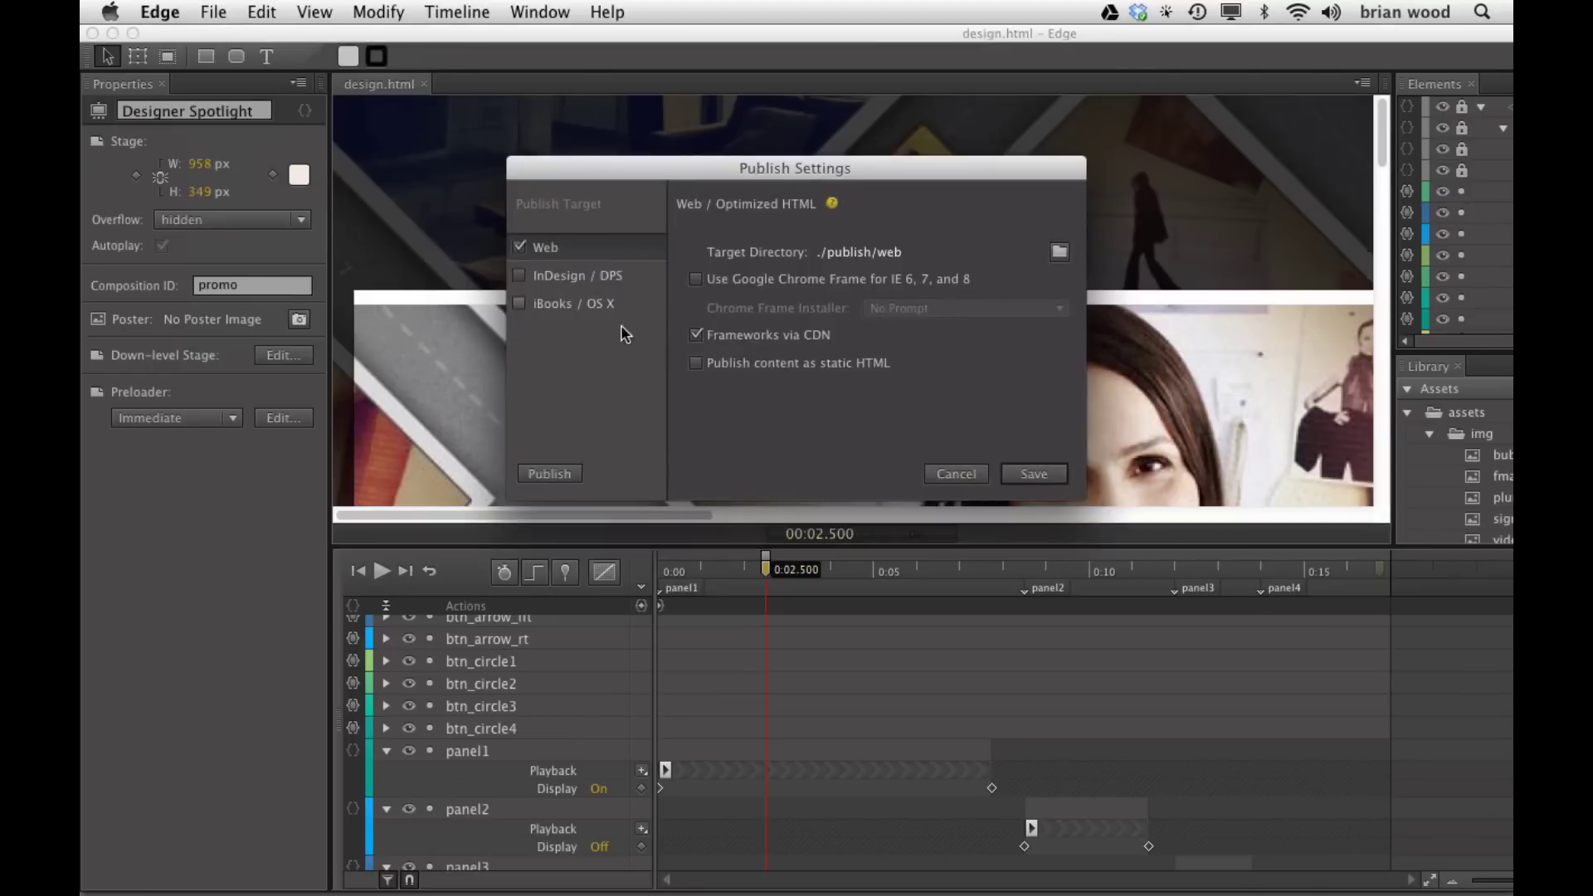
left_click(604, 282)
left_click(519, 248)
left_click(569, 284)
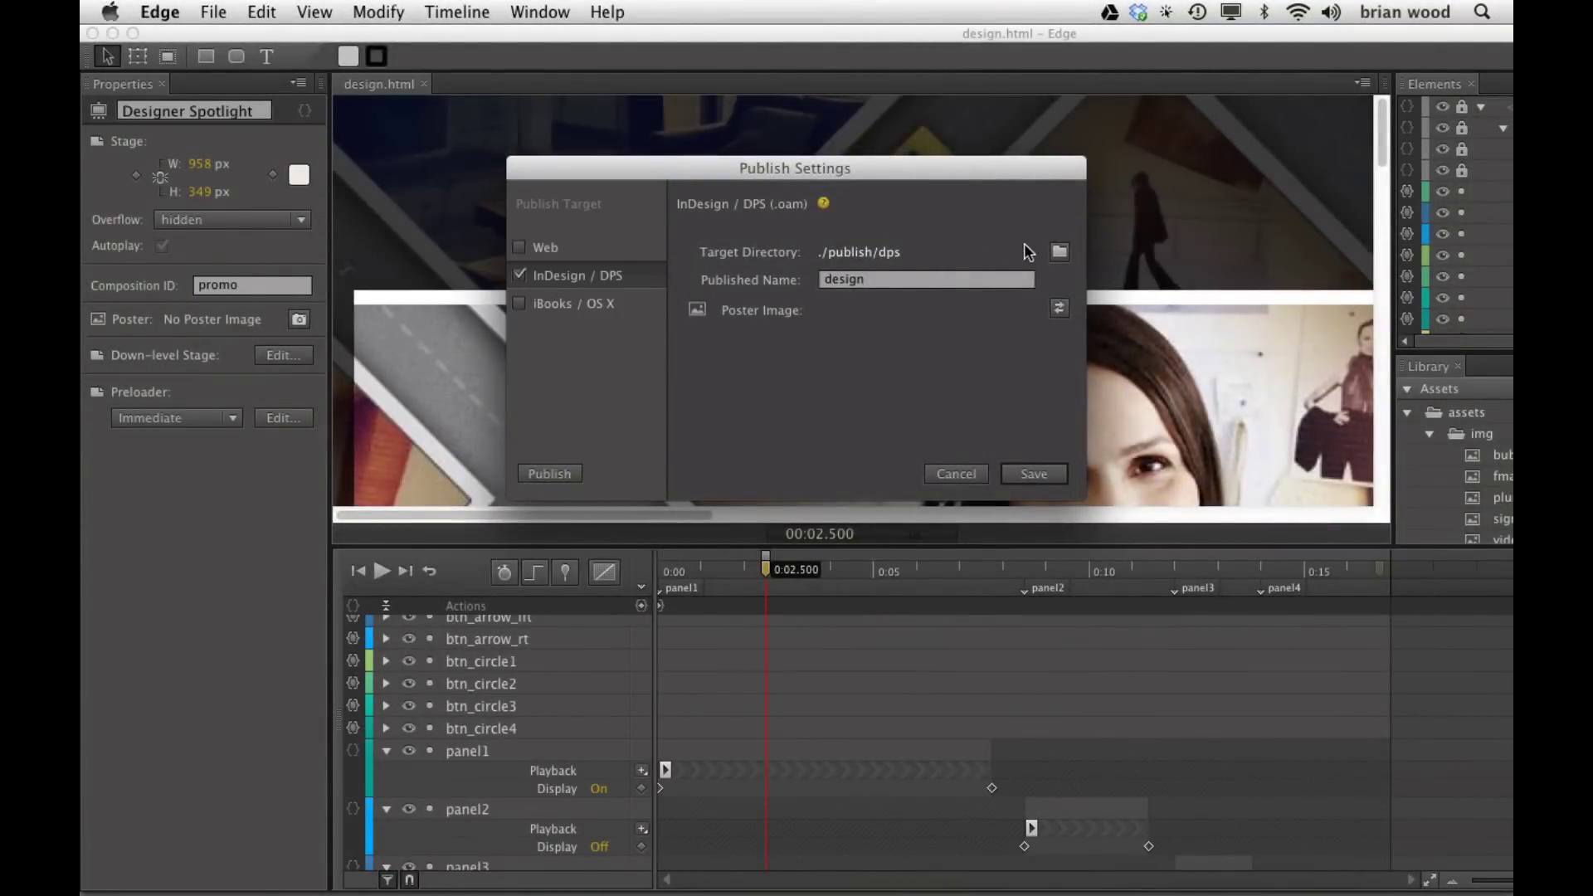
- Set the InDesign / DPS target directory to the Desktop and save the publish settings
left_click(1059, 252)
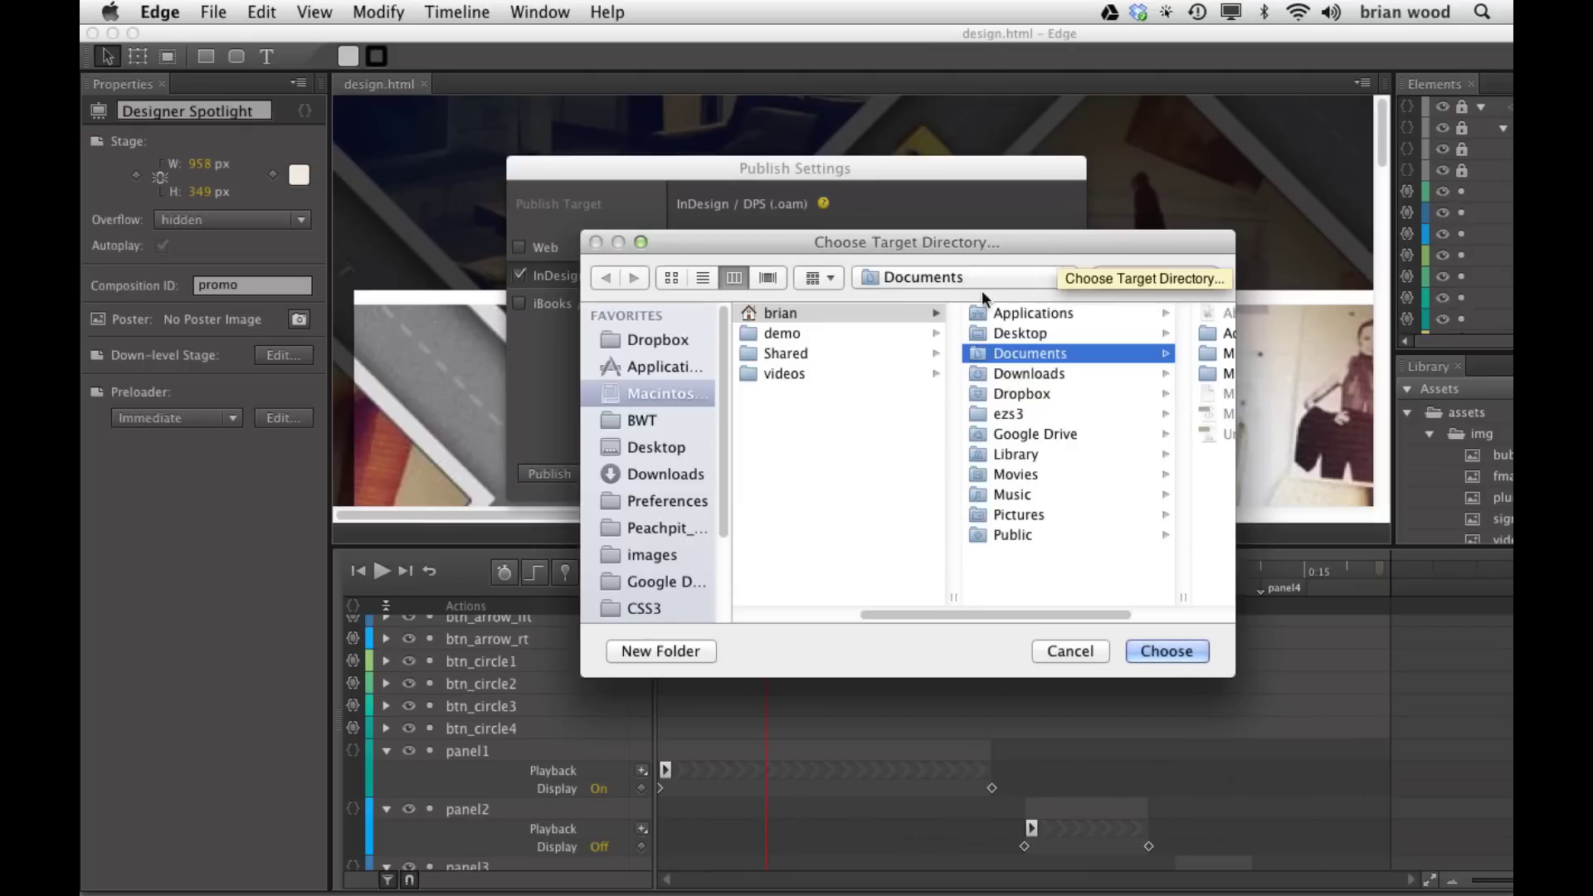
left_click(621, 427)
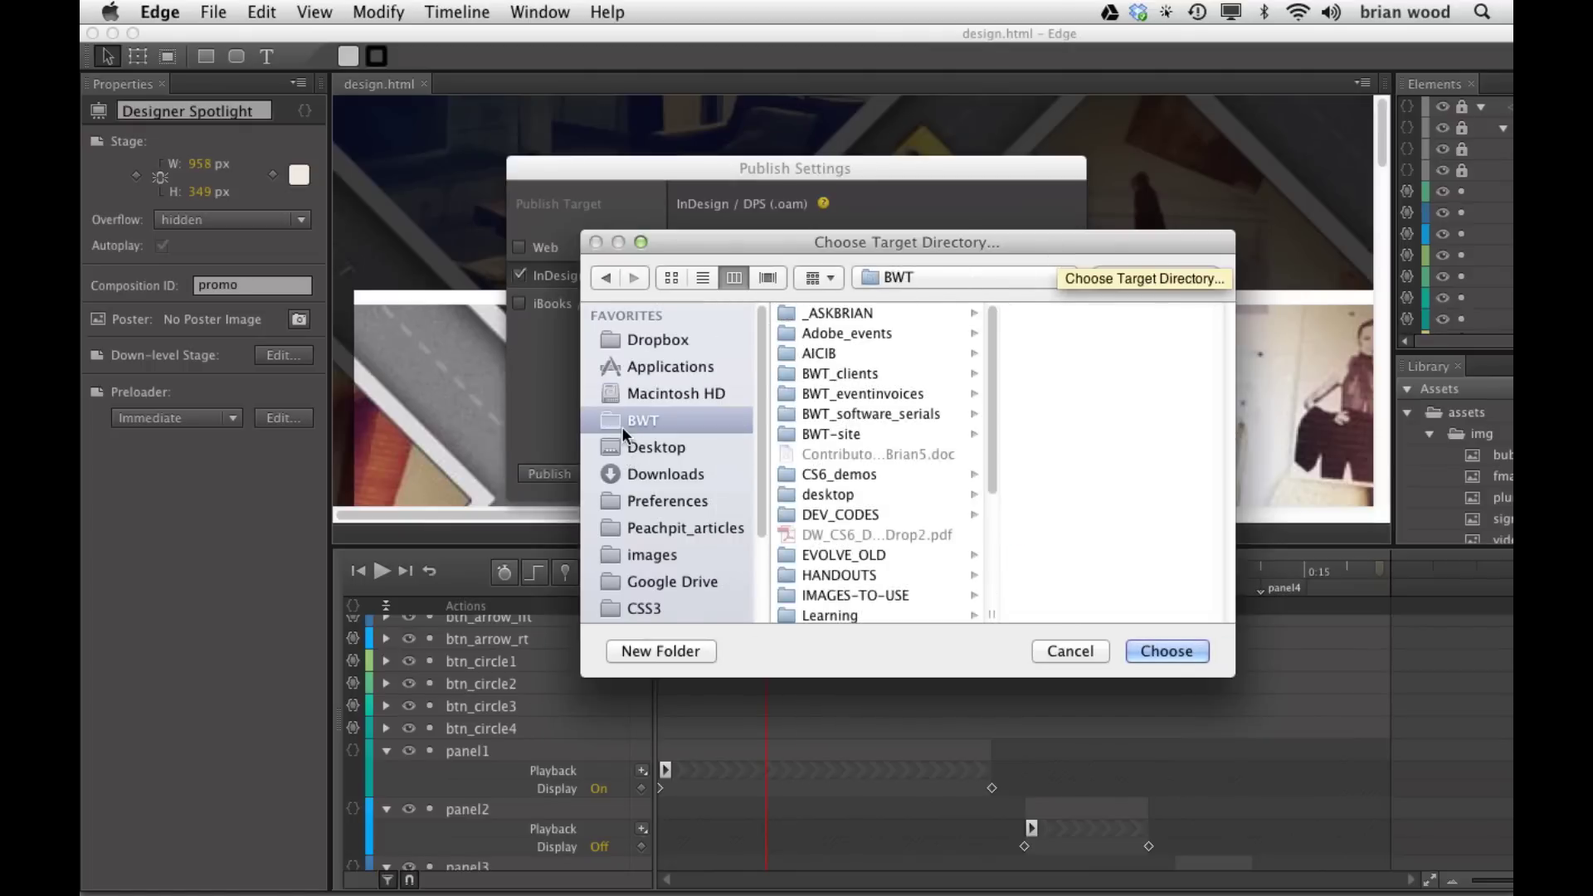
left_click(622, 442)
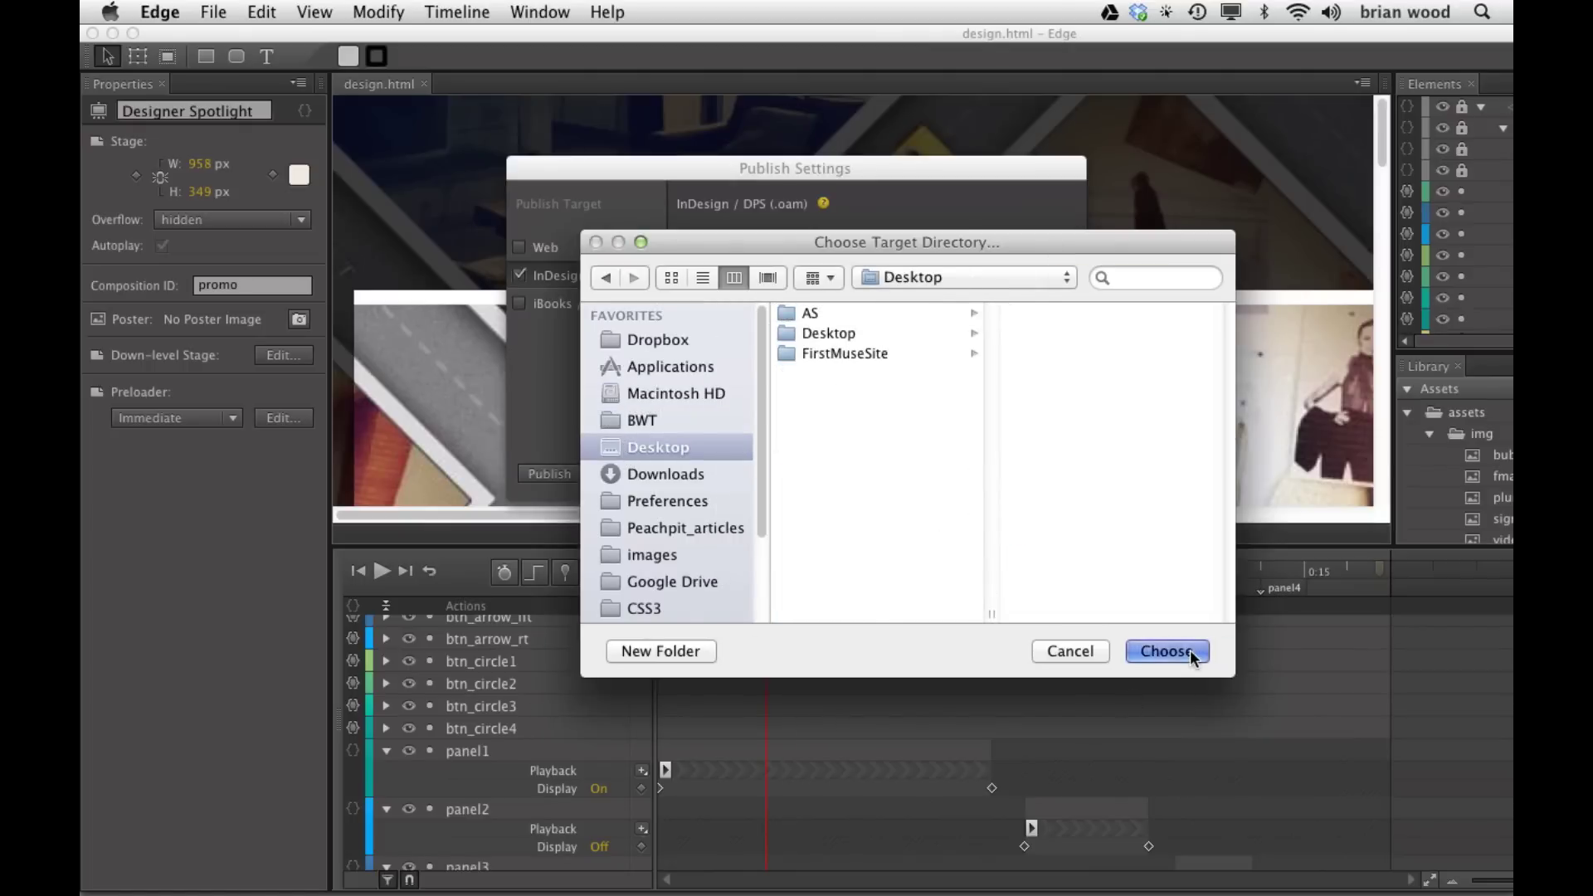
left_click(1189, 651)
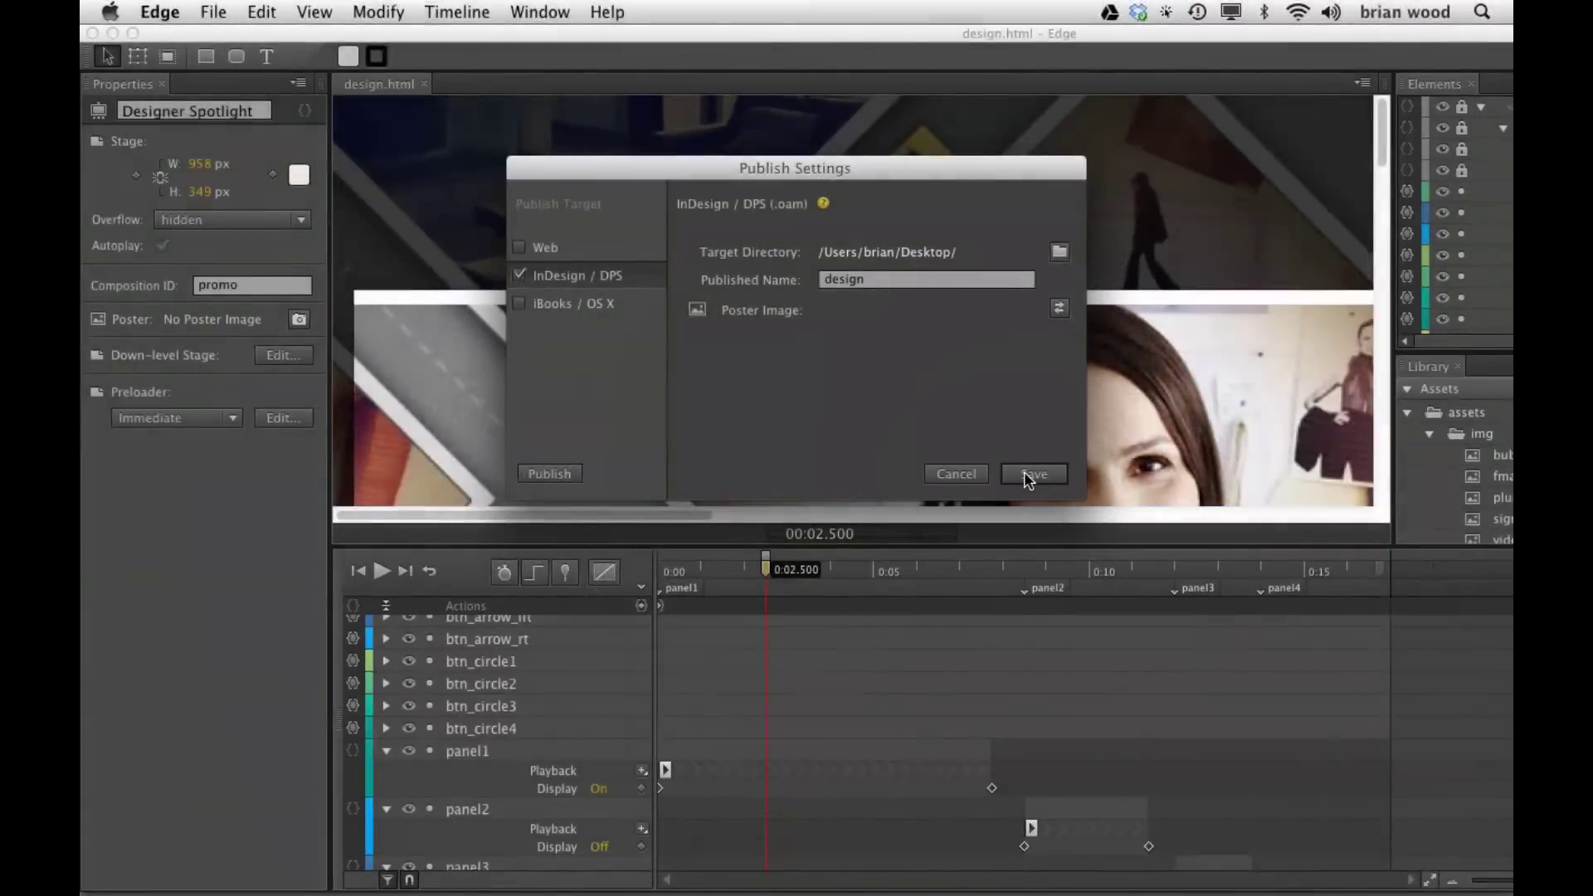
left_click(1052, 481)
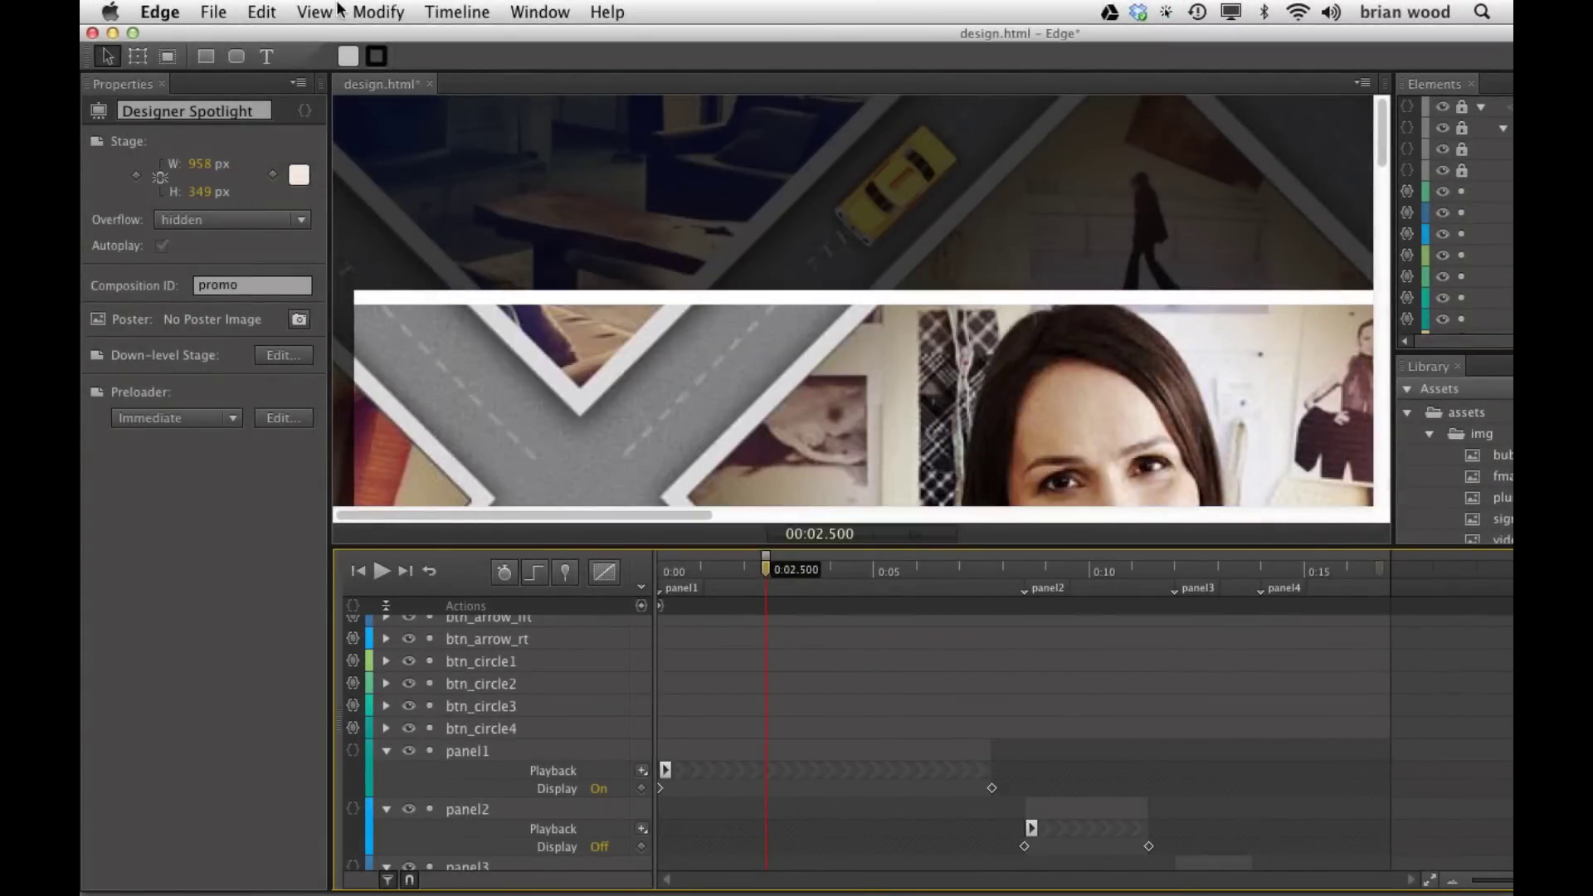
- Publish the design.html animation with its saved publish settings and switch back to Adobe Muse
left_click(218, 15)
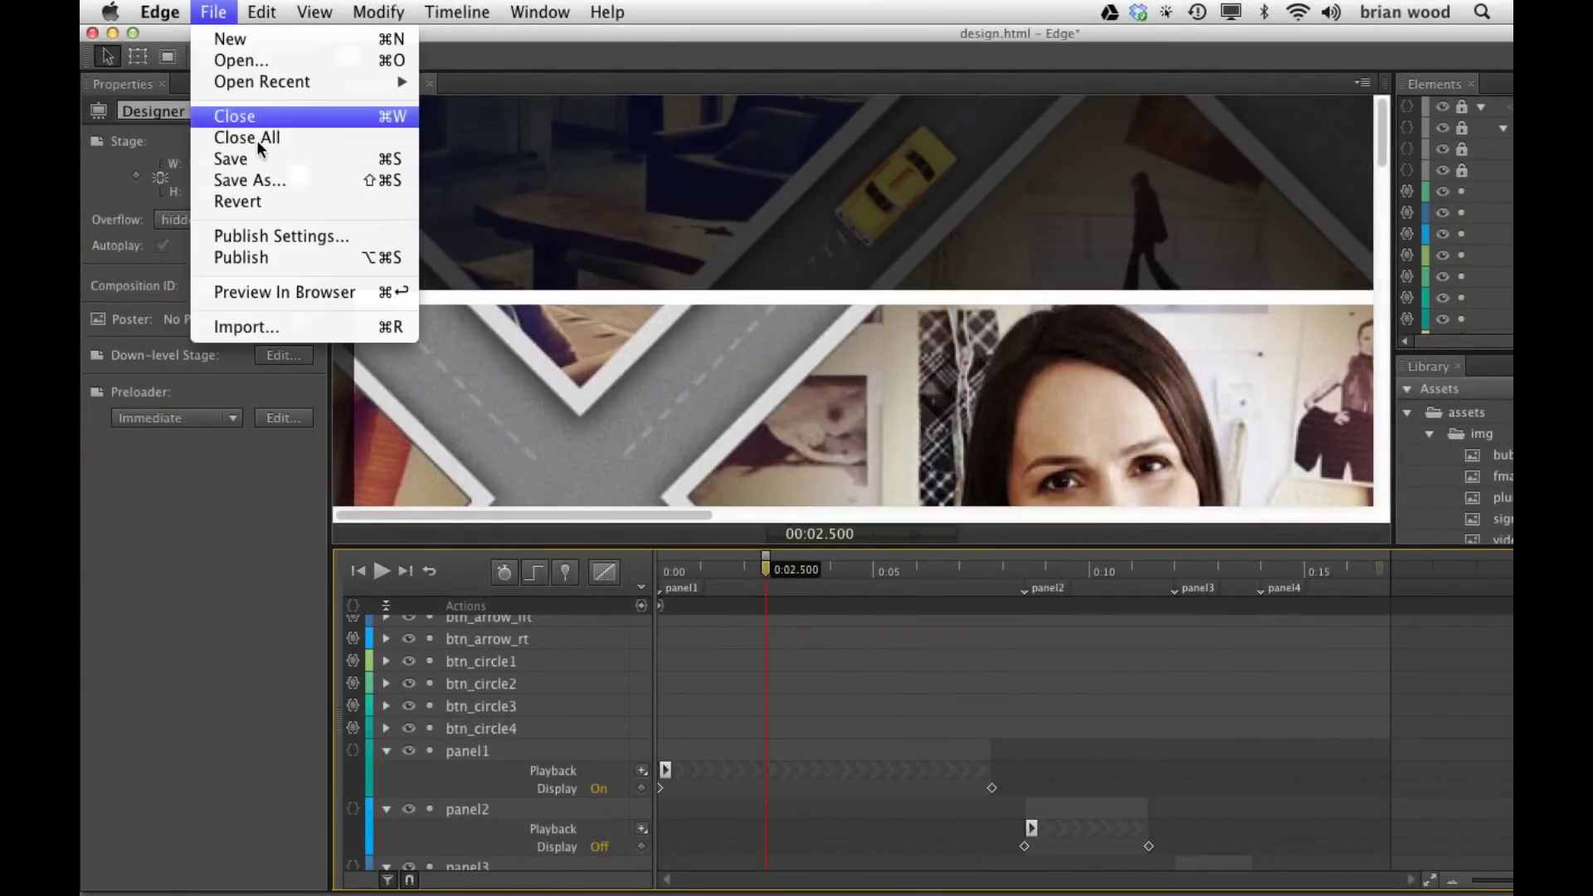
left_click(267, 255)
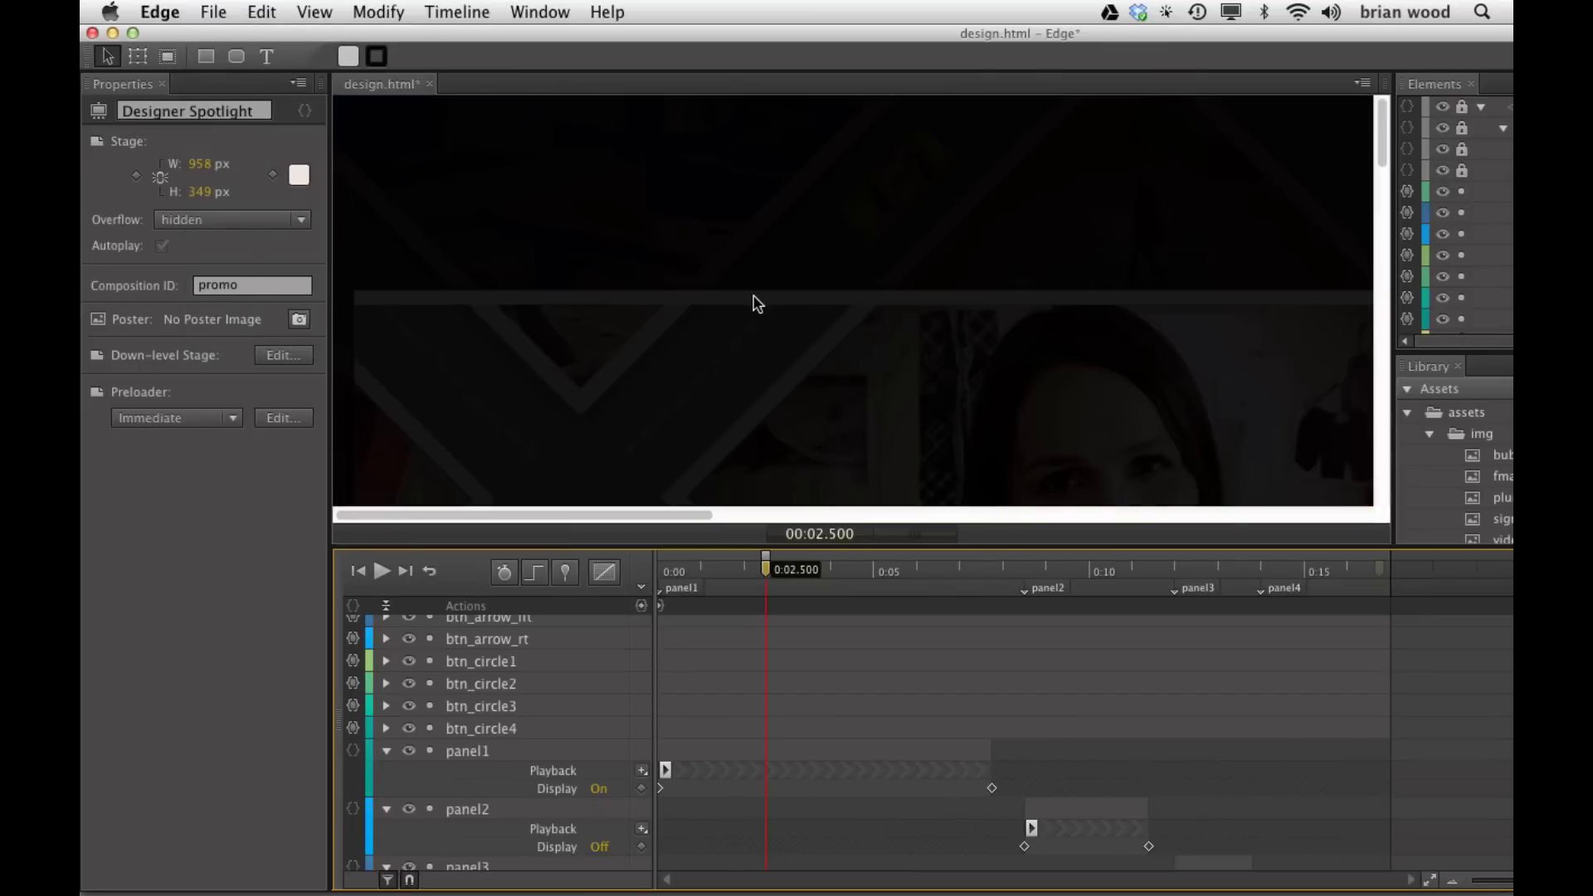
key("super+Tab")
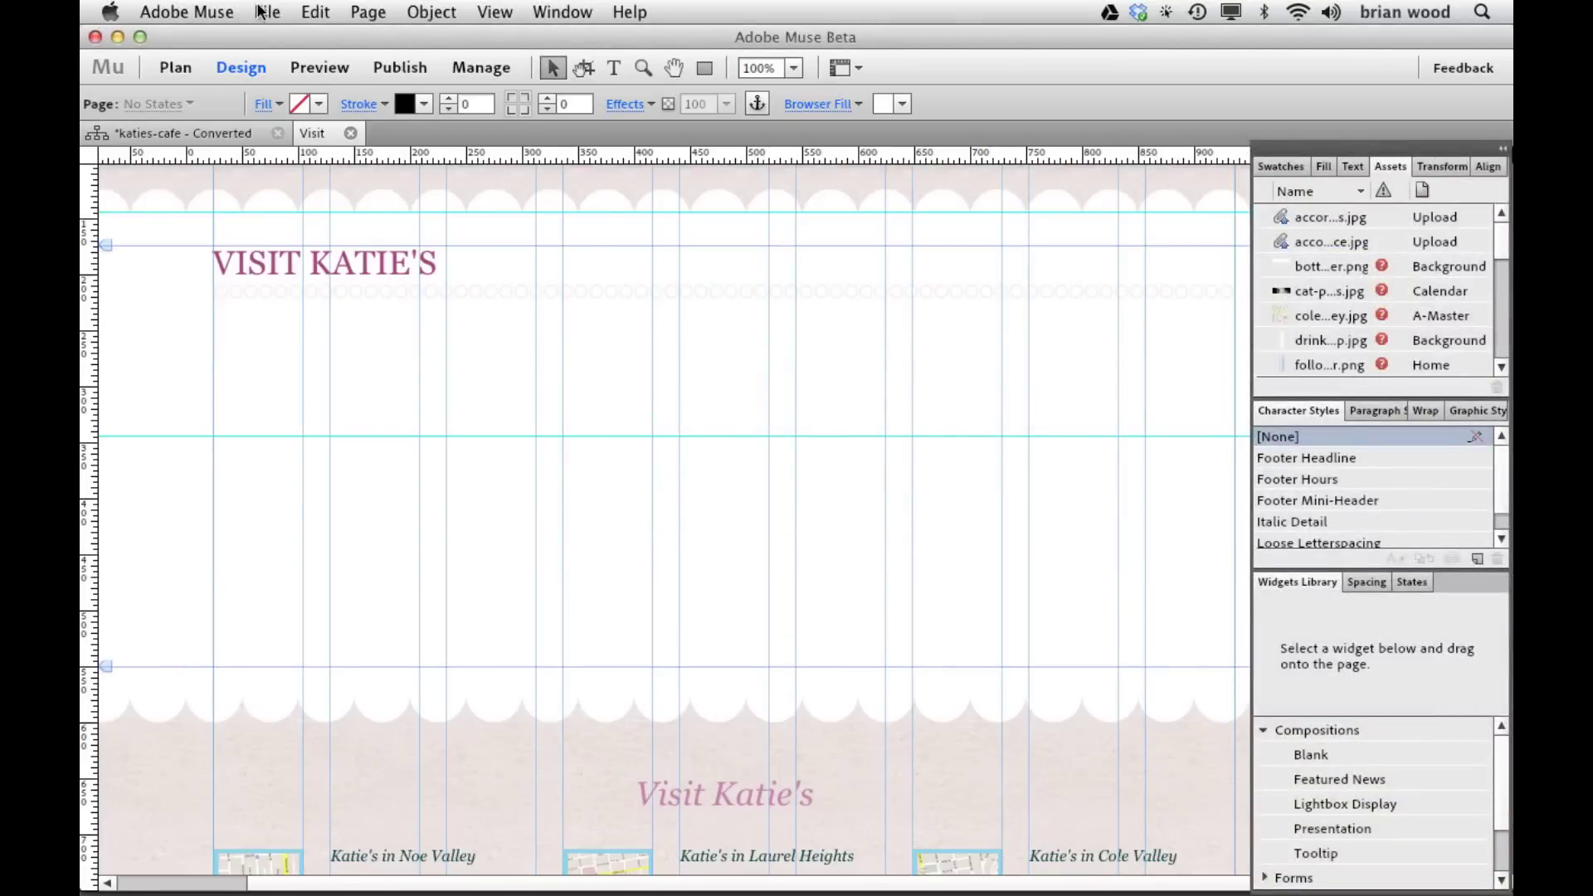
- Place design.oam from the Desktop below the VISIT KATIE'S heading at X 24, Y 226, and select its entry among the site assets
left_click(266, 11)
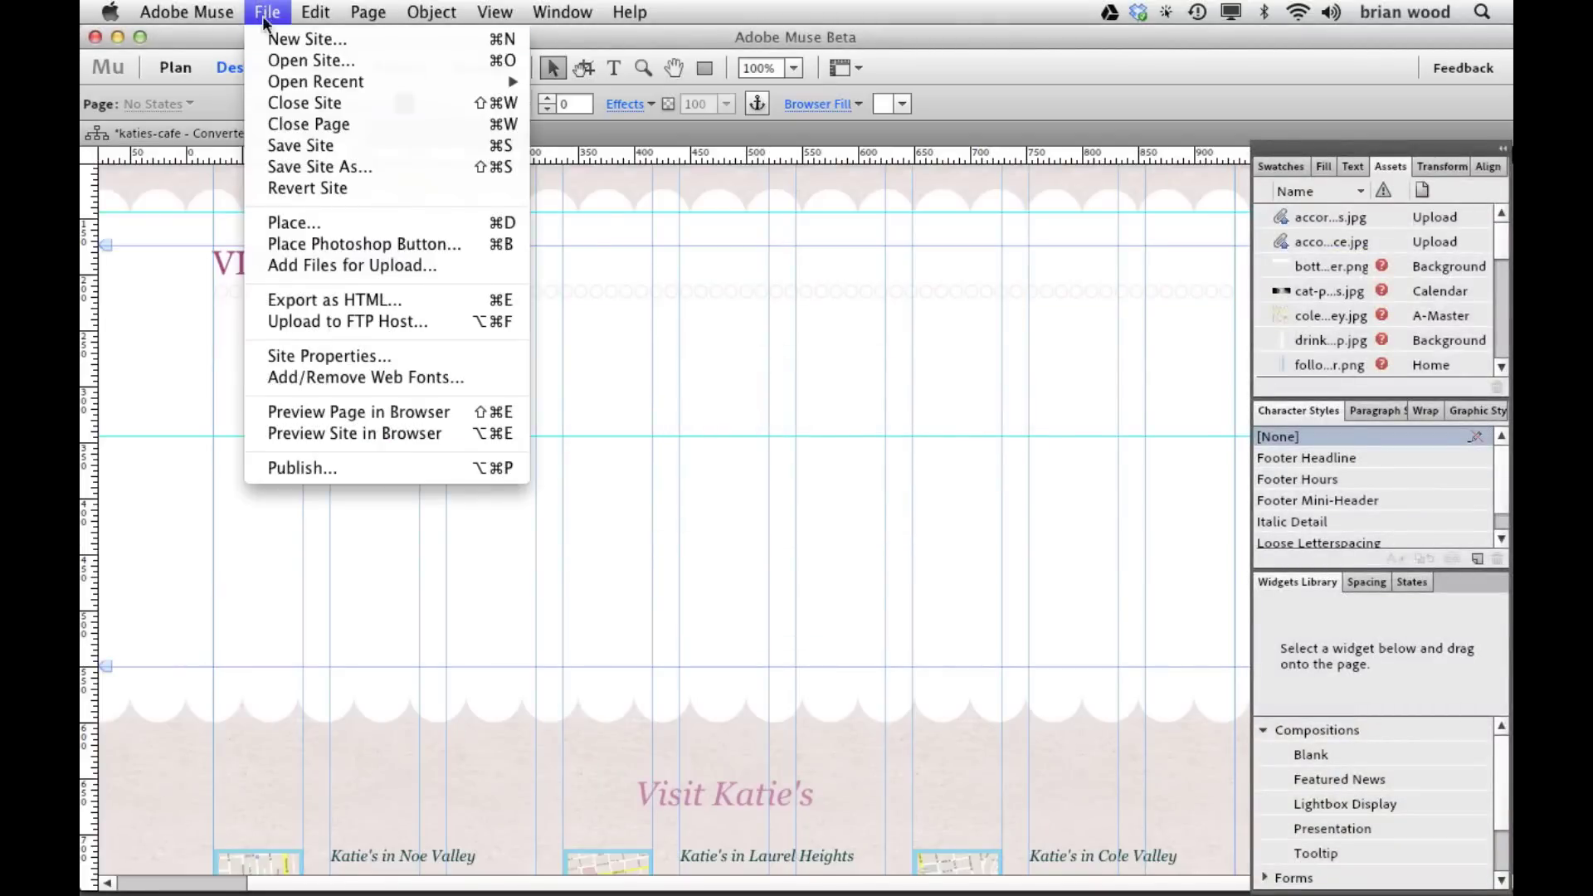
left_click(324, 229)
left_click(707, 232)
left_click(1056, 553)
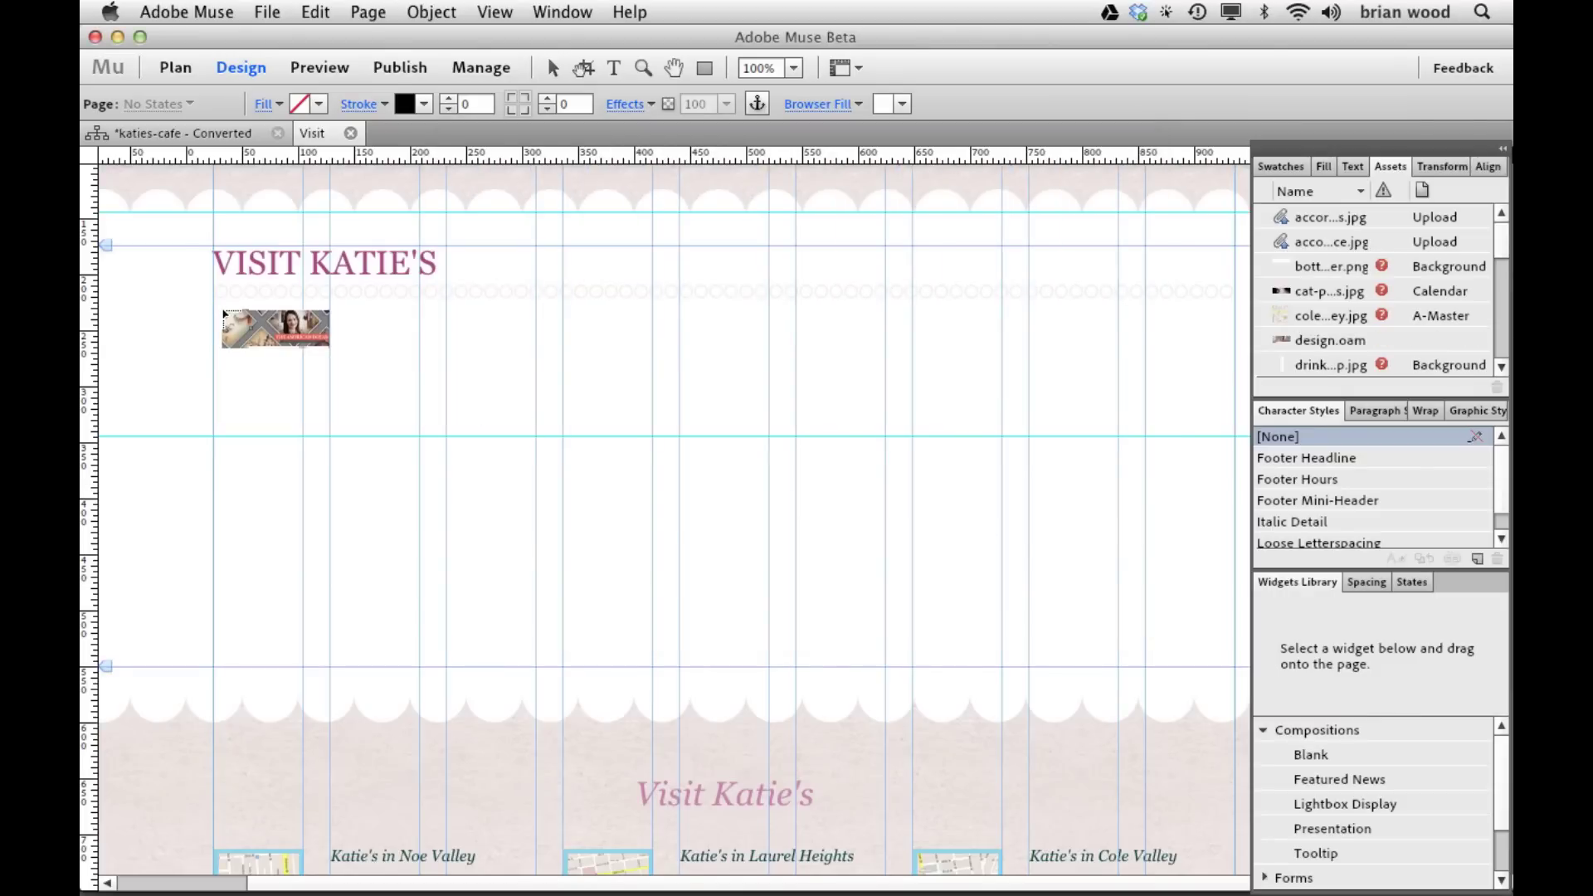
left_click(224, 313)
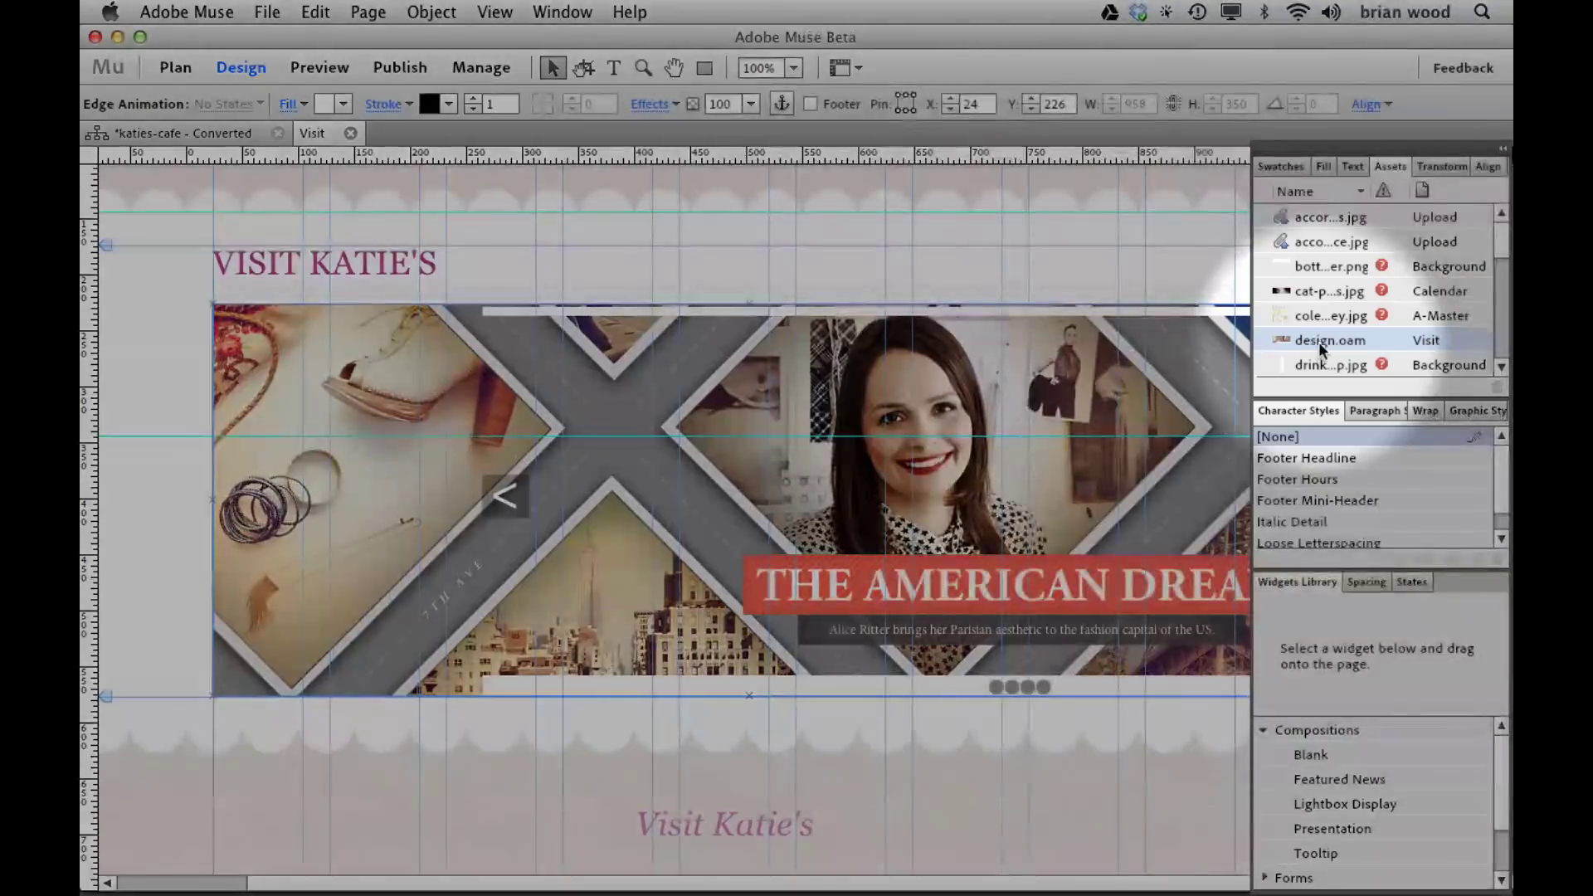
mouse_move(1321, 340)
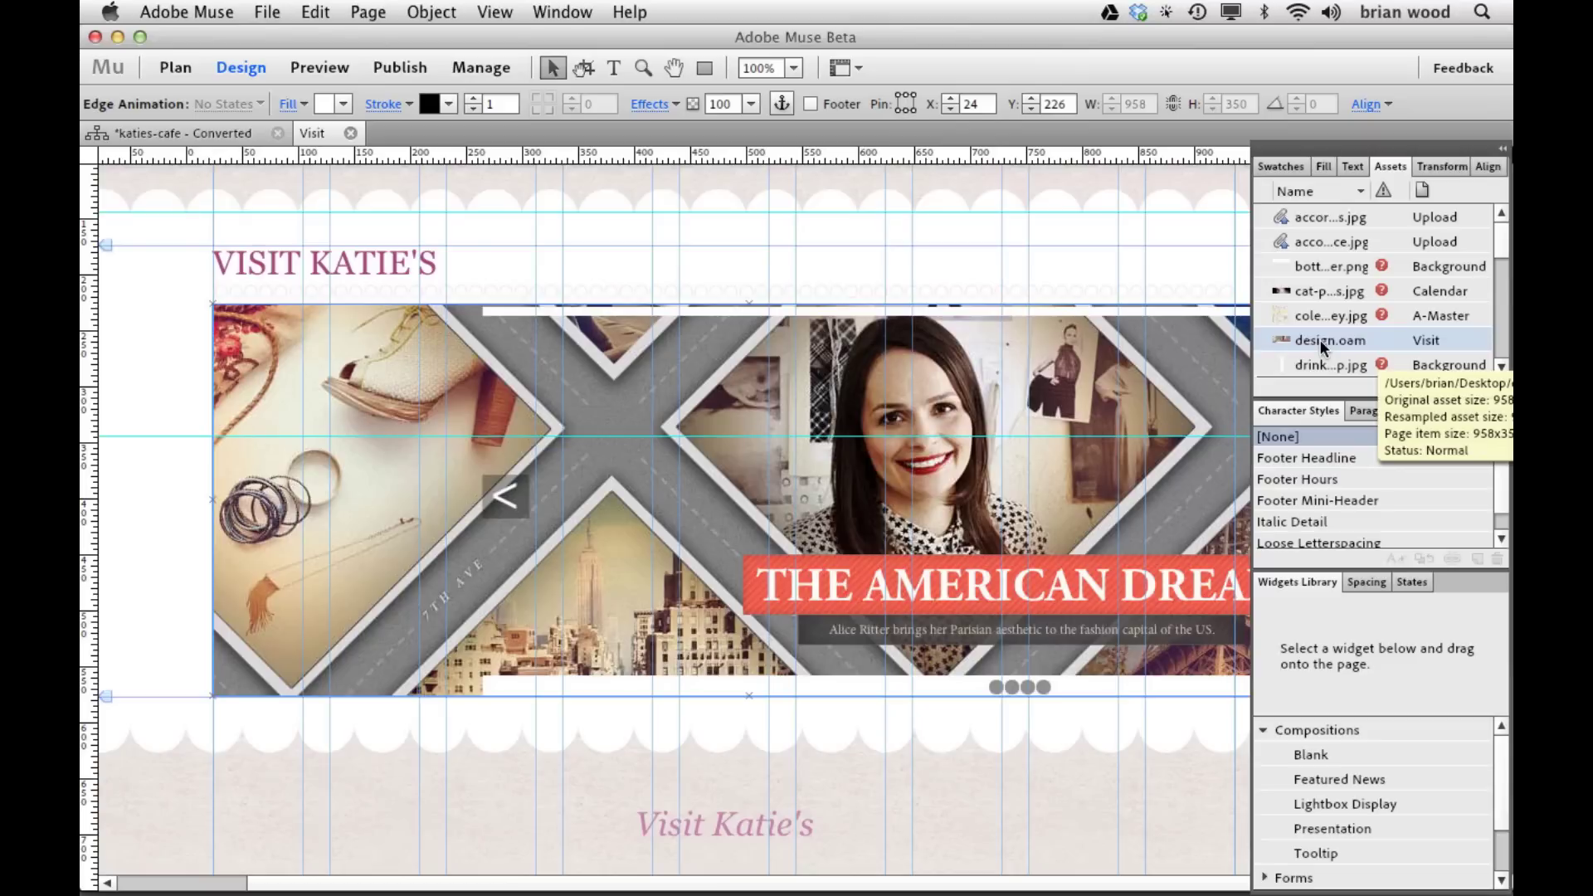
left_click(1321, 340)
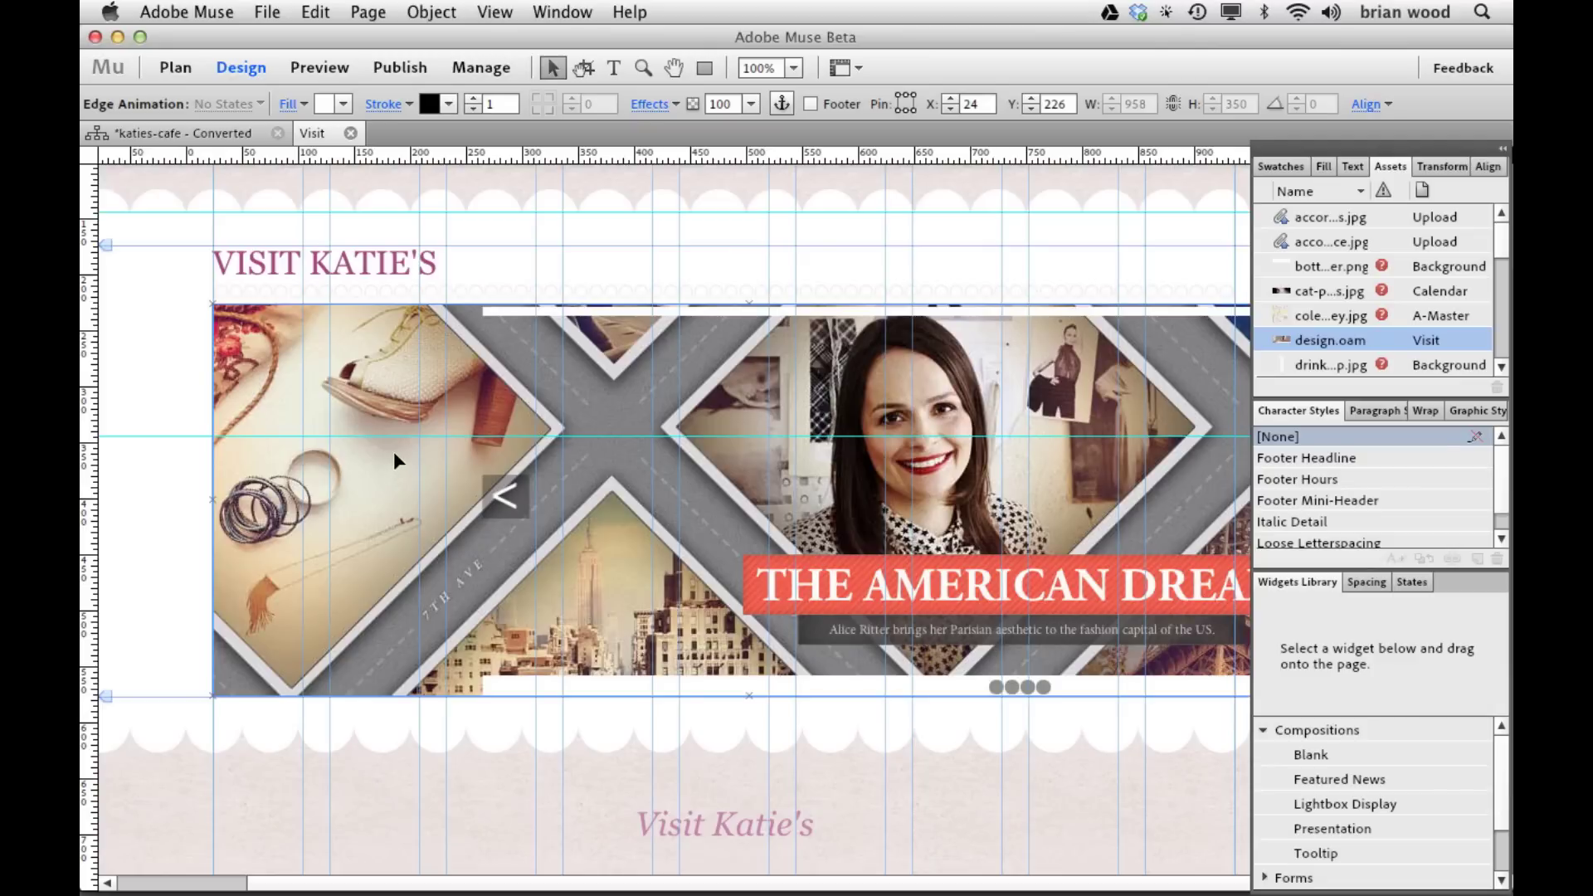
- Set up an HTML export with domain name mysite and a new Desktop folder named export as the location
left_click(267, 12)
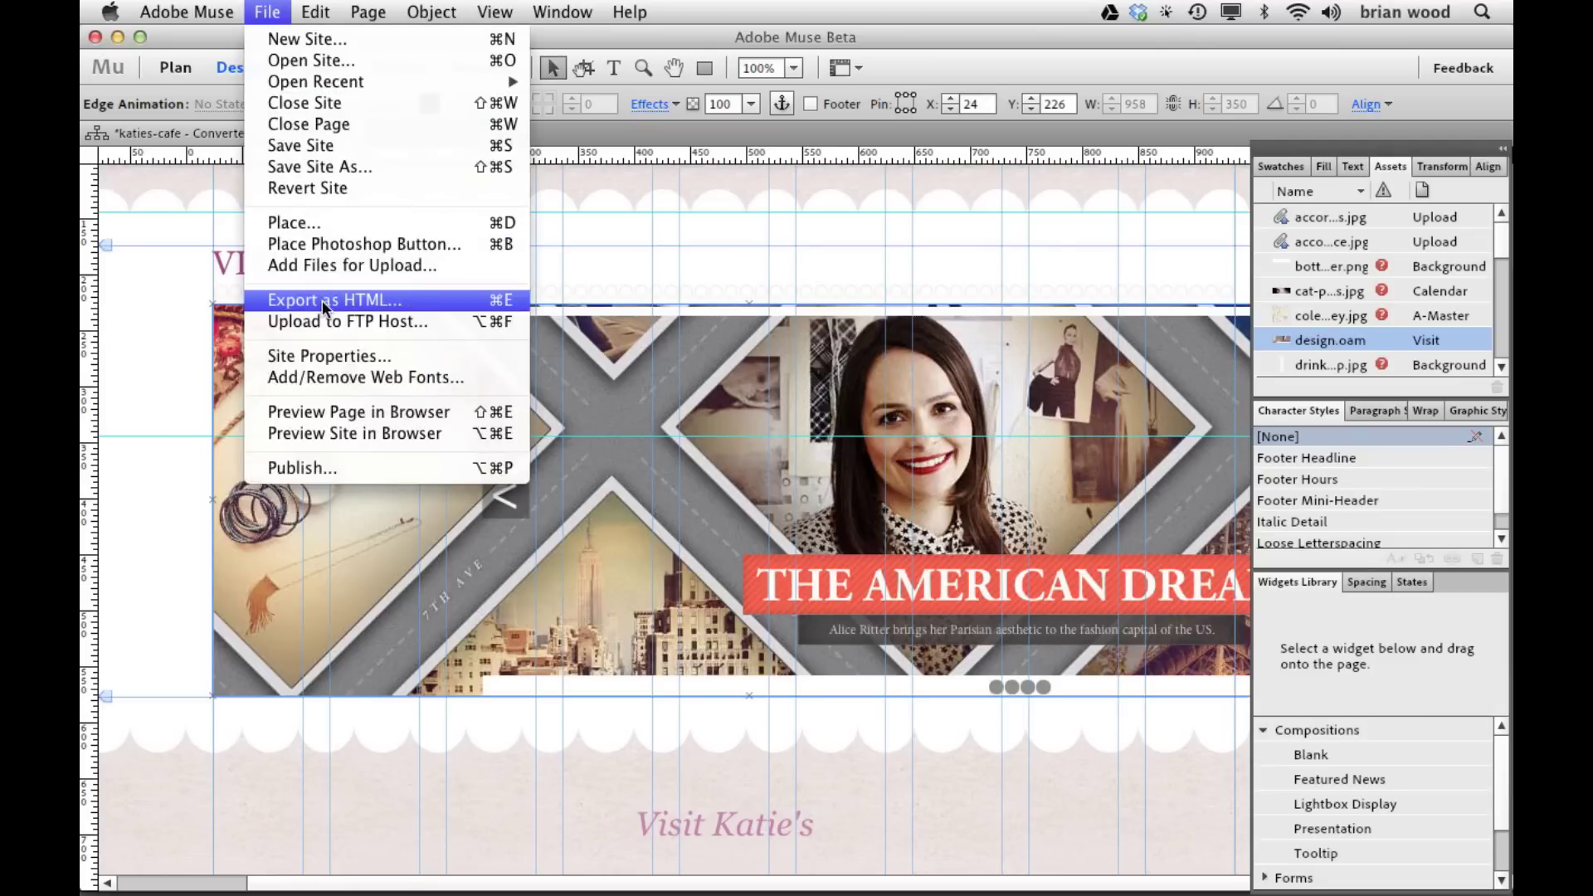
left_click(394, 304)
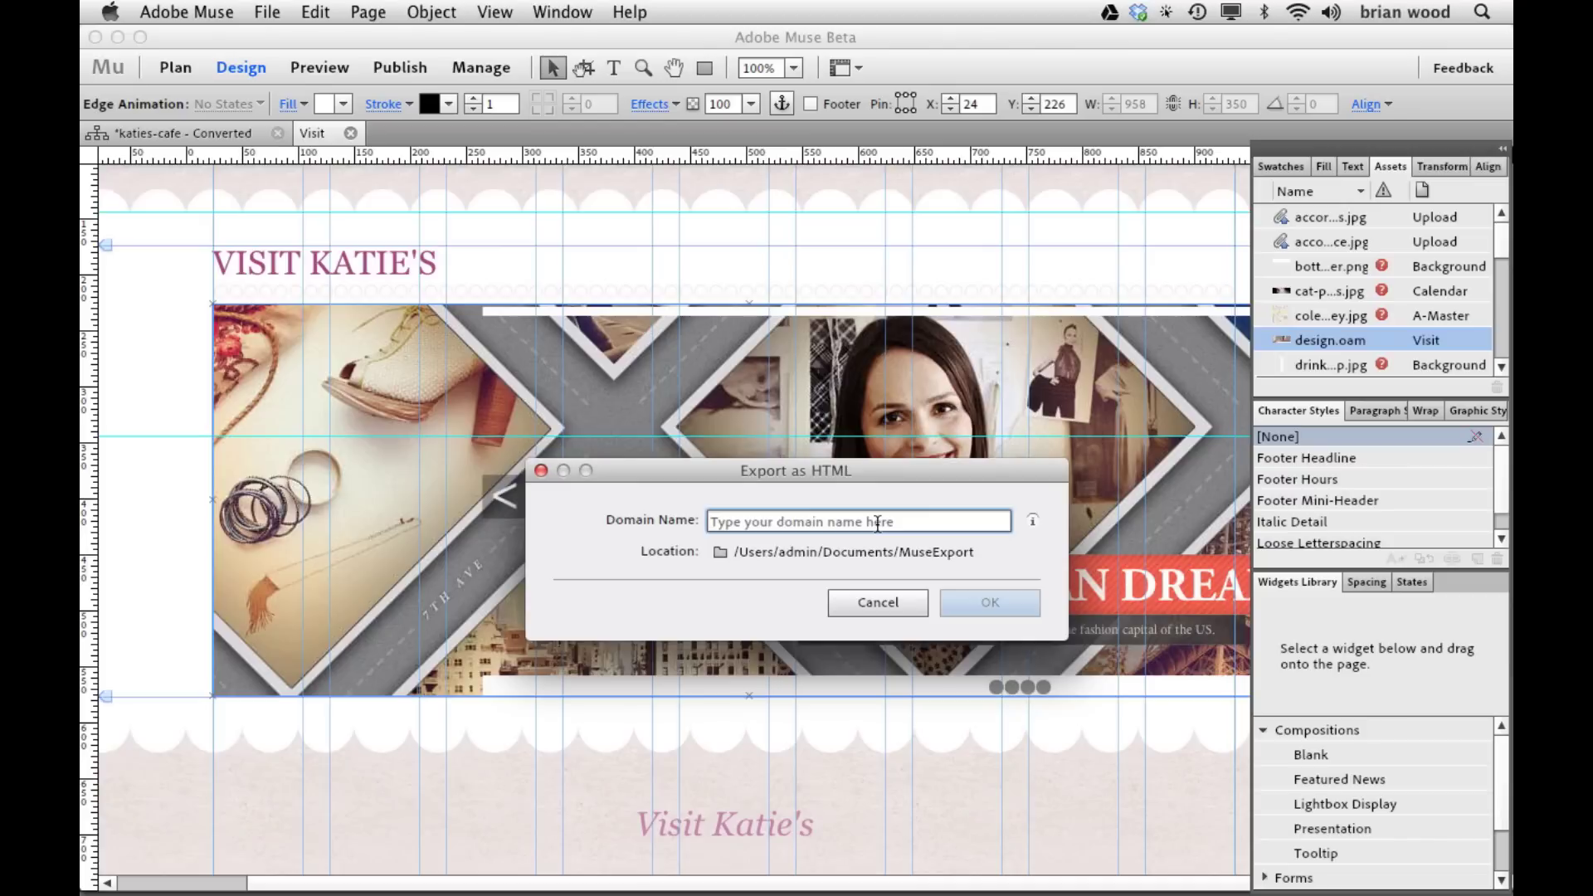
type("mysite")
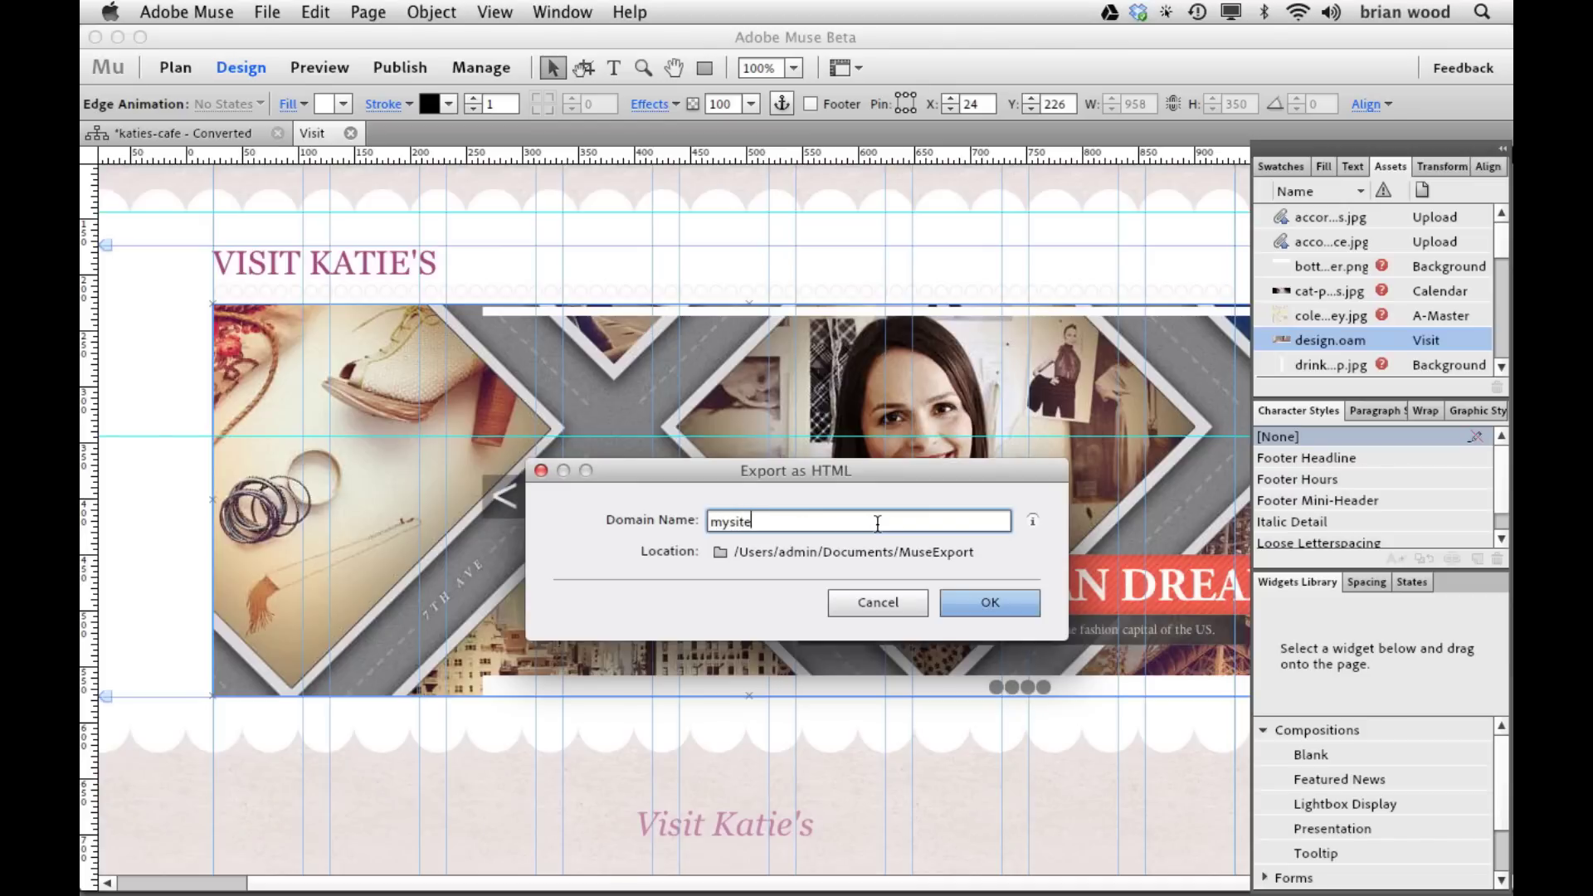
left_click(719, 551)
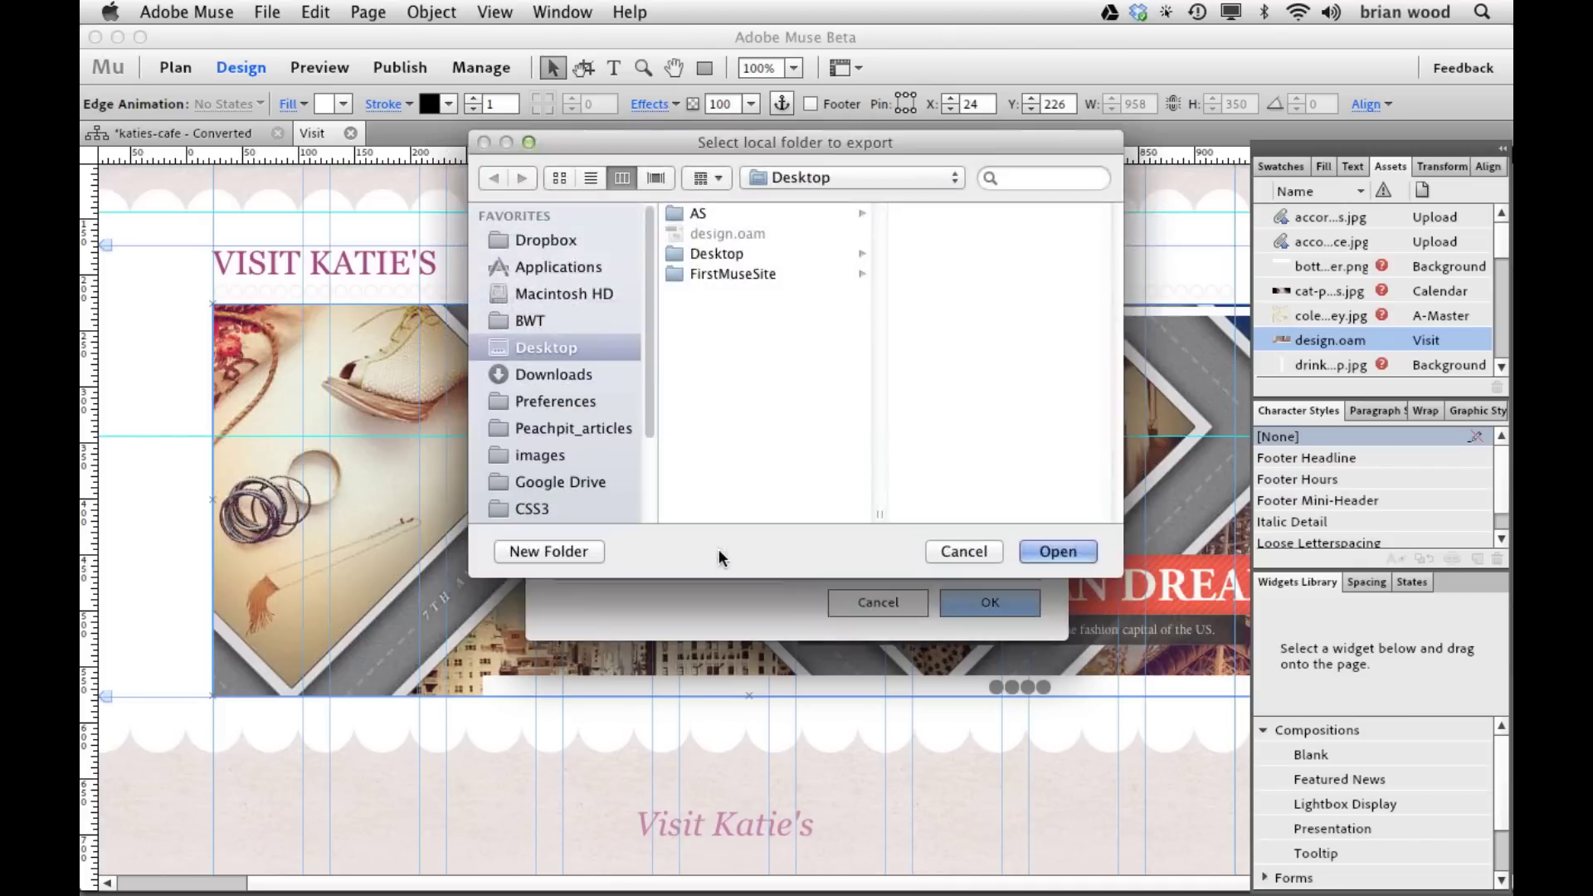
left_click(548, 551)
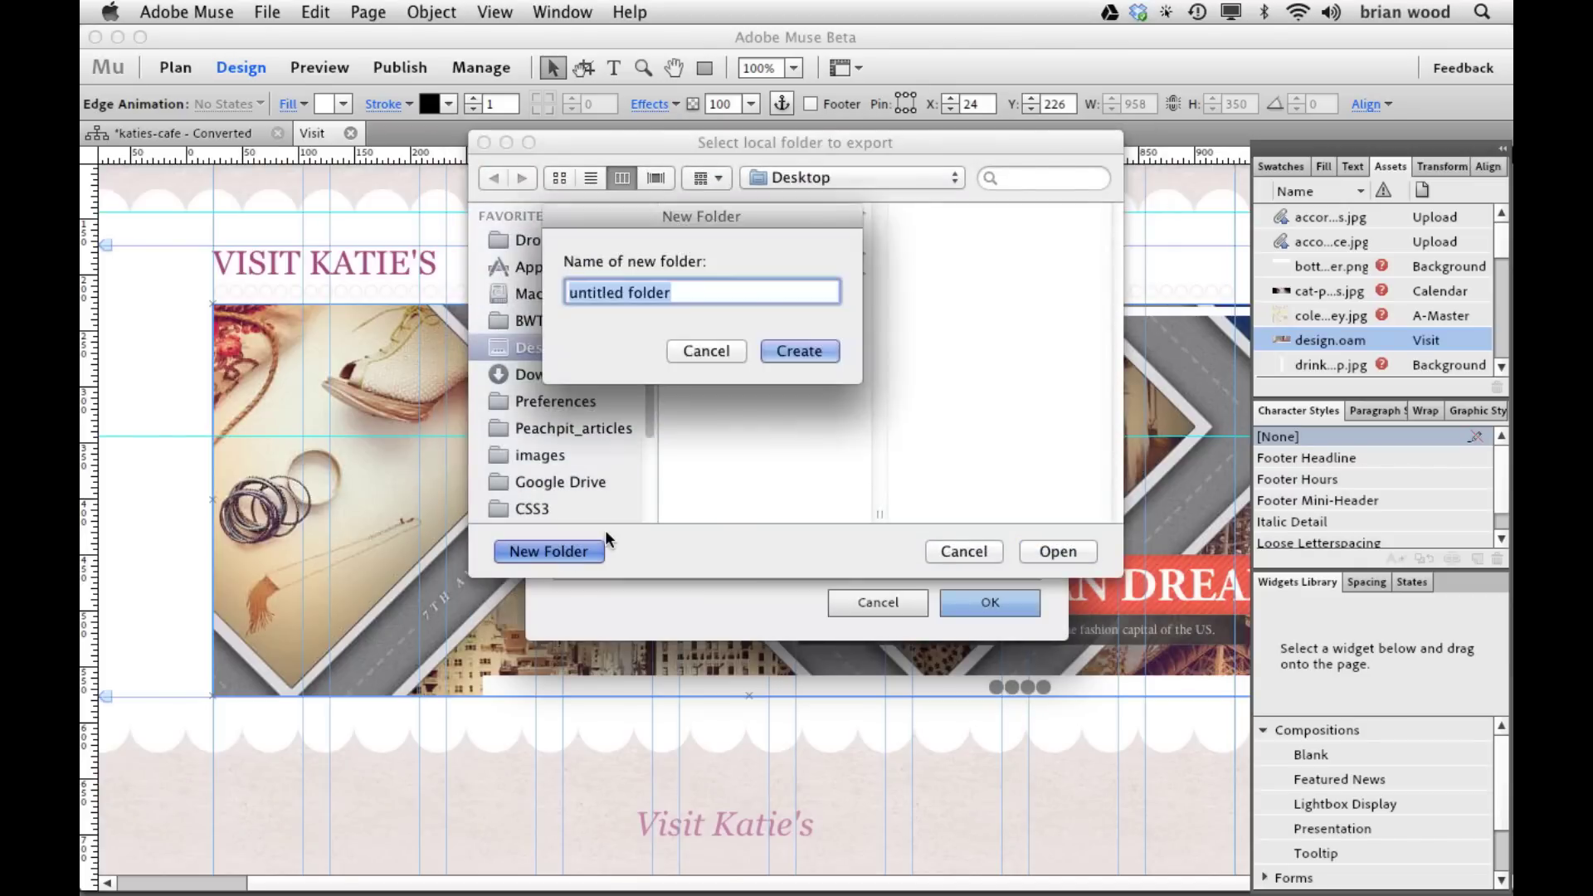
type("export")
key("Return")
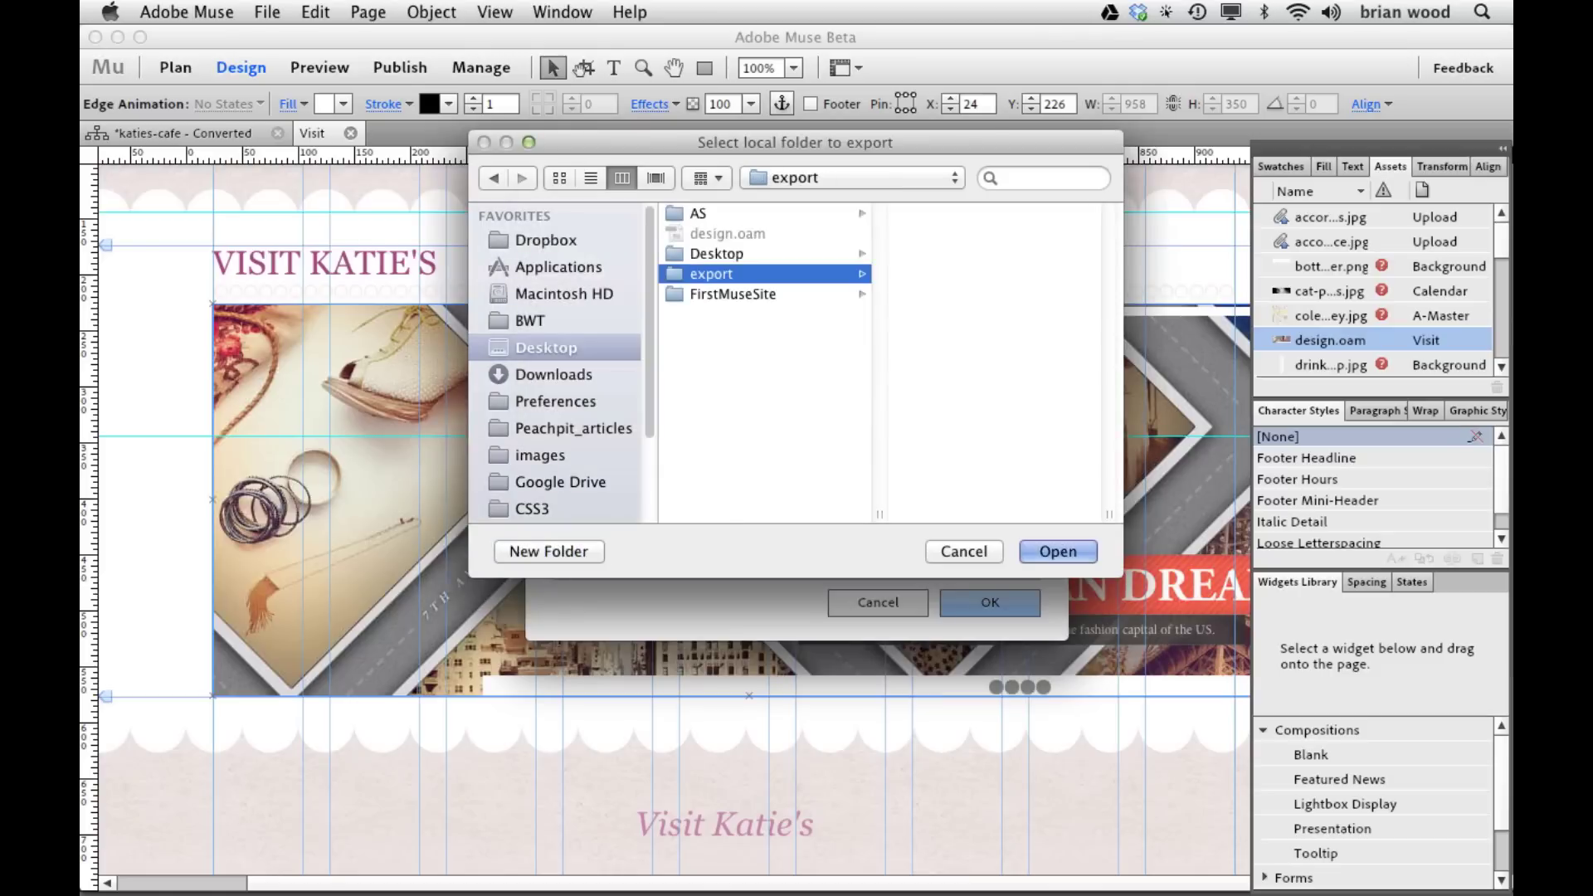
left_click(1029, 551)
- Change the export's domain name to mysite.com and run the HTML export to completion
left_click(995, 602)
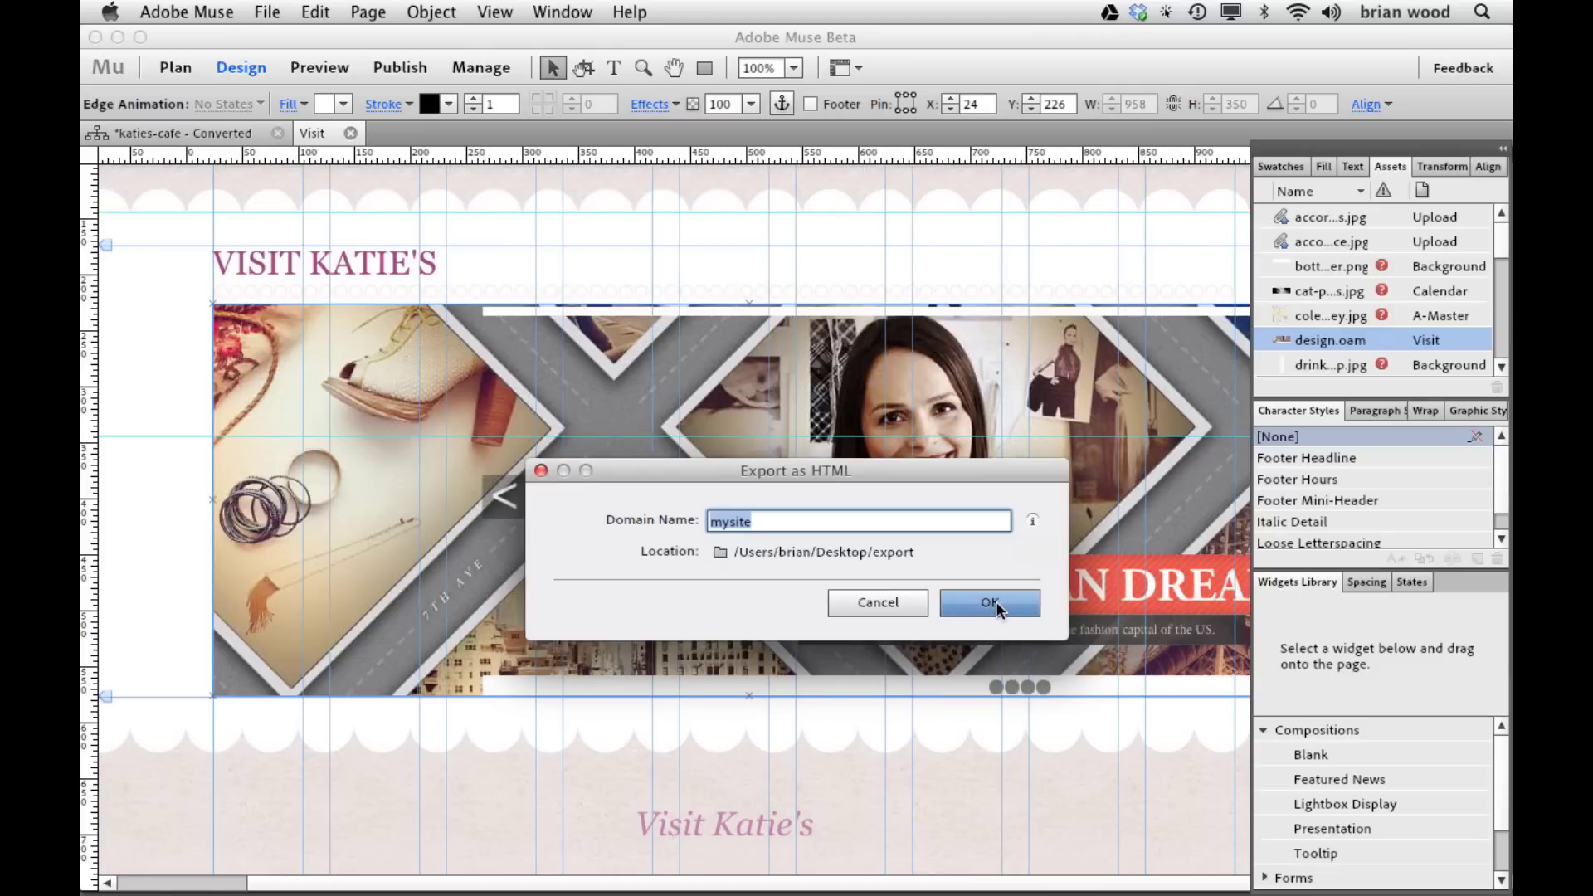
left_click(804, 514)
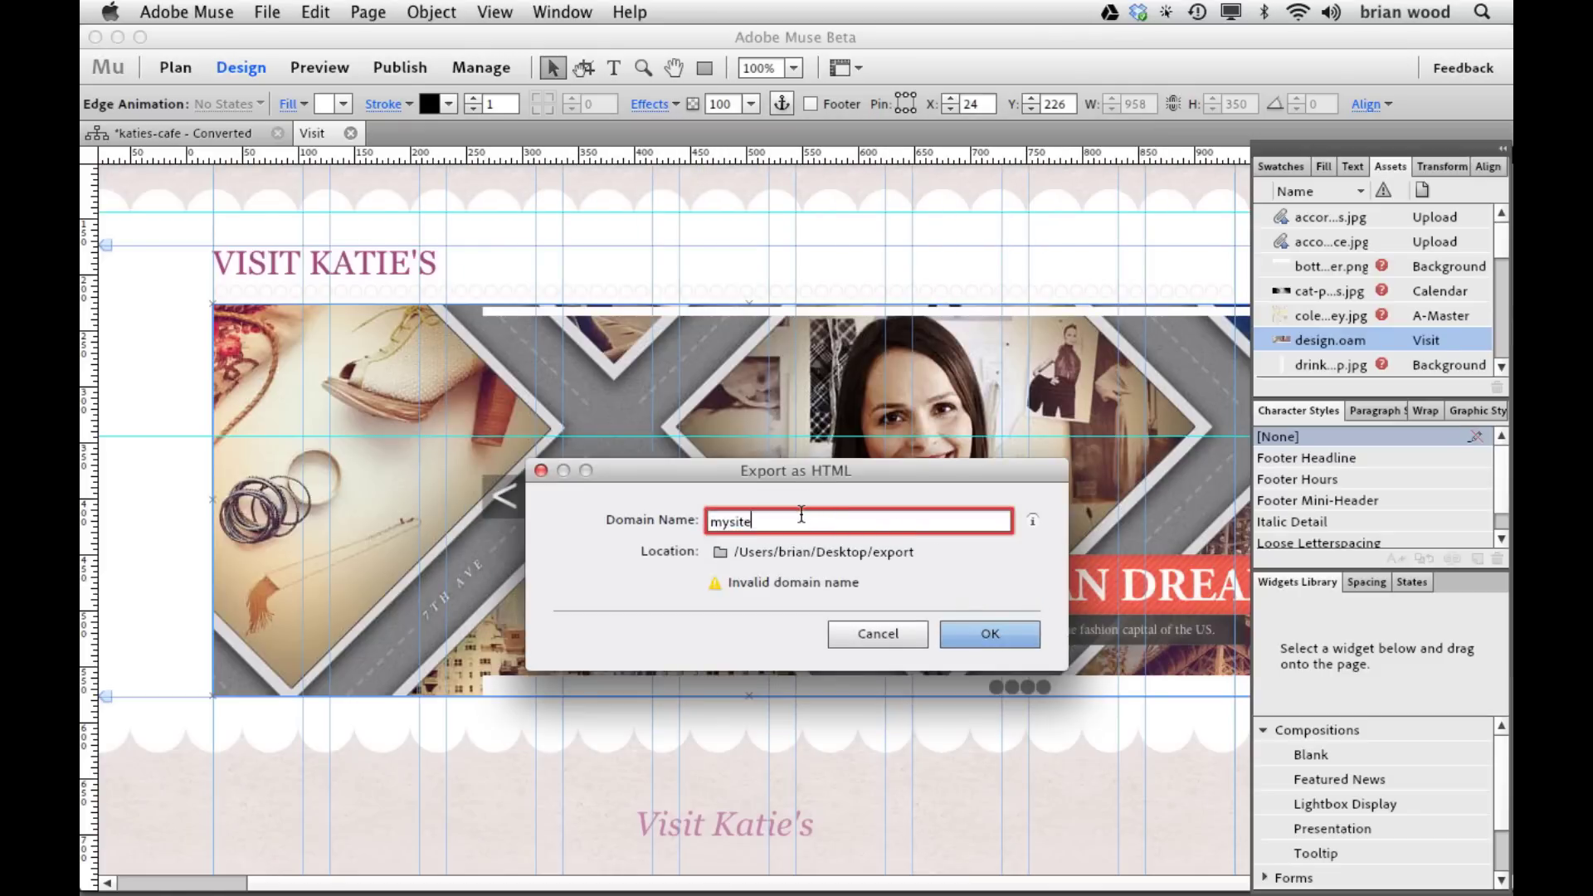
type(".com")
key("Return")
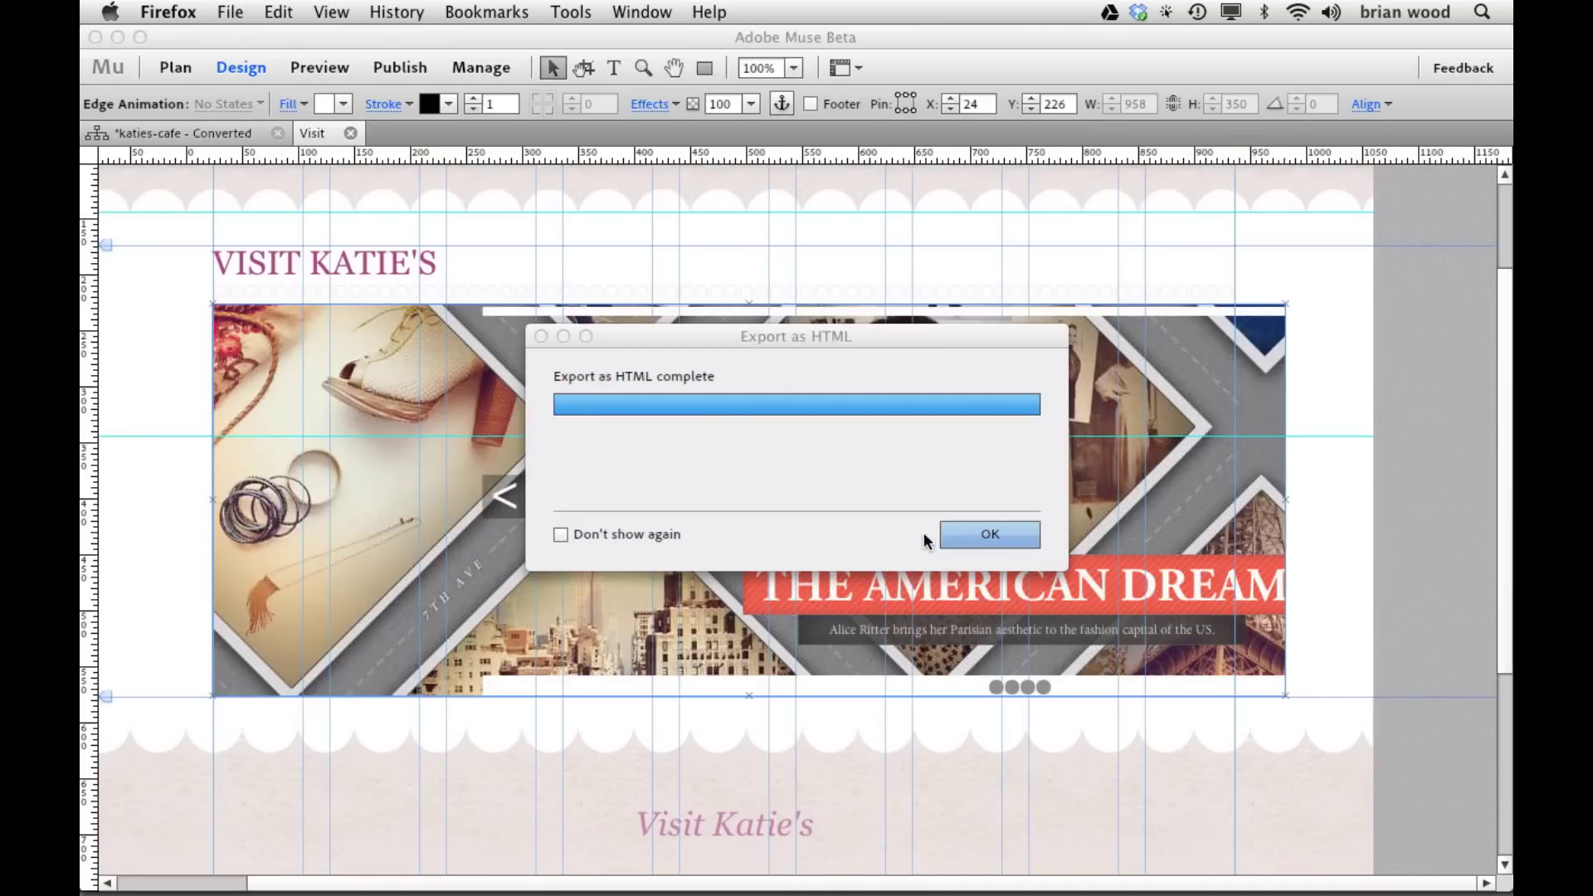
left_click(980, 535)
left_click(979, 535)
- Switch to Finder, hide the other apps, and examine the export folder's files and the contents of sitemap.xml
key("super+Tab")
key("super+Tab")
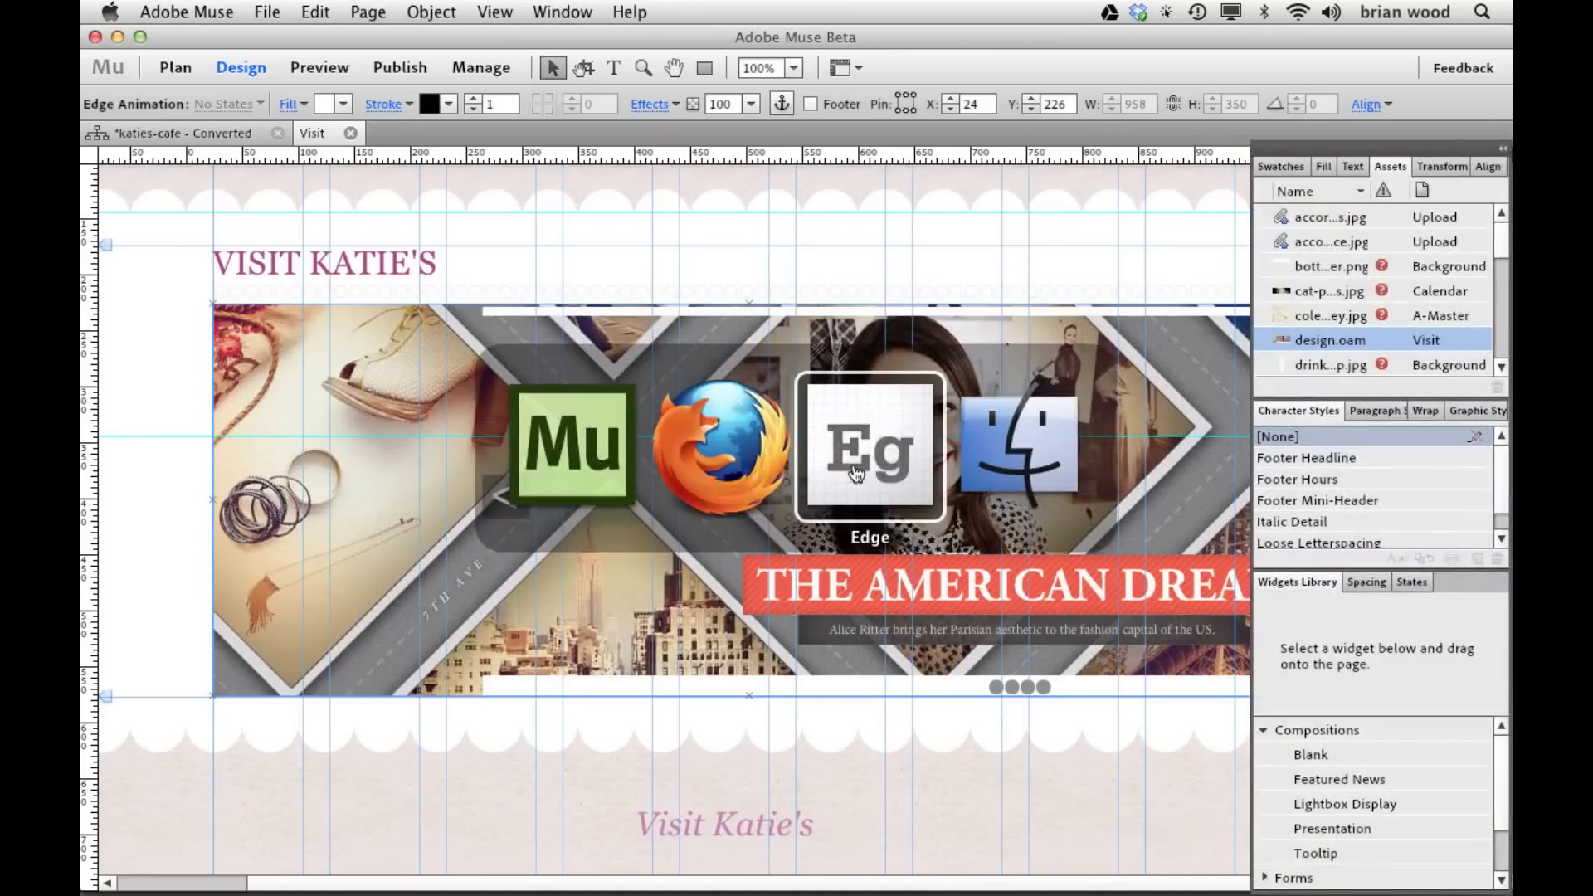
key("super+Tab")
key("super+alt+h")
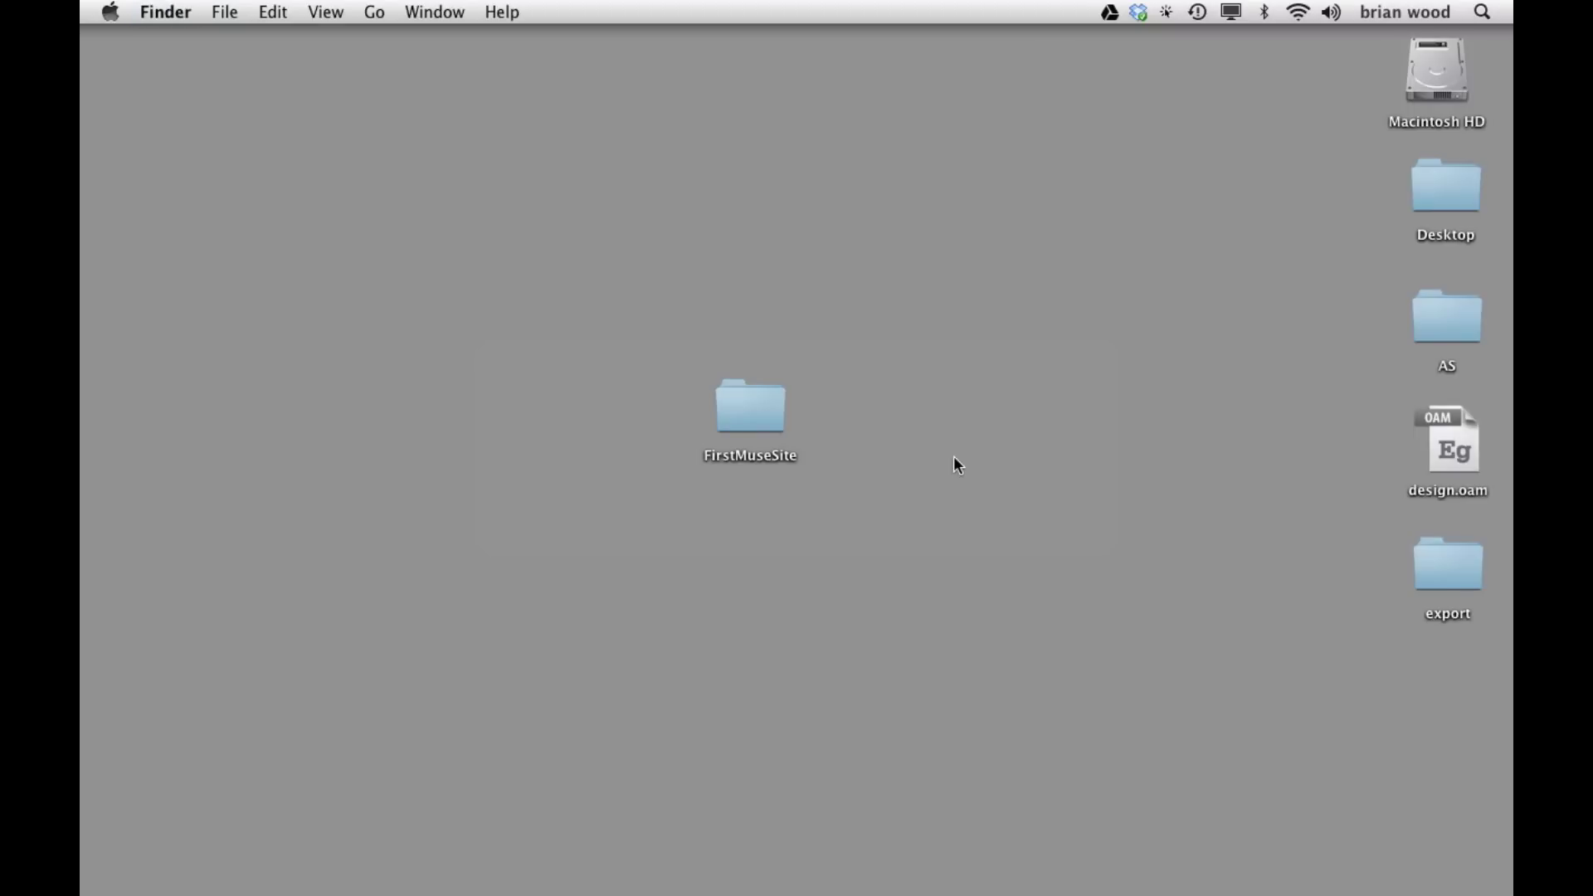
double_click(1444, 575)
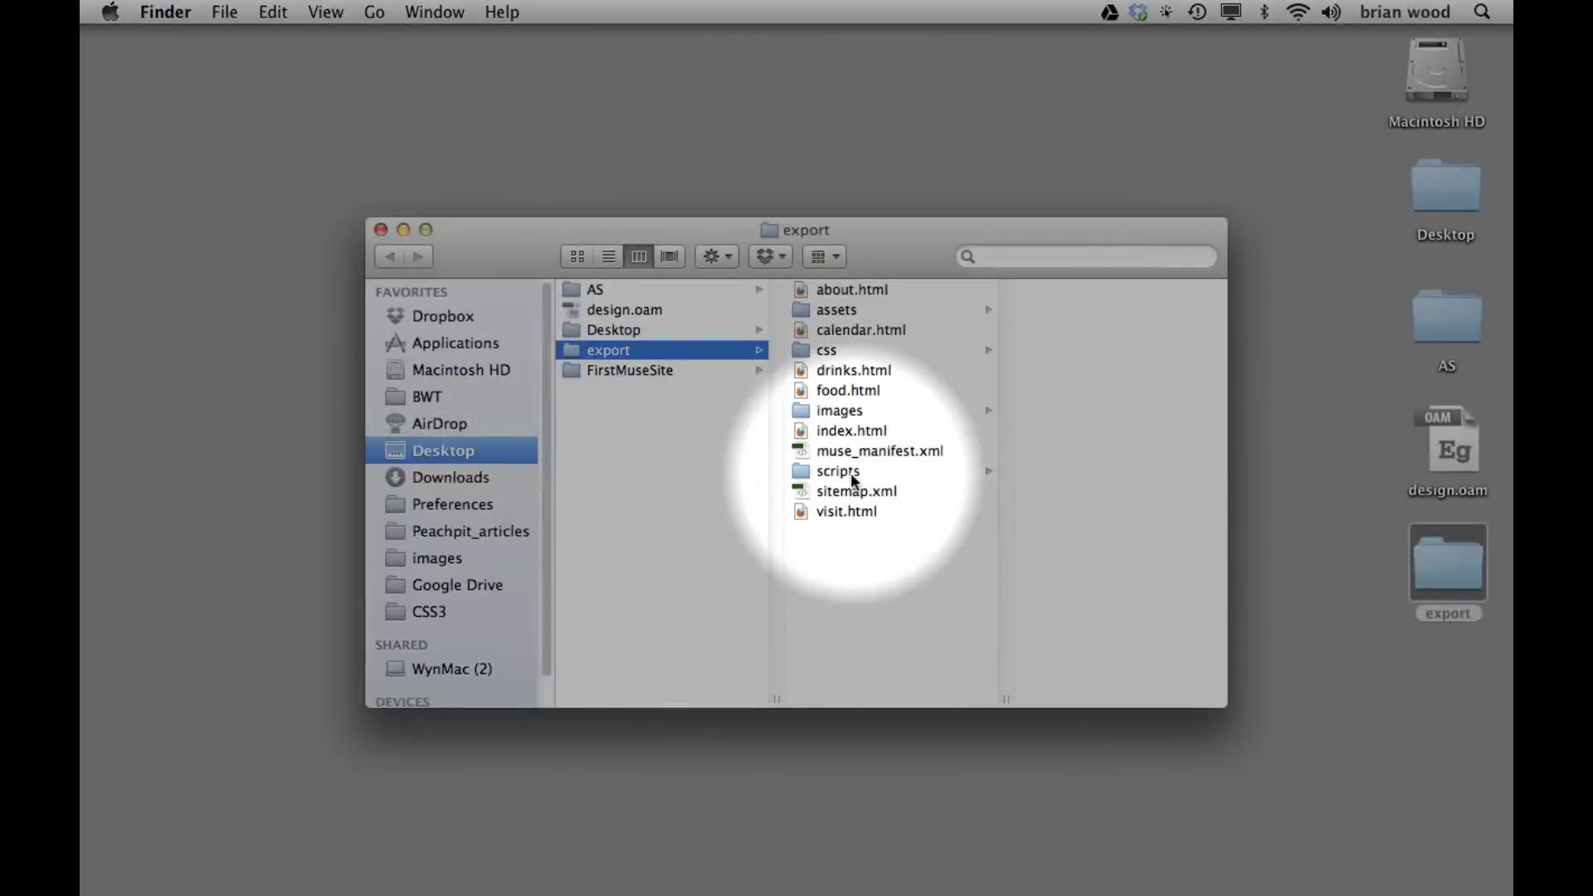
left_click(840, 491)
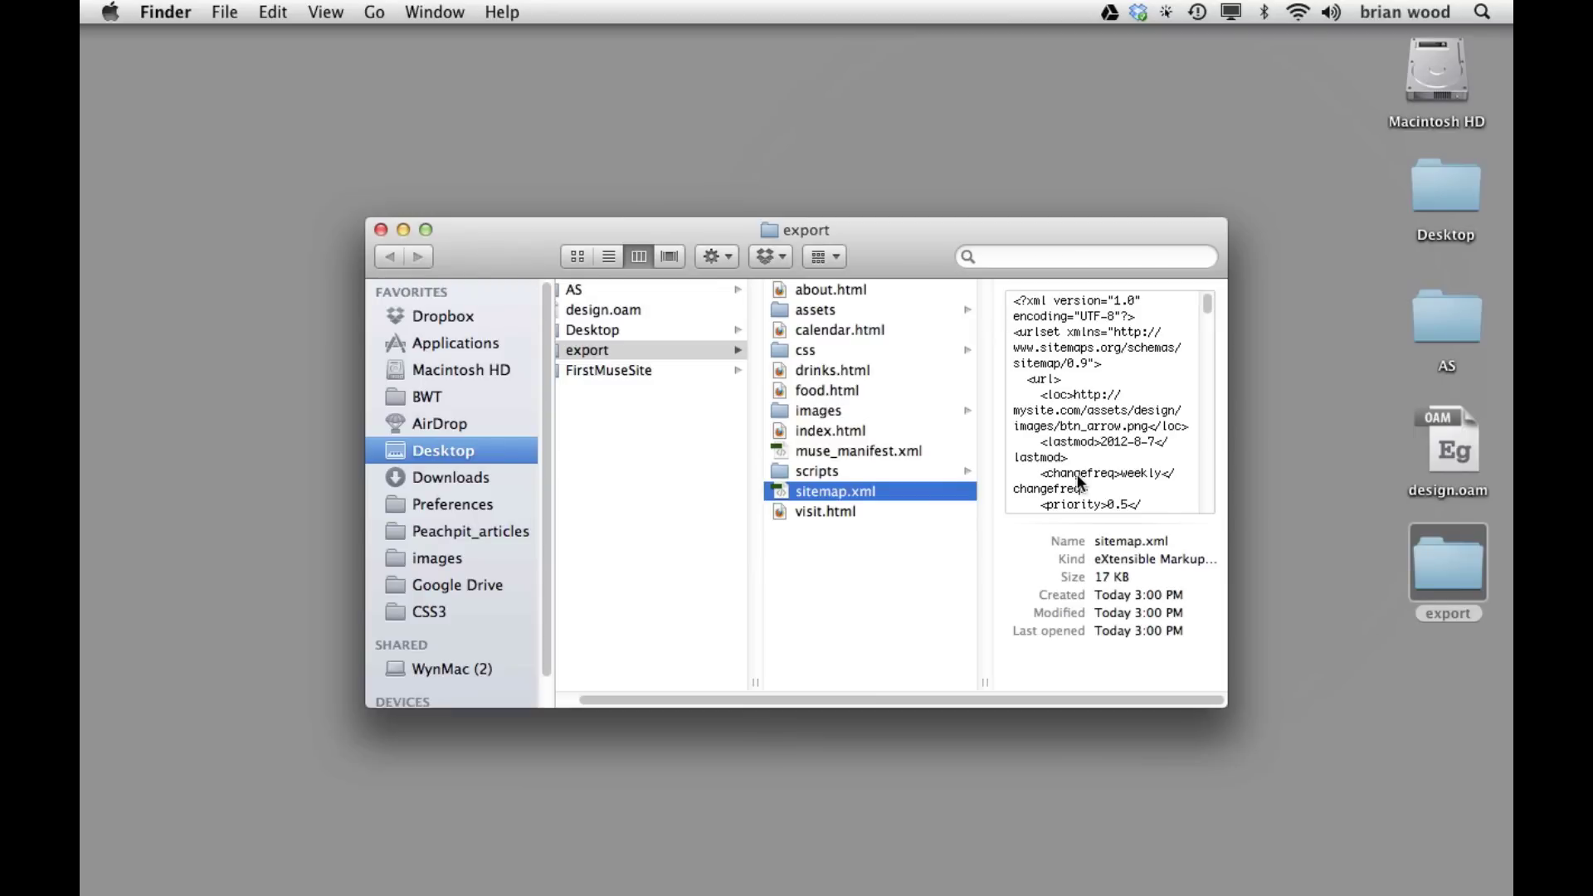
- Return to Adobe Muse and open the A-Master page from the site plan at 50% zoom
key("super+Tab")
left_click(727, 453)
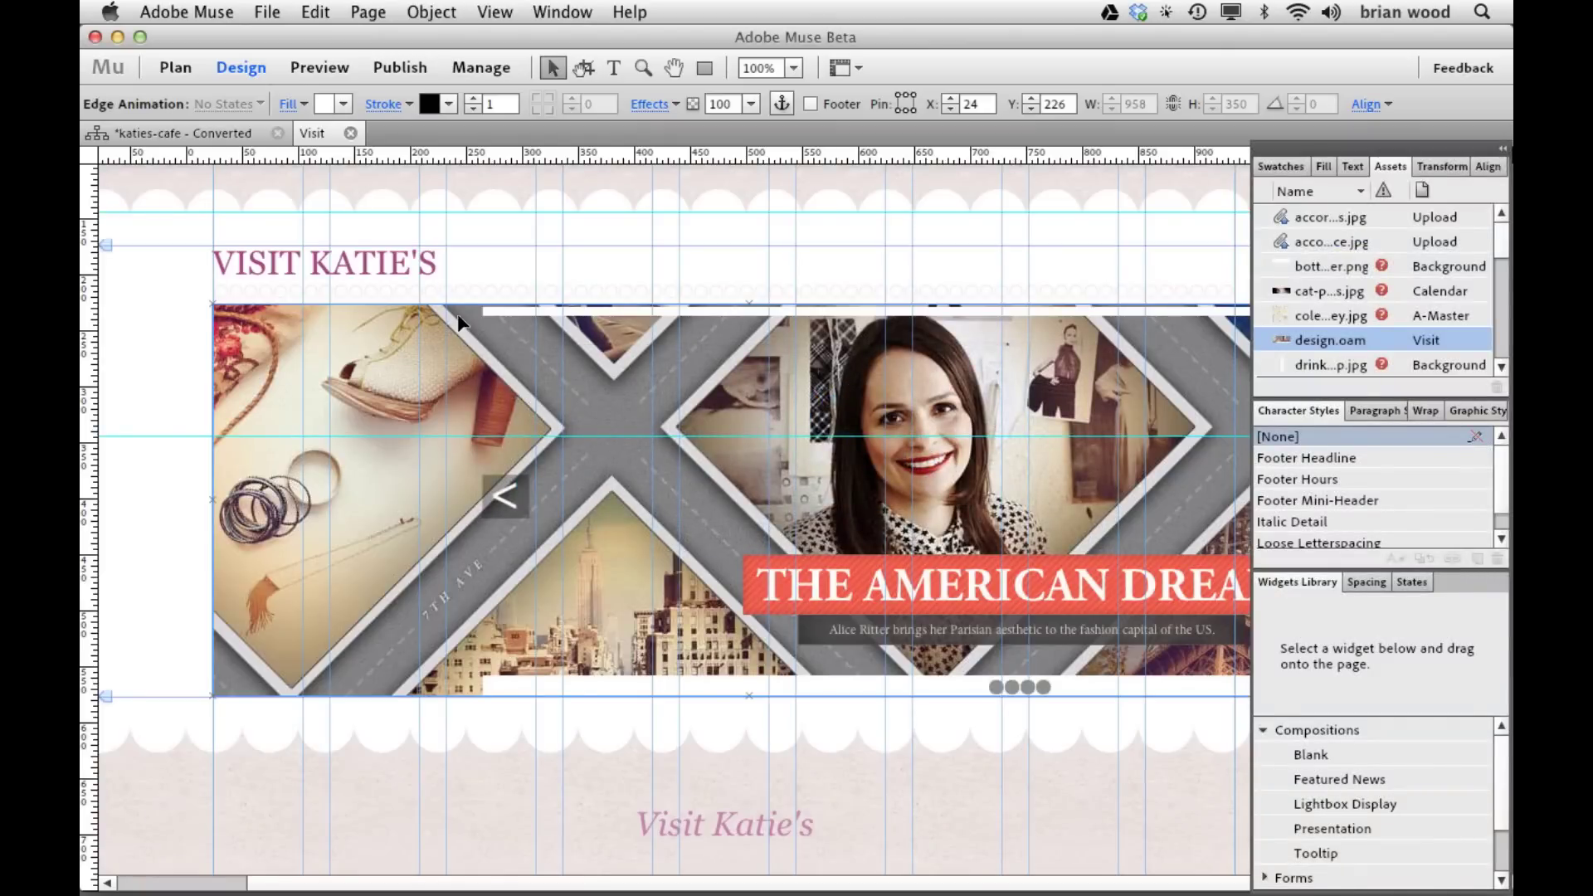
left_click(208, 134)
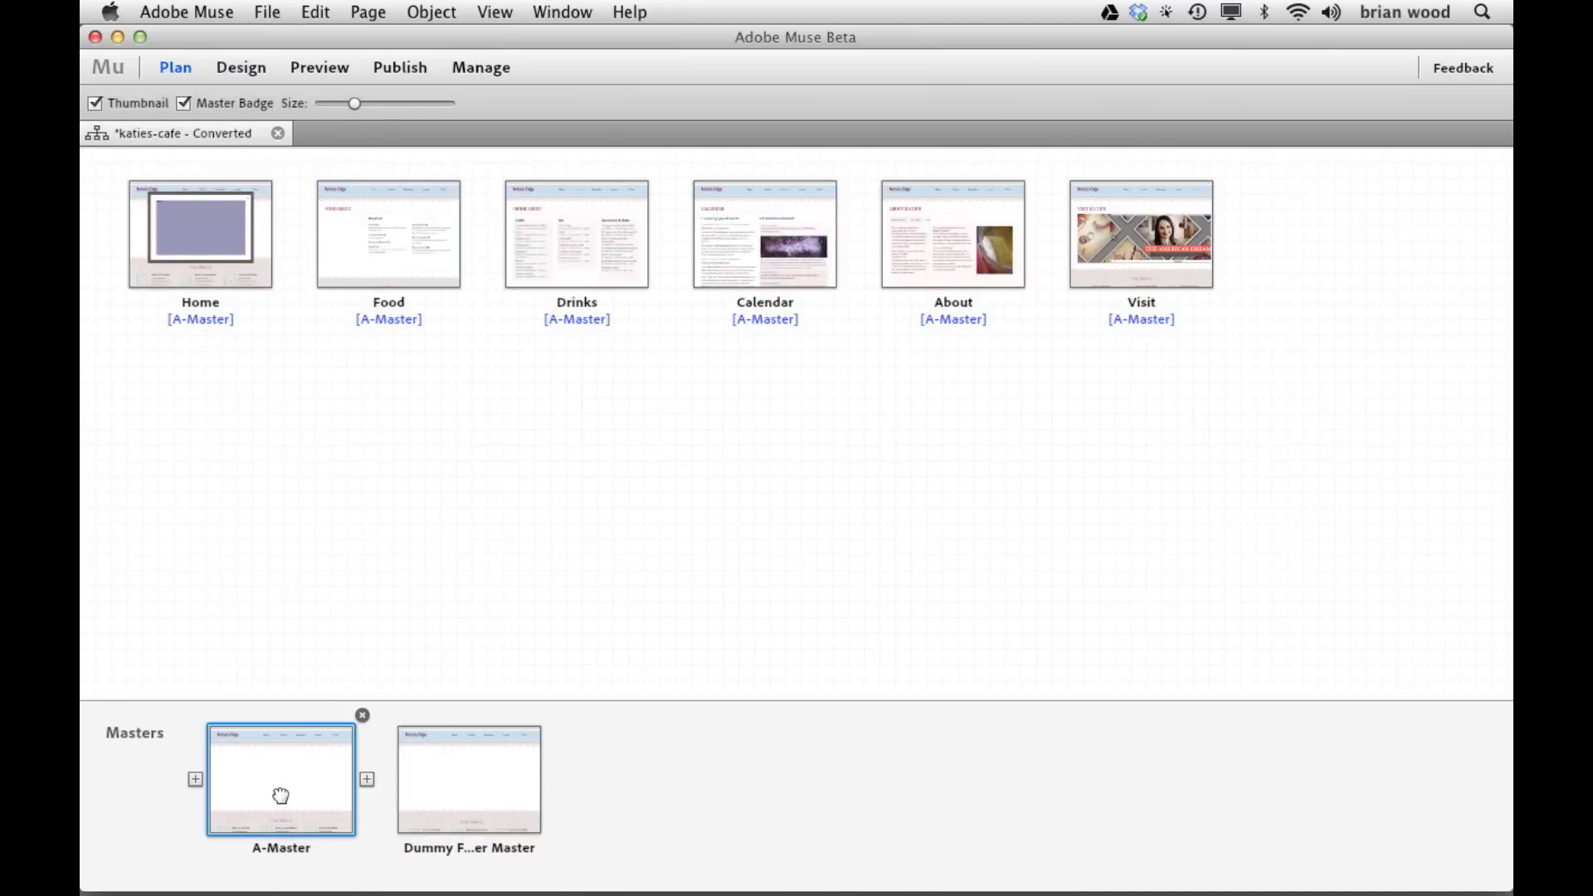
double_click(281, 795)
key("super+minus")
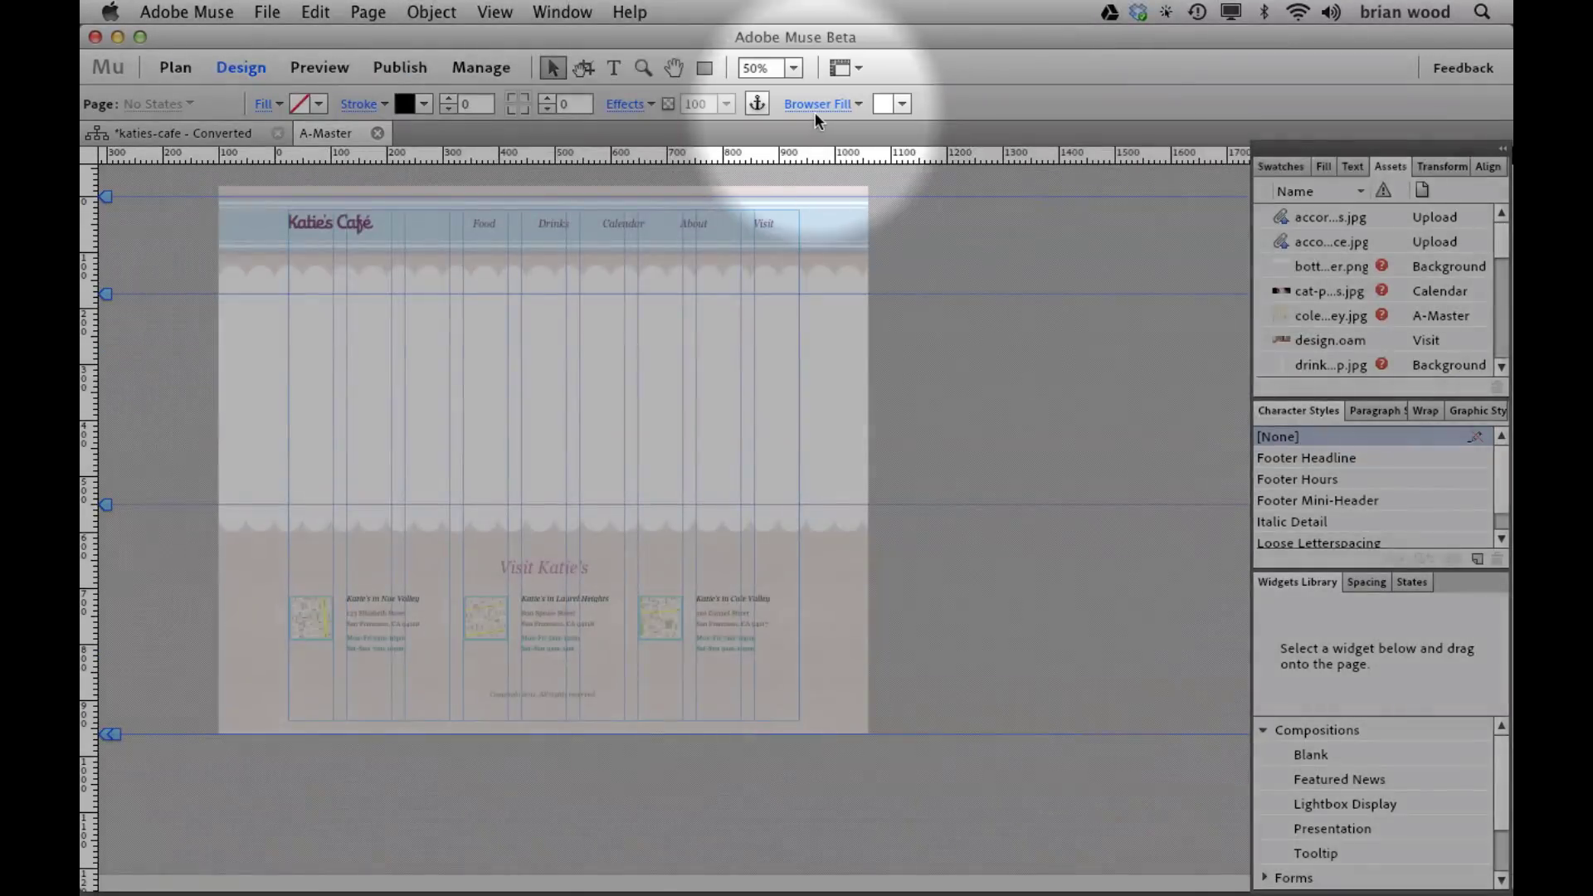
- Try a gradient browser fill on A-Master, return it to solid, and set the image fitting to Scale To Fill
left_click(859, 106)
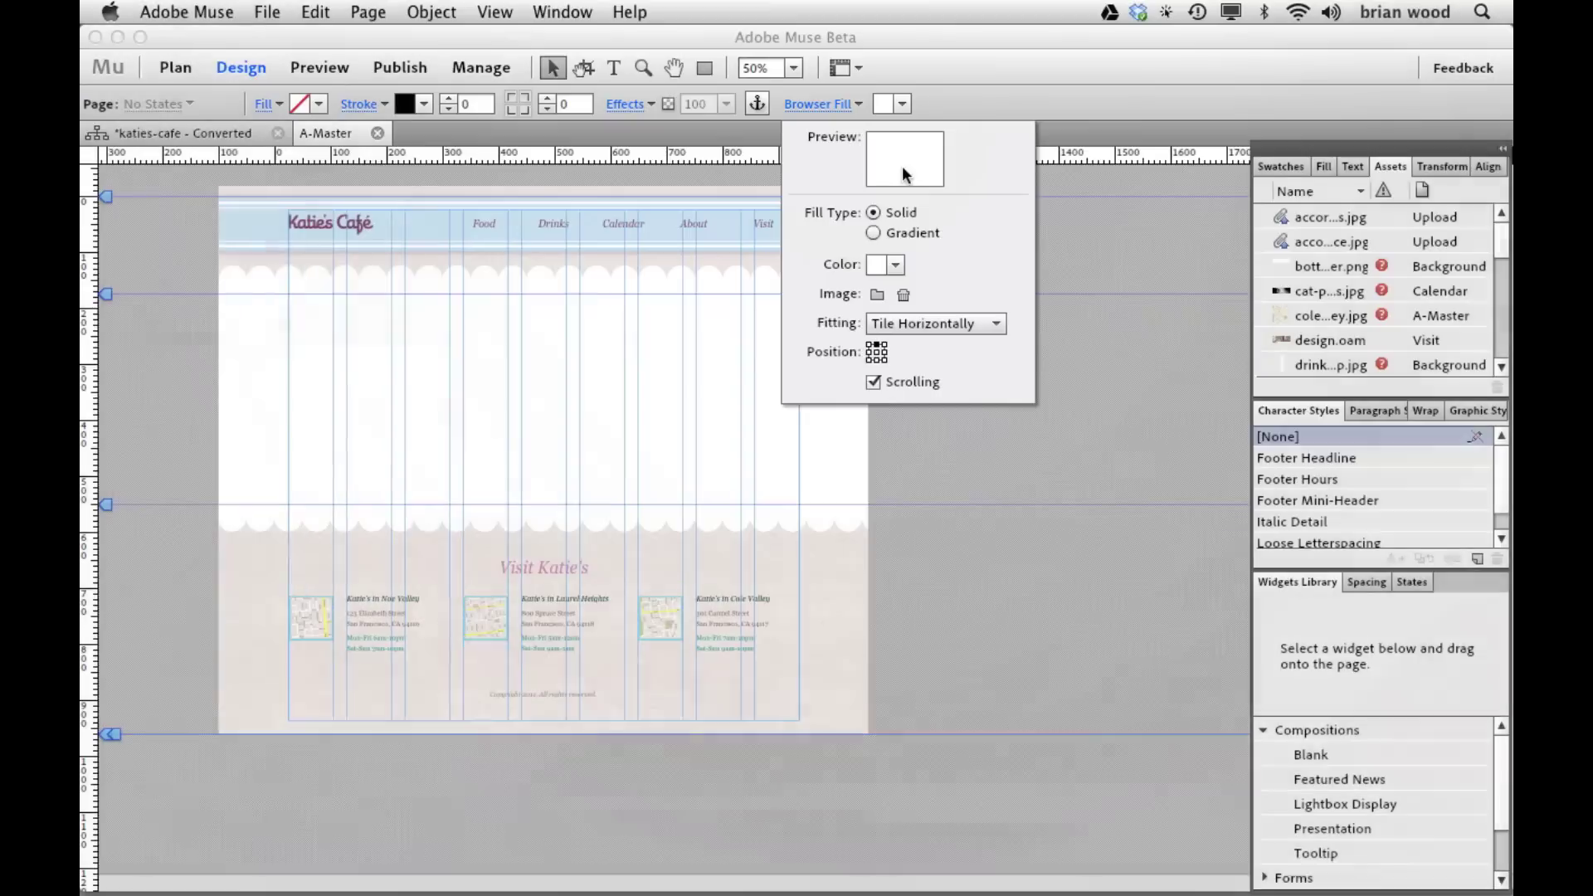
left_click(873, 234)
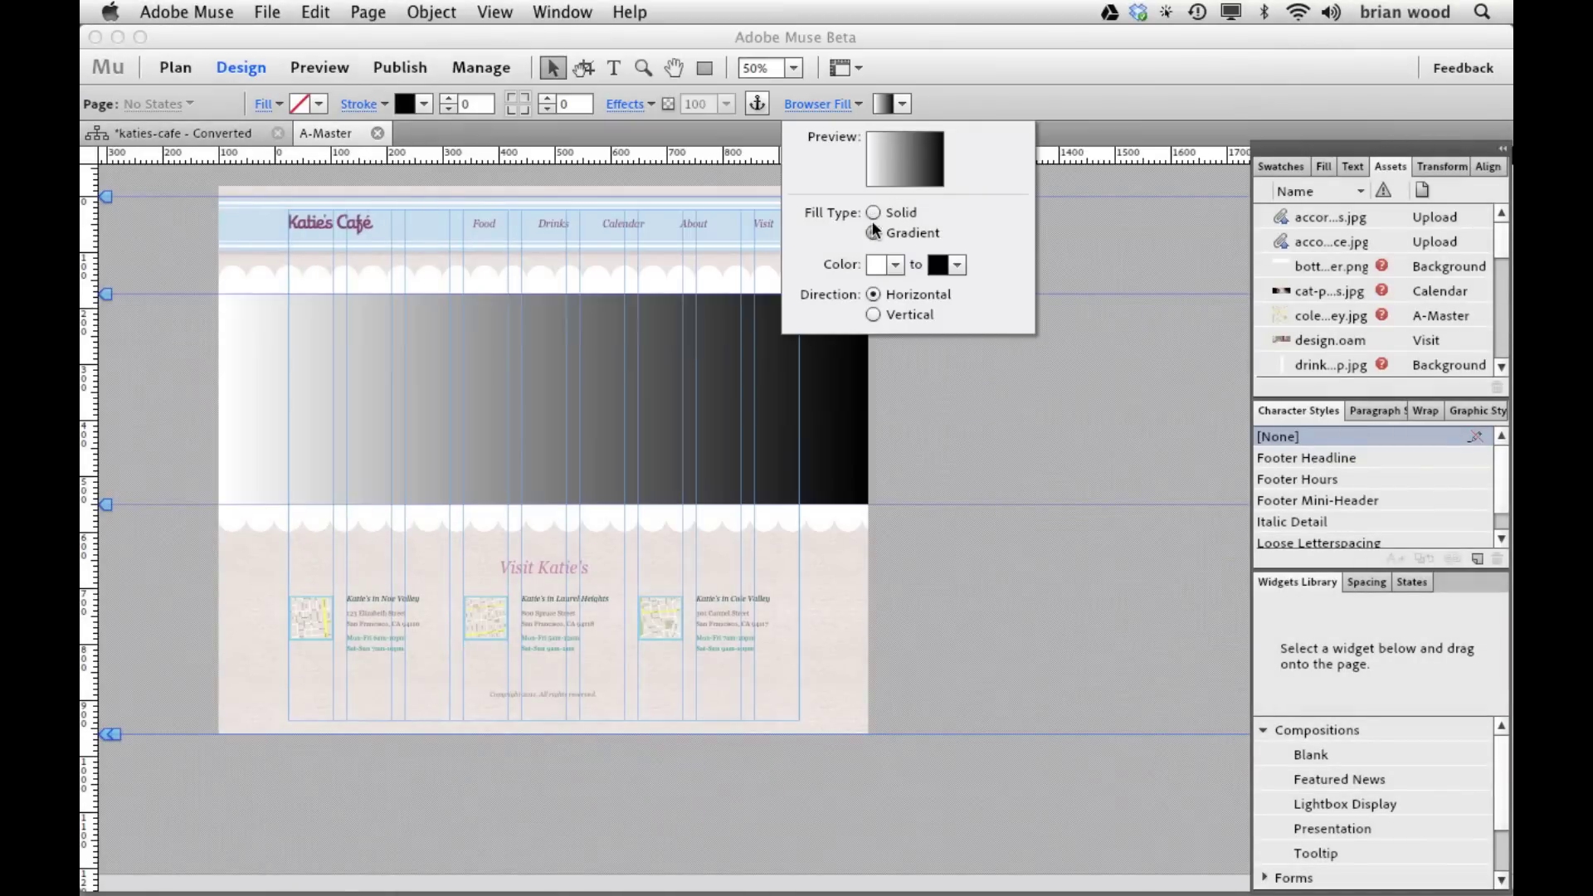
left_click(874, 214)
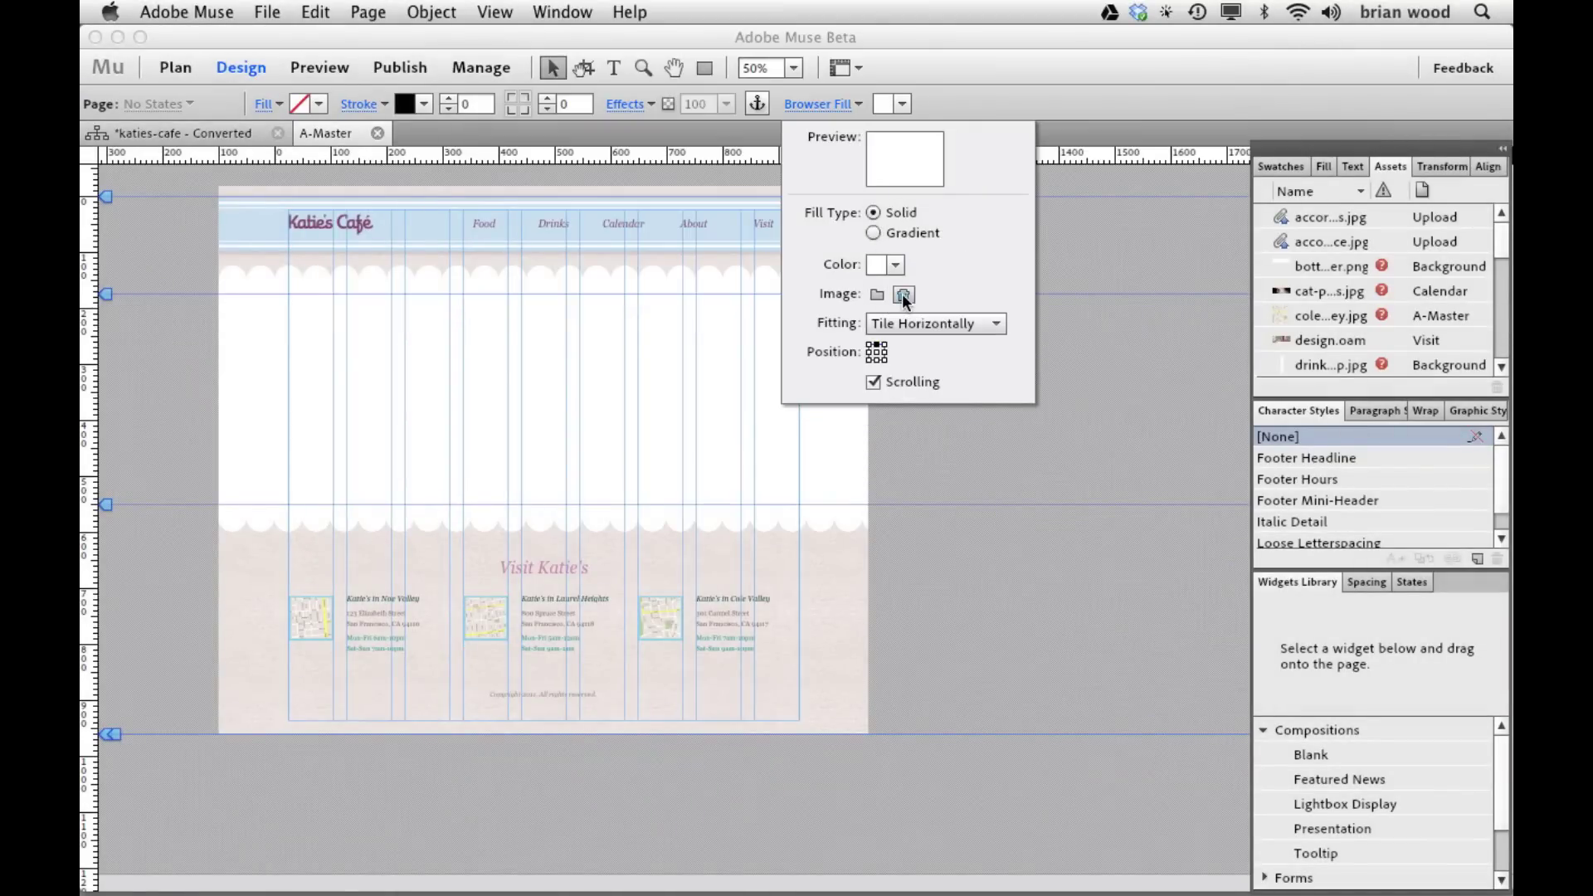
left_click(905, 324)
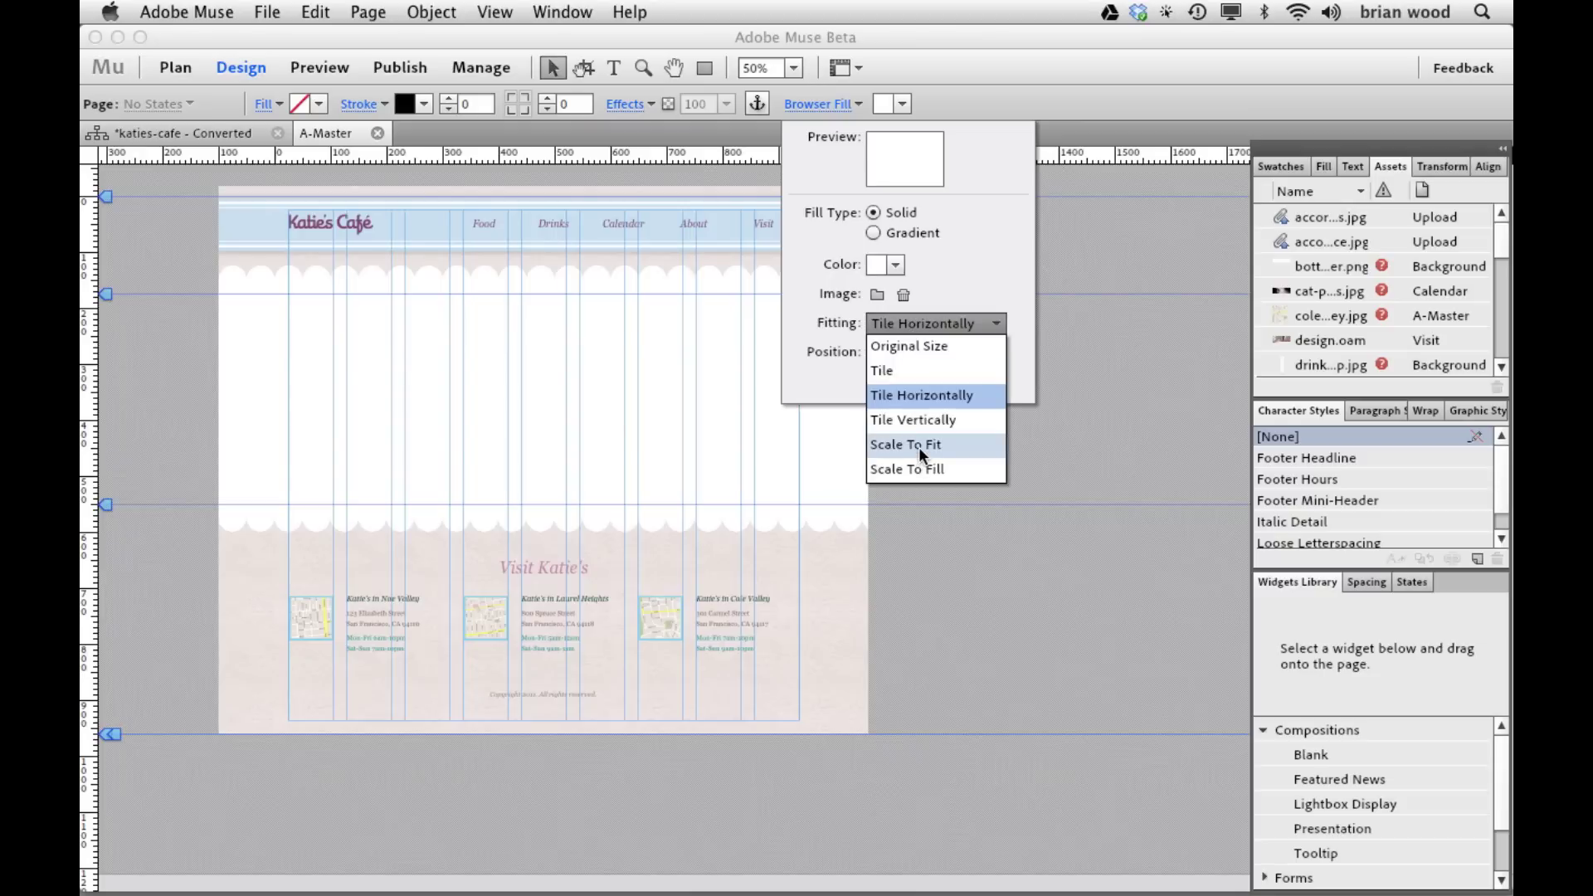
left_click(919, 470)
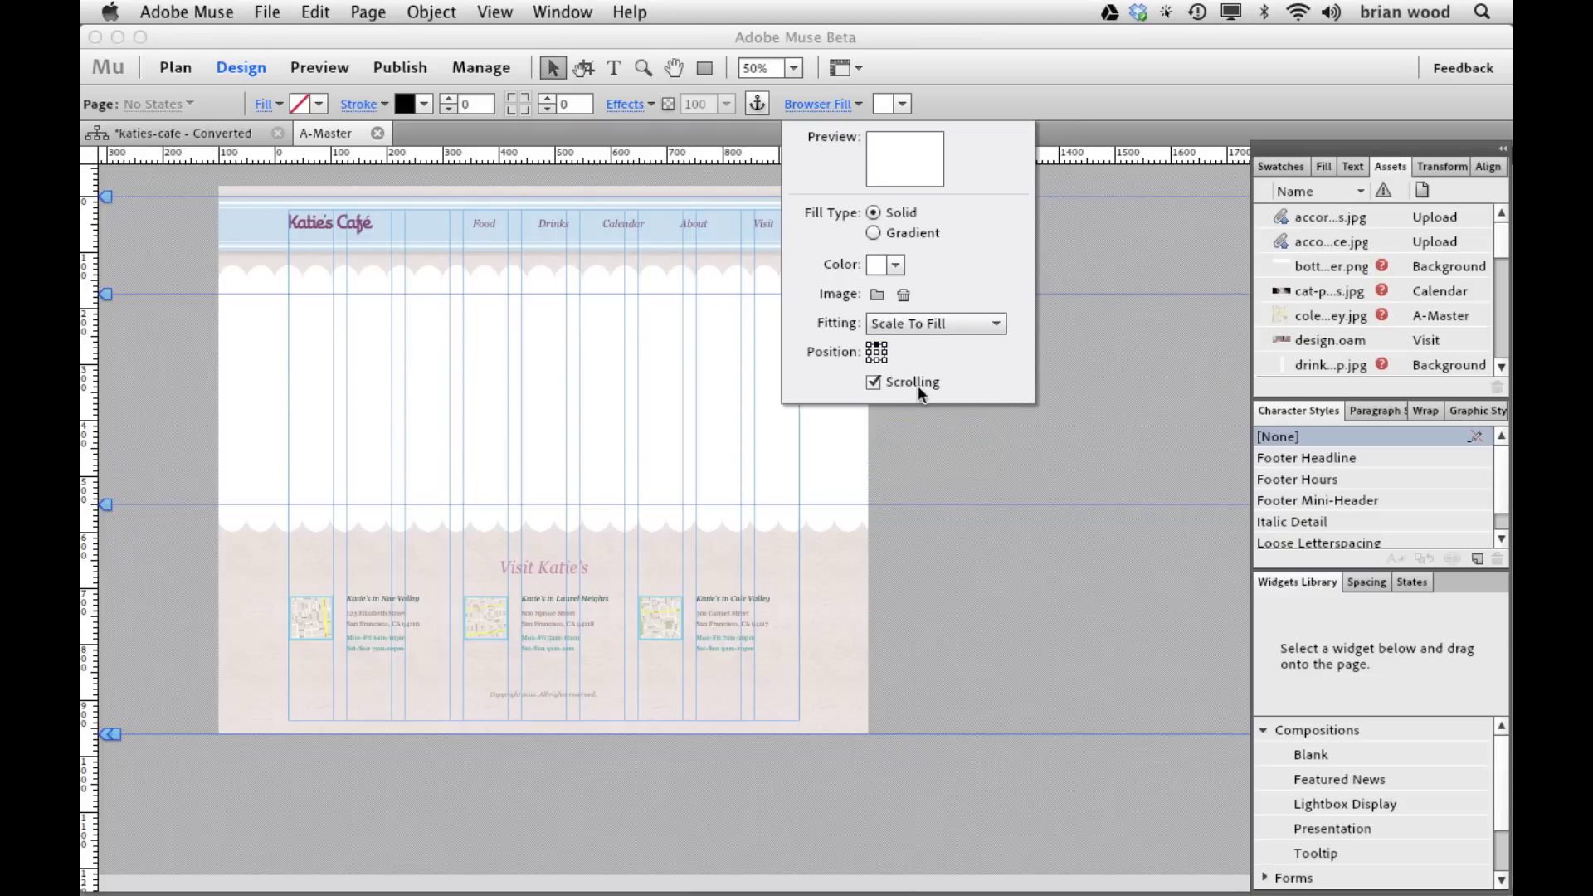
- Use the accordion space JPG from the Desktop's FirstMuseSite folder as the browser fill image and set its fitting to Original Size
left_click(876, 295)
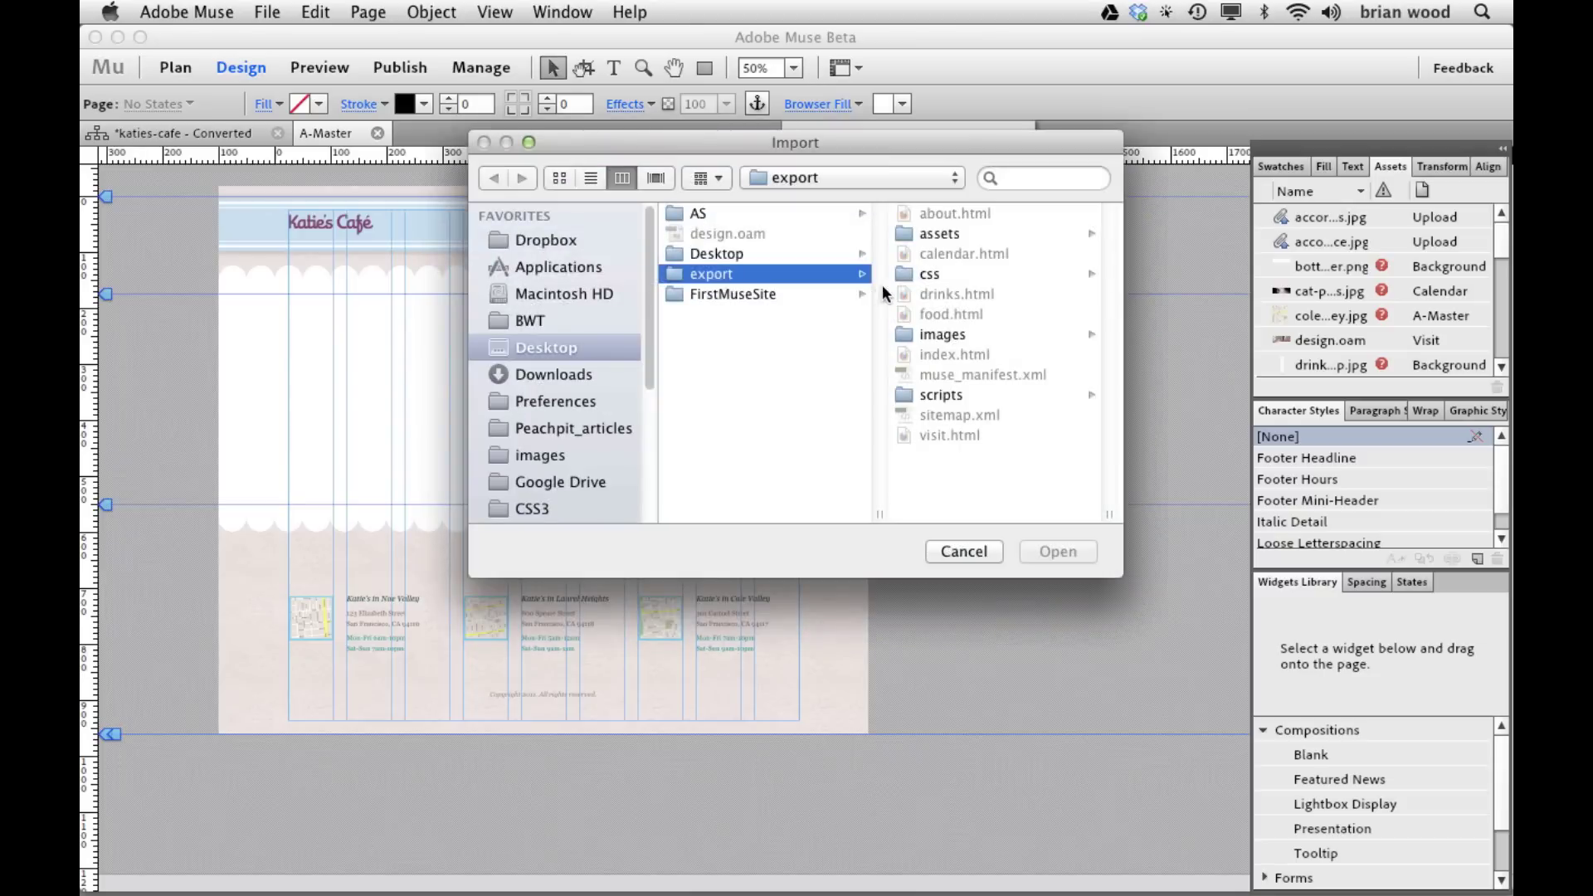
left_click(527, 319)
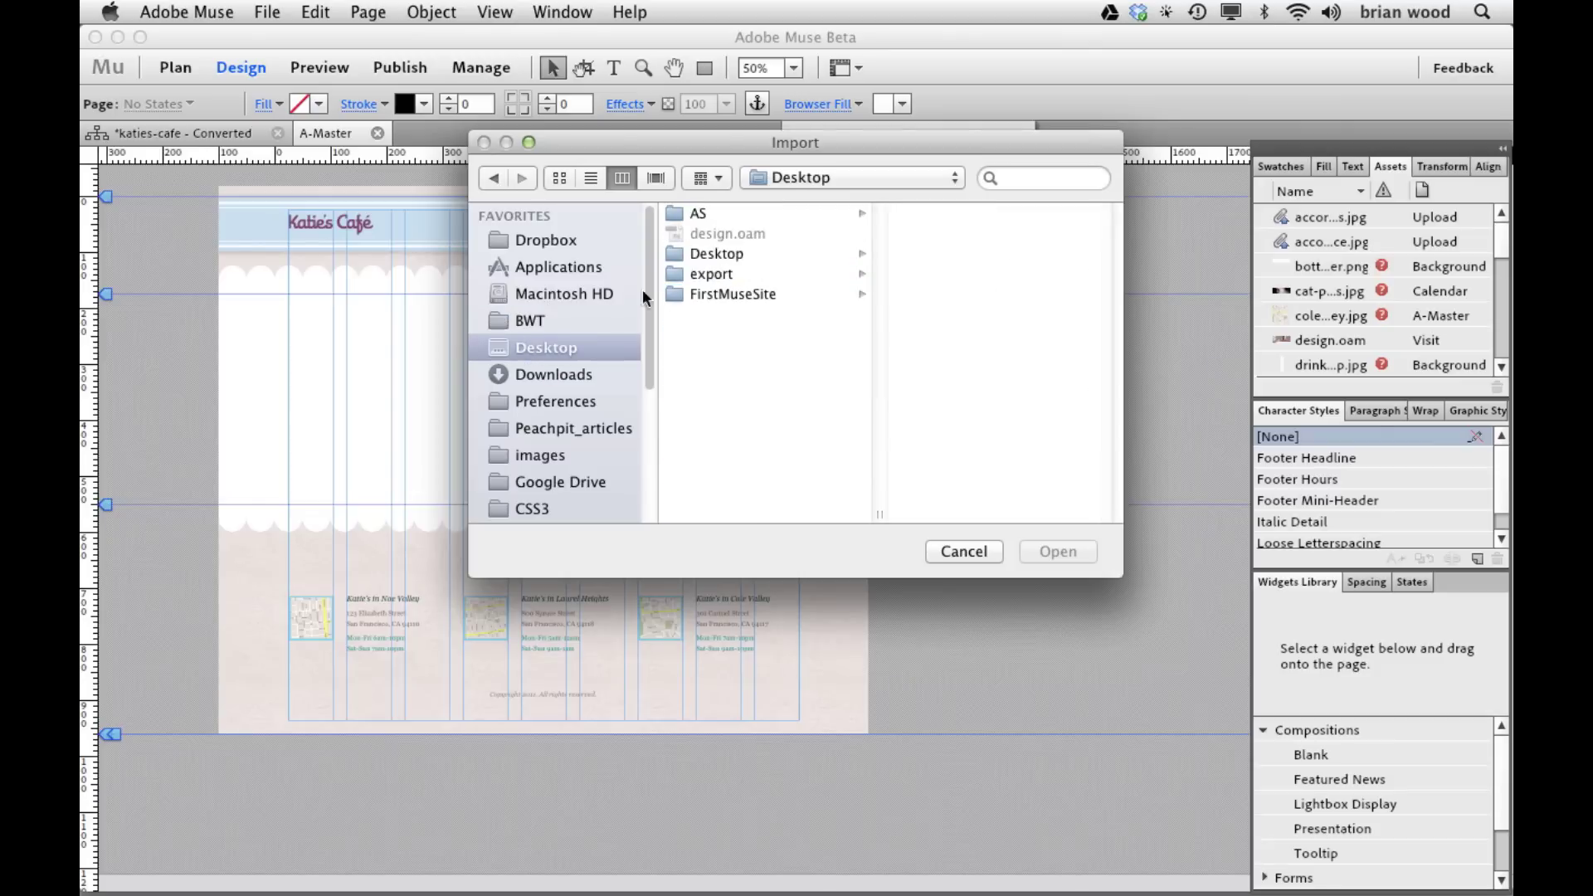
left_click(721, 296)
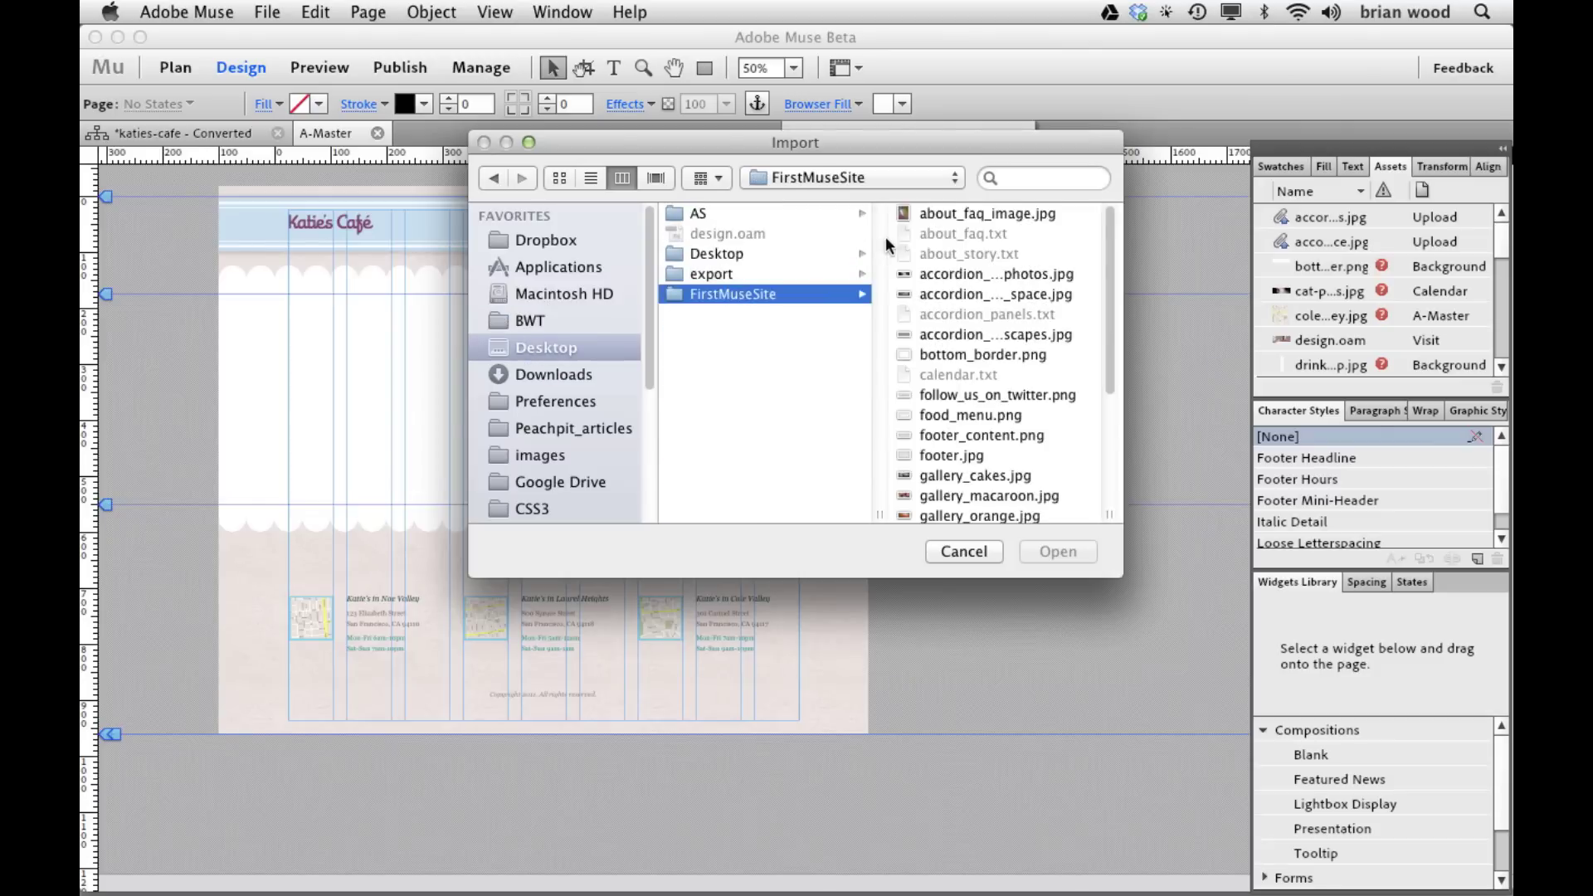
left_click(966, 213)
left_click(788, 273)
left_click(773, 213)
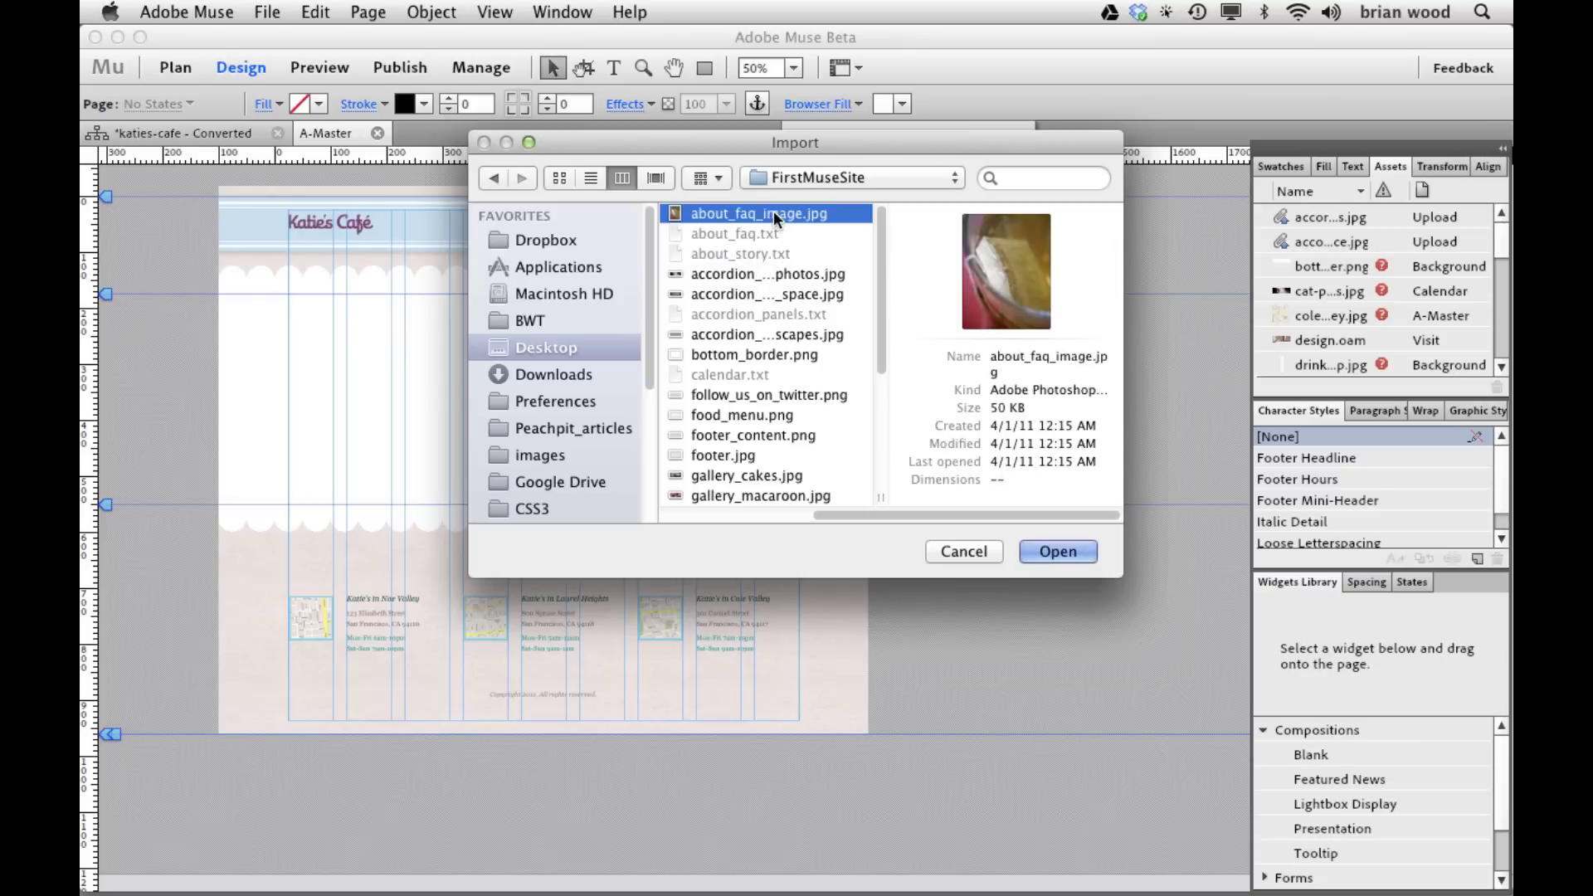
left_click(769, 293)
left_click(1038, 551)
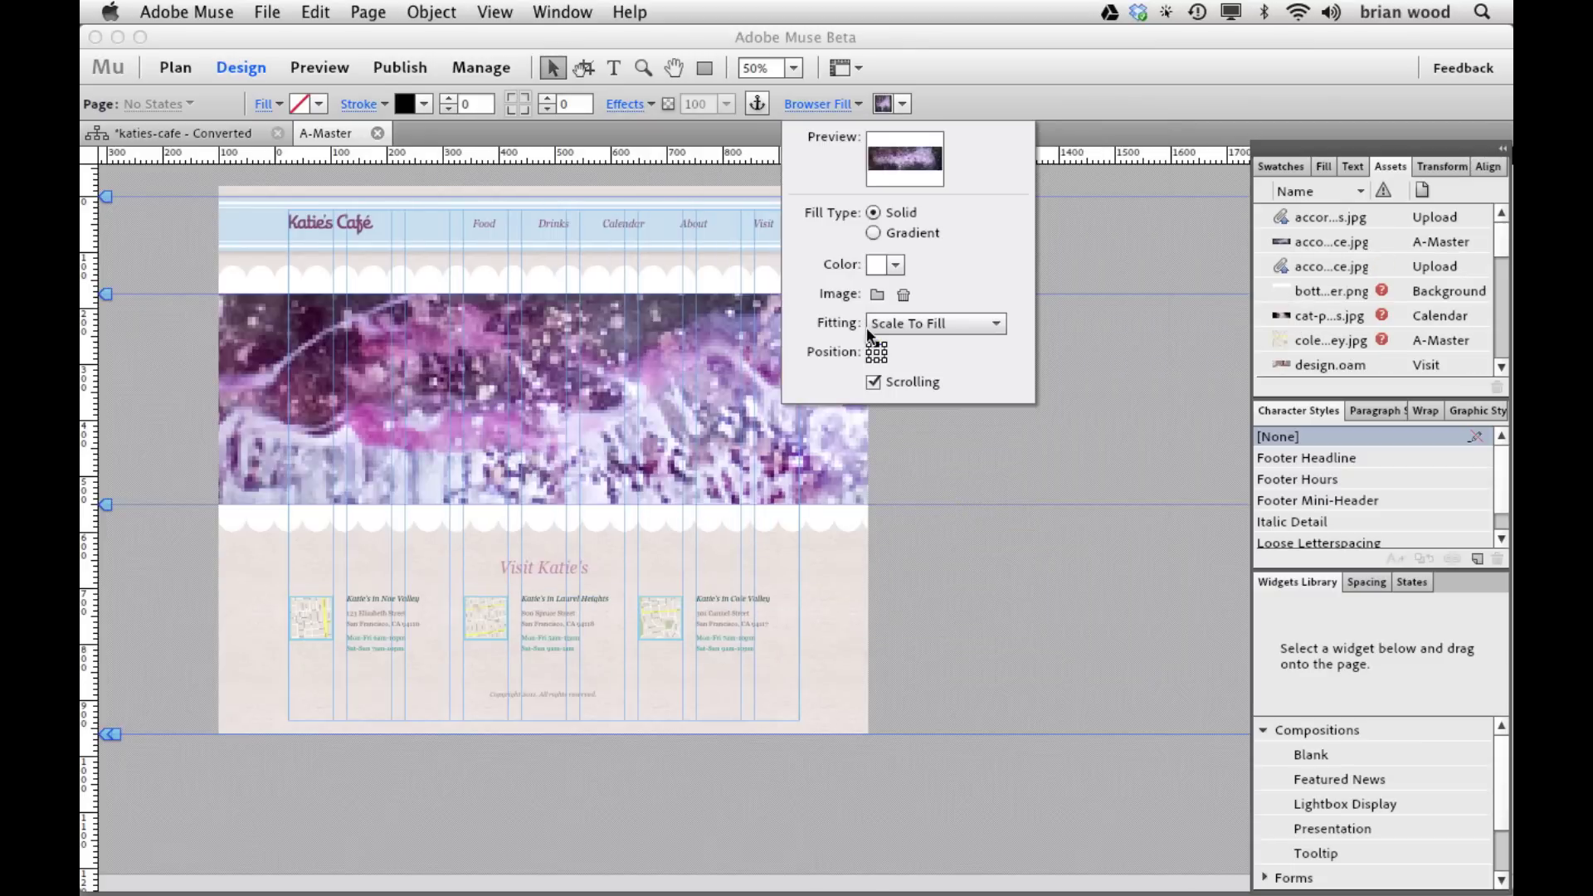
left_click(993, 324)
left_click(916, 346)
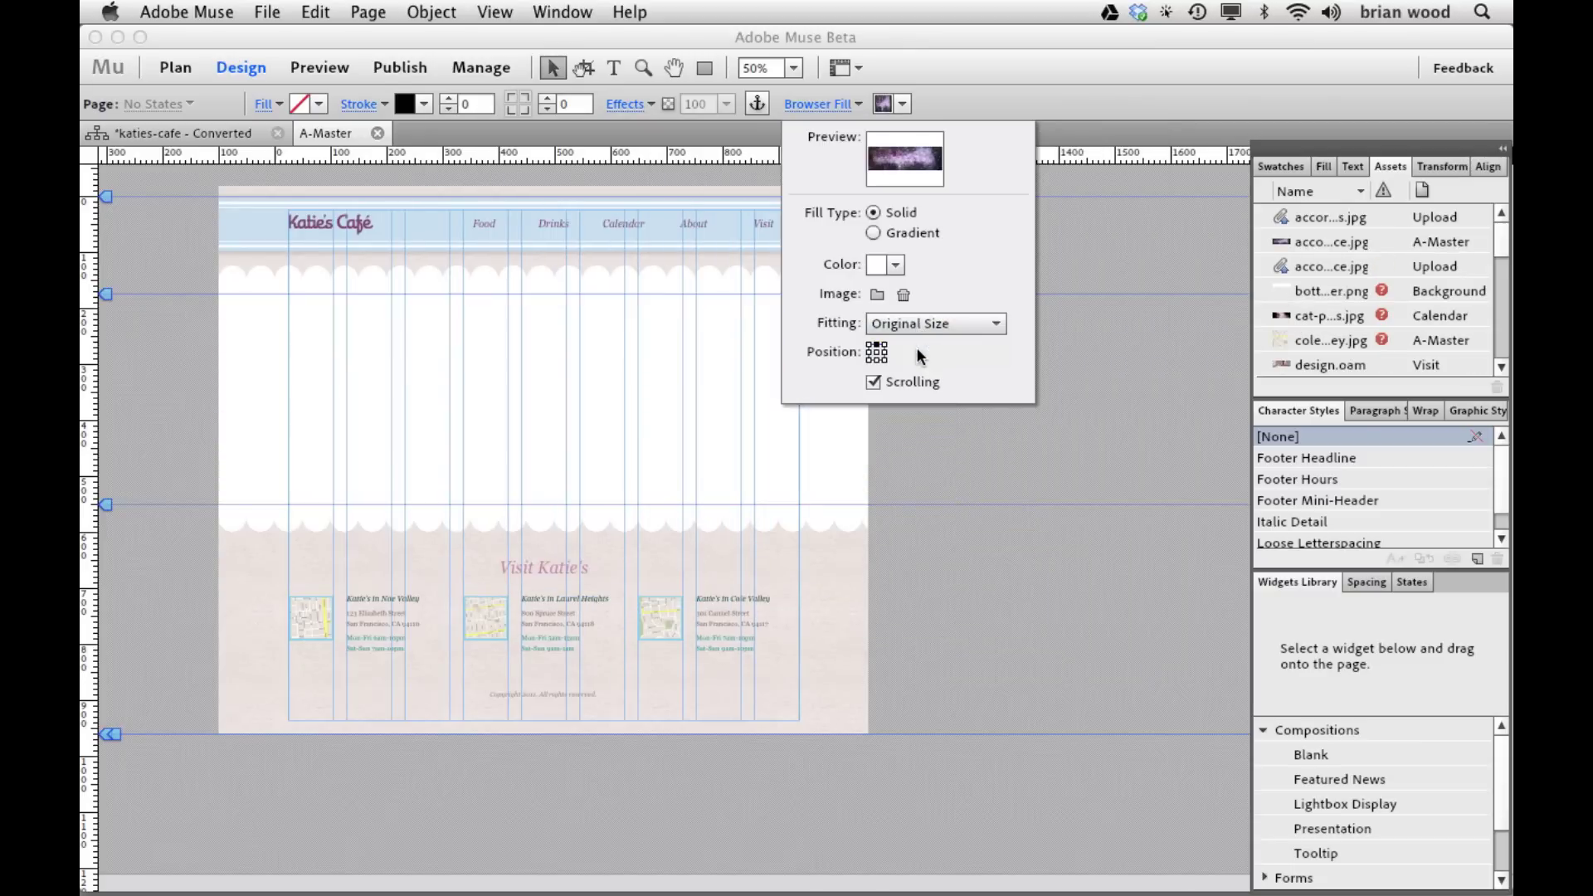
- Try the Tile fitting for the browser fill image, then set its fitting to Scale To Fill
left_click(906, 323)
left_click(904, 357)
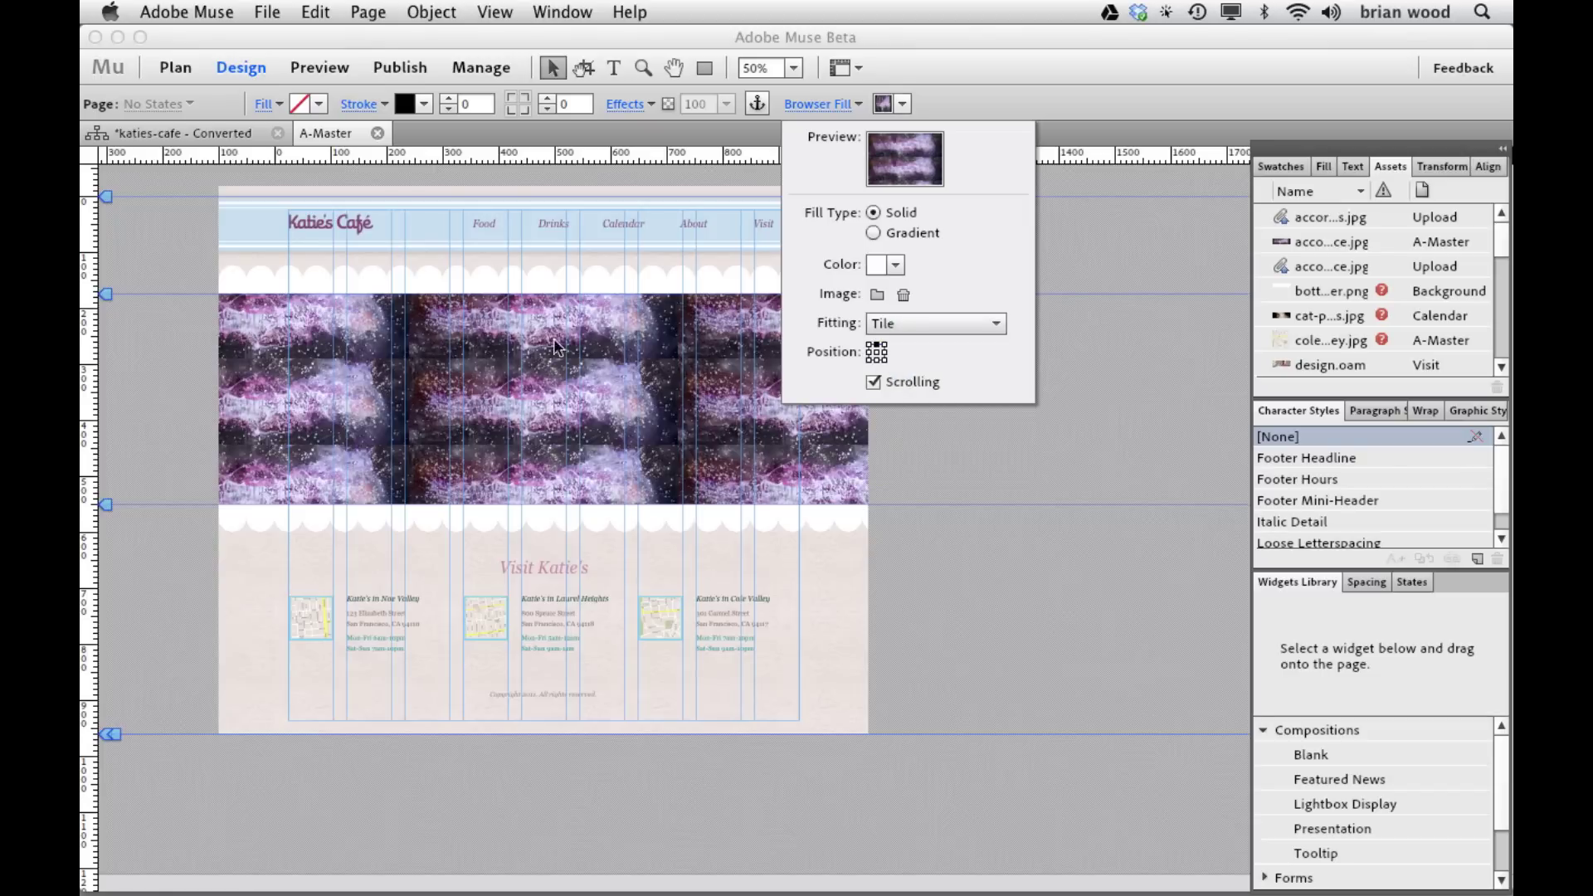
left_click(919, 324)
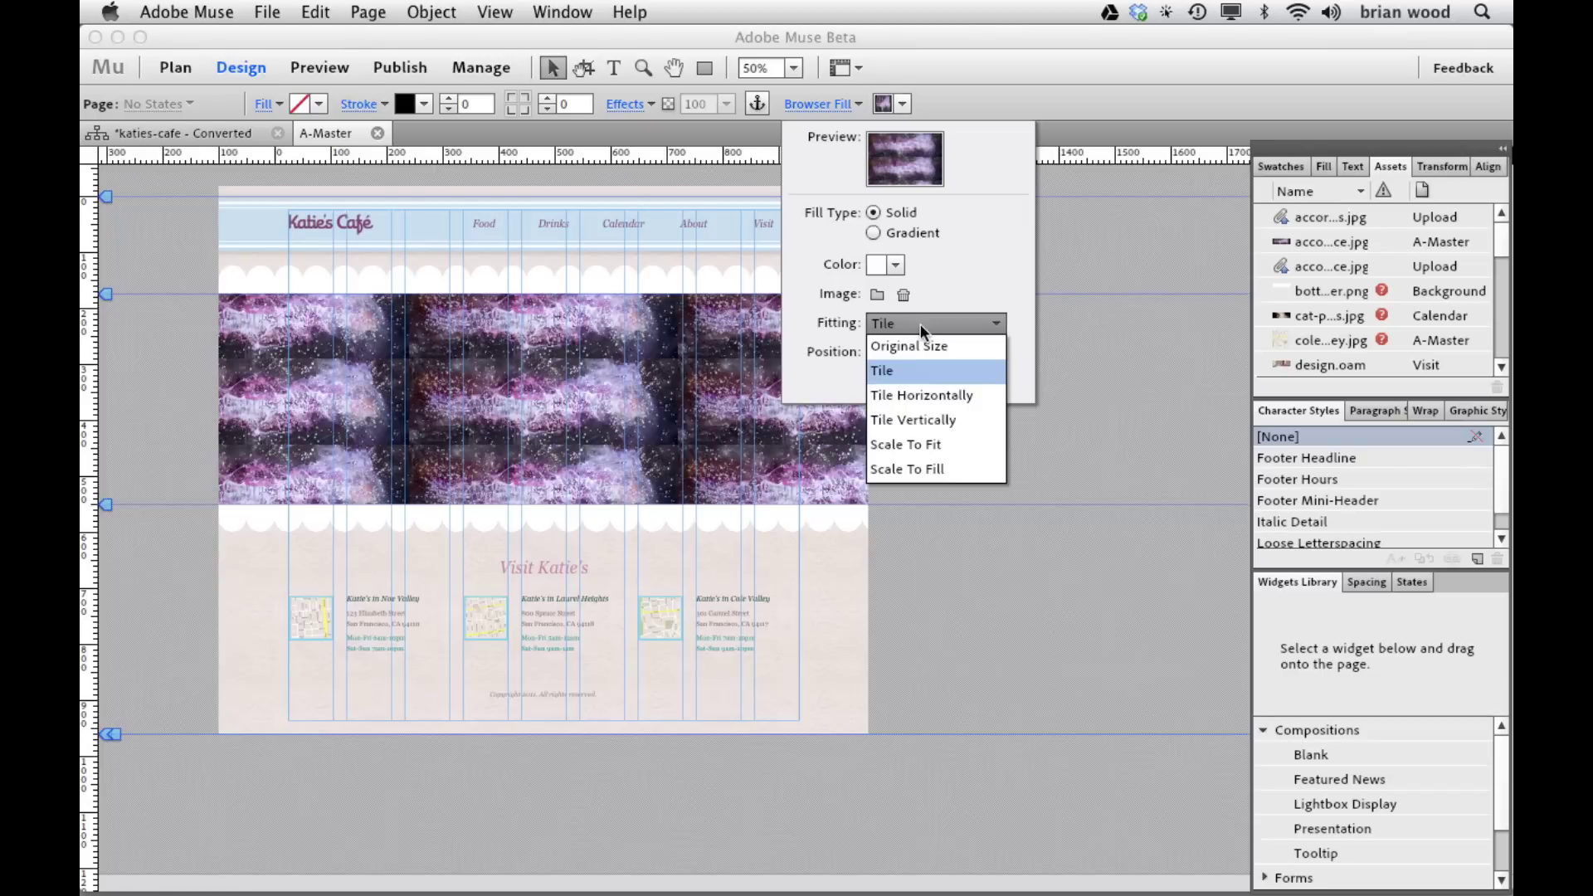
left_click(916, 466)
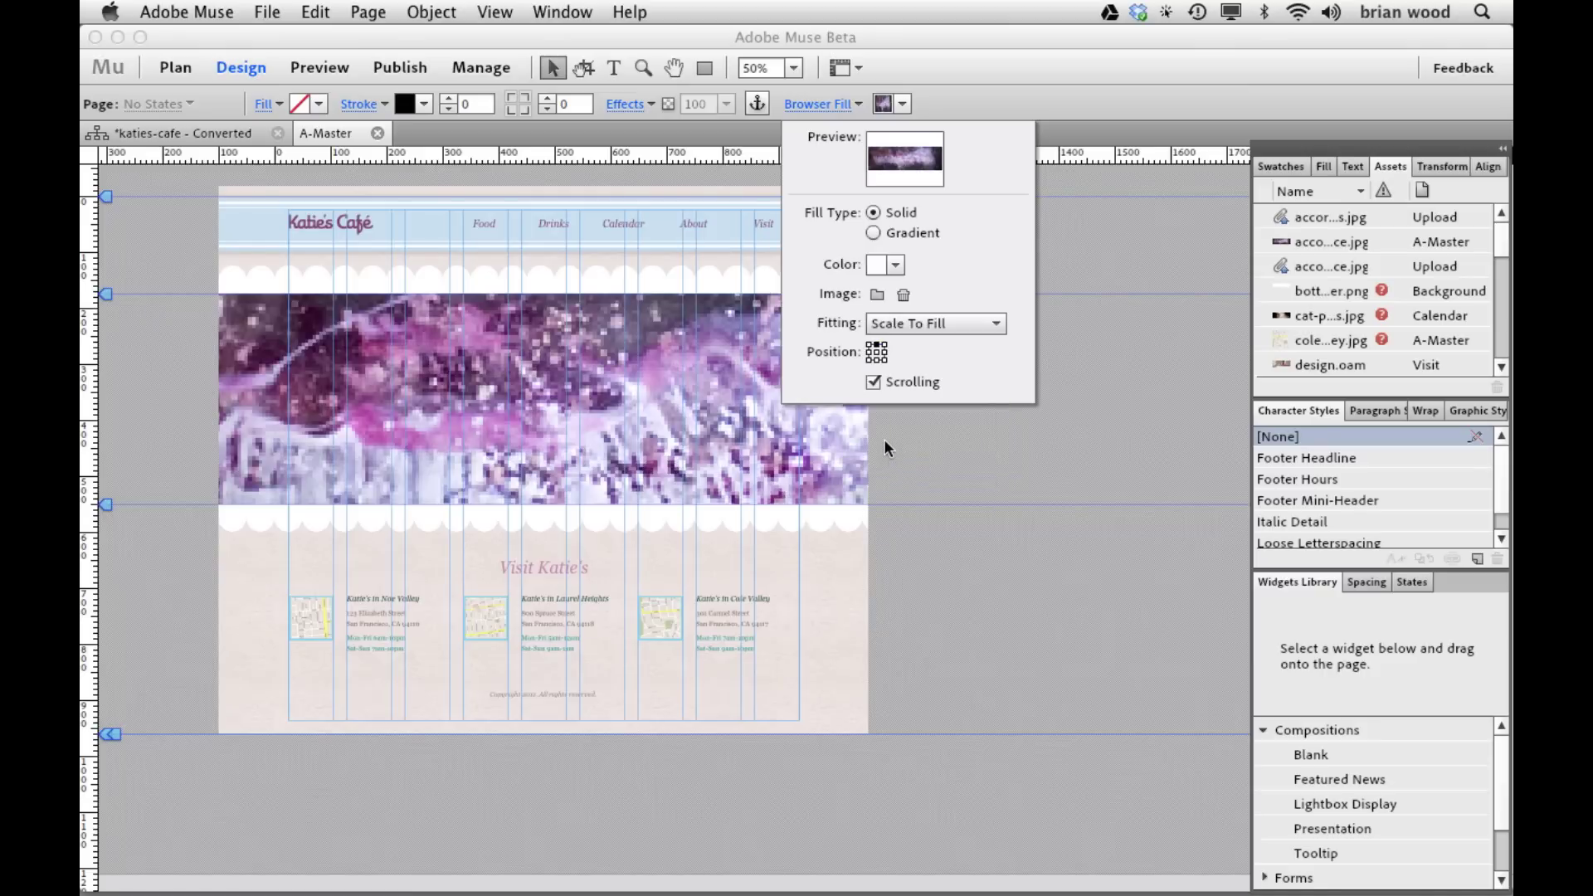
left_click(127, 355)
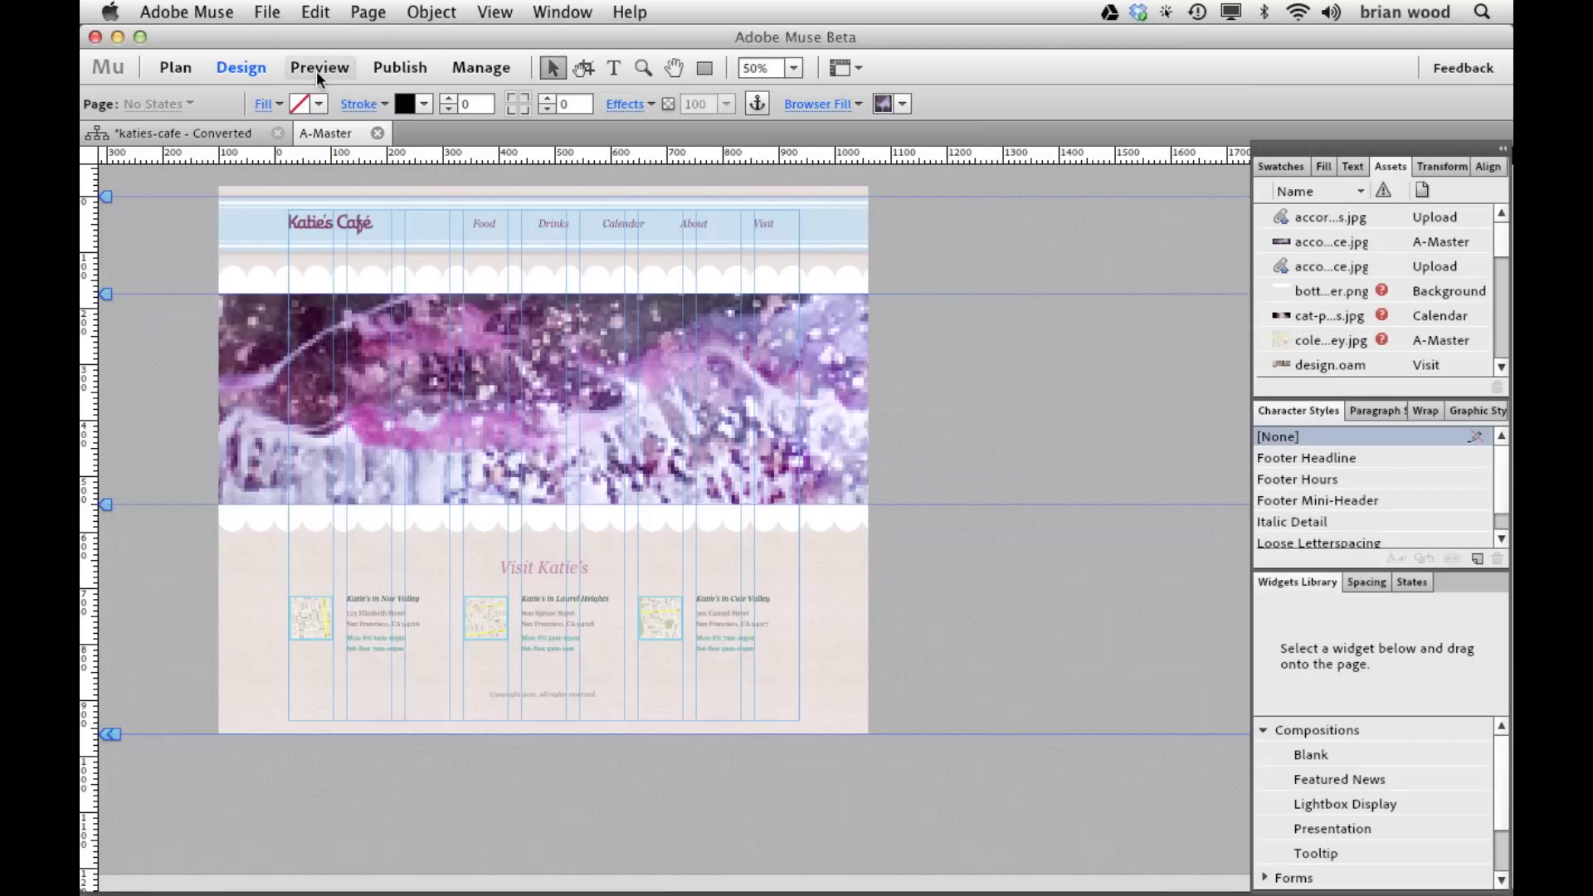
- Preview A-Master to check how the browser fill scales with the window, then return to Design view
left_click(321, 66)
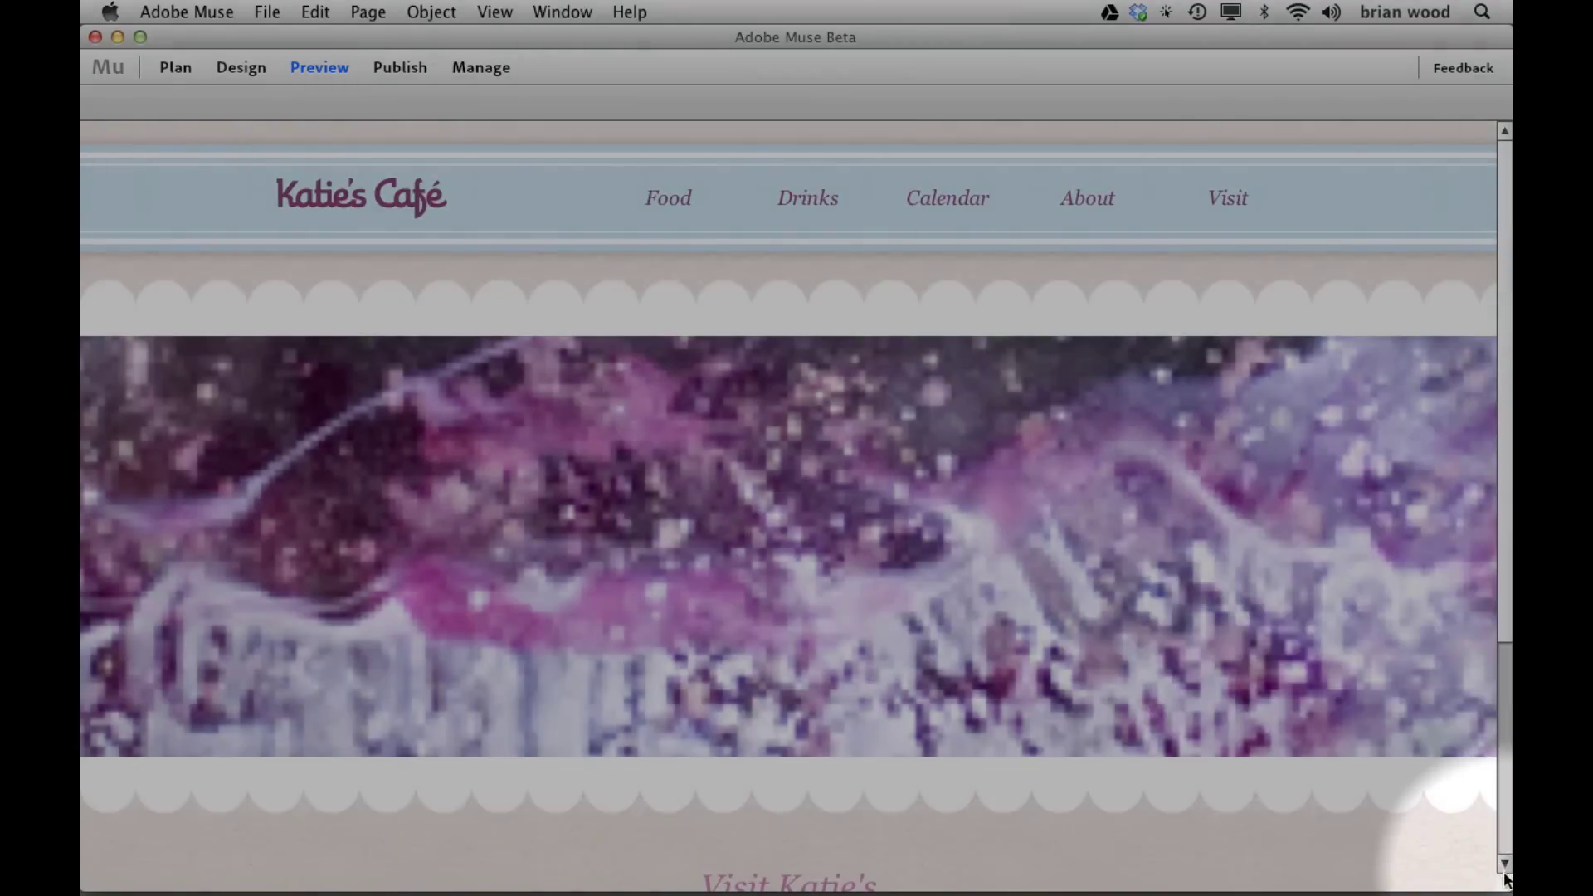
mouse_move(1506, 887)
left_mouse_down()
mouse_move(1042, 836)
mouse_move(652, 712)
mouse_move(1073, 811)
mouse_move(1390, 841)
mouse_move(1508, 869)
mouse_move(1500, 889)
mouse_move(1253, 814)
mouse_move(1470, 892)
mouse_move(1510, 890)
left_mouse_up()
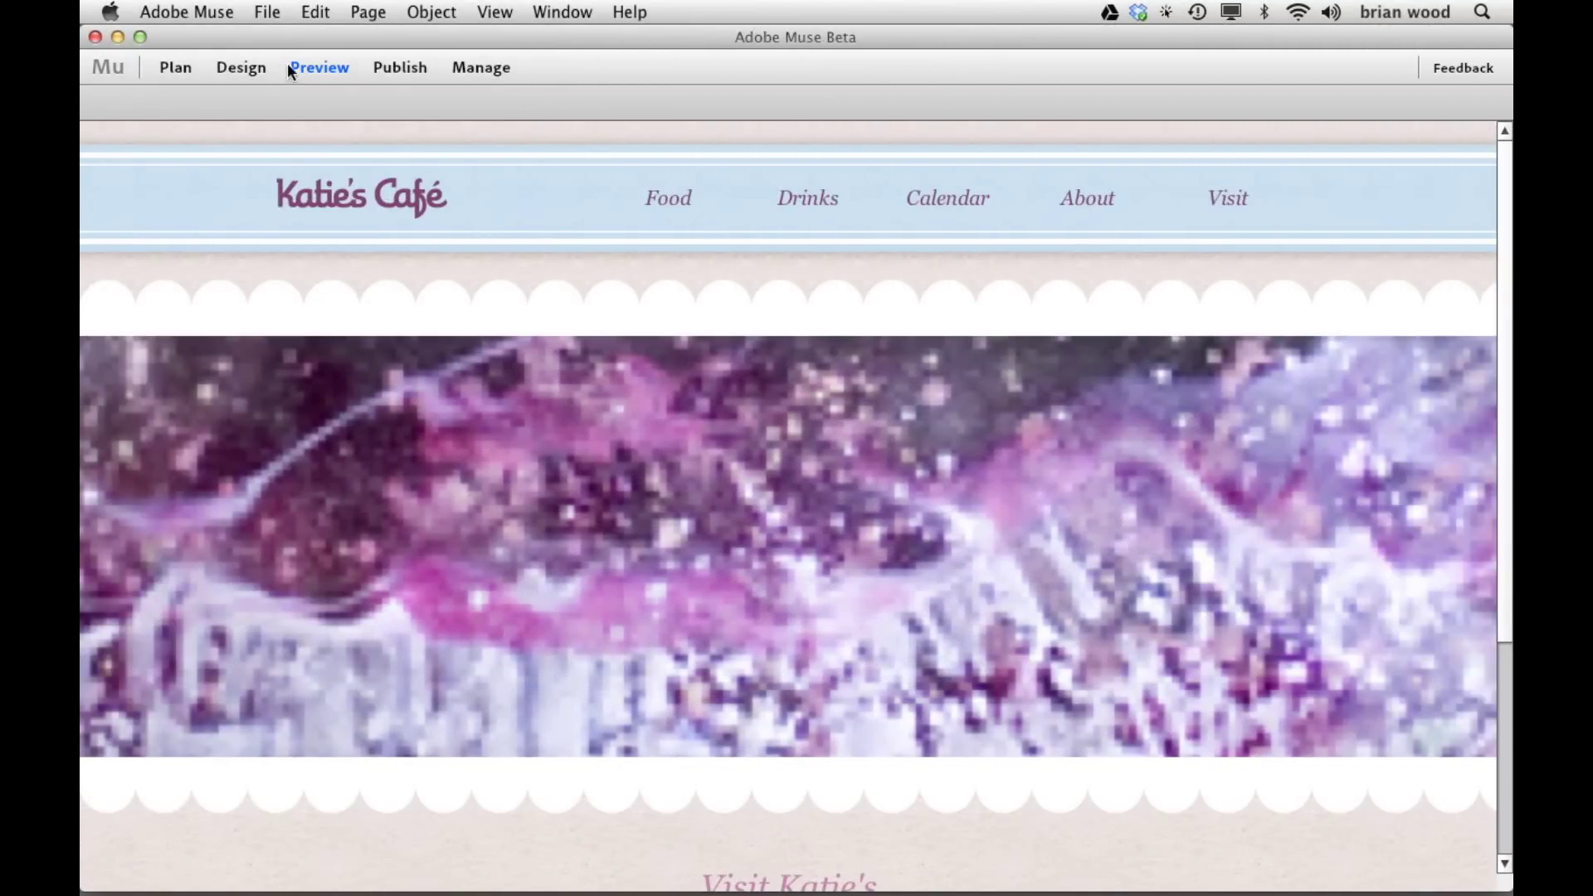
left_click(235, 72)
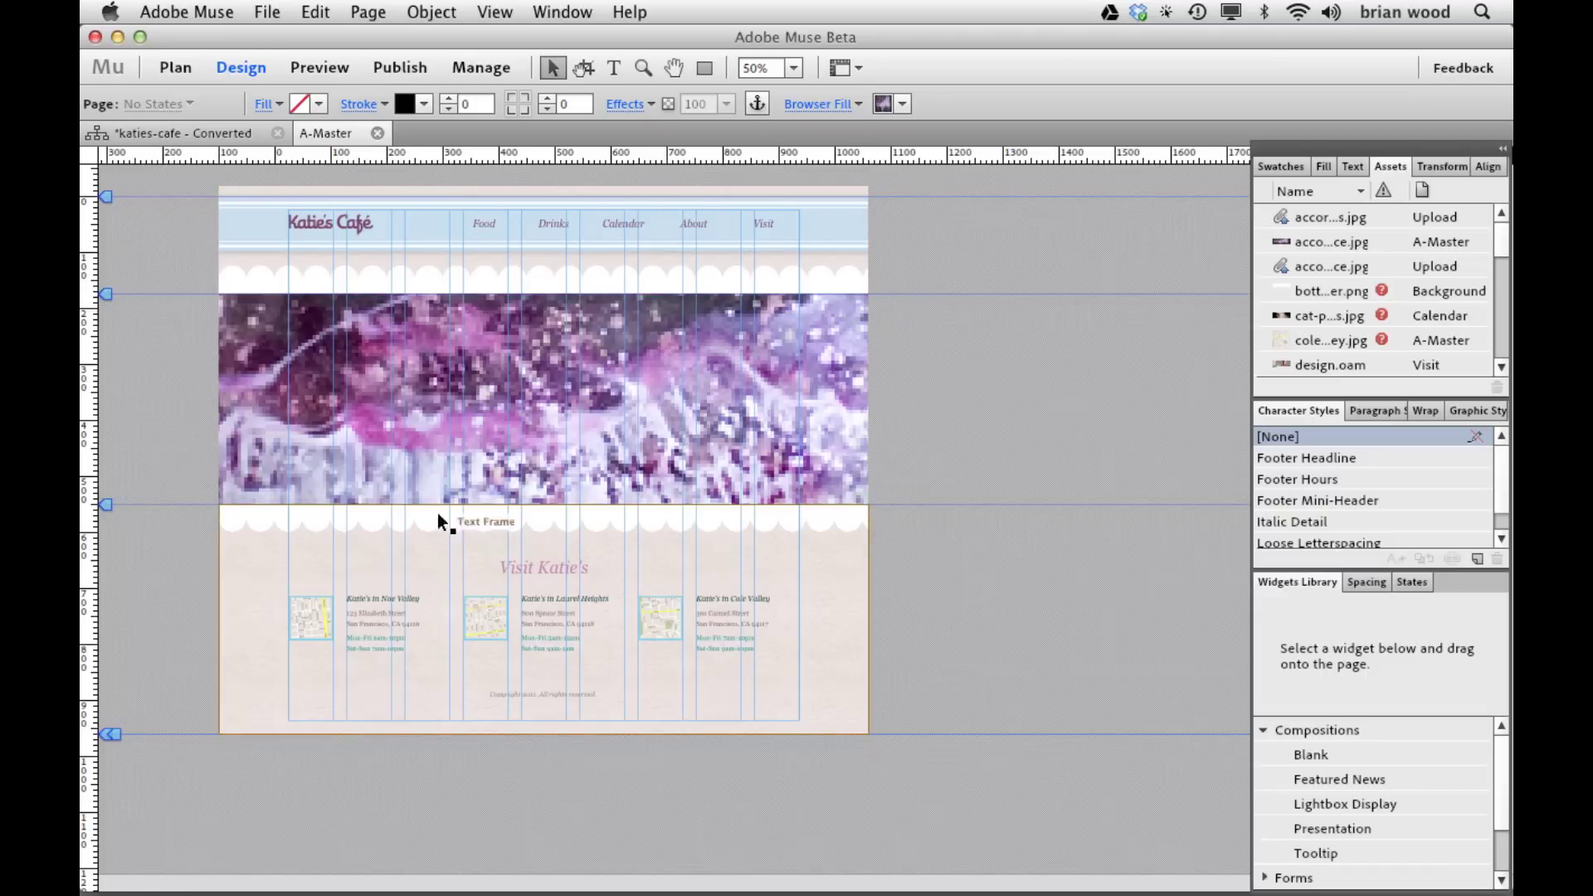
- Open the About page from the site plan and apply the Heading Level 1 paragraph style to the tabbed panel's labels
key("super+w")
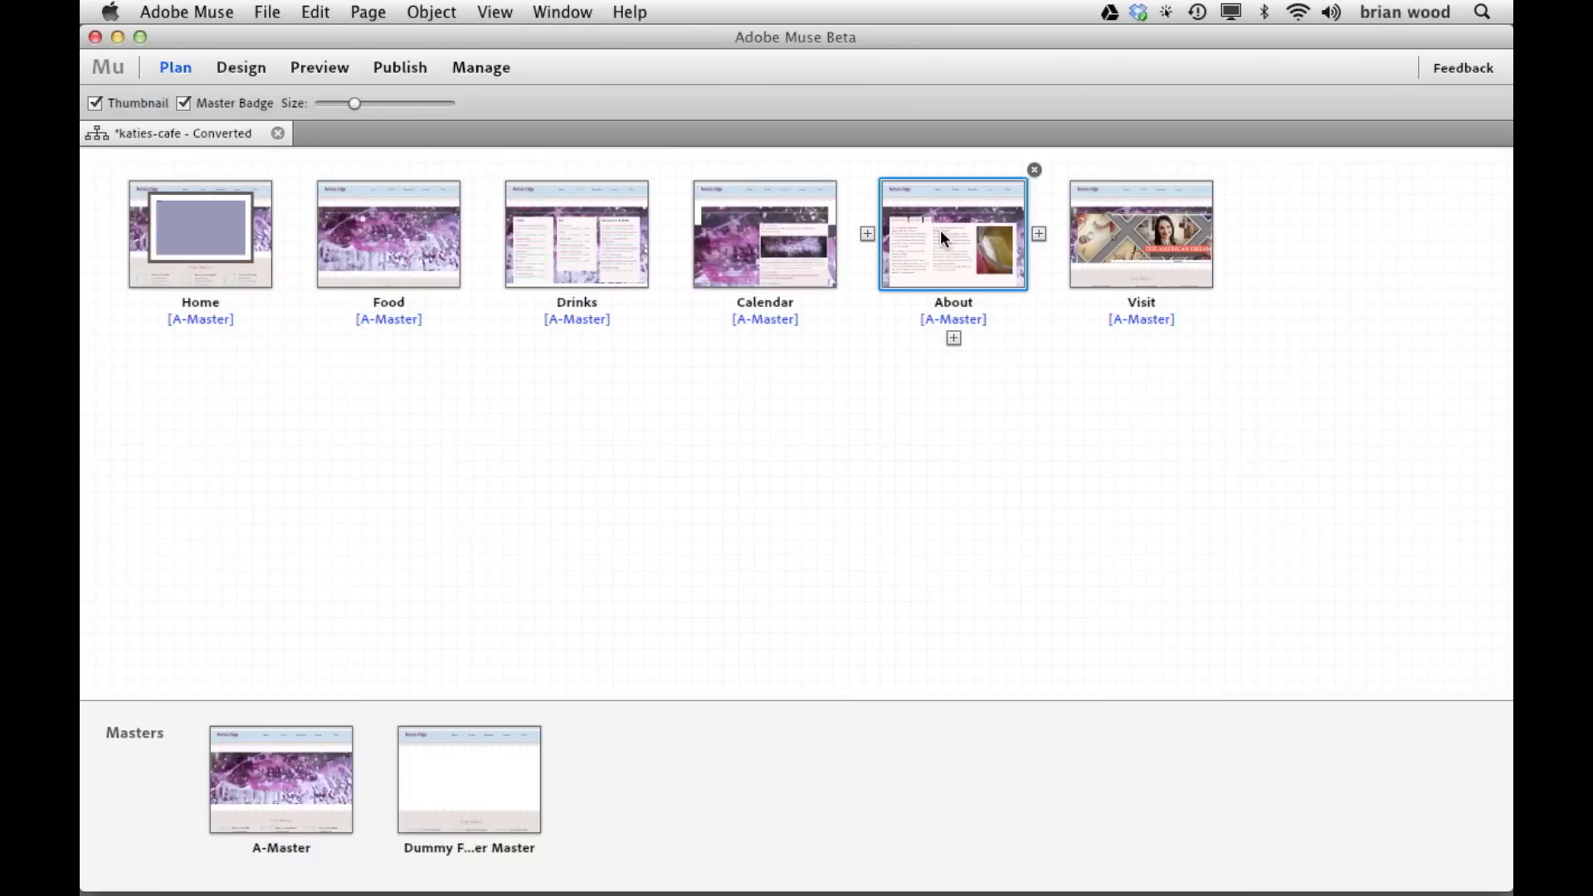
scroll(851, 699, "down", 2)
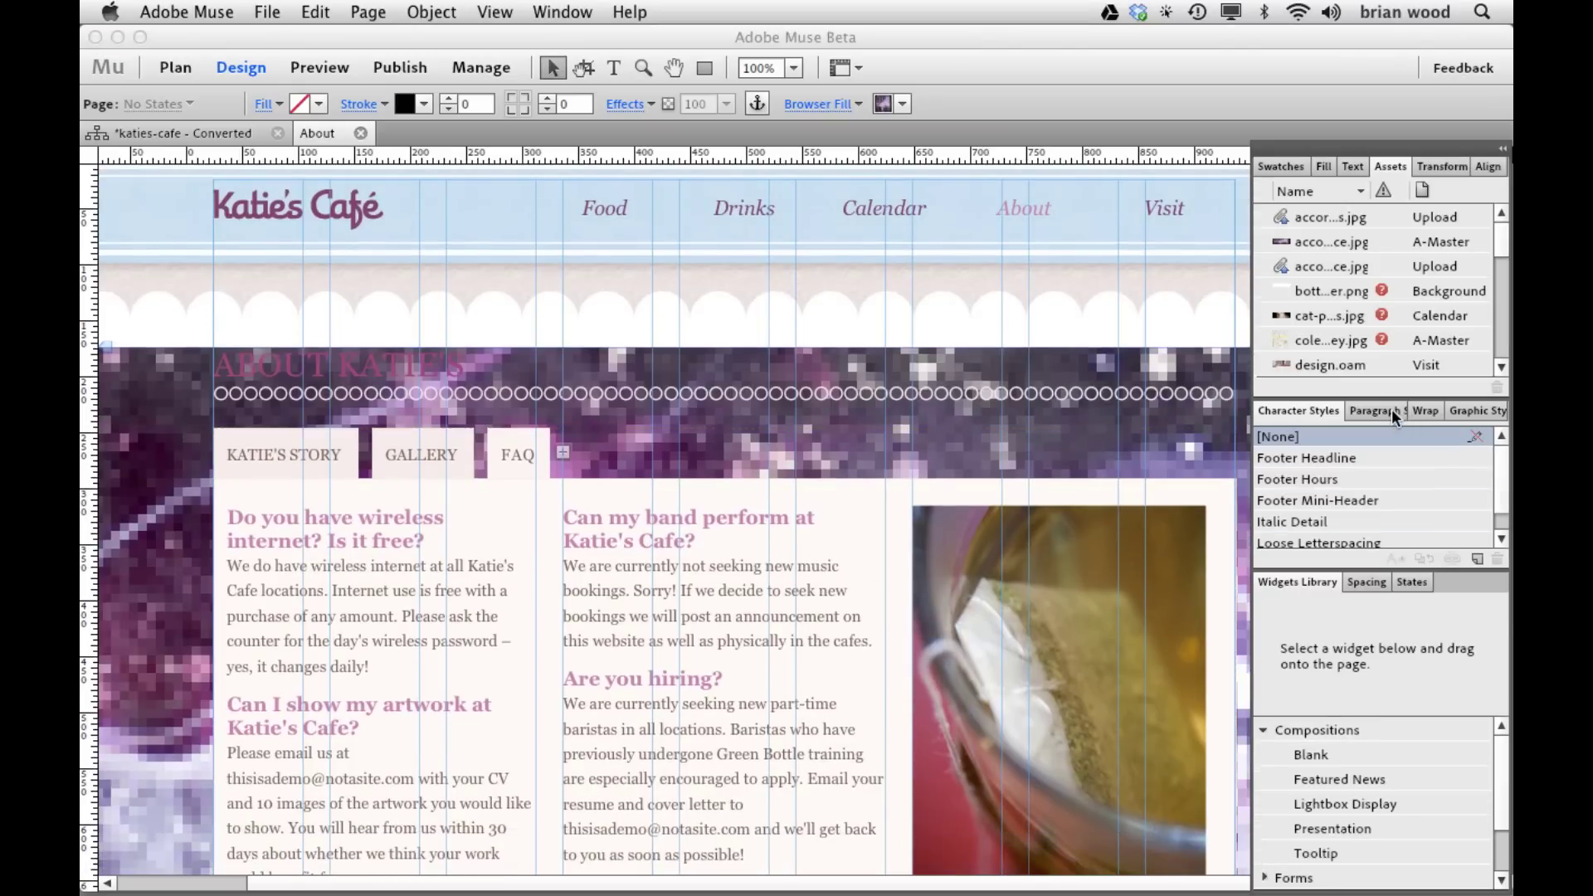
left_click(1392, 409)
left_click(1313, 458)
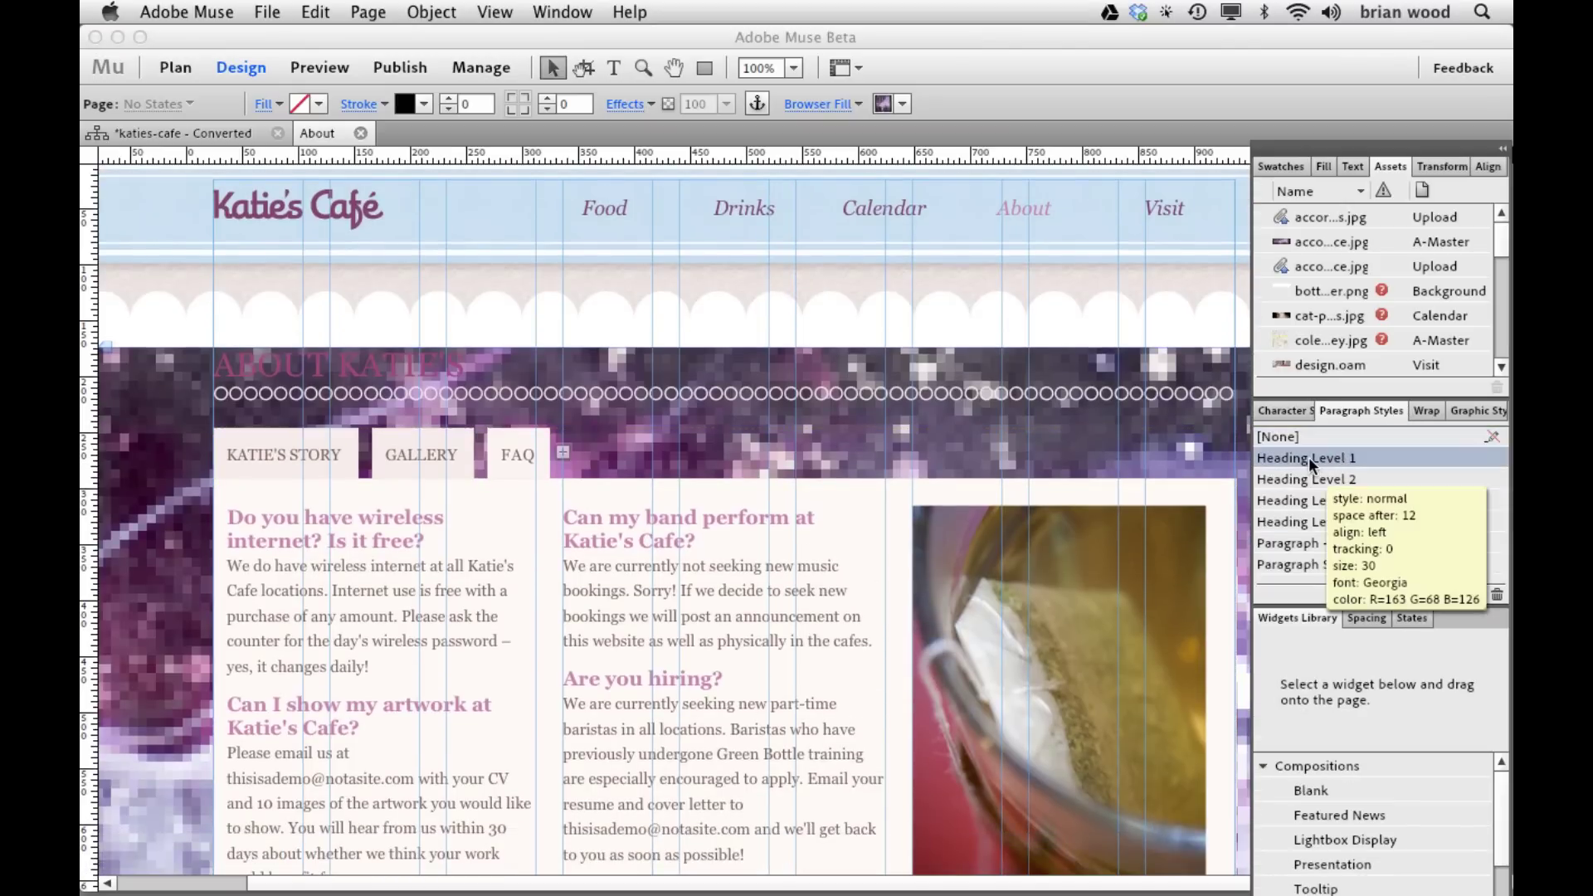
left_click_drag(1308, 456, 762, 595)
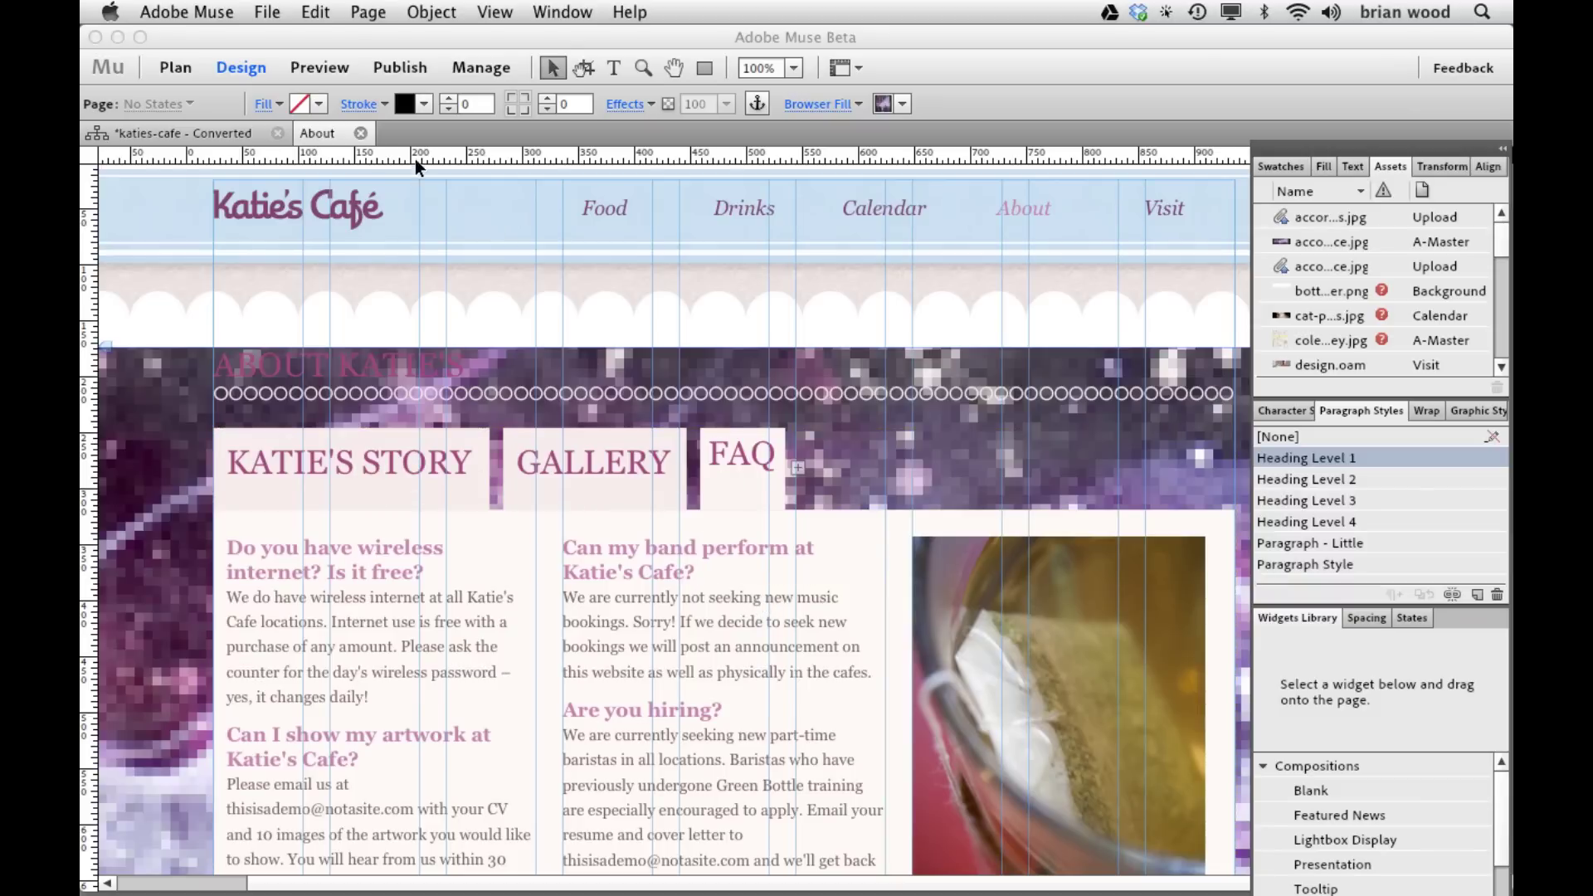
- Apply a red swatch as the fill of the tab bar behind the tabbed panel's labels
key("Tab")
left_click(319, 104)
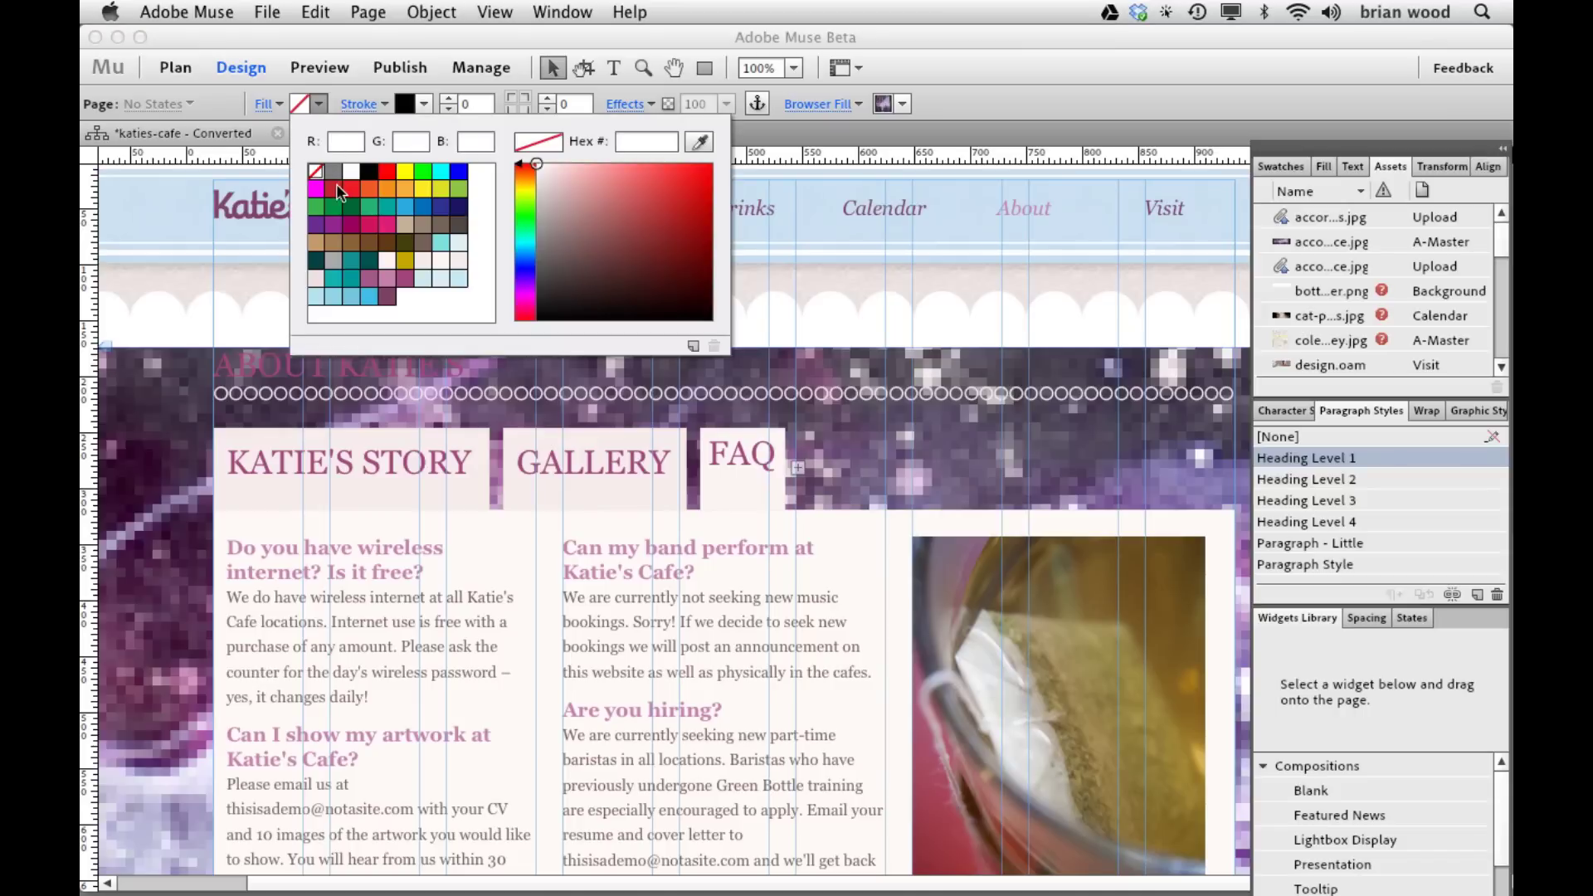
left_click_drag(360, 217, 609, 549)
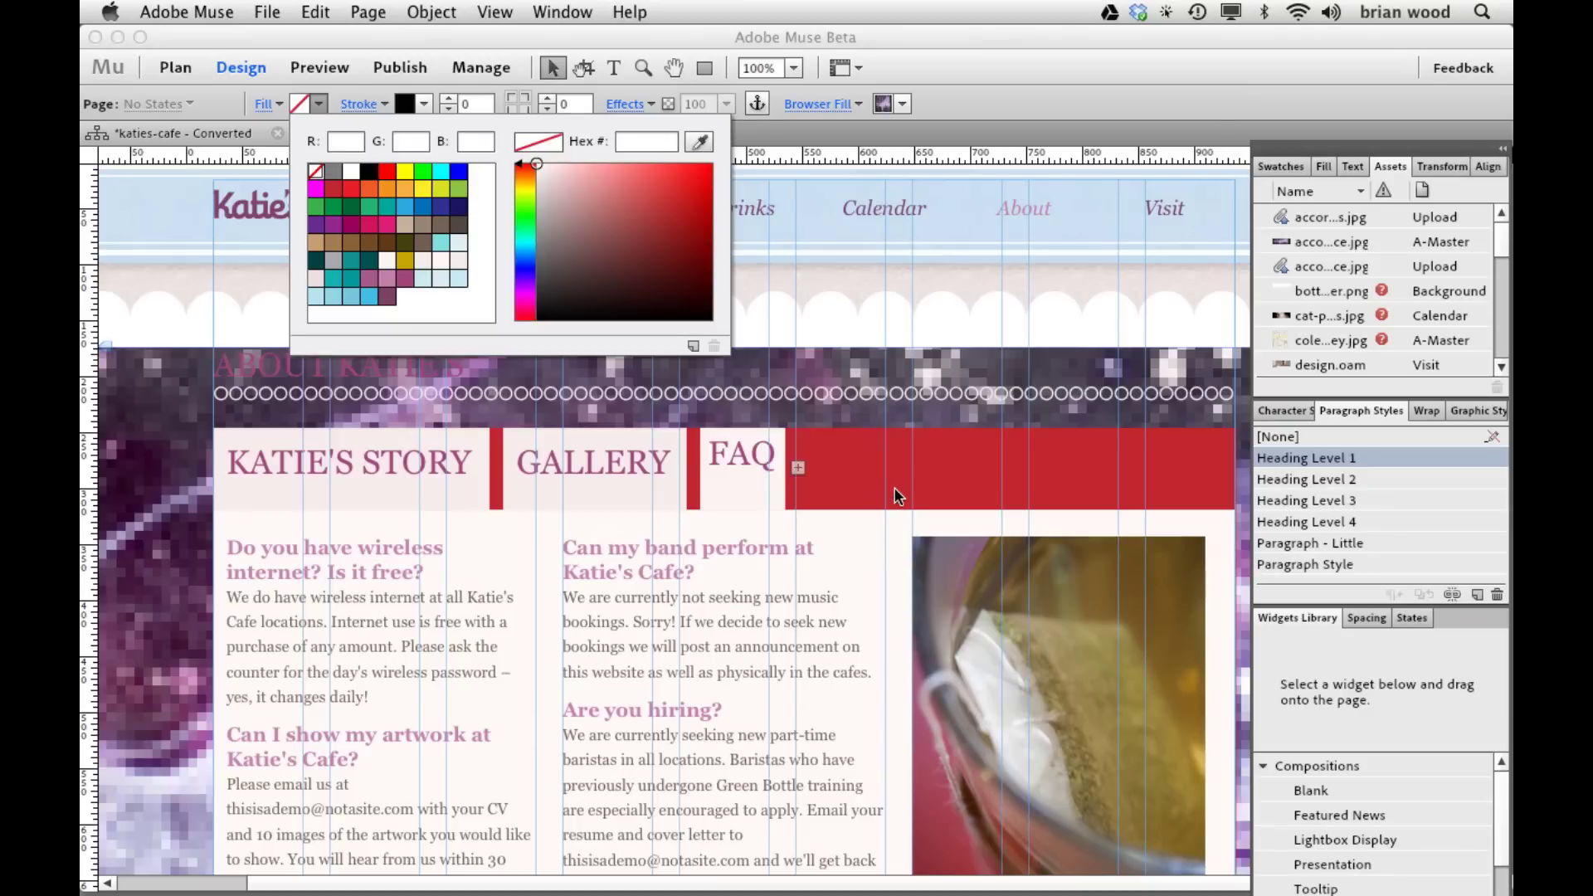
- Undo the red fill and the heading style on the tabbed panel, and close the About page
left_click(786, 384)
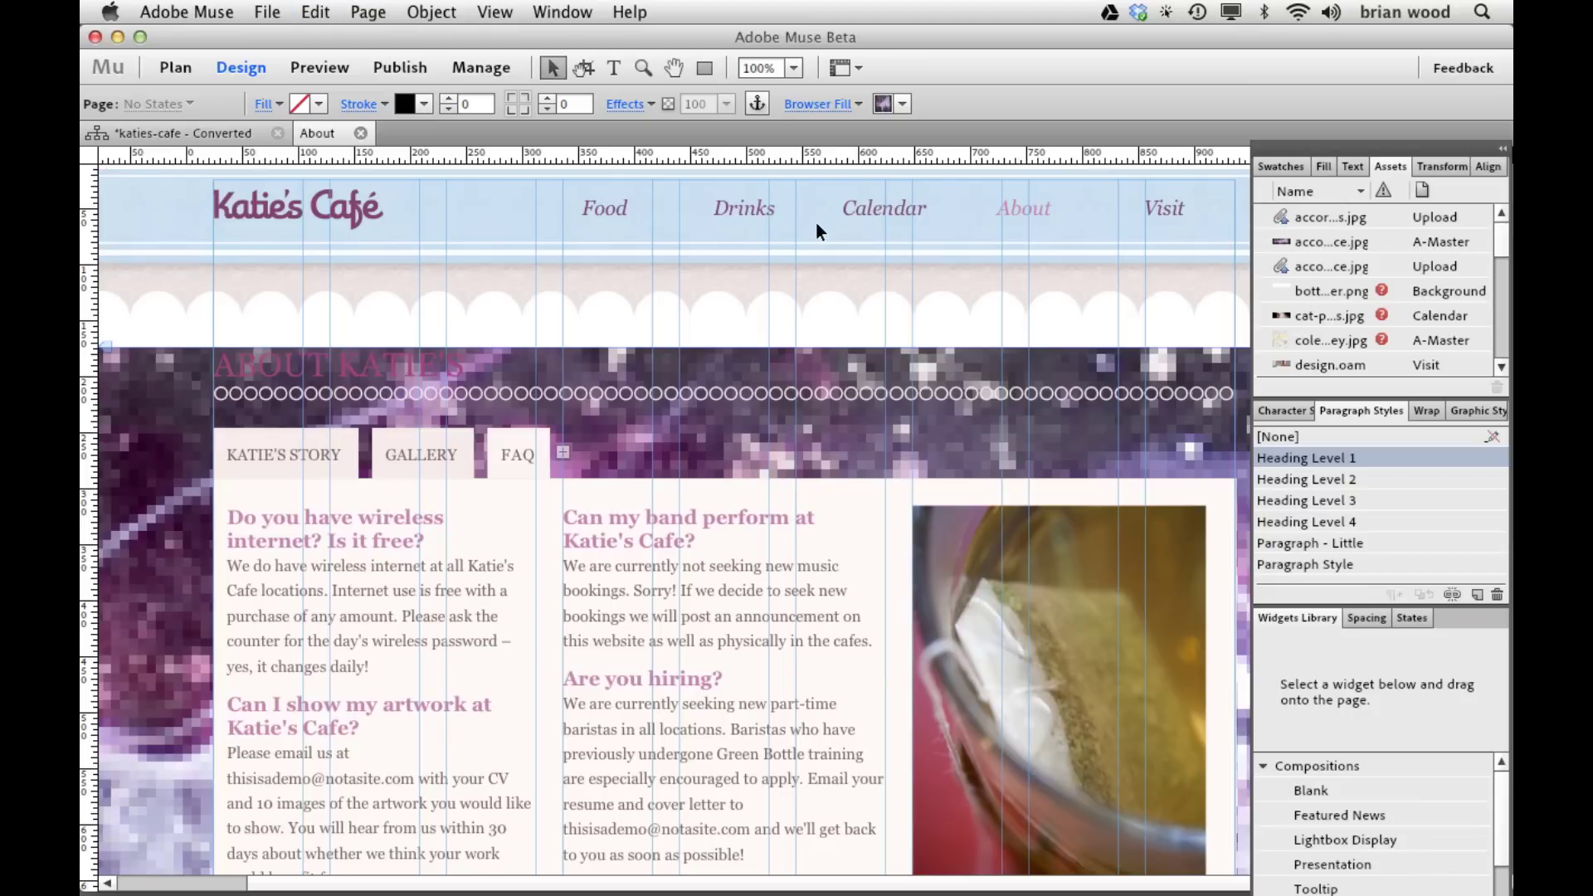
left_click(587, 574)
key("super+w")
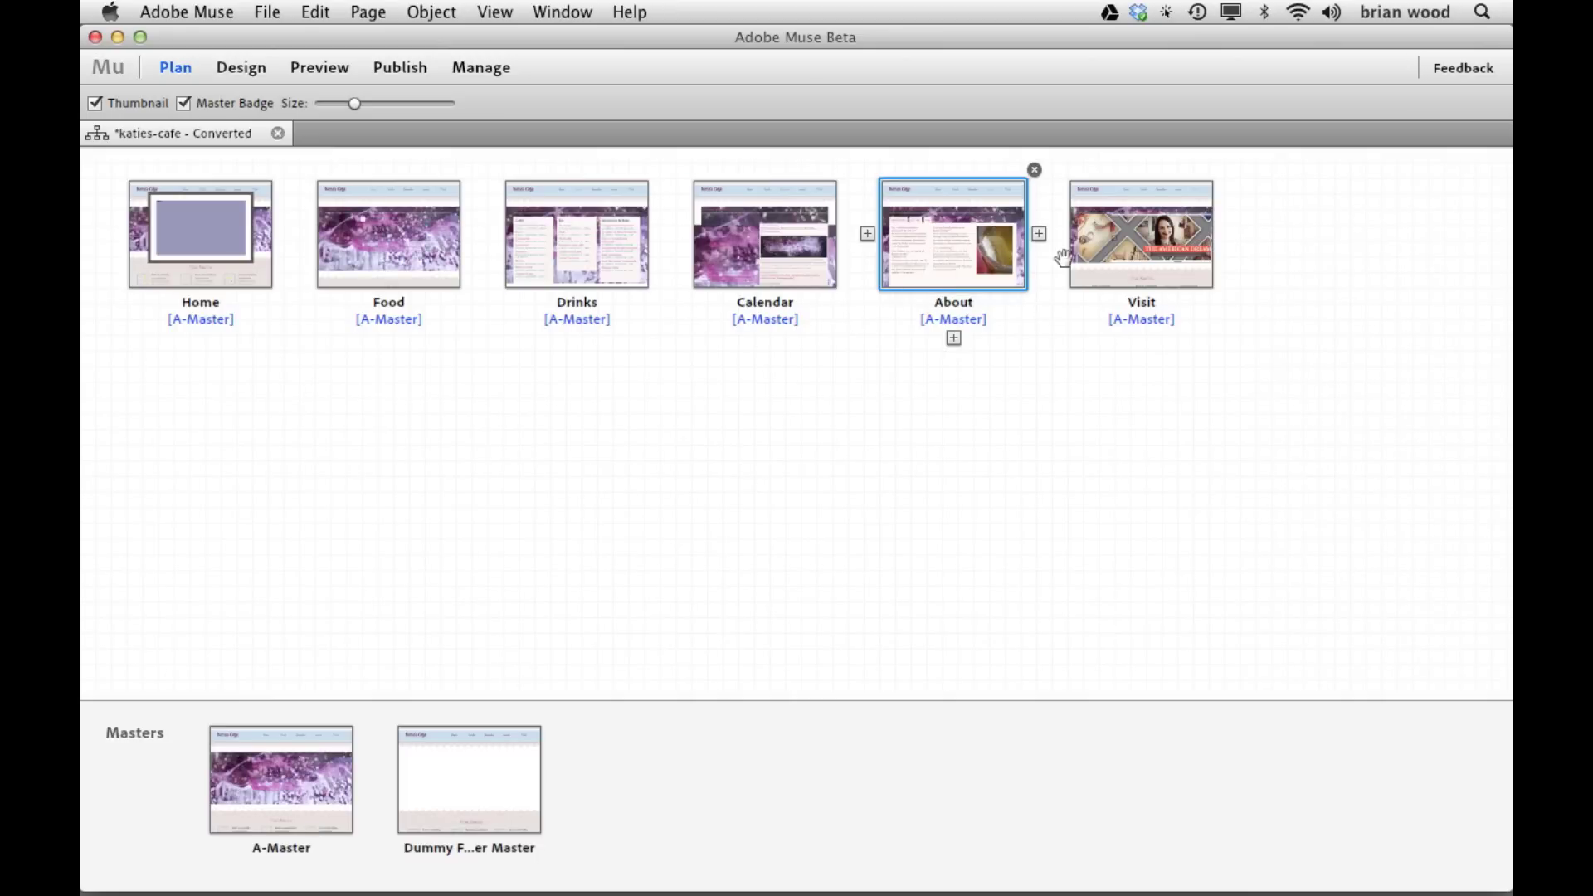
- Open the Visit page from the site plan and delete the Edge animation below its heading
left_click(1175, 259)
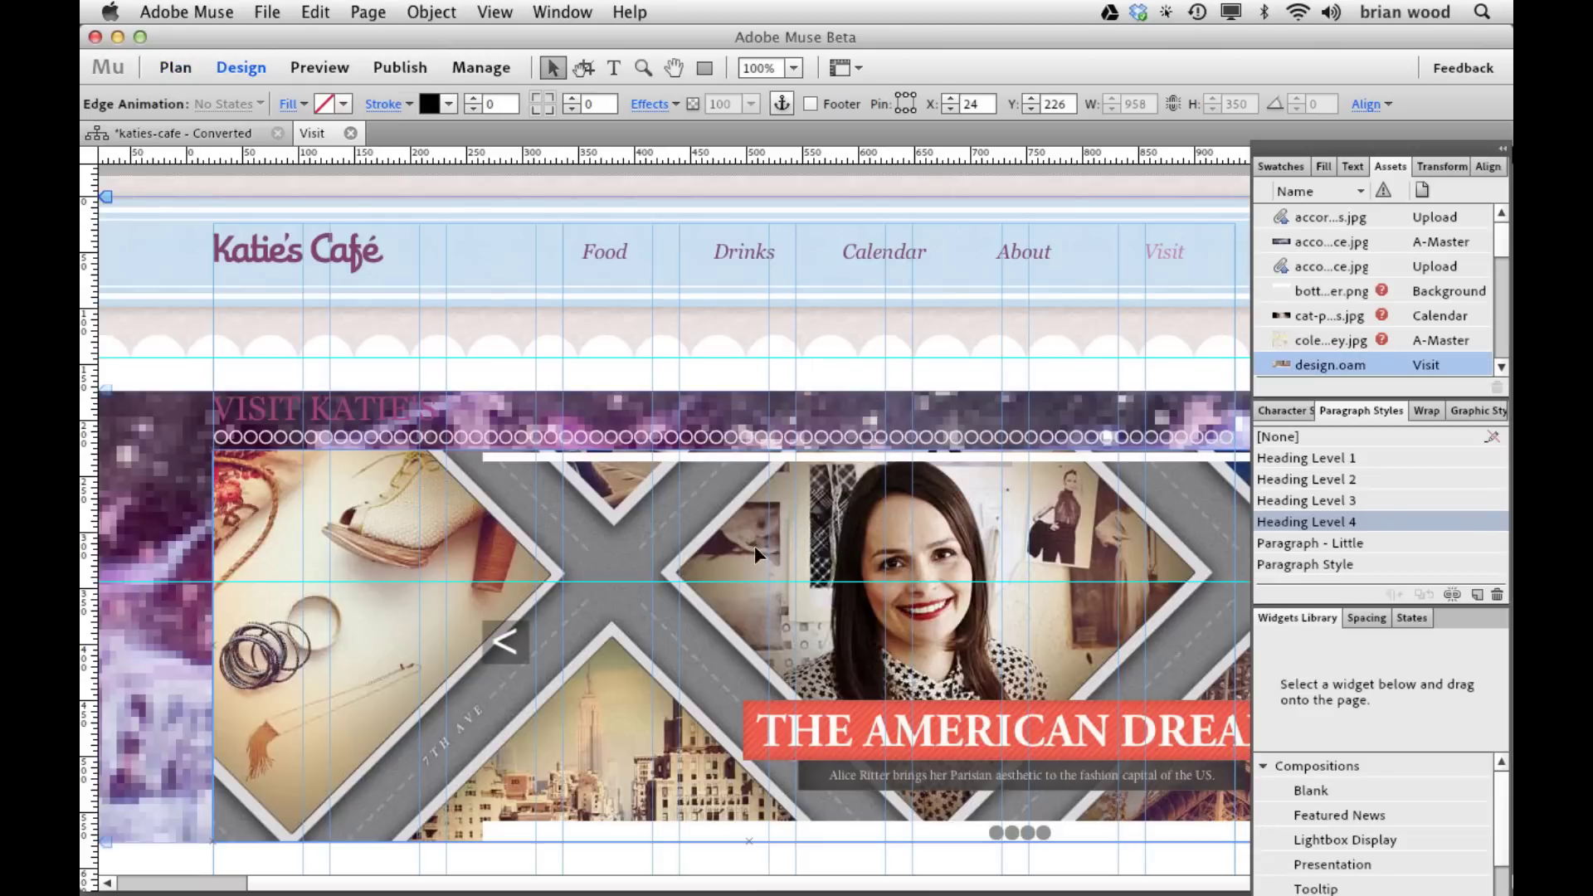
scroll(805, 536, "down", 10)
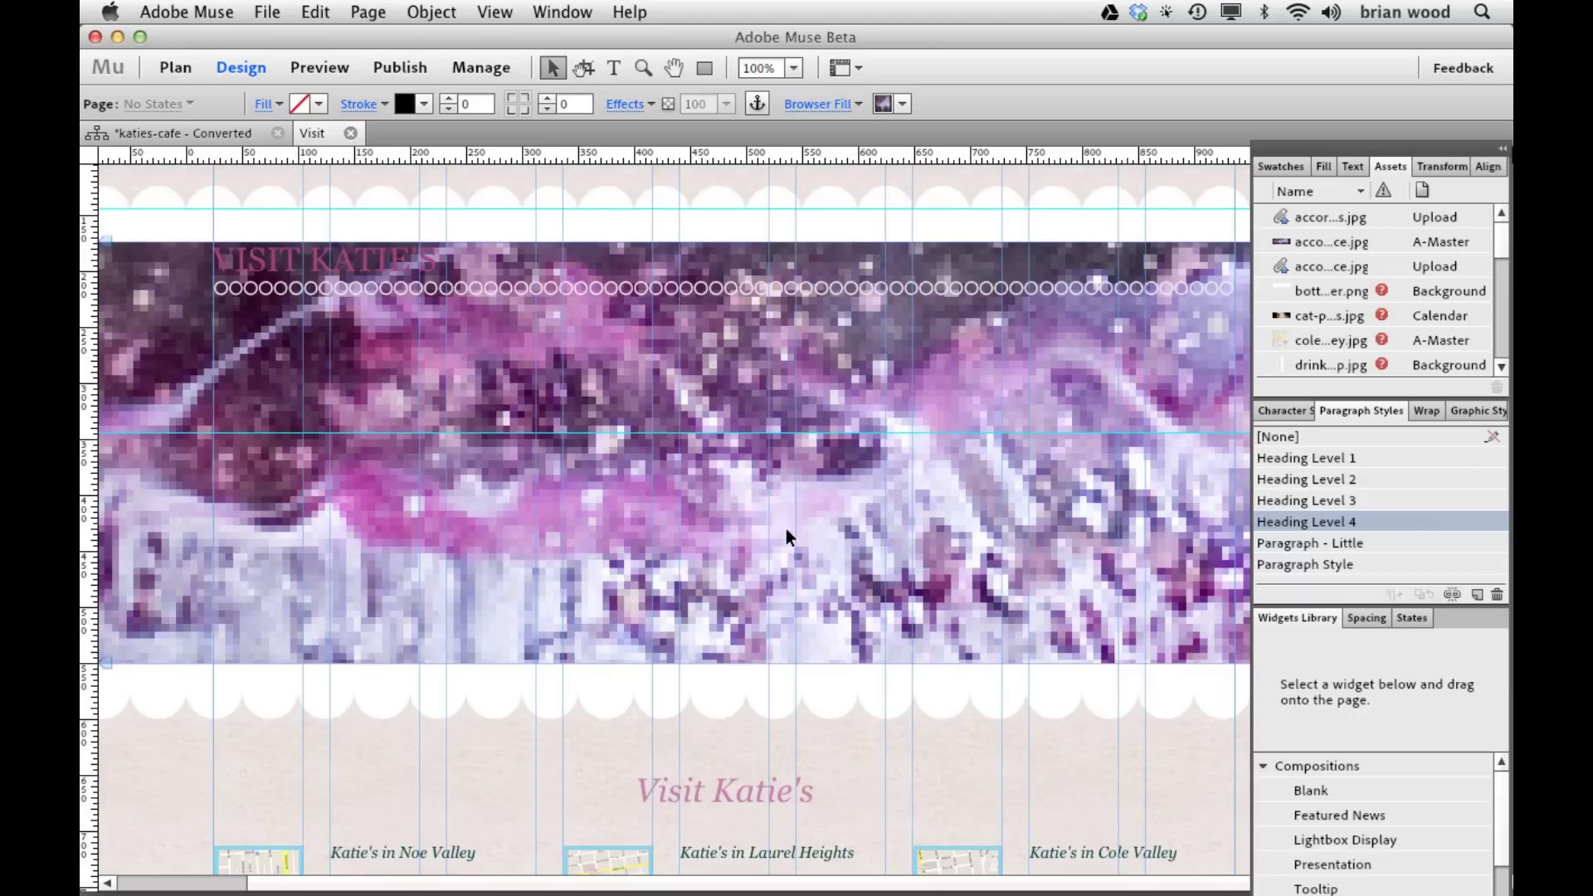
- Go from the Visit page to its master page, A-Master, and bring the footer into view
scroll(687, 480, "down", 1)
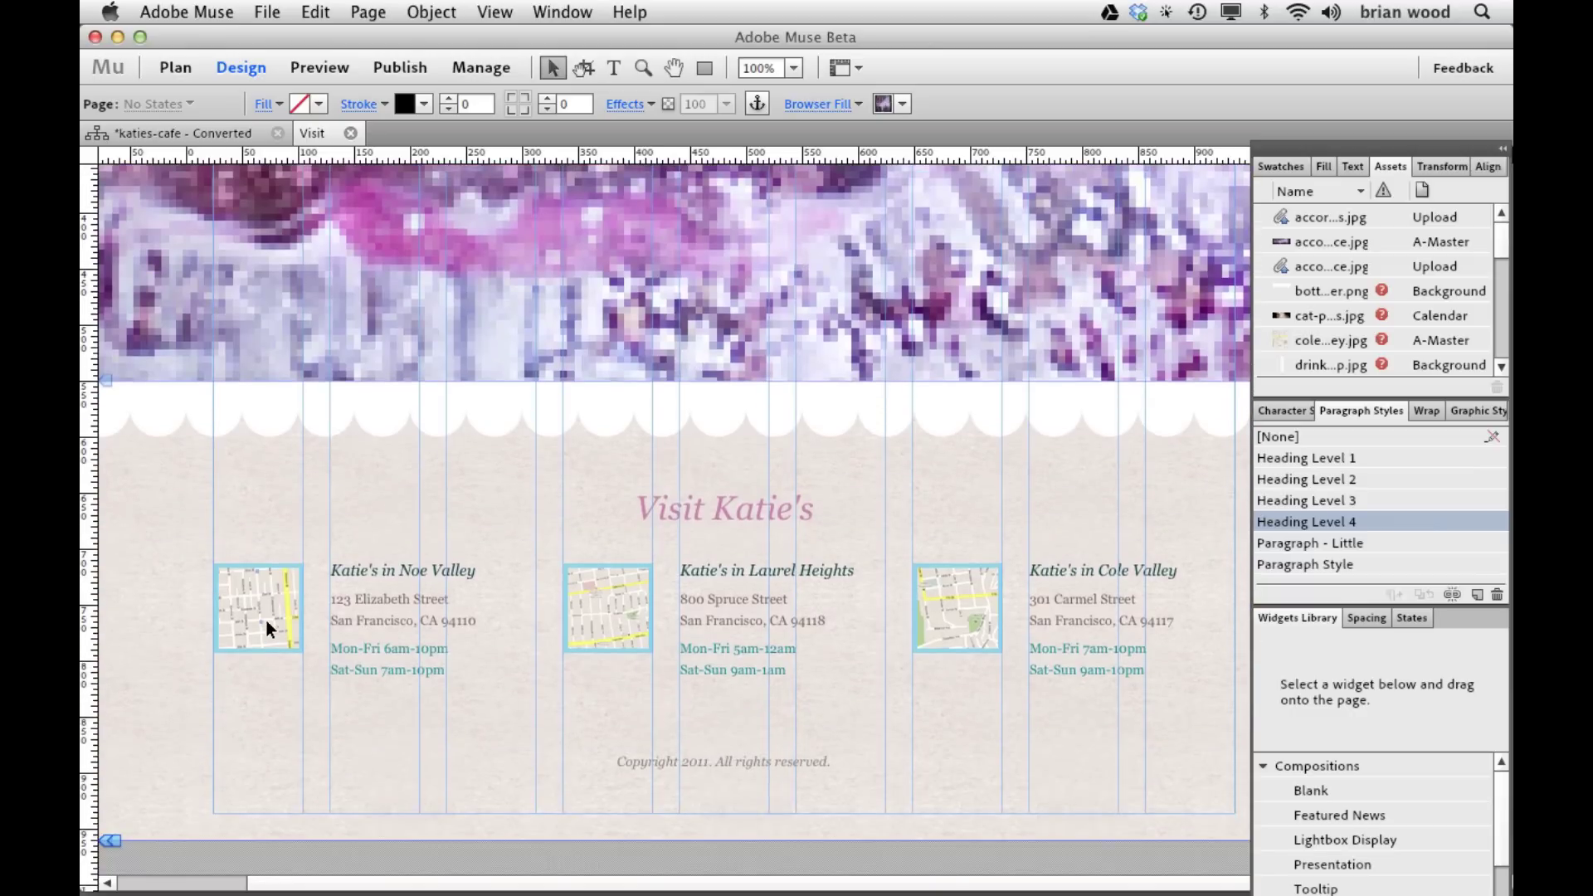
right_click(376, 586)
mouse_move(460, 823)
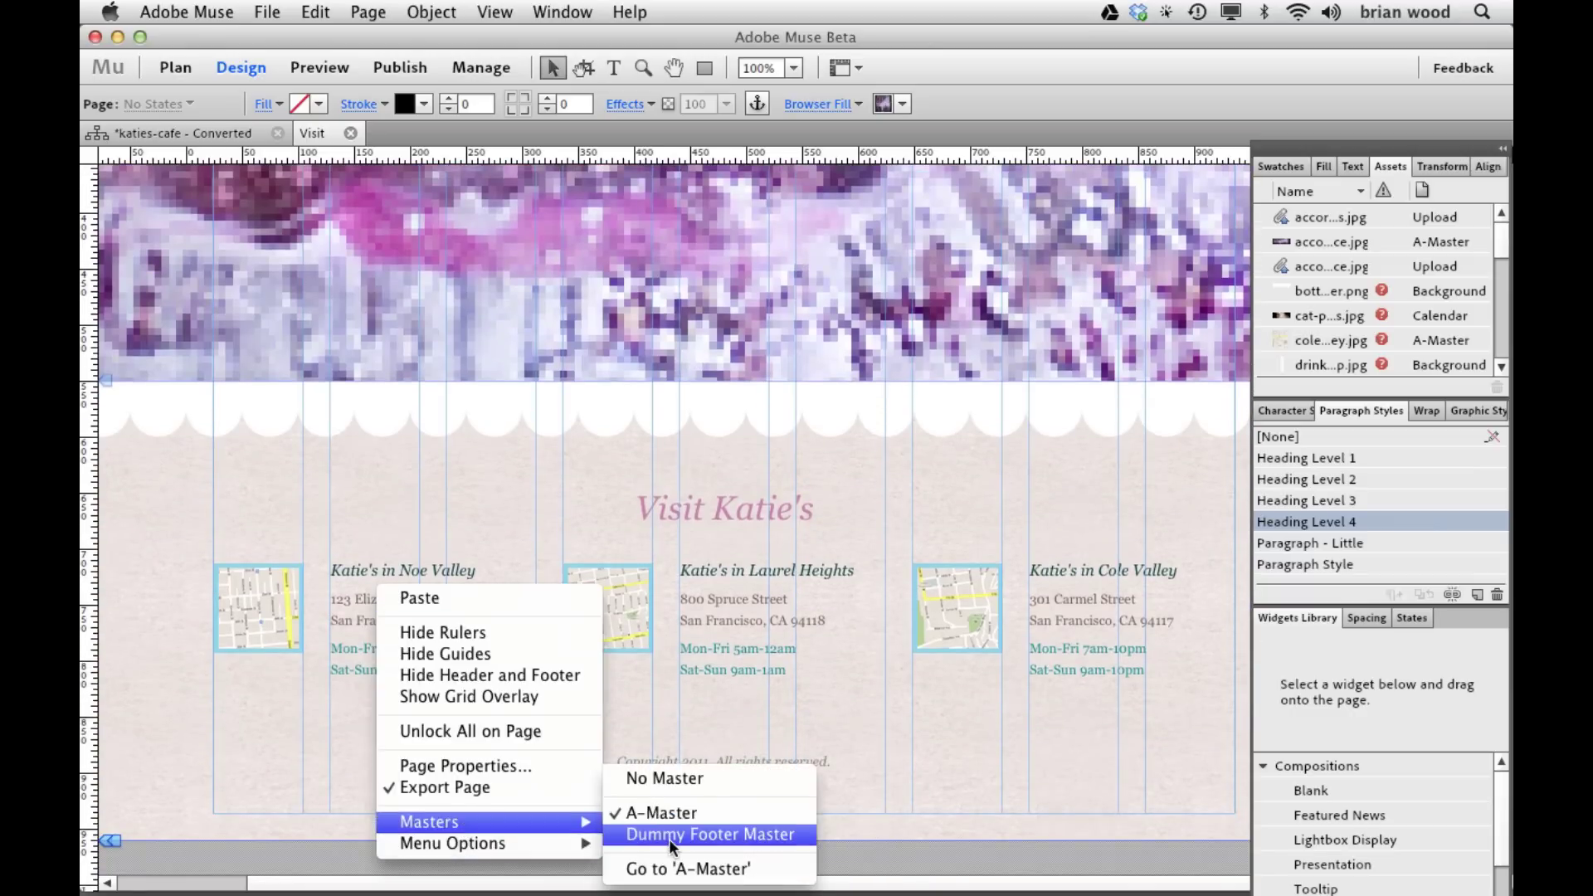
left_click(676, 868)
scroll(697, 602, "down", 6)
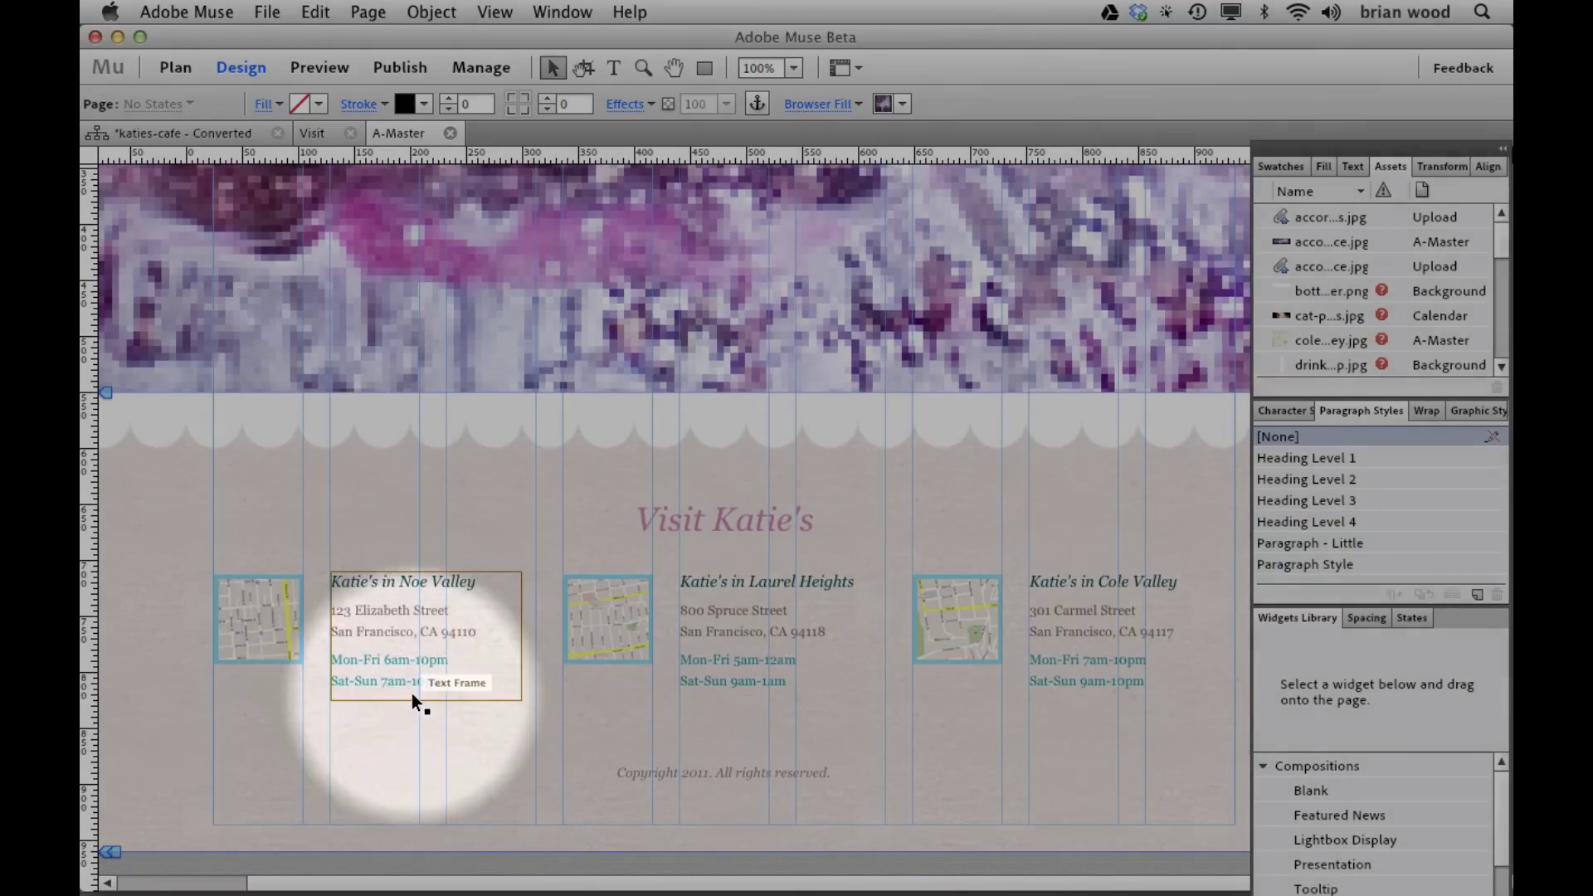
- Add the line "CLick to get PDF" below the opening hours in the Noe Valley footer text frame
double_click(453, 685)
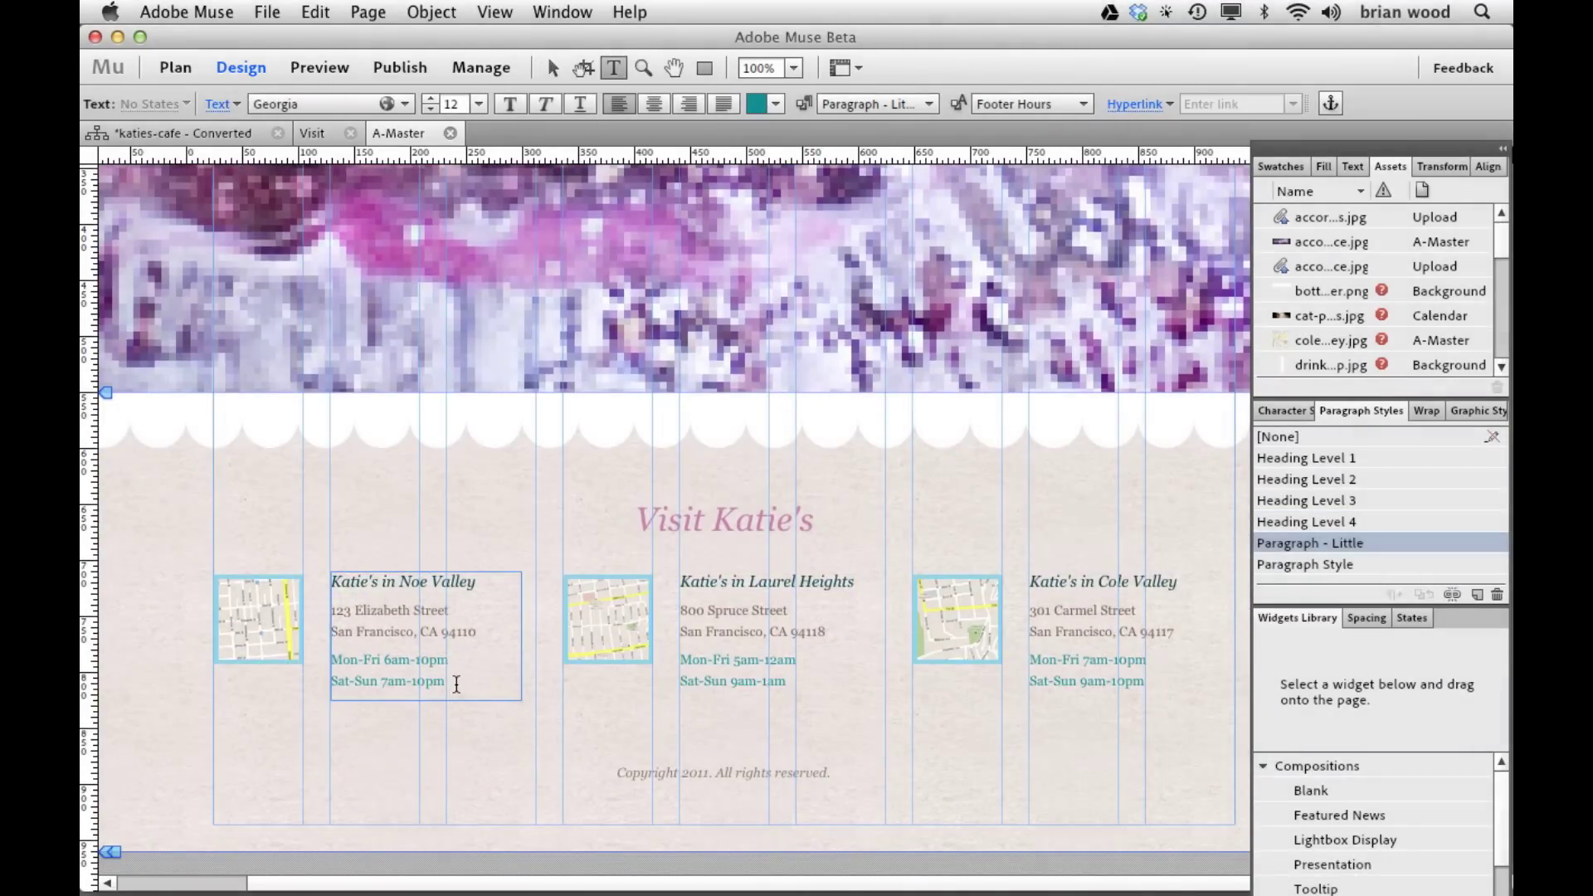
key("Return")
type("Clo")
key("BackSpace")
key("BackSpace")
key("BackSpace")
type("CLick to get")
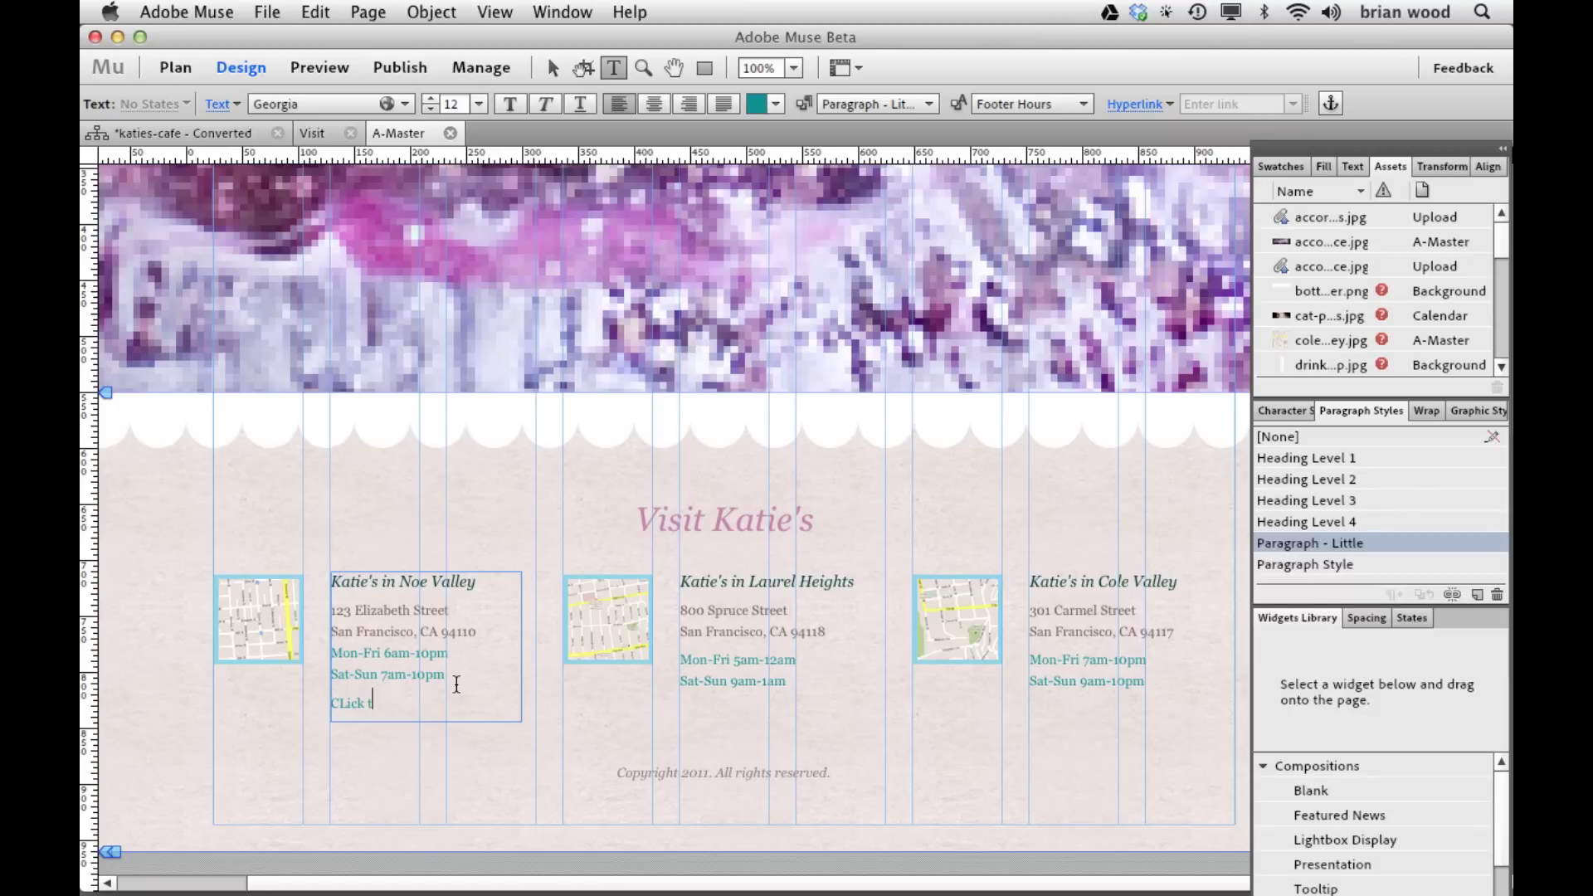
type(" PDF")
- Hyperlink the word "PDF" in the new footer line to the file katiescafe.psd from the FirstMuseSite folder
double_click(421, 703)
key("super+equal")
key("super+equal")
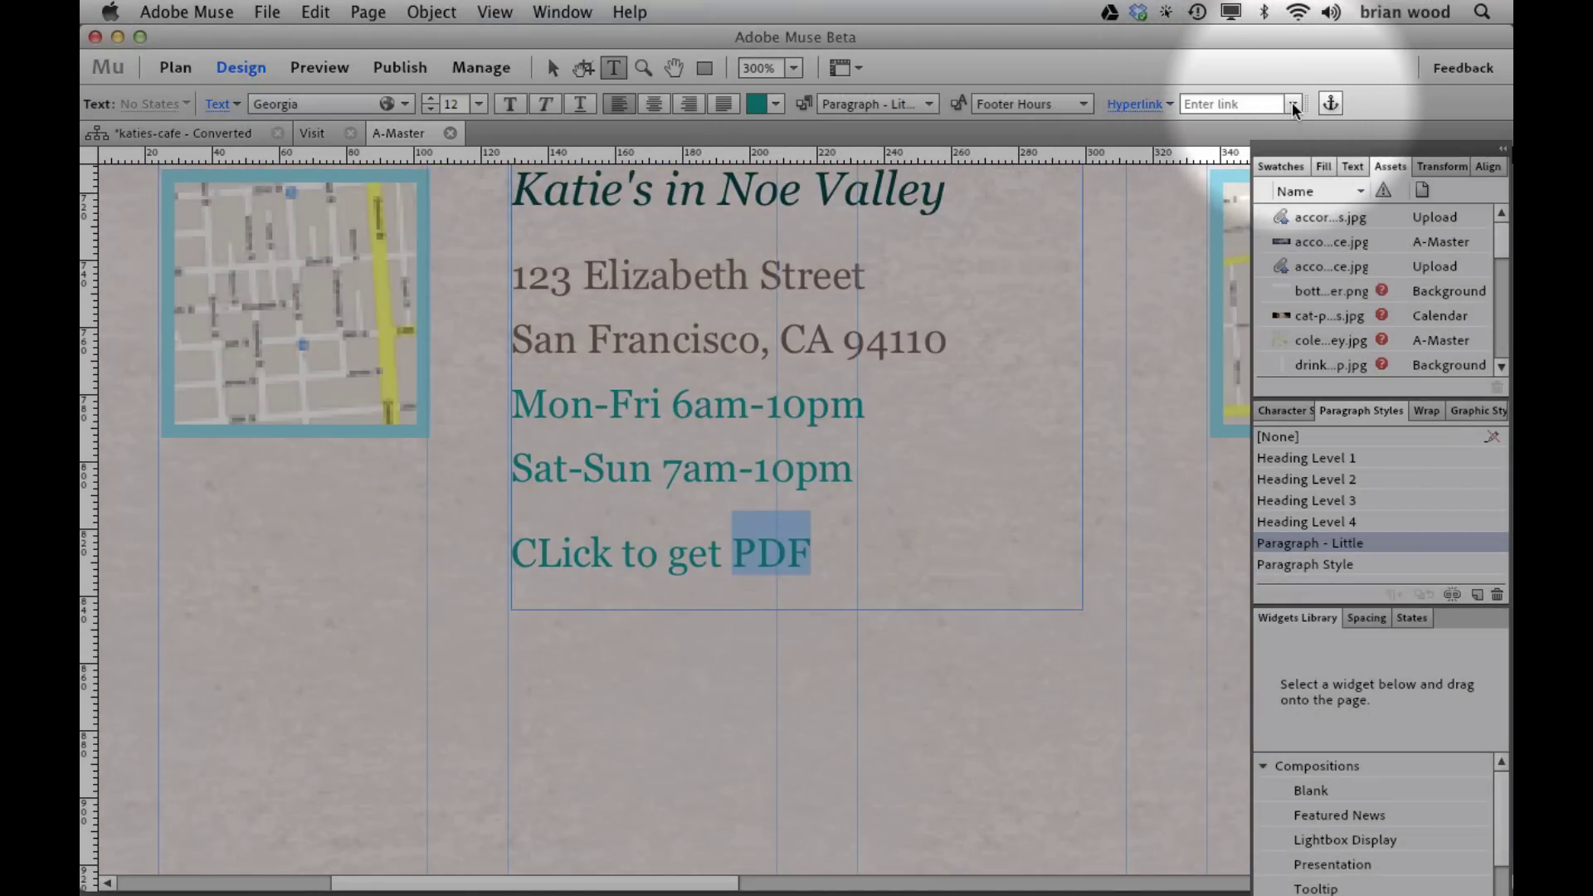
left_click(1292, 105)
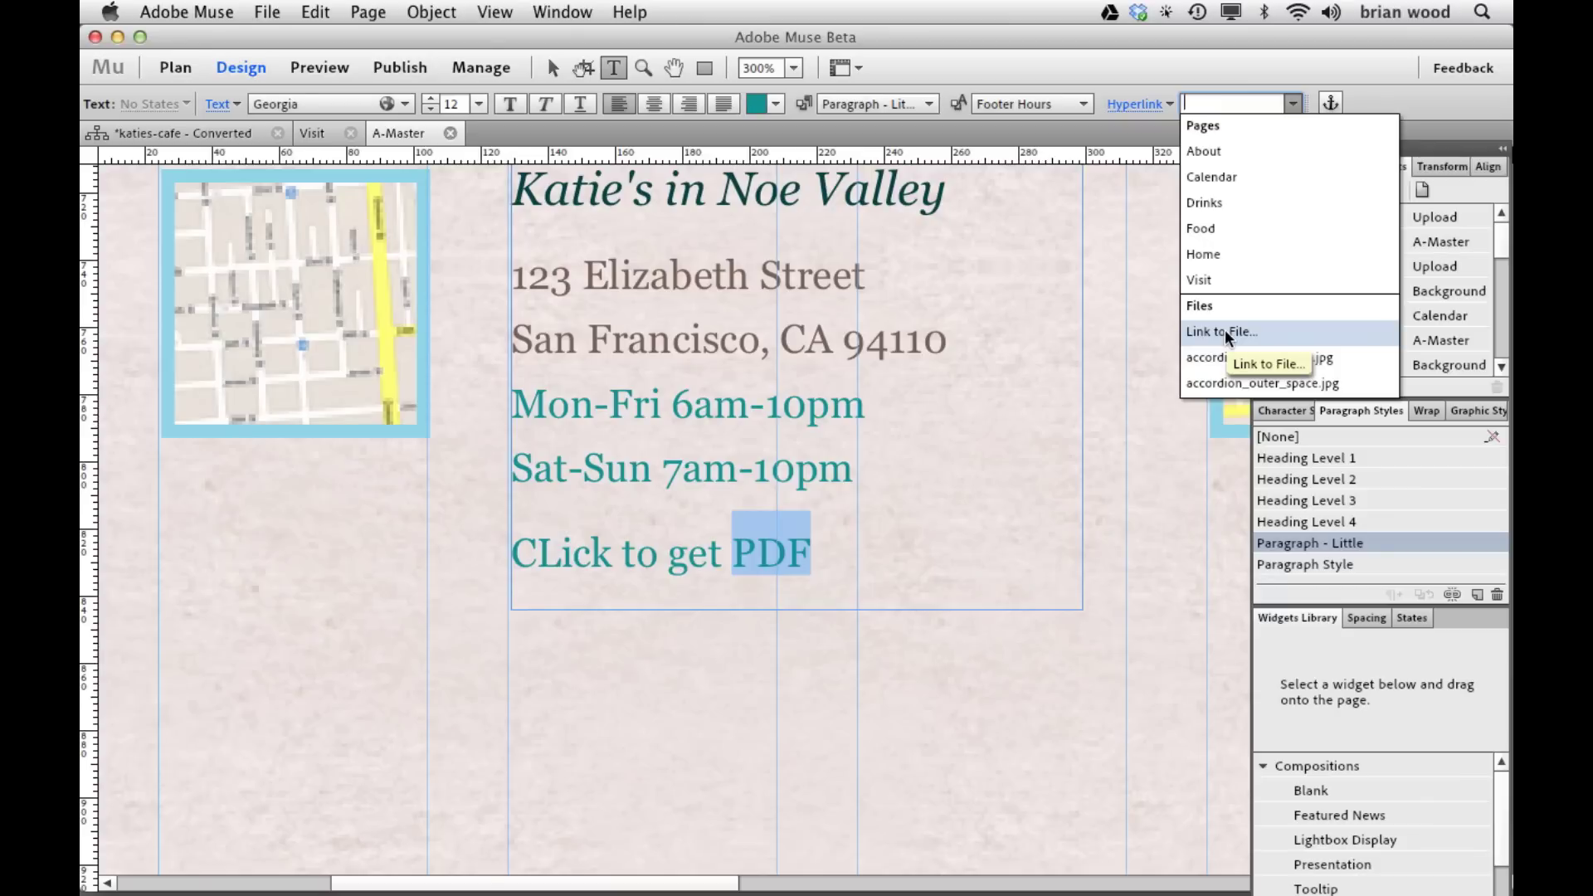
left_click(1227, 332)
scroll(1054, 340, "down", 8)
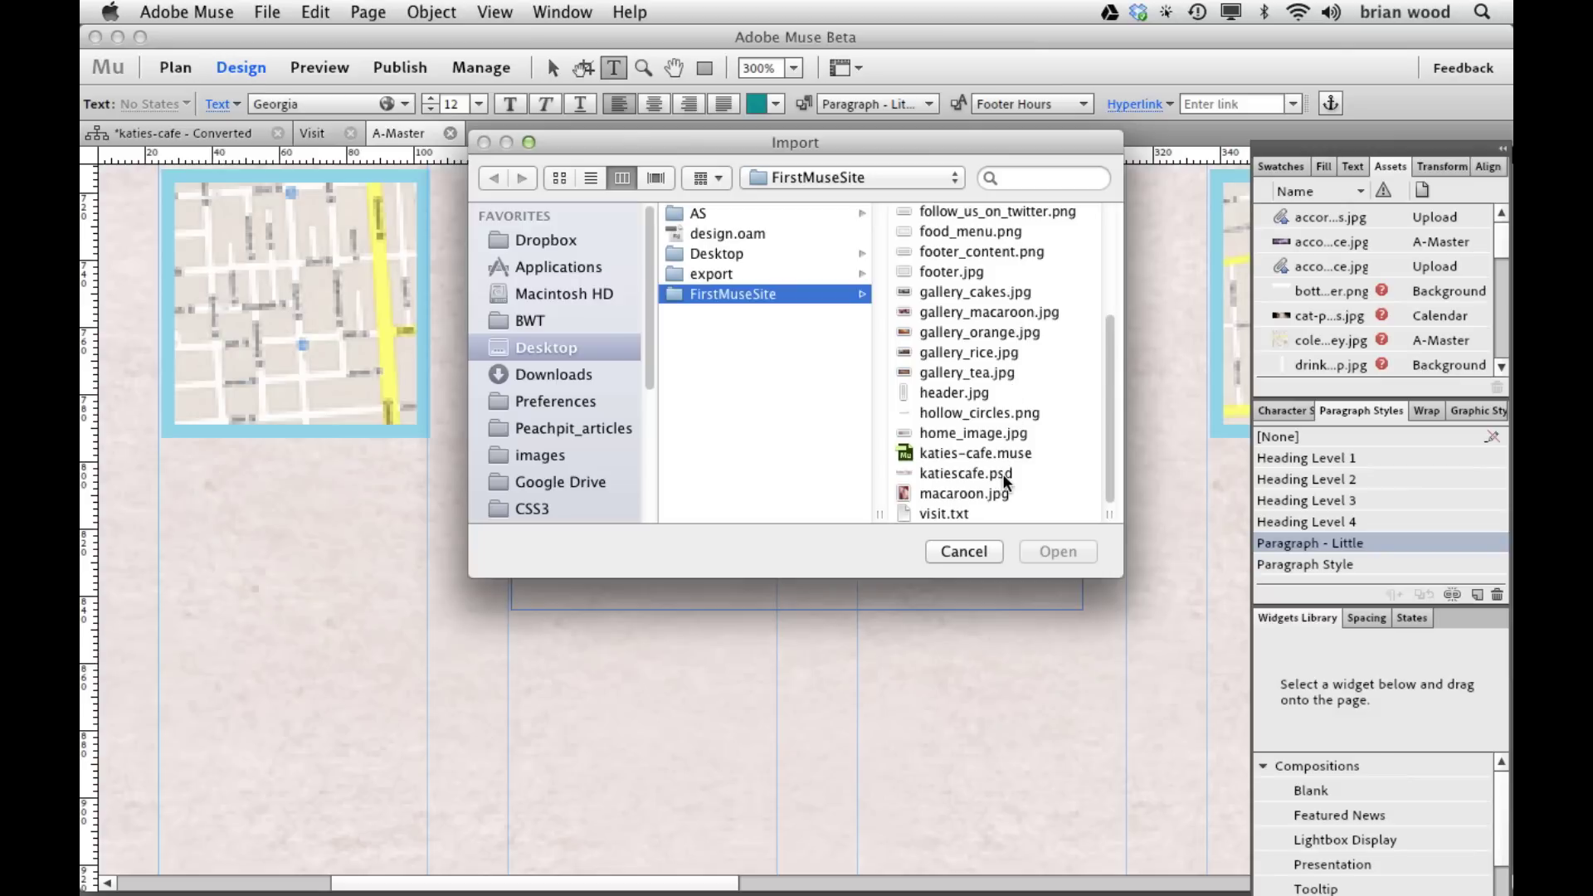
left_click(1000, 474)
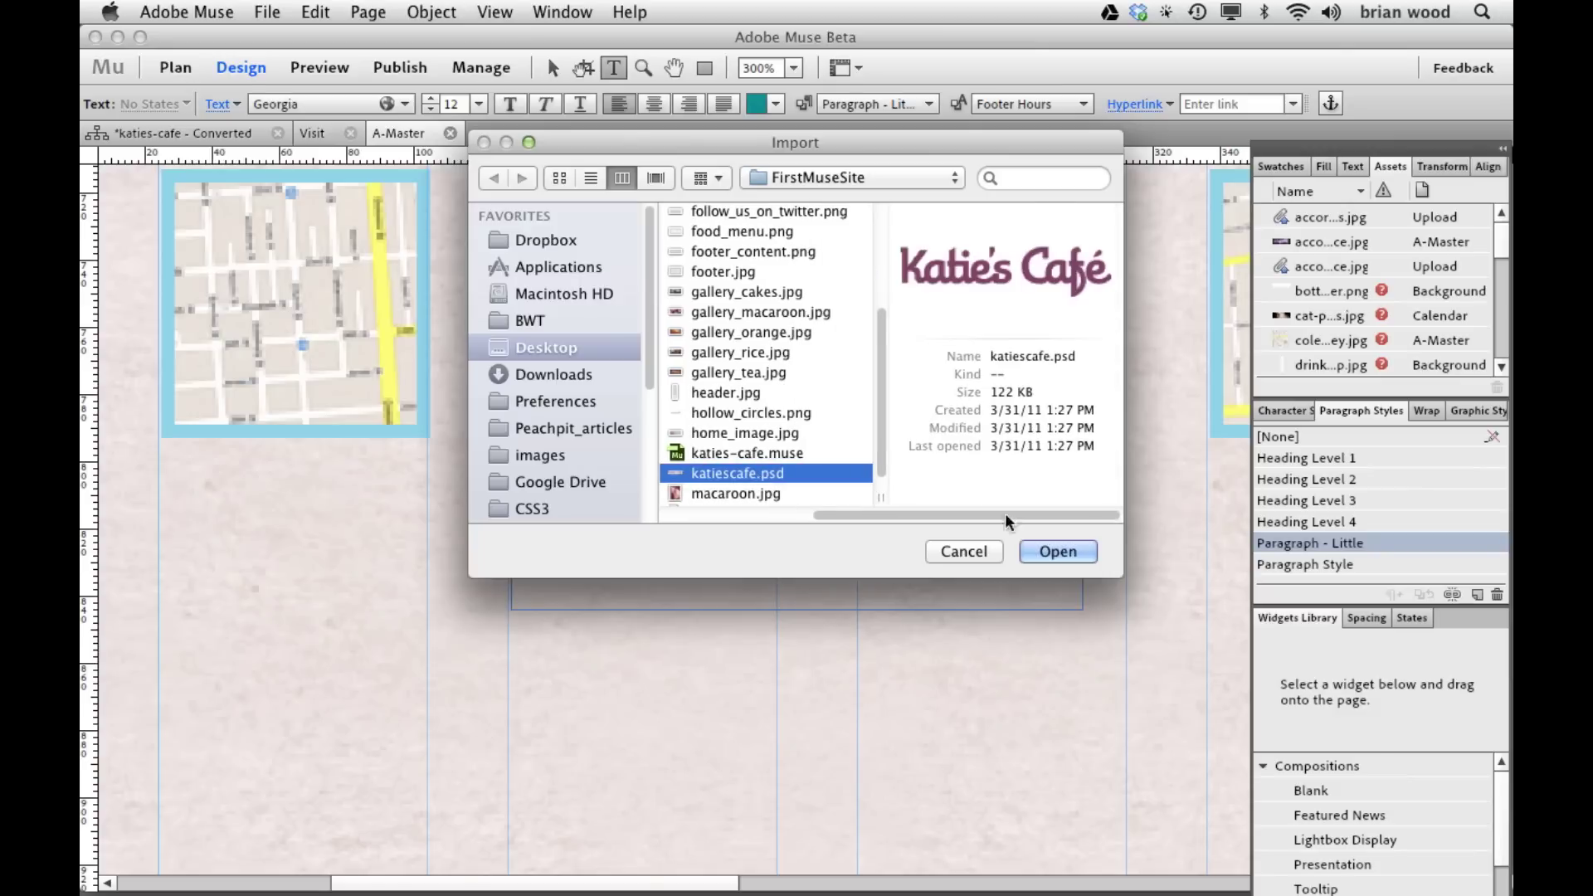
left_click(1058, 551)
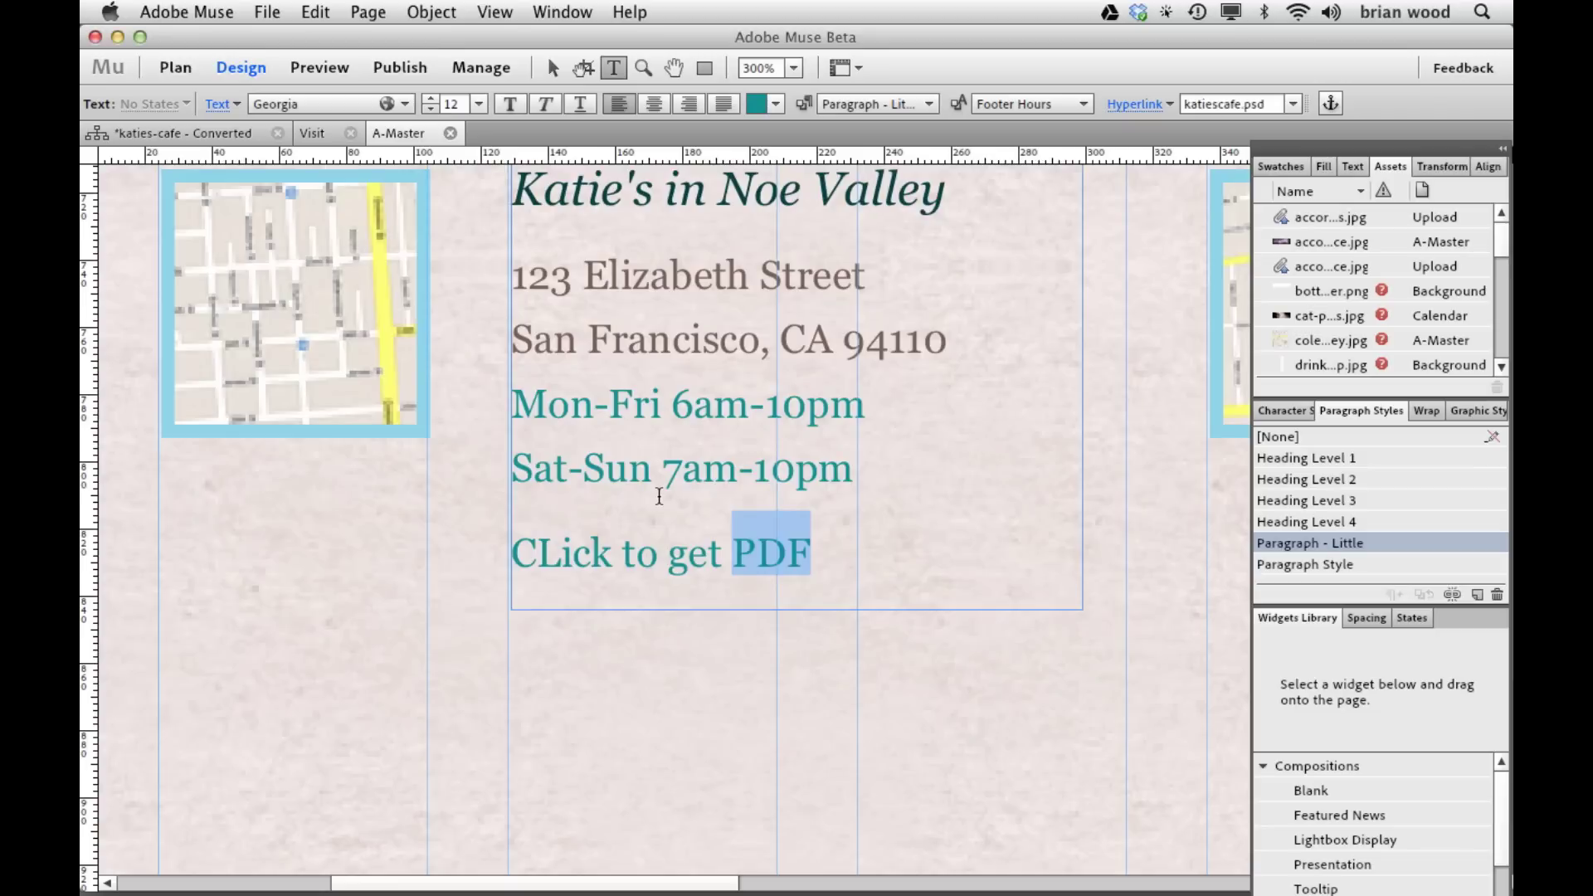
- Preview the A-Master page in Firefox, test the footer's PDF link, and cancel the file download
left_click(266, 12)
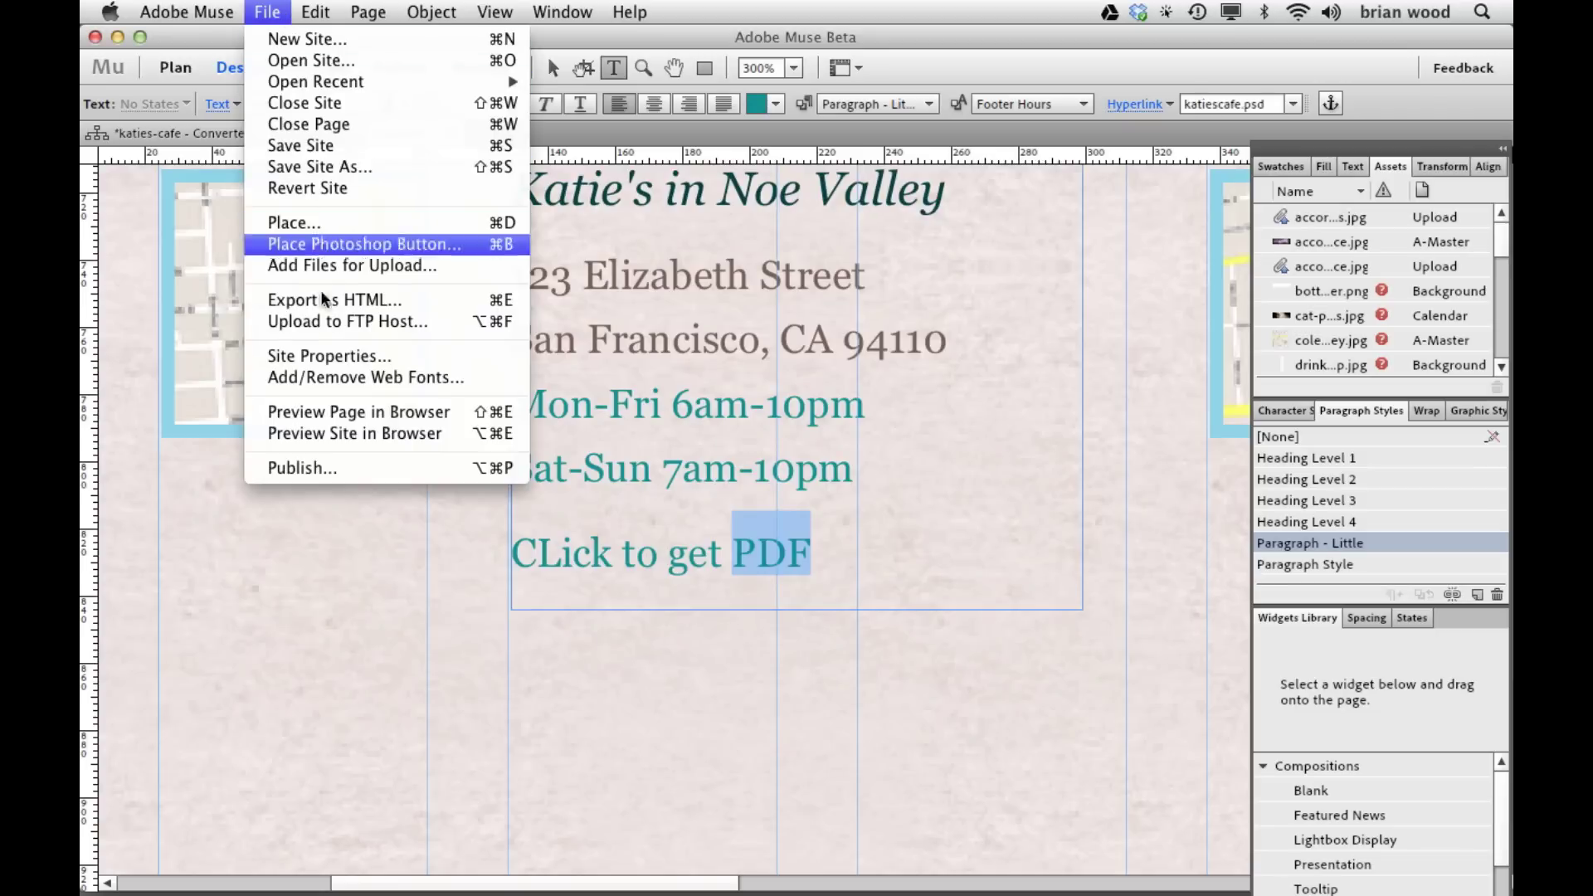
left_click(357, 412)
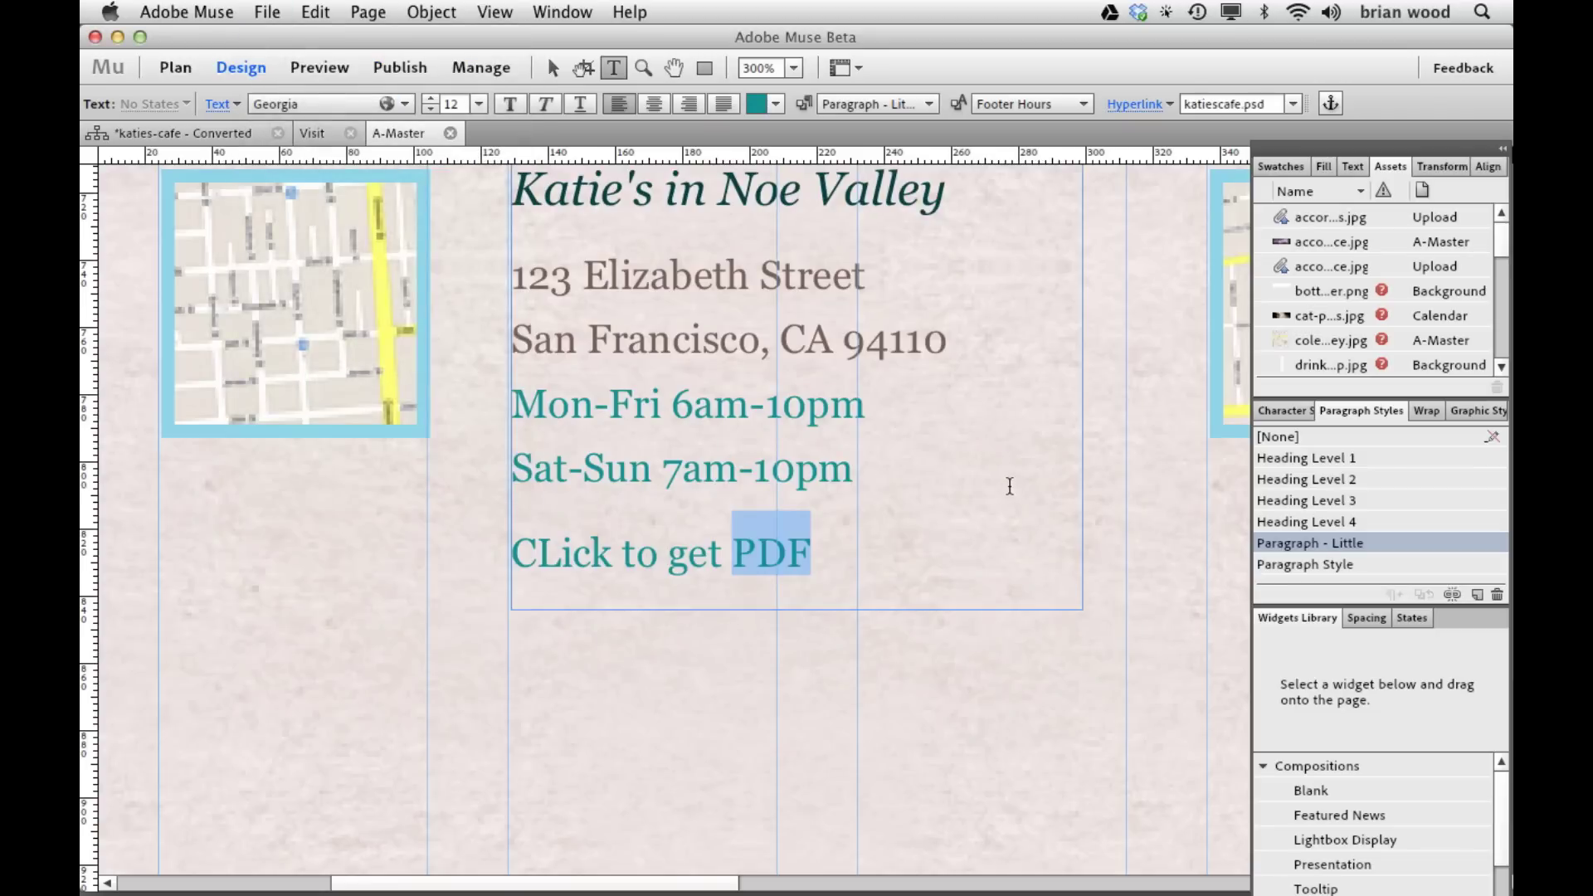
scroll(1011, 492, "down", 10)
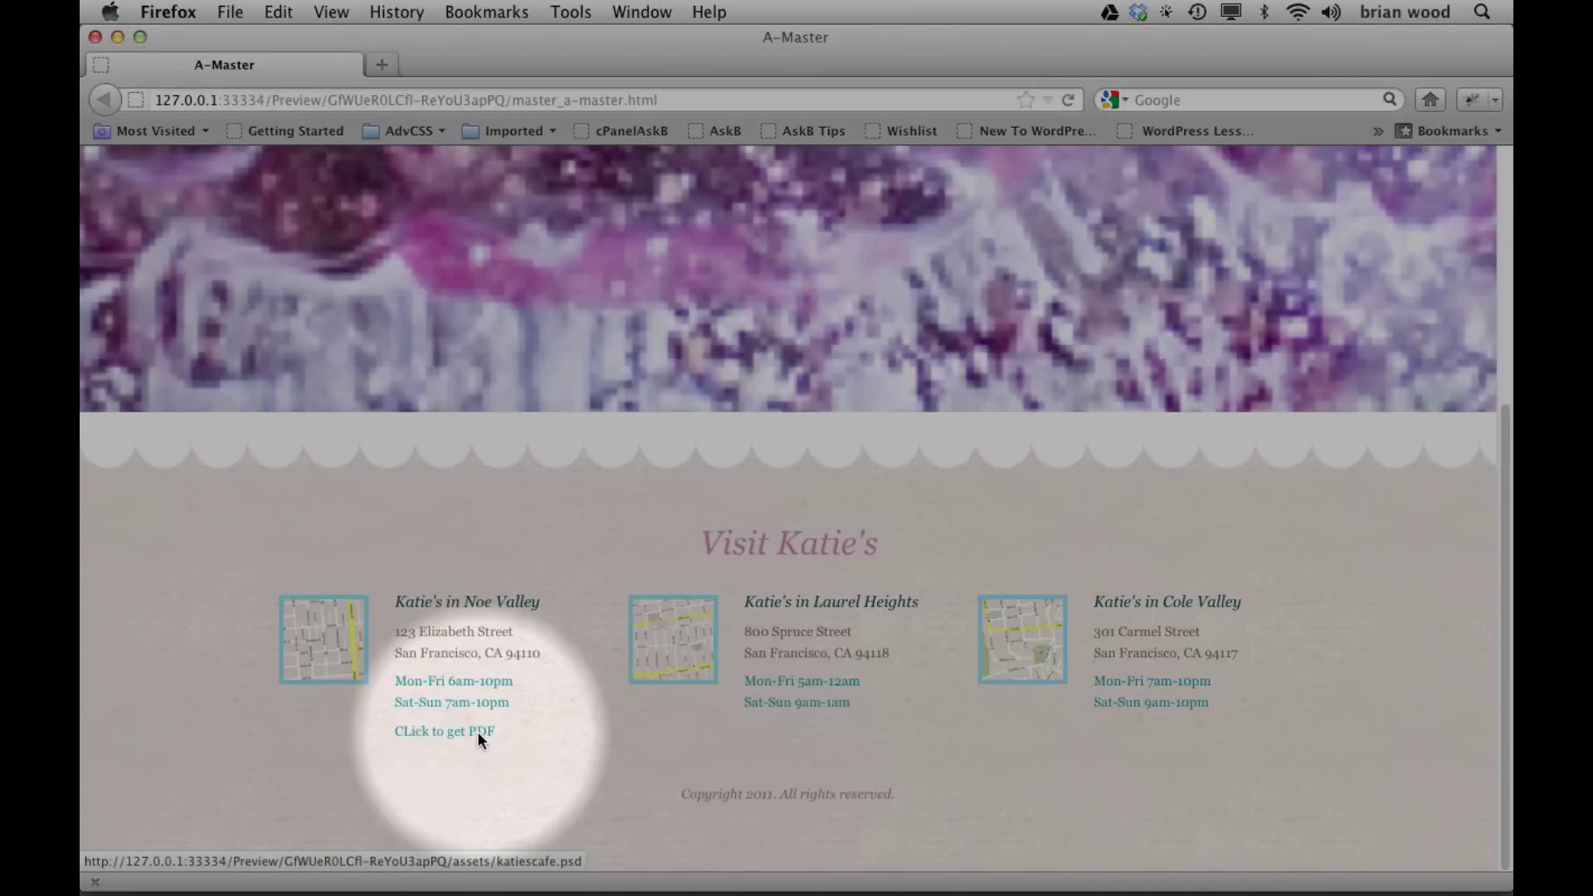
left_click(476, 730)
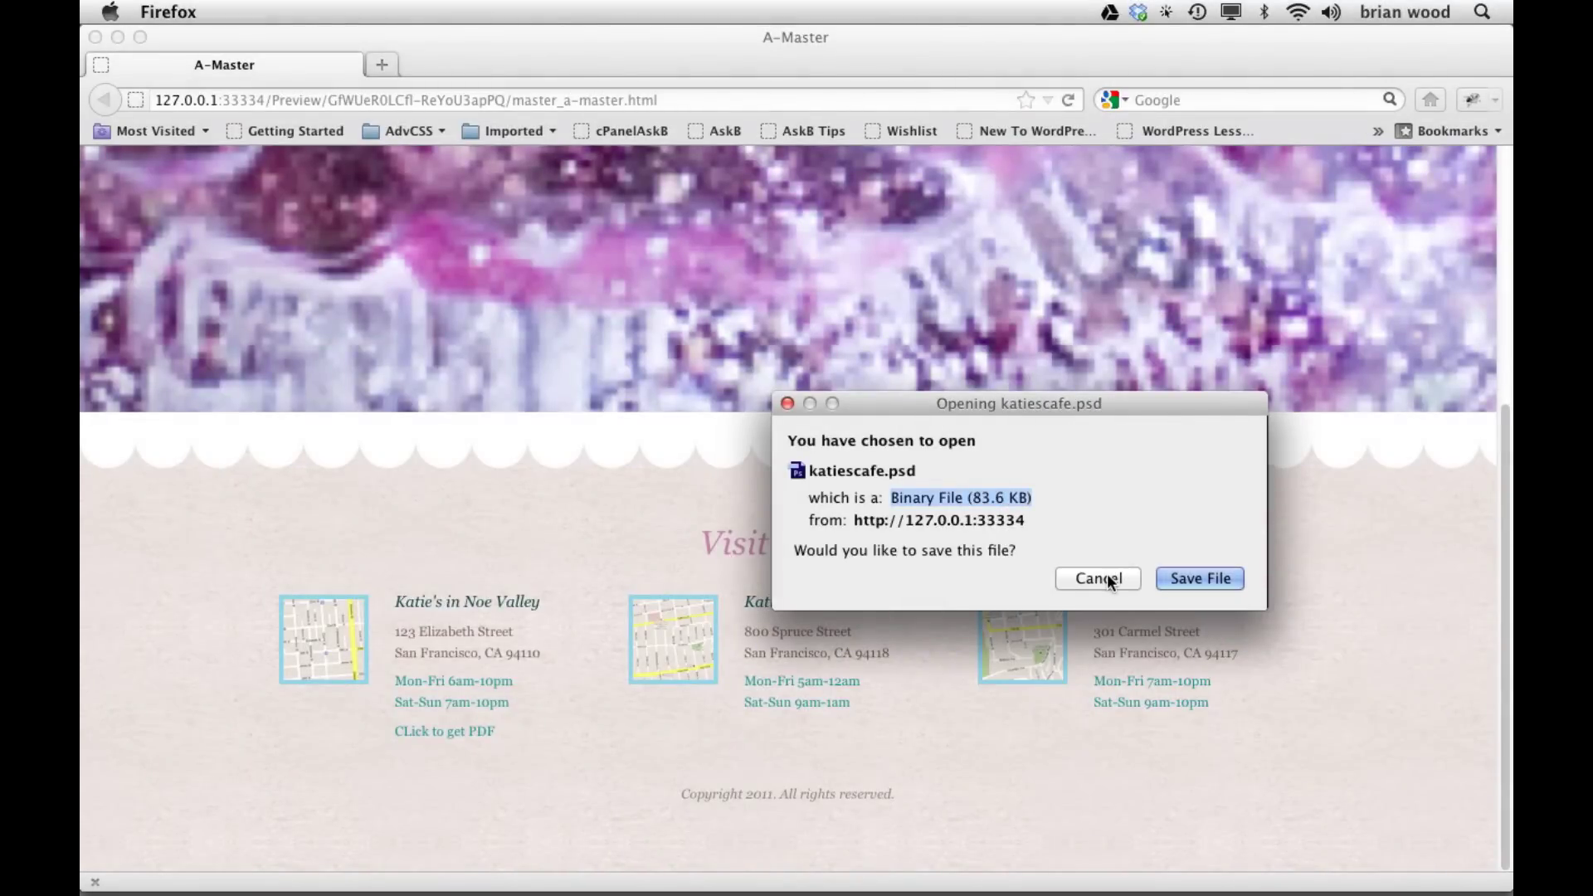
left_click(1108, 578)
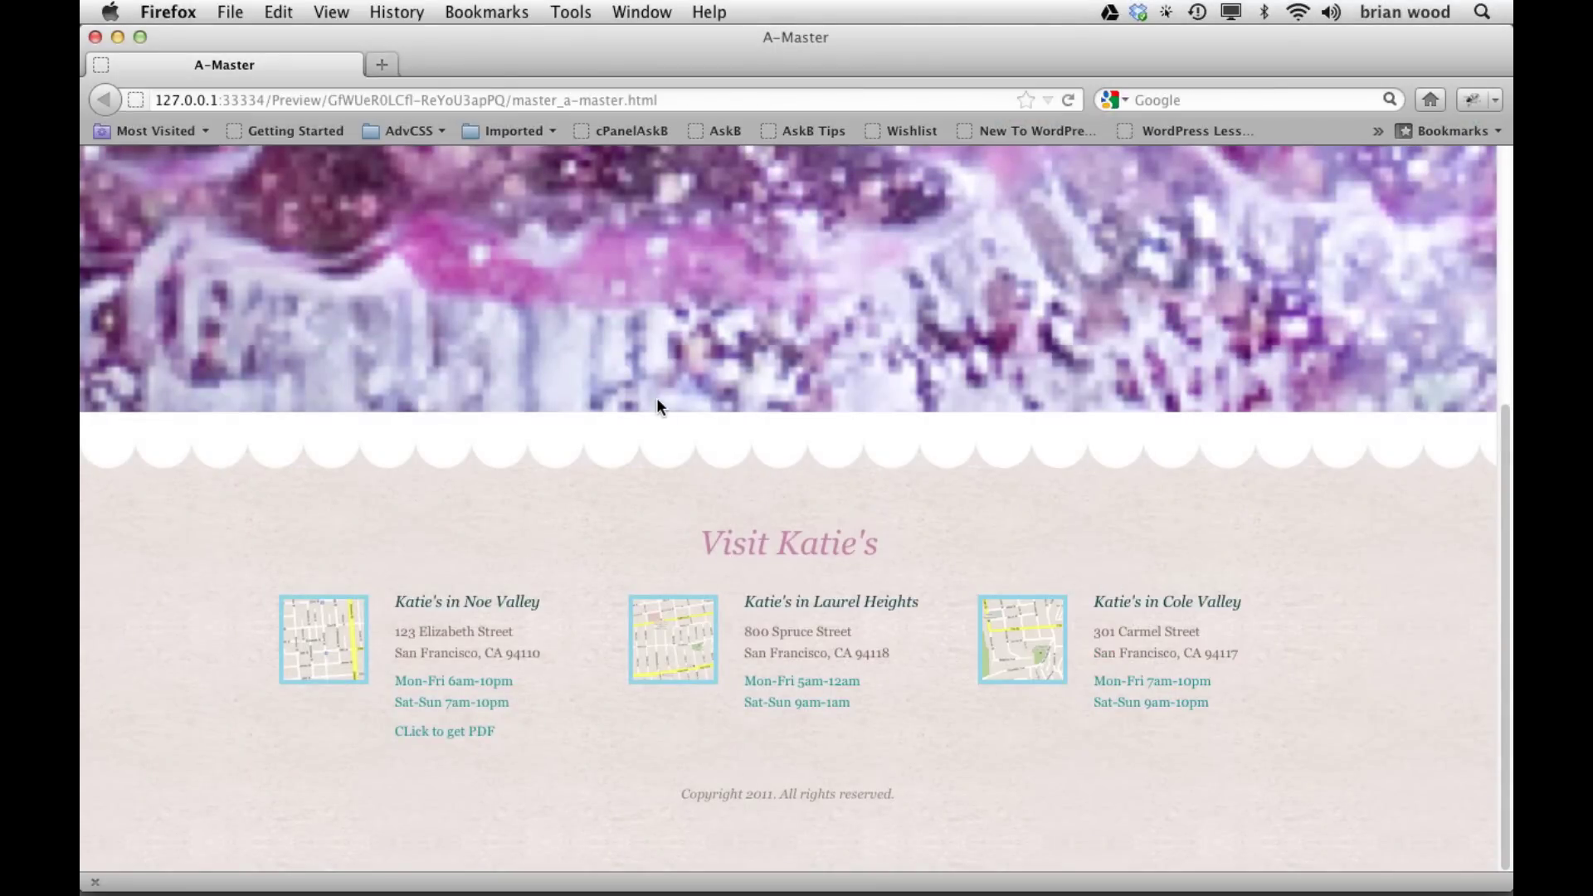
- Return to Adobe Muse, fit the A-Master page in the window, and detach the panel group from the window edge
key("super+Tab")
key("super+0")
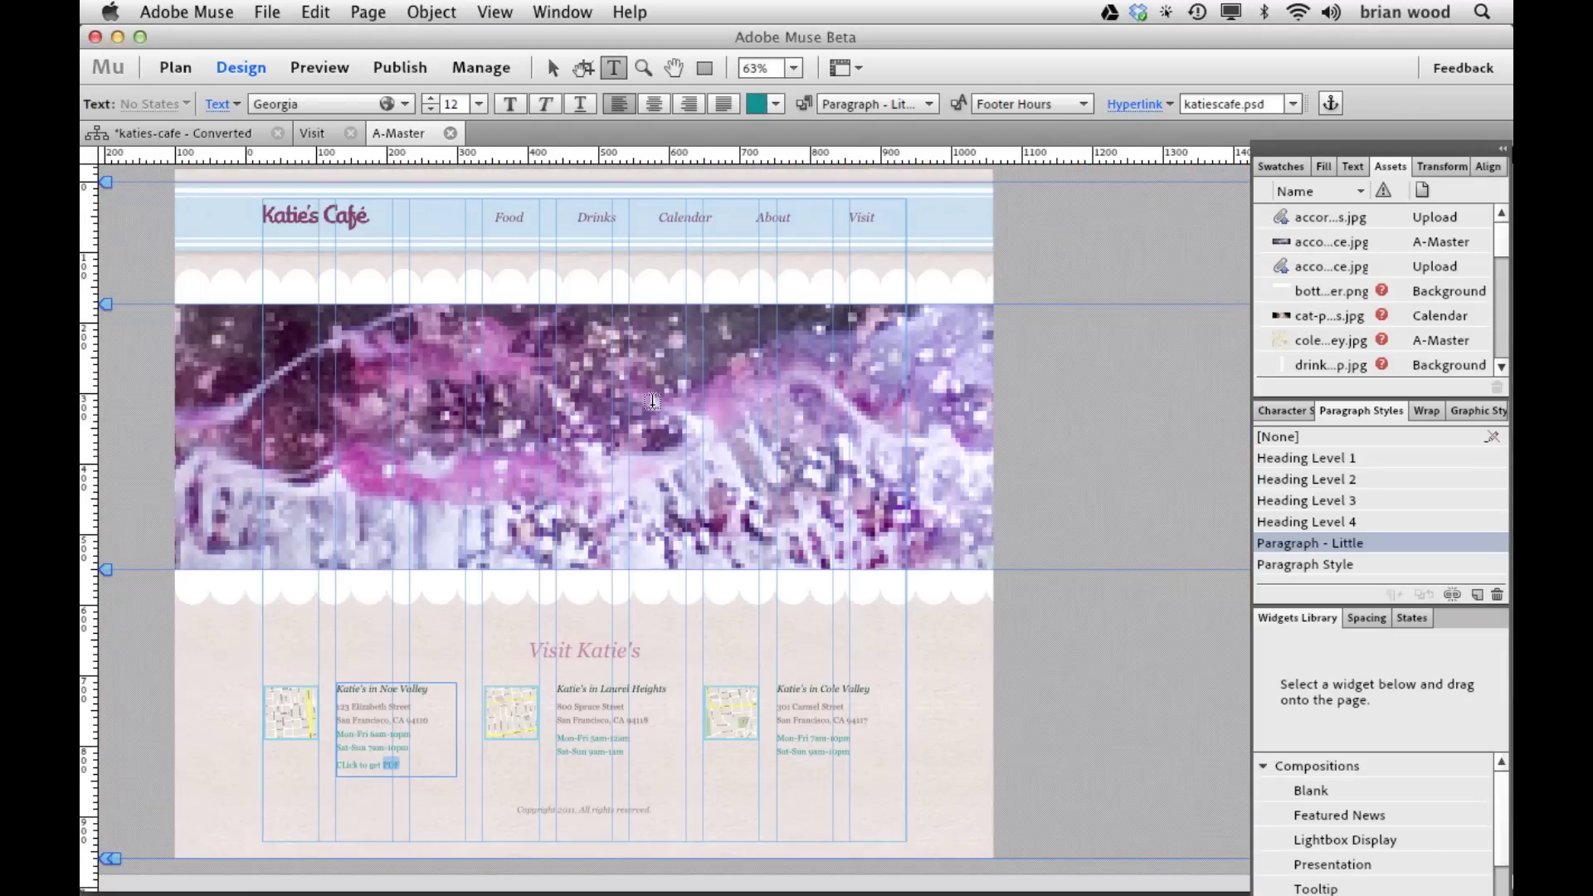
key("Escape")
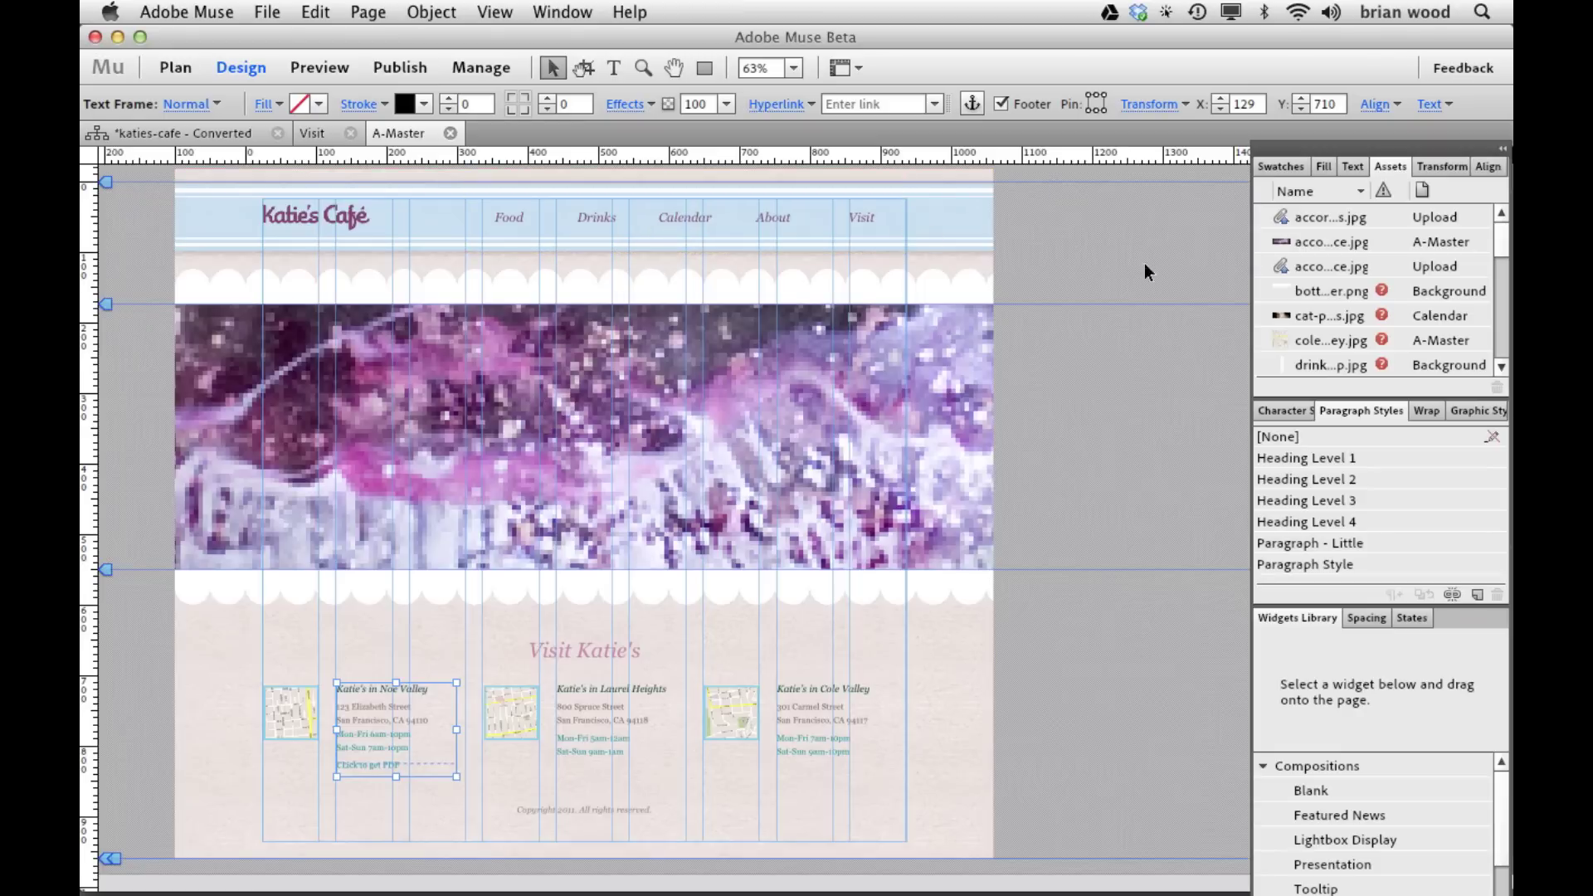
left_click_drag(1283, 146, 1228, 127)
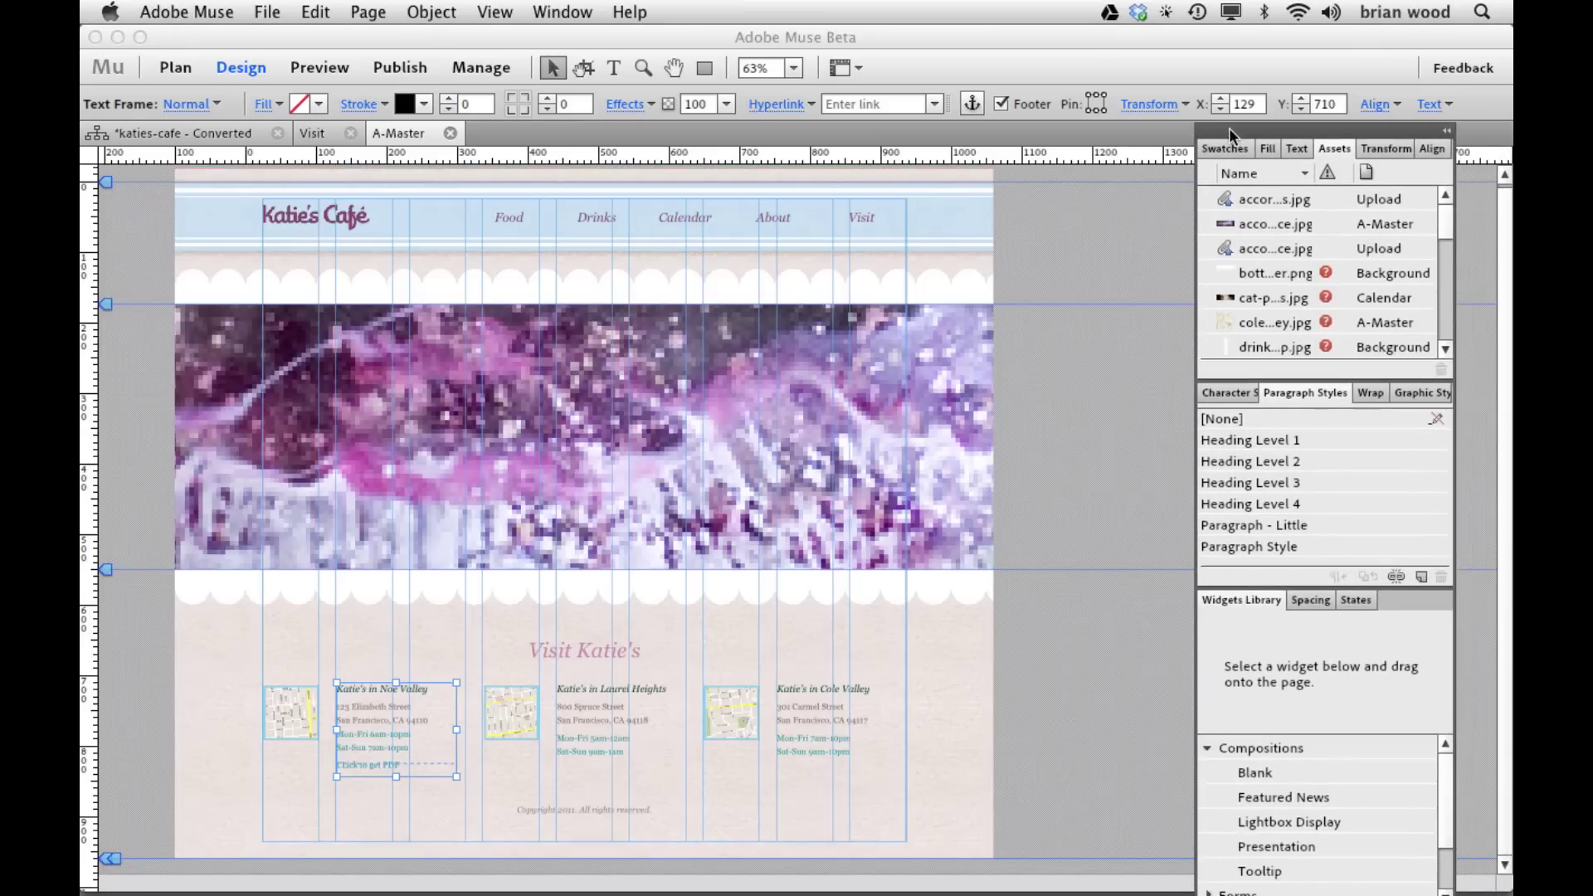
left_click(264, 12)
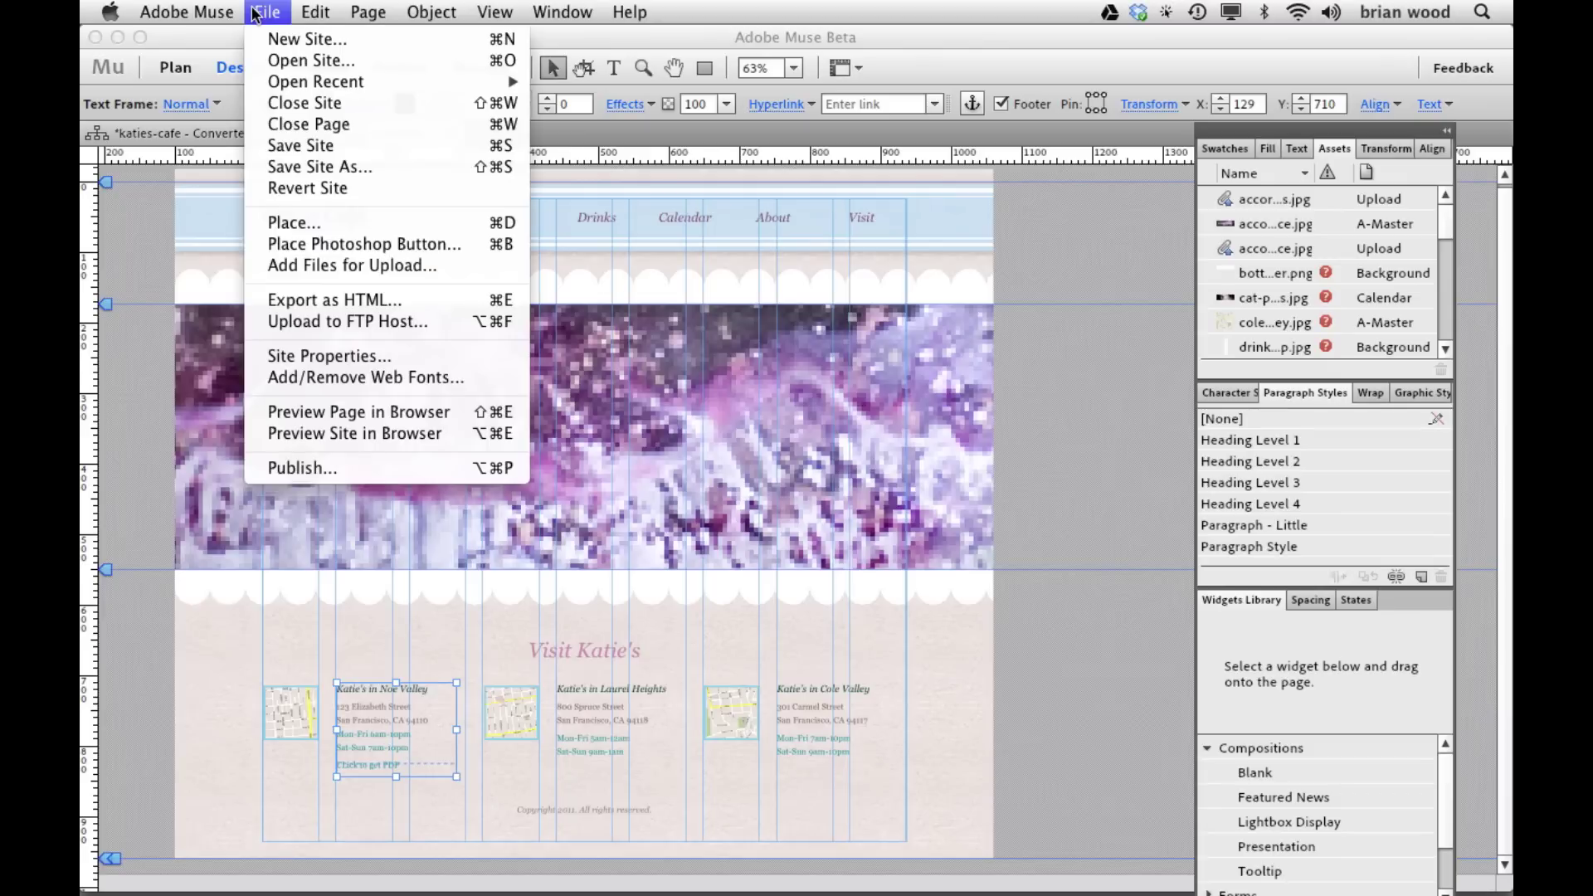
left_click(255, 13)
left_click(1019, 363)
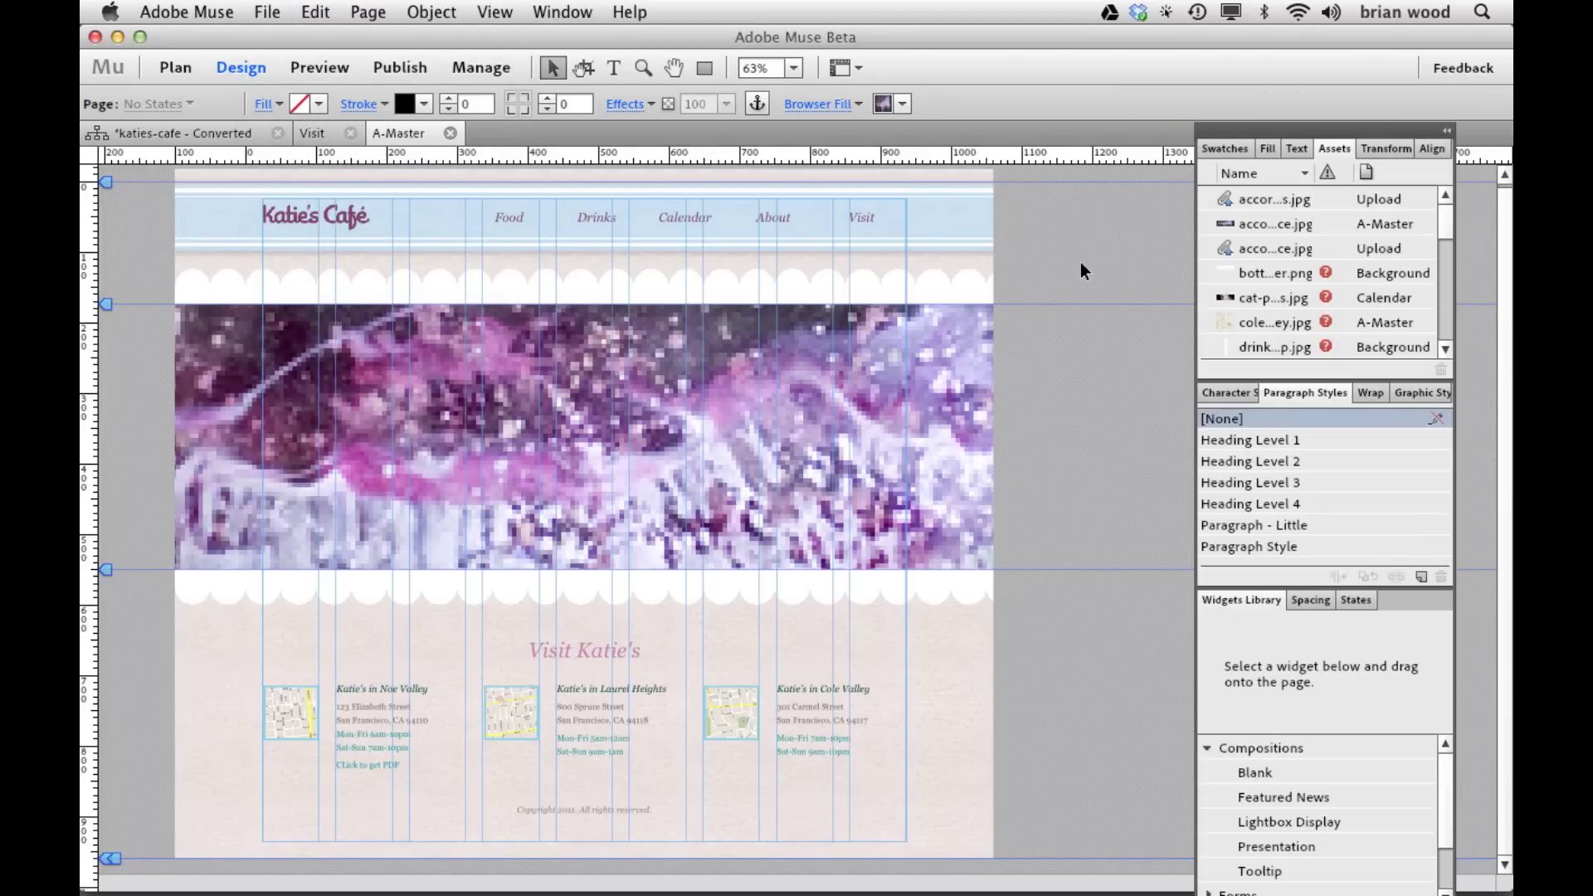
- Review the available states of the header rectangle on the A-Master page and deselect it without switching state
left_click(267, 219)
left_click(180, 106)
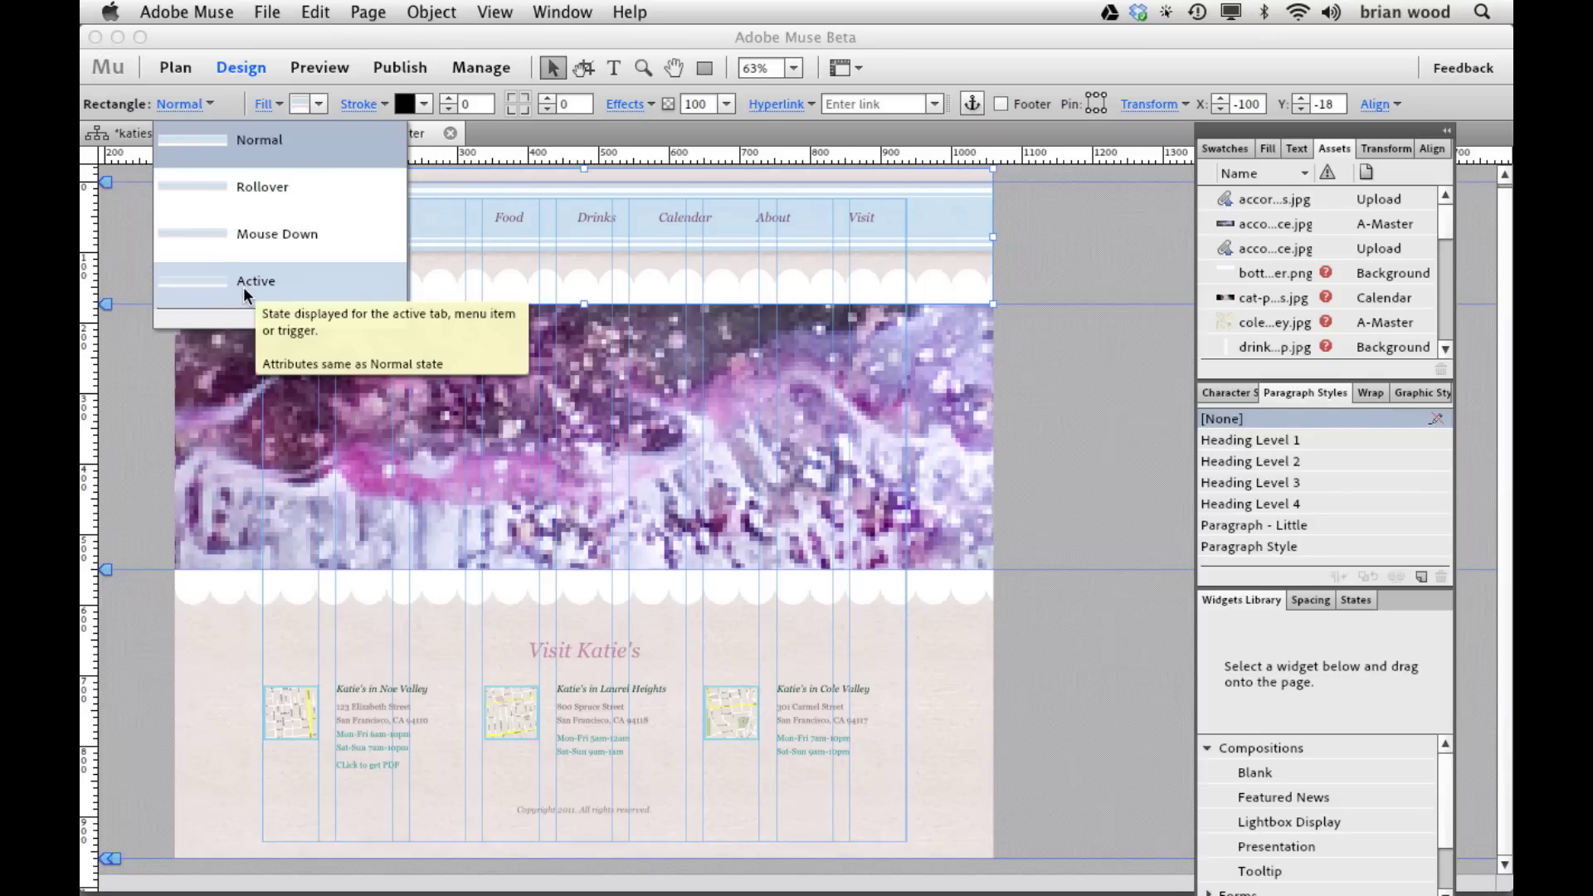
key("Escape")
left_click(1084, 371)
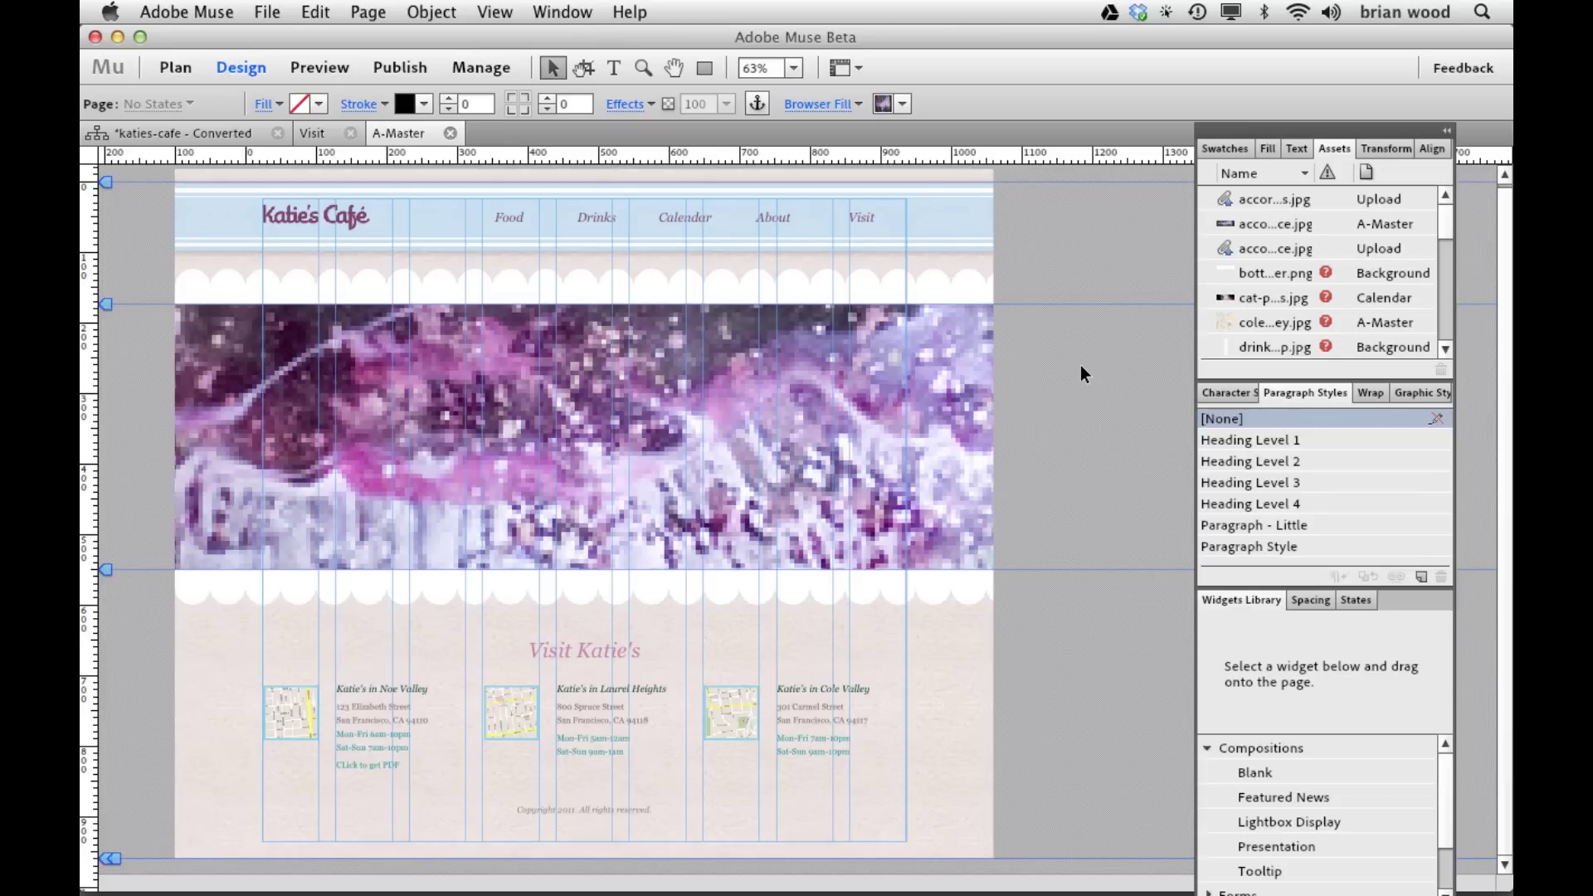
- Review the Help Improve Adobe Muse options for joining the beta program and dismiss them without making changes
left_click(629, 12)
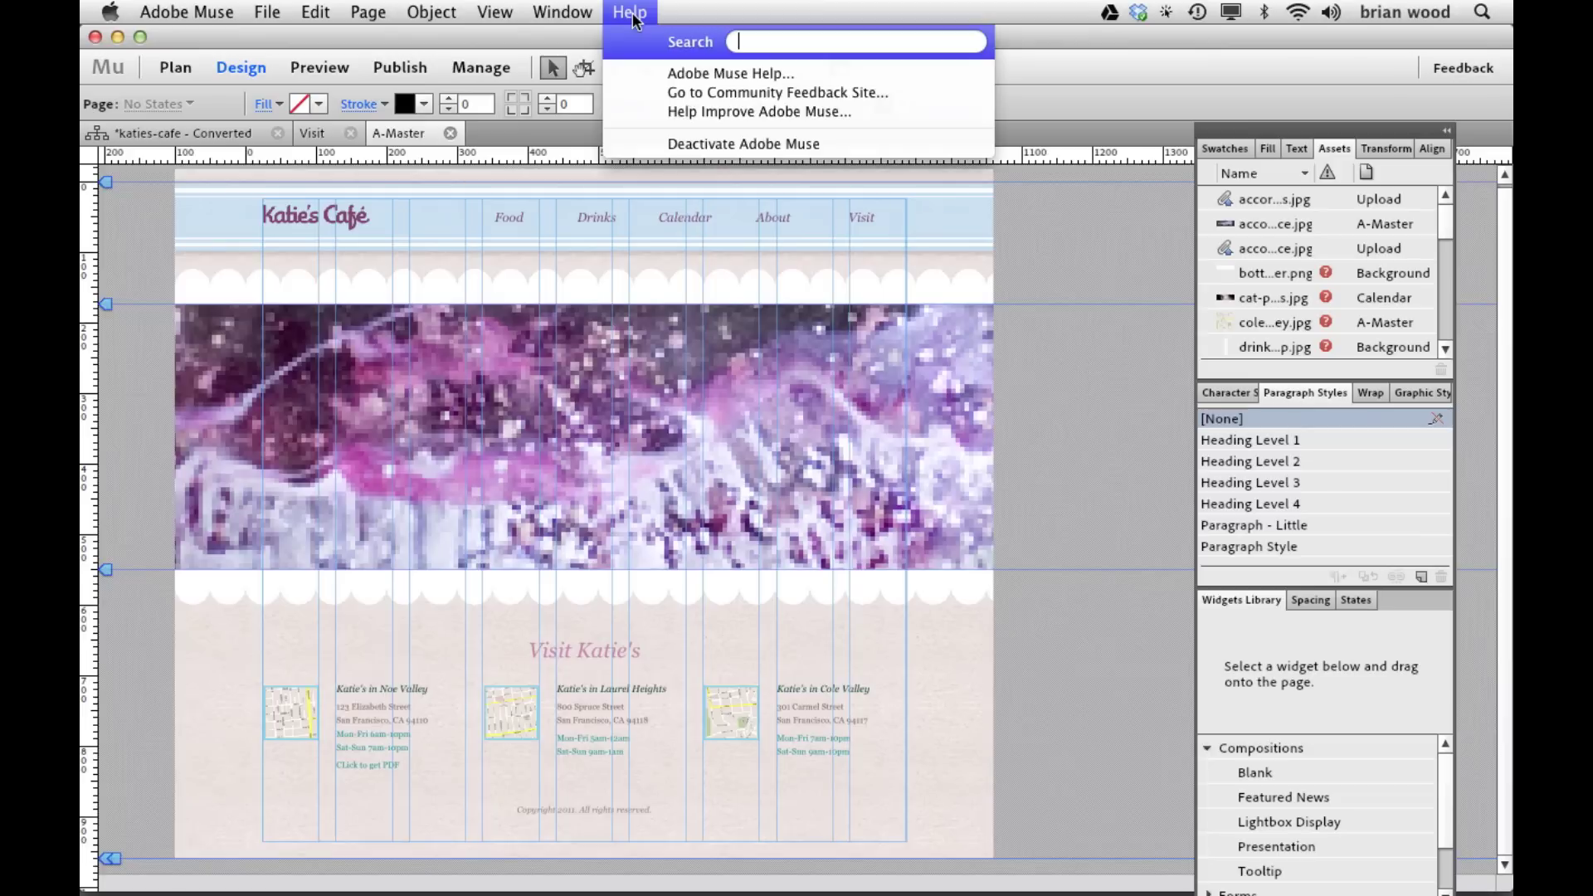
left_click(735, 112)
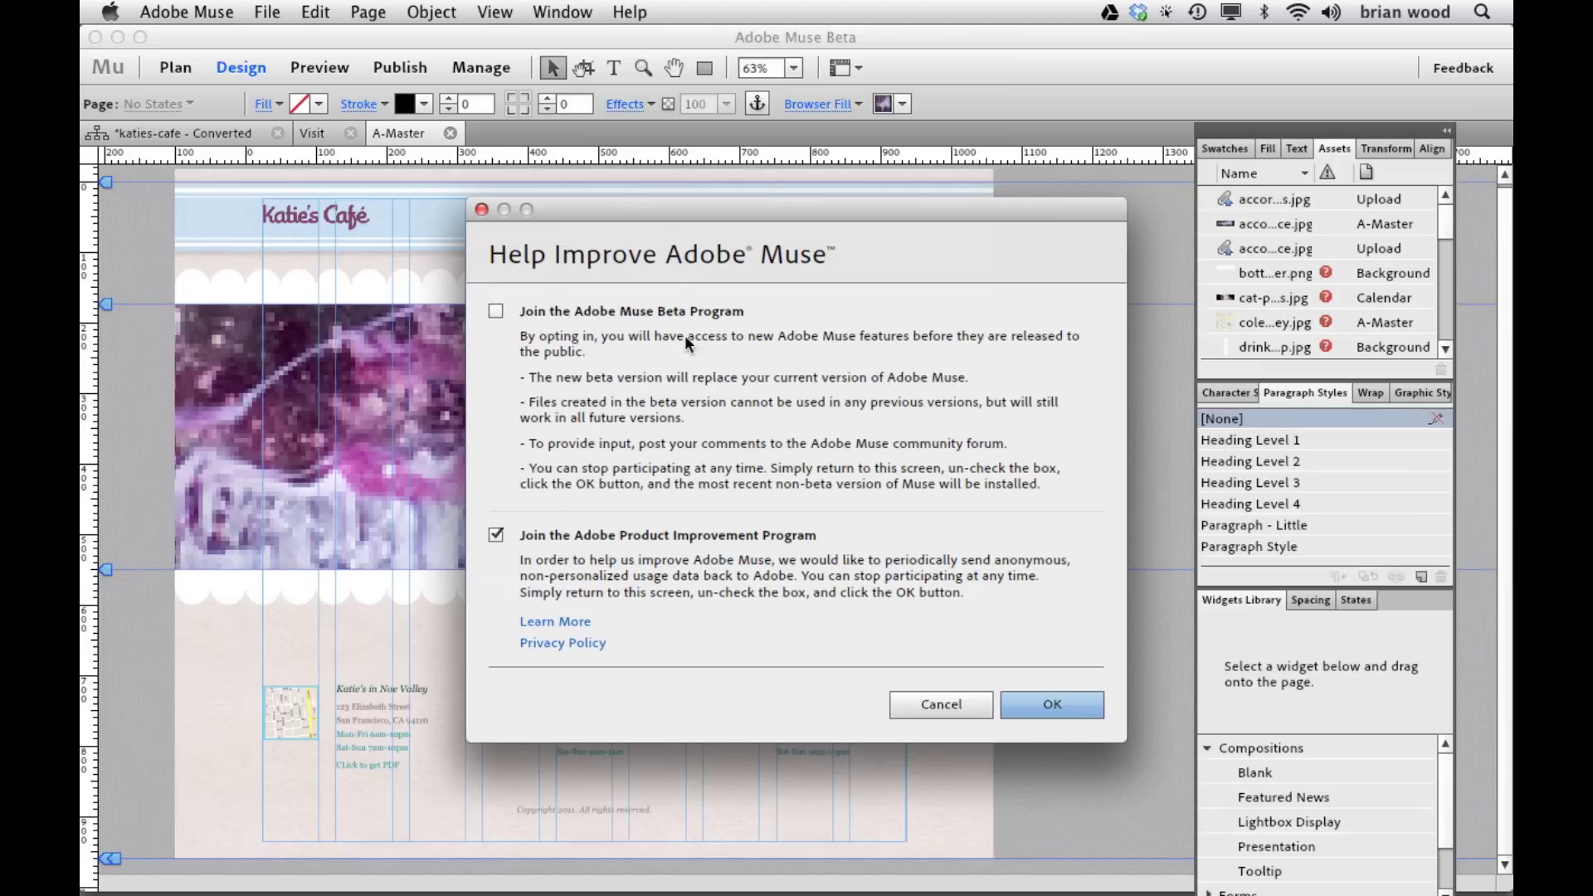
left_click(937, 702)
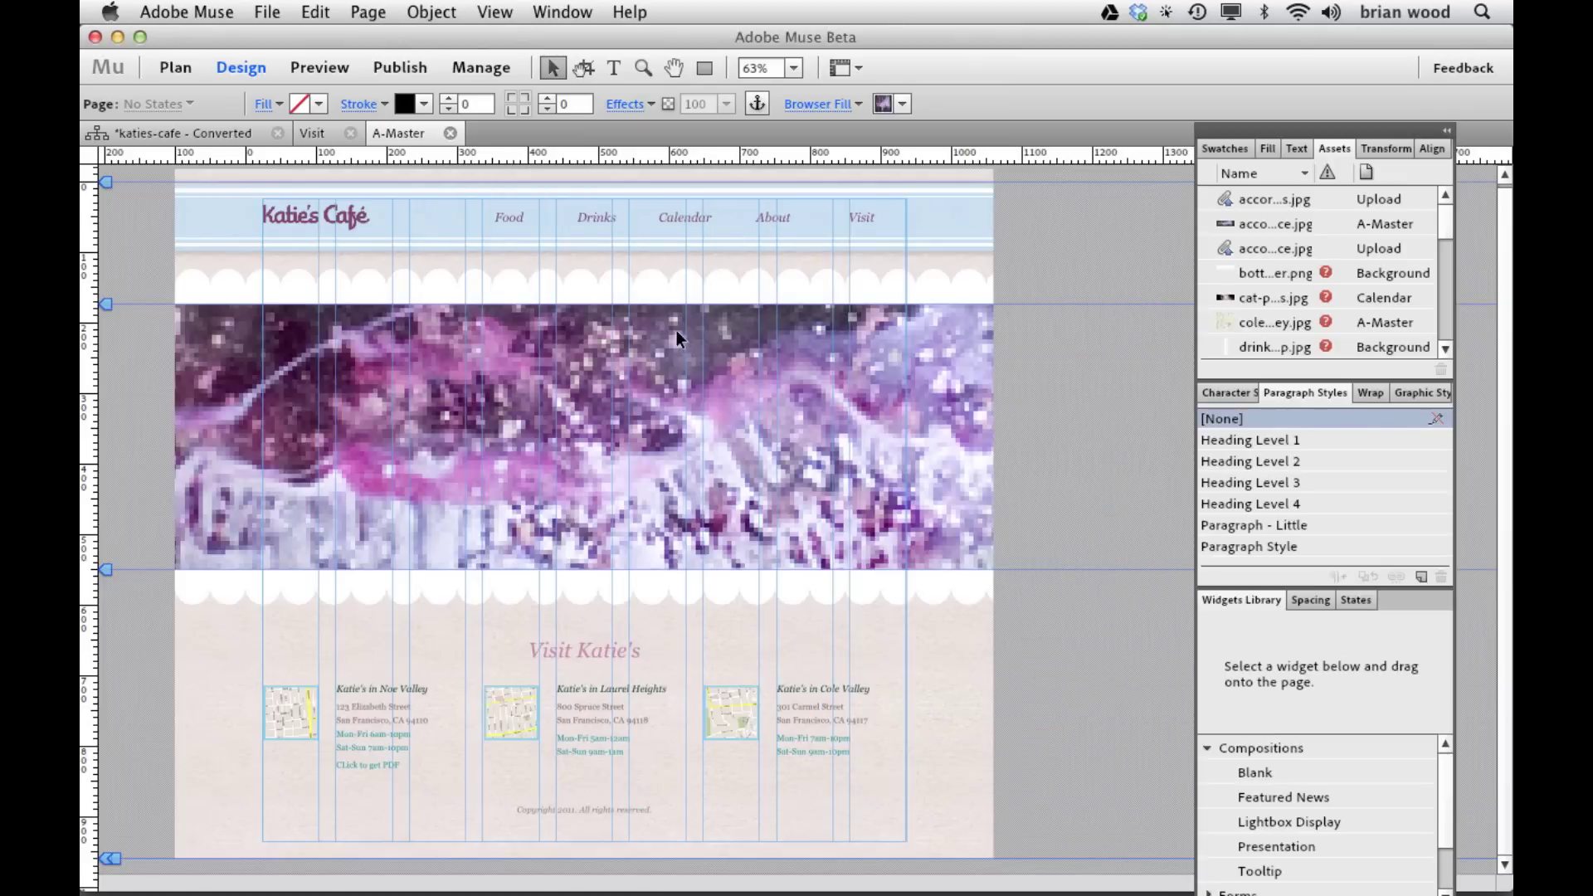